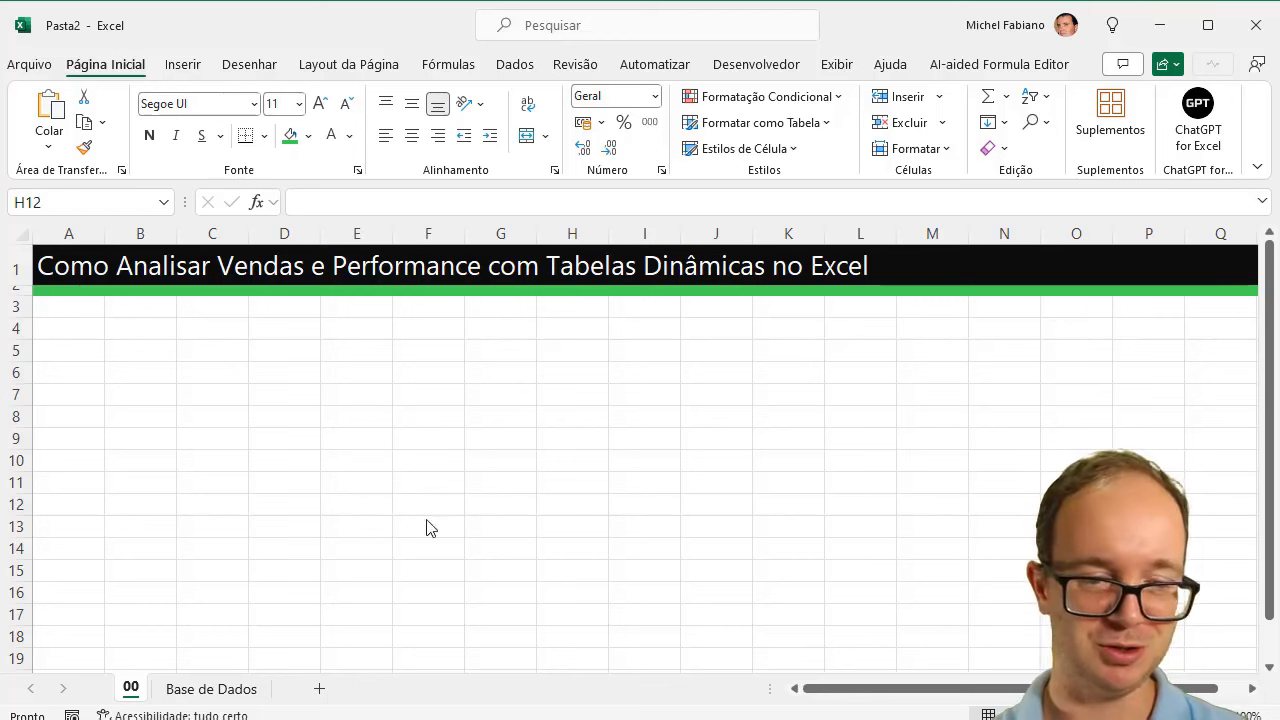
# Step: Open the Base de Dados sheet with the Unidade, Supervisor, Colaborador, Mês and Valor sales table
pyautogui.click(232, 694)
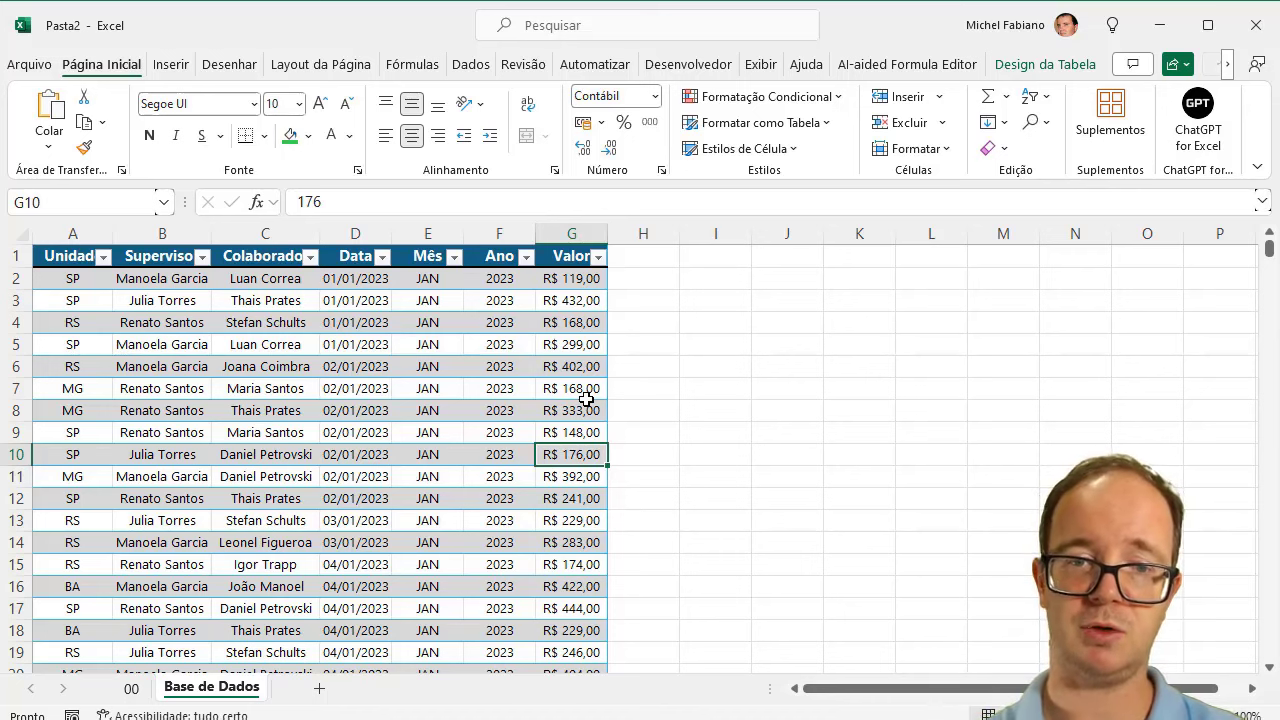
pyautogui.press('Left')
pyautogui.press('Left')
pyautogui.press('Left')
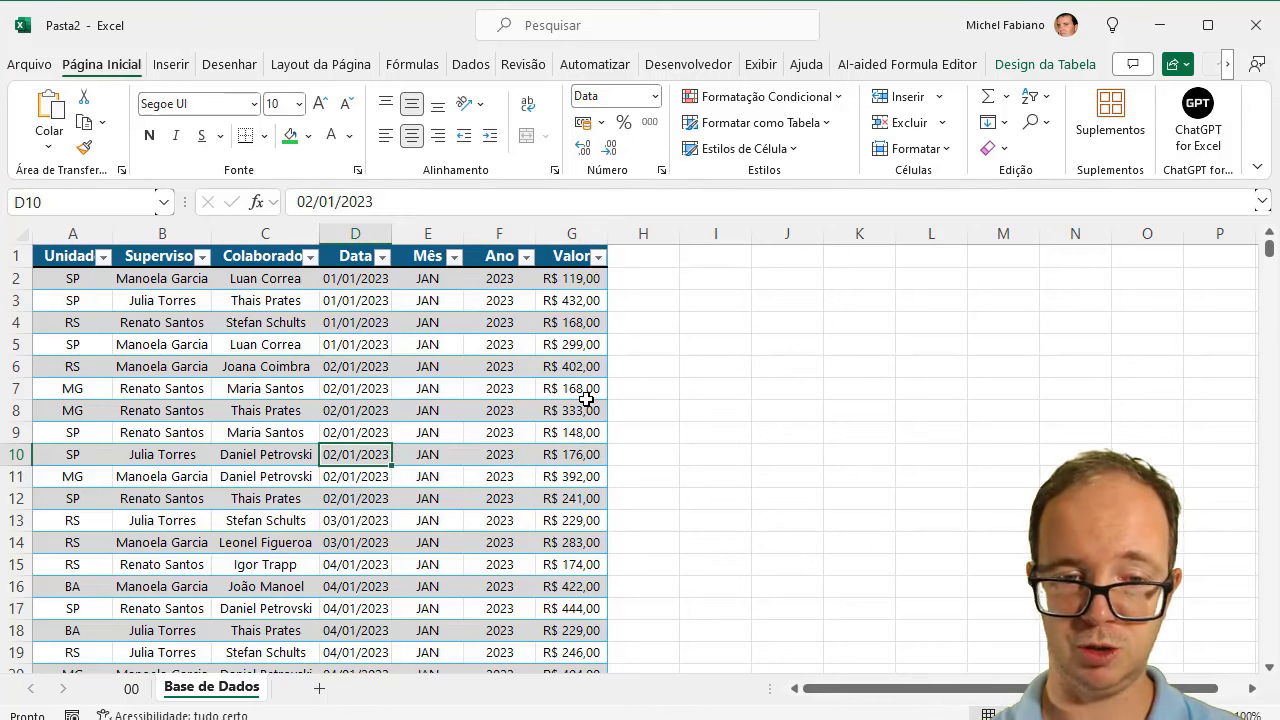
pyautogui.hotkey('ctrl', 'Down')
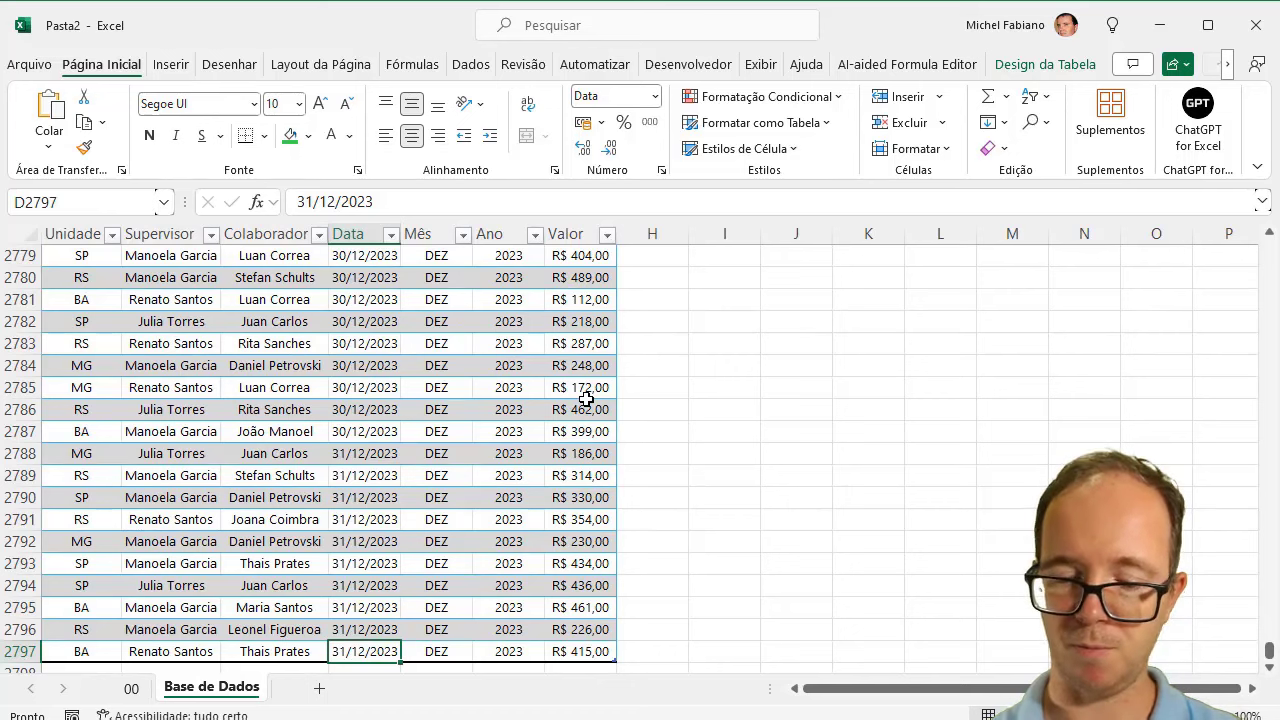
pyautogui.hotkey('ctrl', 'Up')
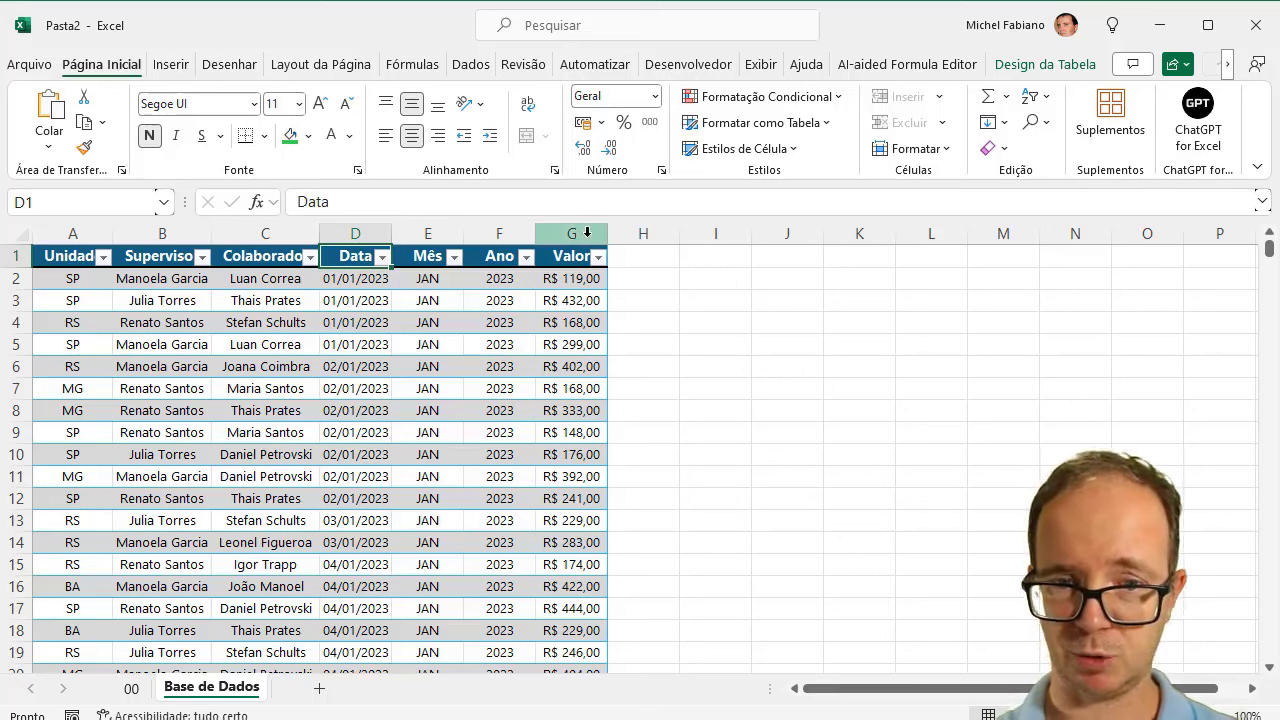
# Step: Enter the headings Valor in I1 and Total in J1
pyautogui.click(735, 280)
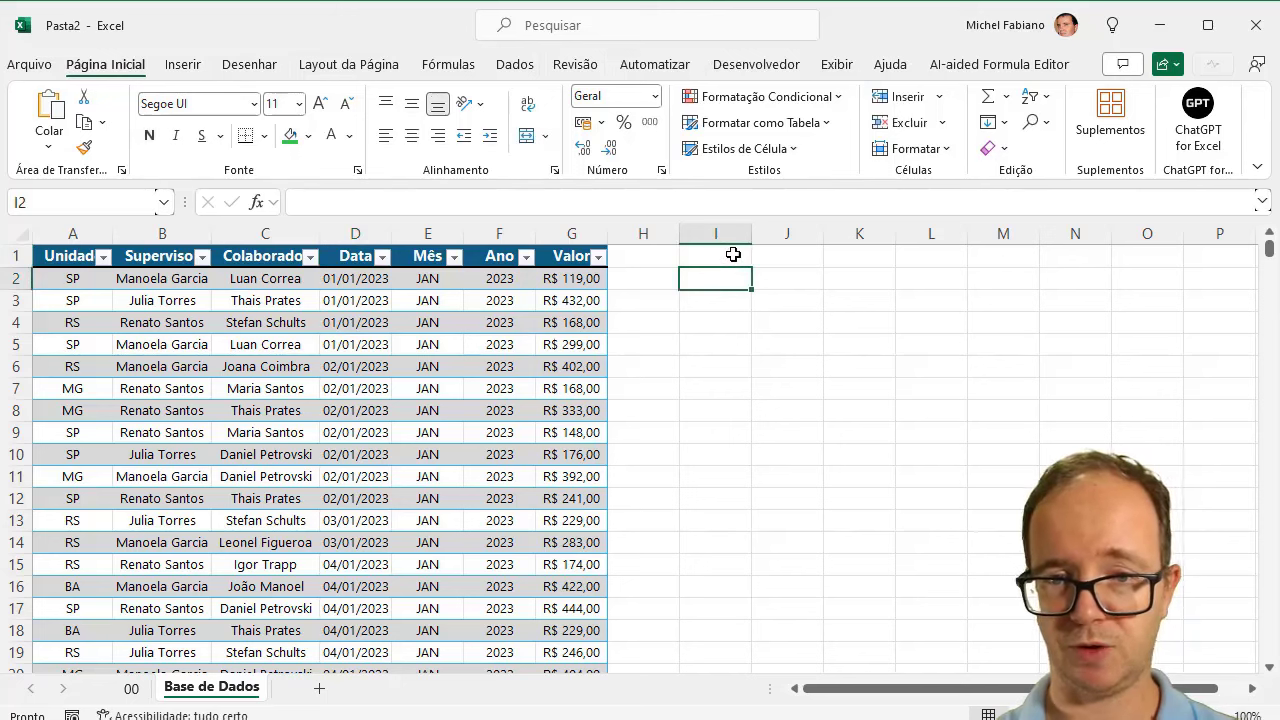
pyautogui.click(733, 255)
pyautogui.write('VAlor')
pyautogui.press('Return')
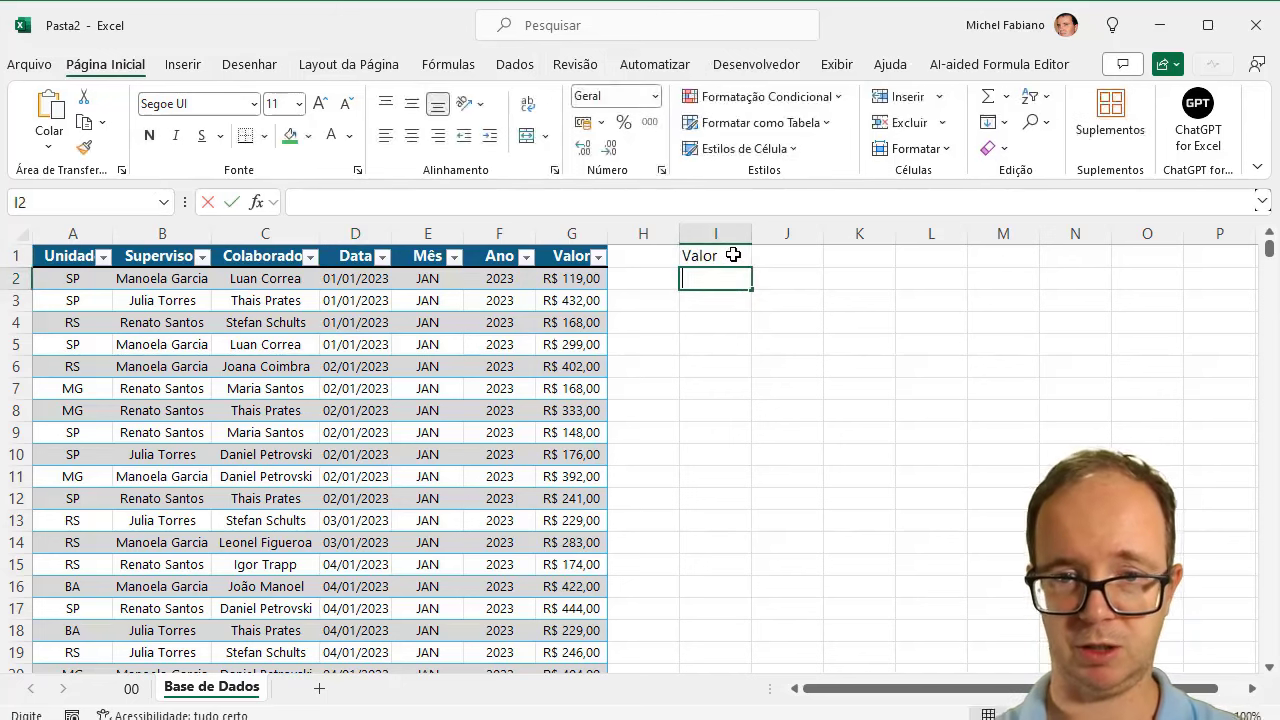
pyautogui.click(733, 255)
pyautogui.press('Tab')
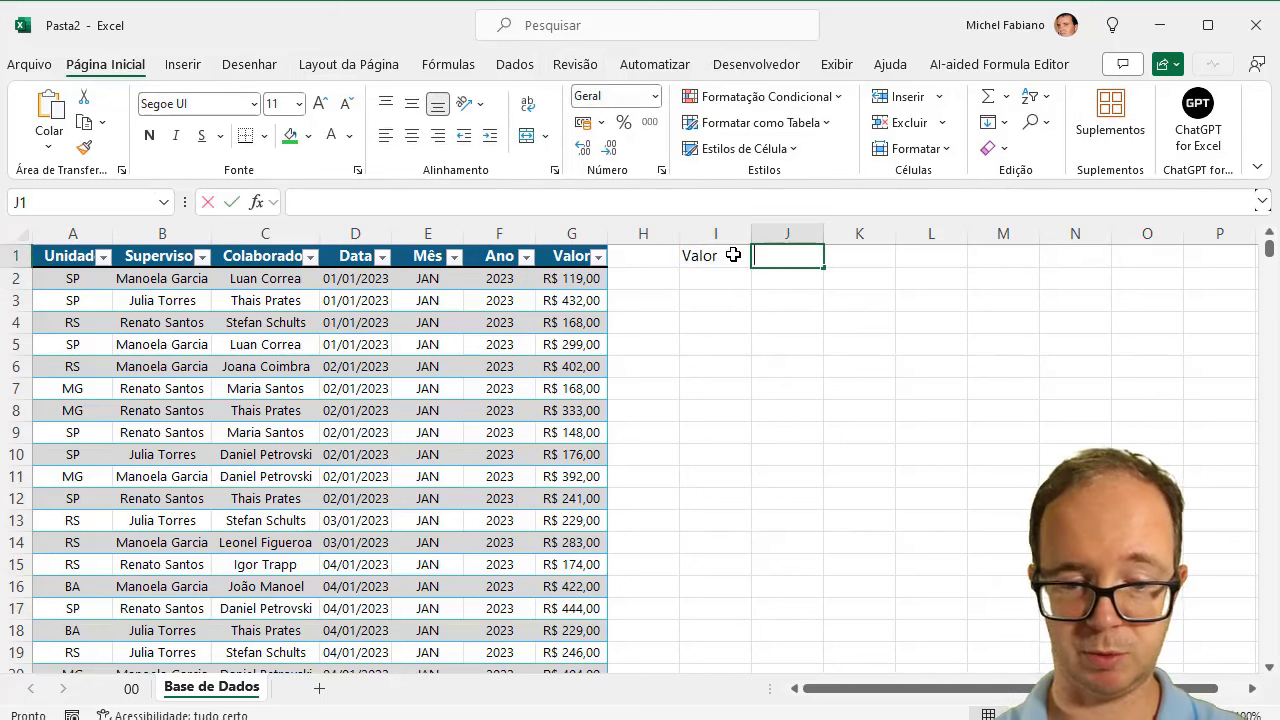
pyautogui.write('Total p')
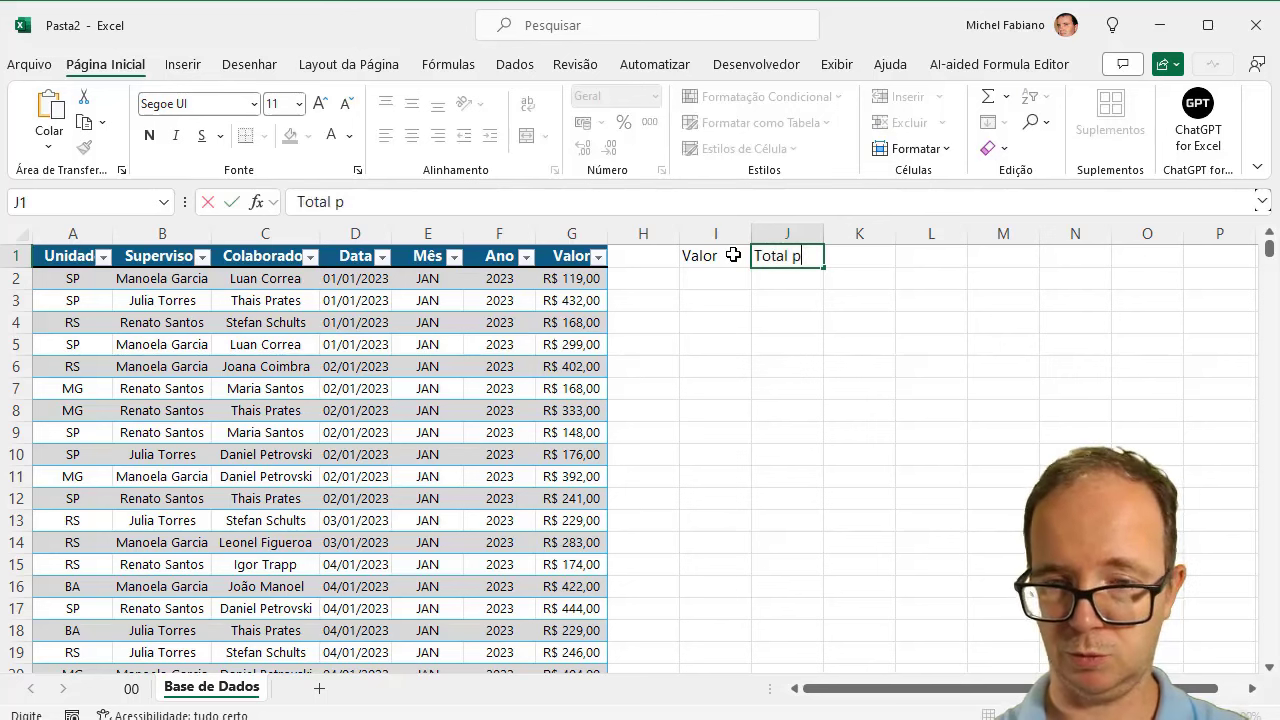
pyautogui.press('BackSpace')
pyautogui.press('Tab')
# Step: Add the headings Ano, Mês, Colaborador and Supervisor in K1 through N1
pyautogui.write('Ano')
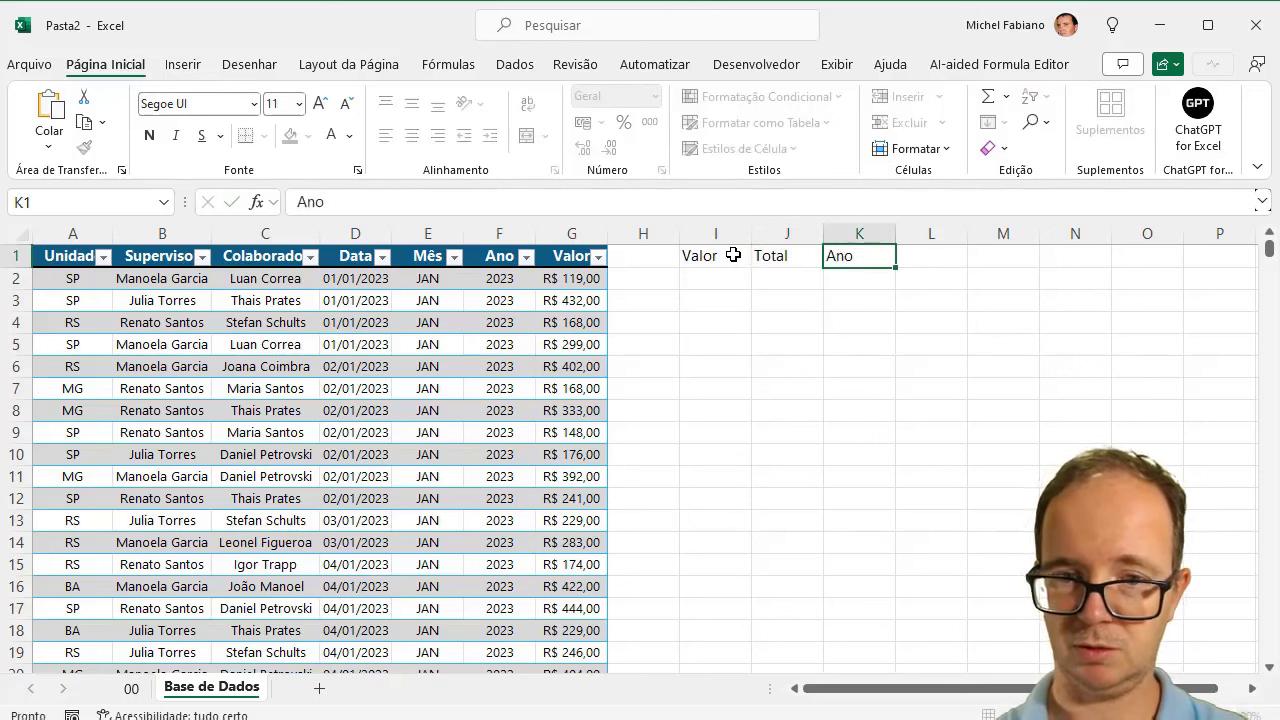
pyautogui.press('Tab')
pyautogui.write('Mês')
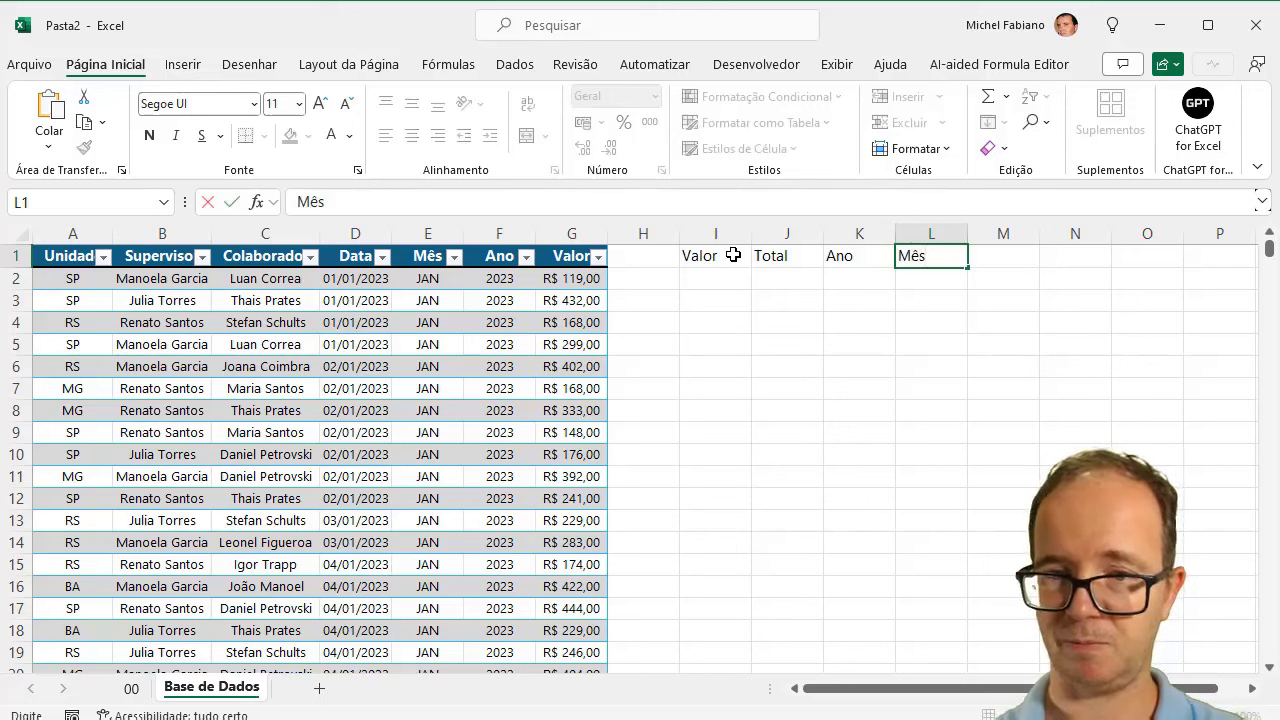
pyautogui.press('Tab')
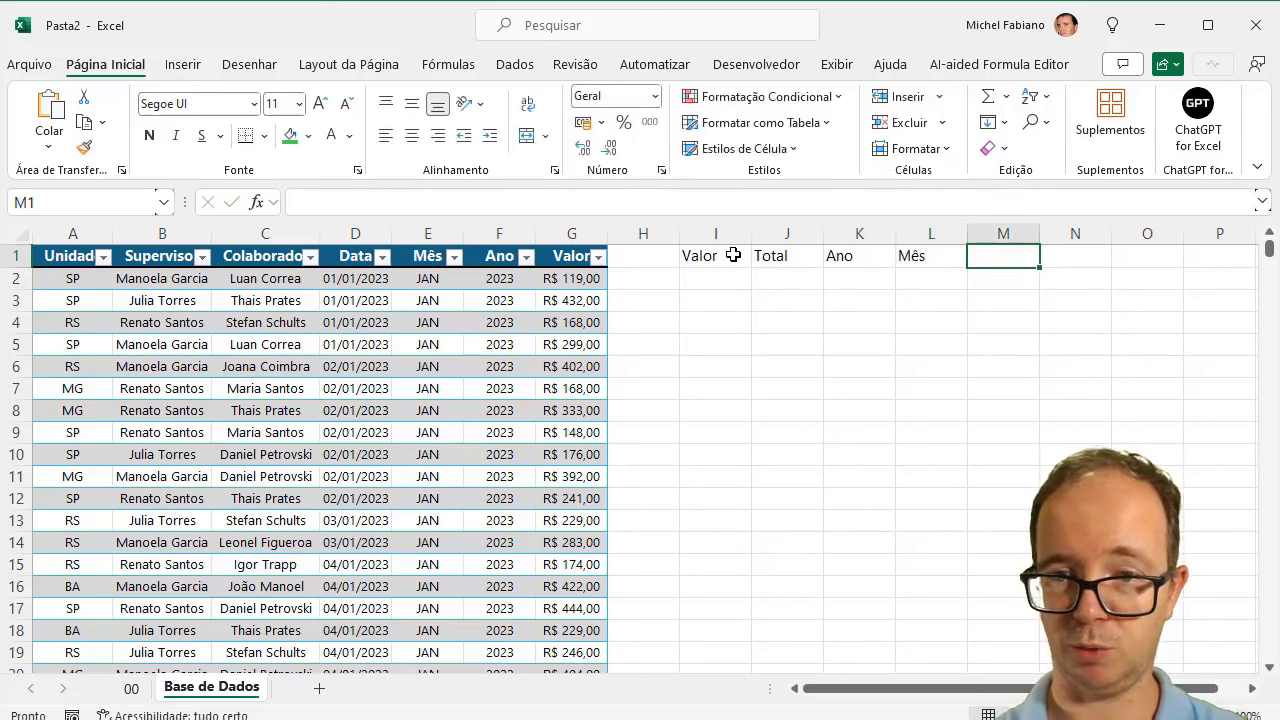
pyautogui.write('Colaborador')
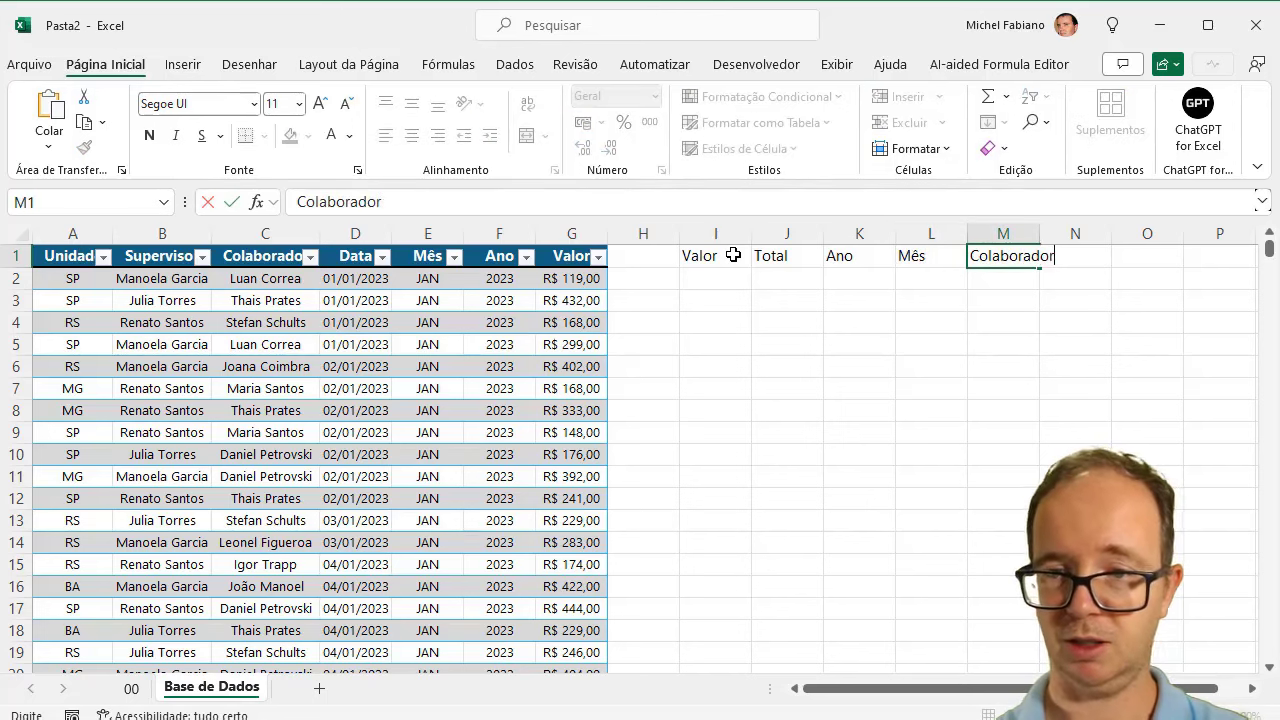
pyautogui.press('Tab')
pyautogui.write('Supervis')
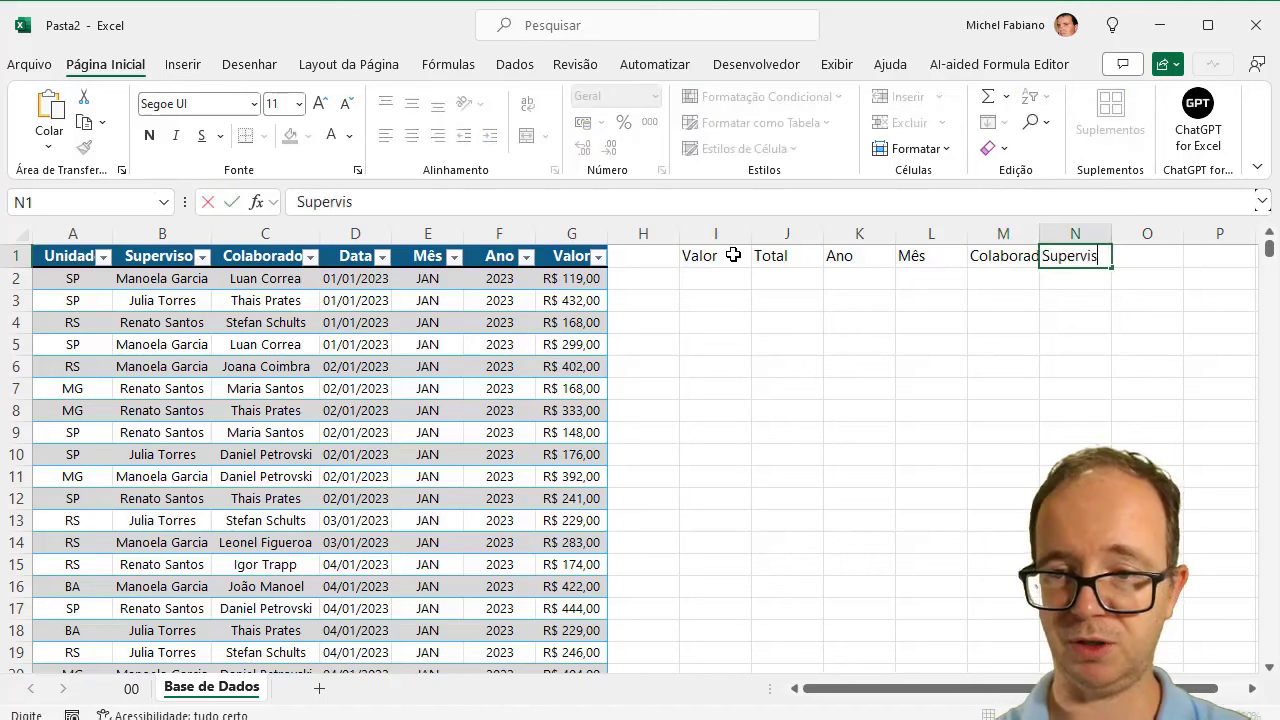
pyautogui.press('Return')
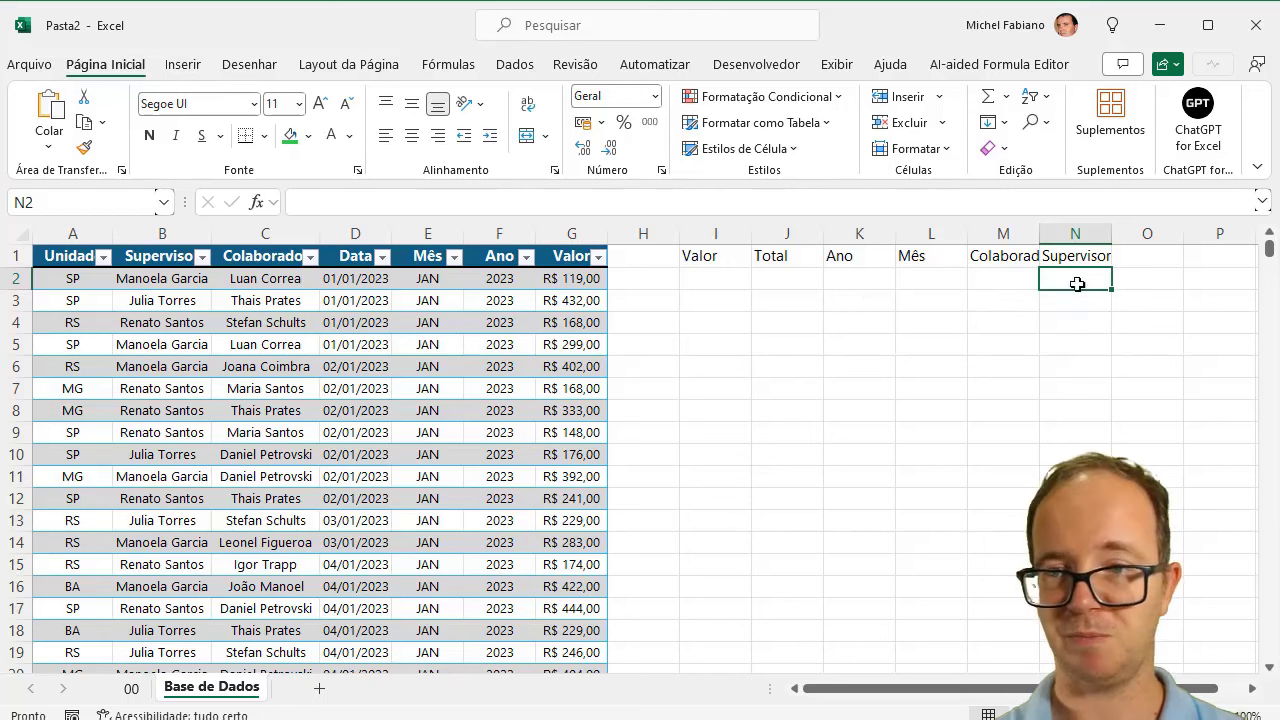
# Step: Put Unidade in O1 and Média in J2 under Total
pyautogui.click(1131, 262)
pyautogui.write('Uni')
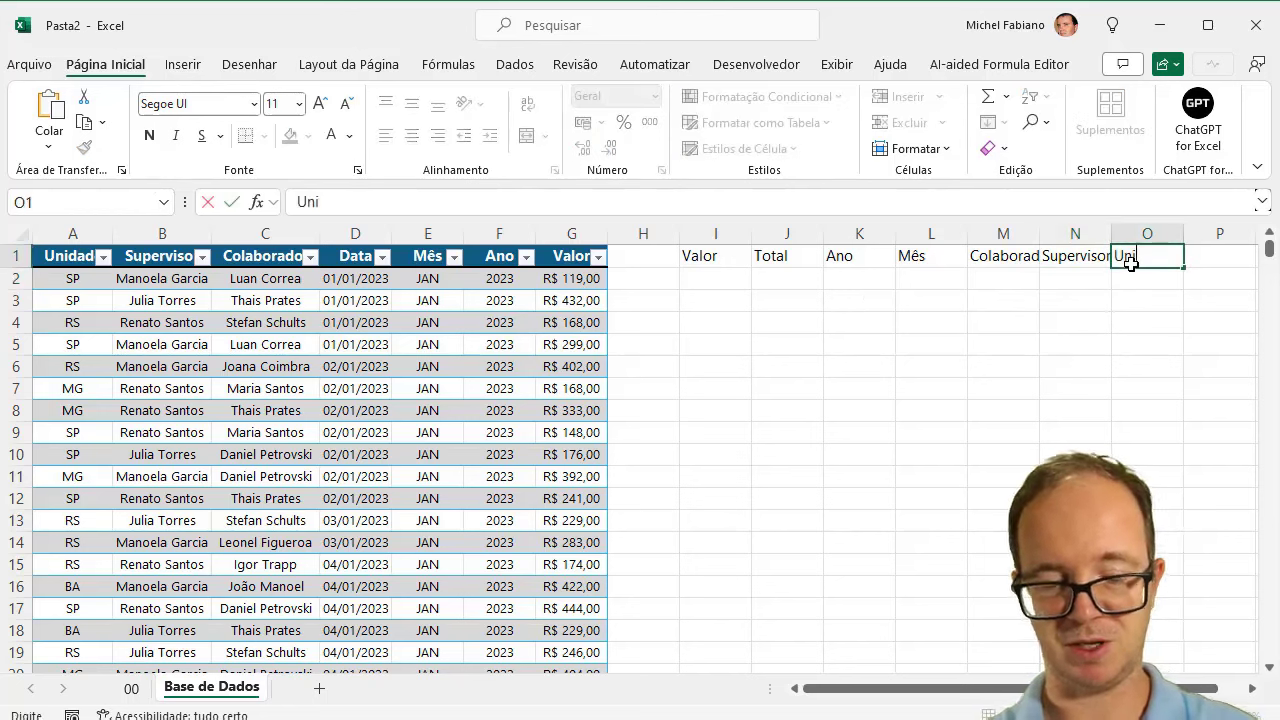
pyautogui.write('dade')
pyautogui.press('Return')
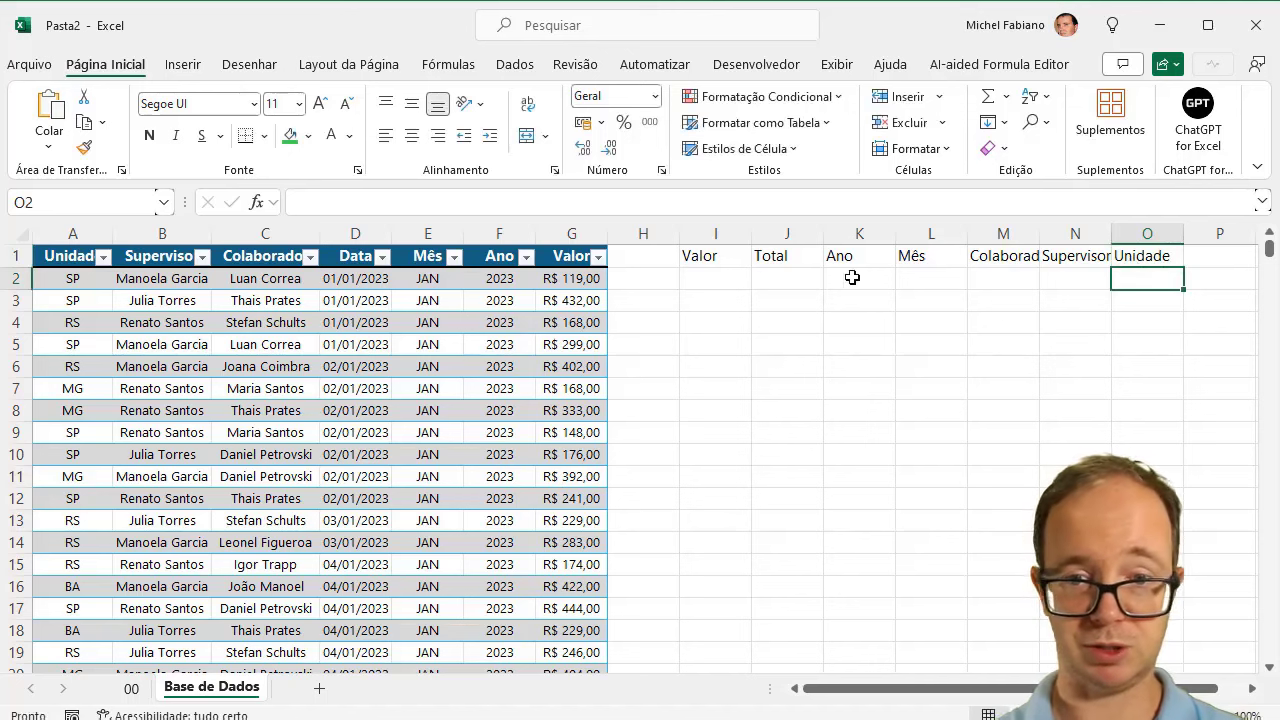
pyautogui.click(782, 286)
pyautogui.write('Média')
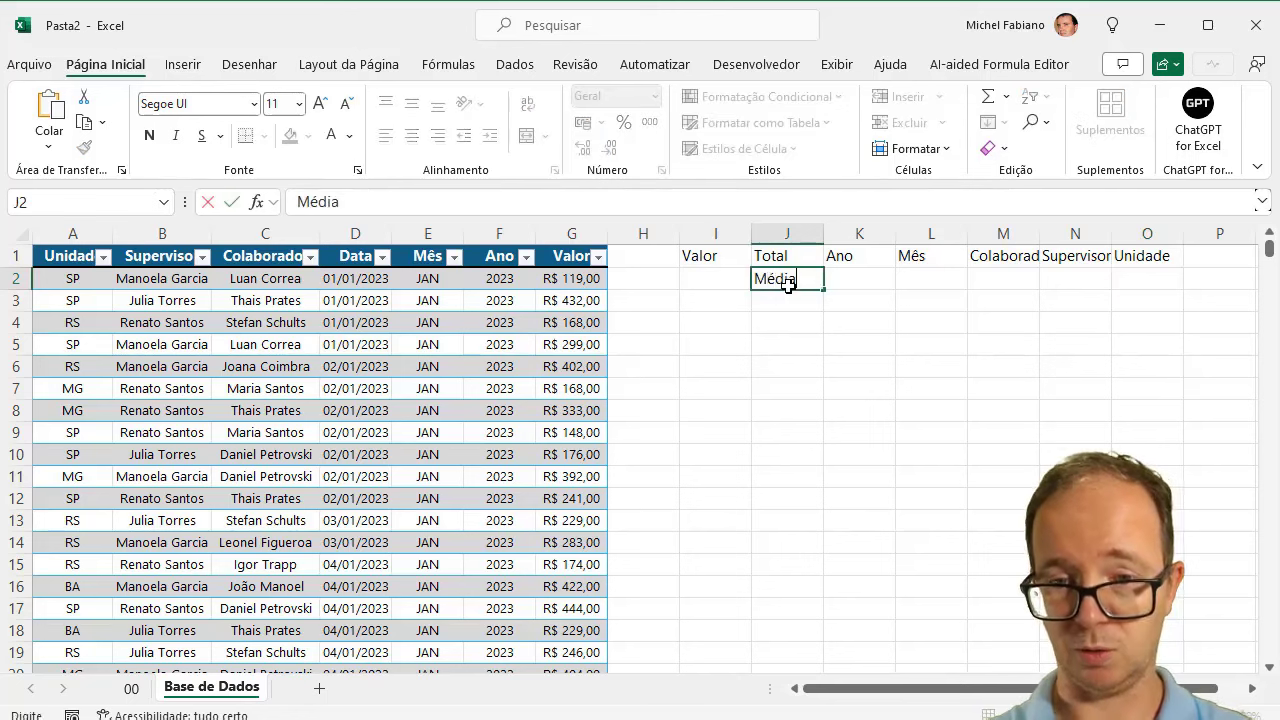
pyautogui.press('Tab')
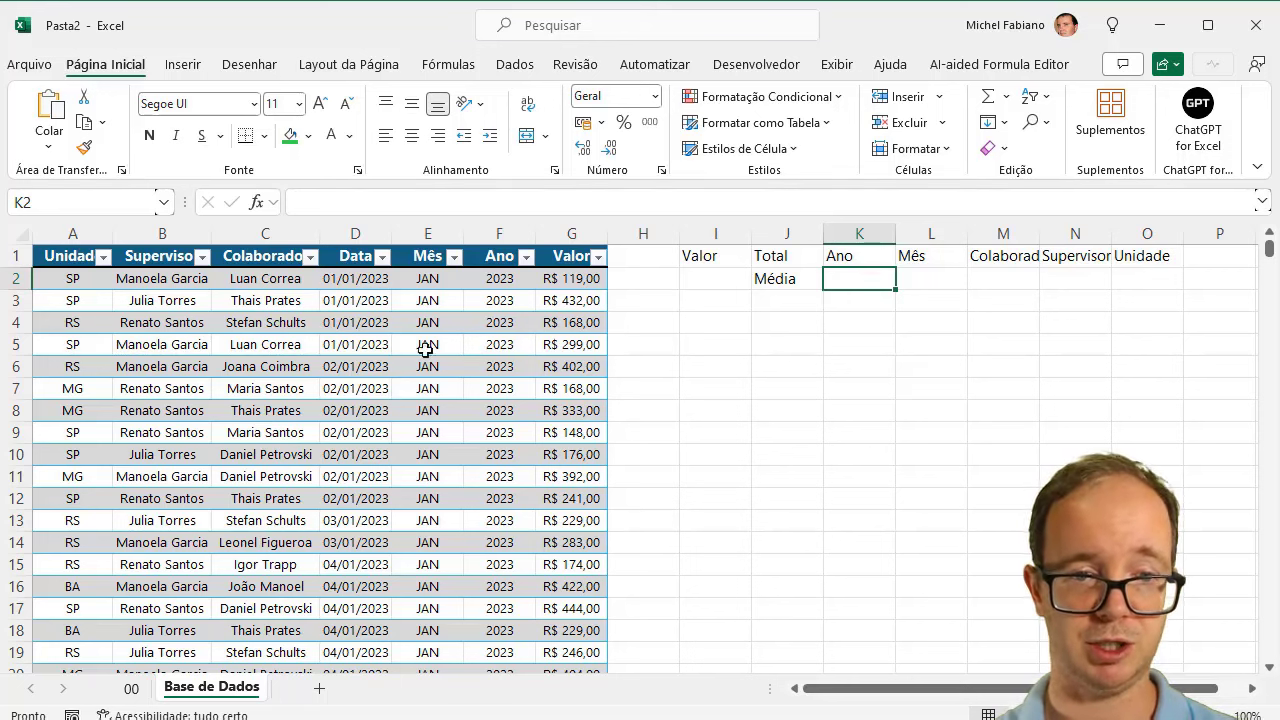
# Step: Select the whole sales table and insert a PivotTable from it on a new sheet
pyautogui.click(285, 367)
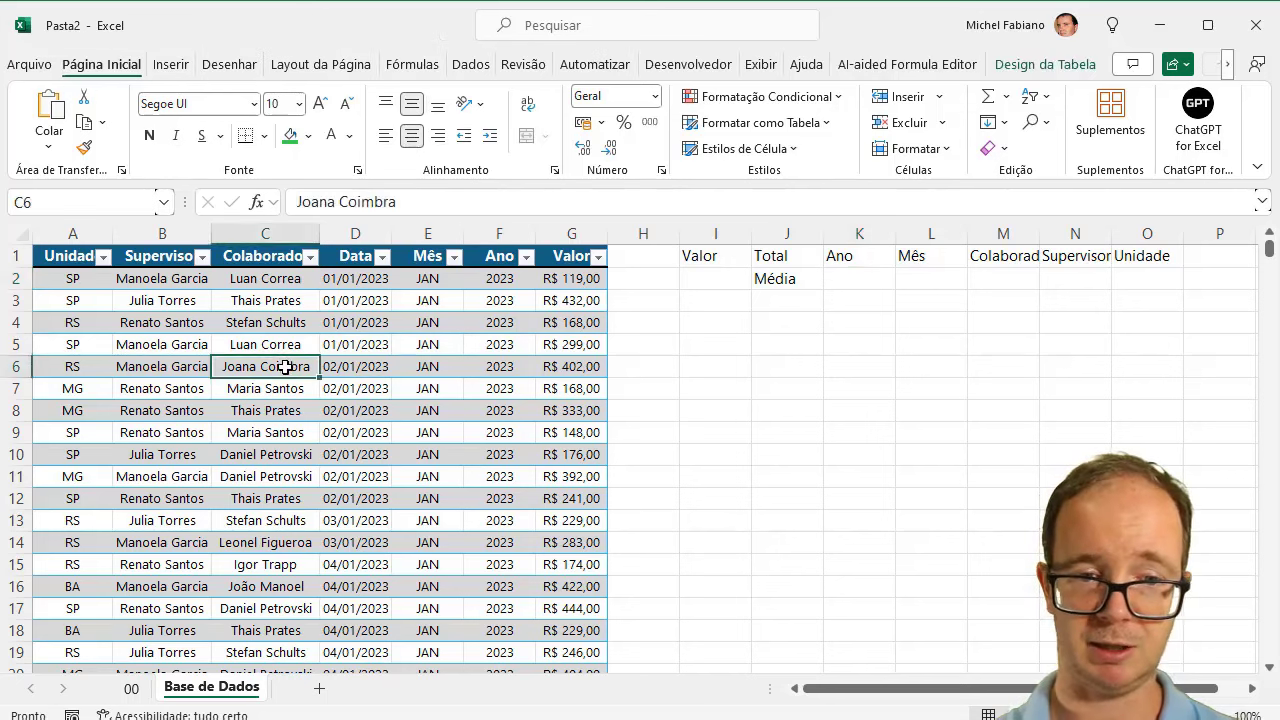
pyautogui.hotkey('ctrl', 'a')
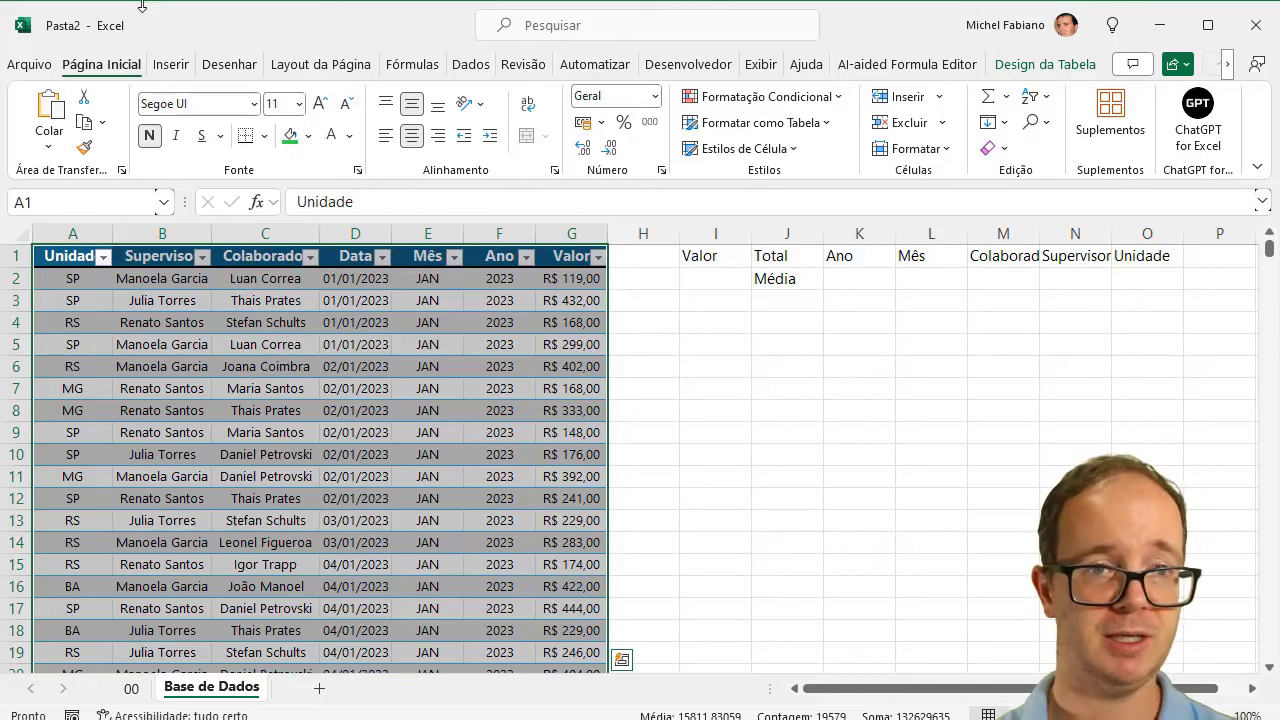
pyautogui.click(184, 68)
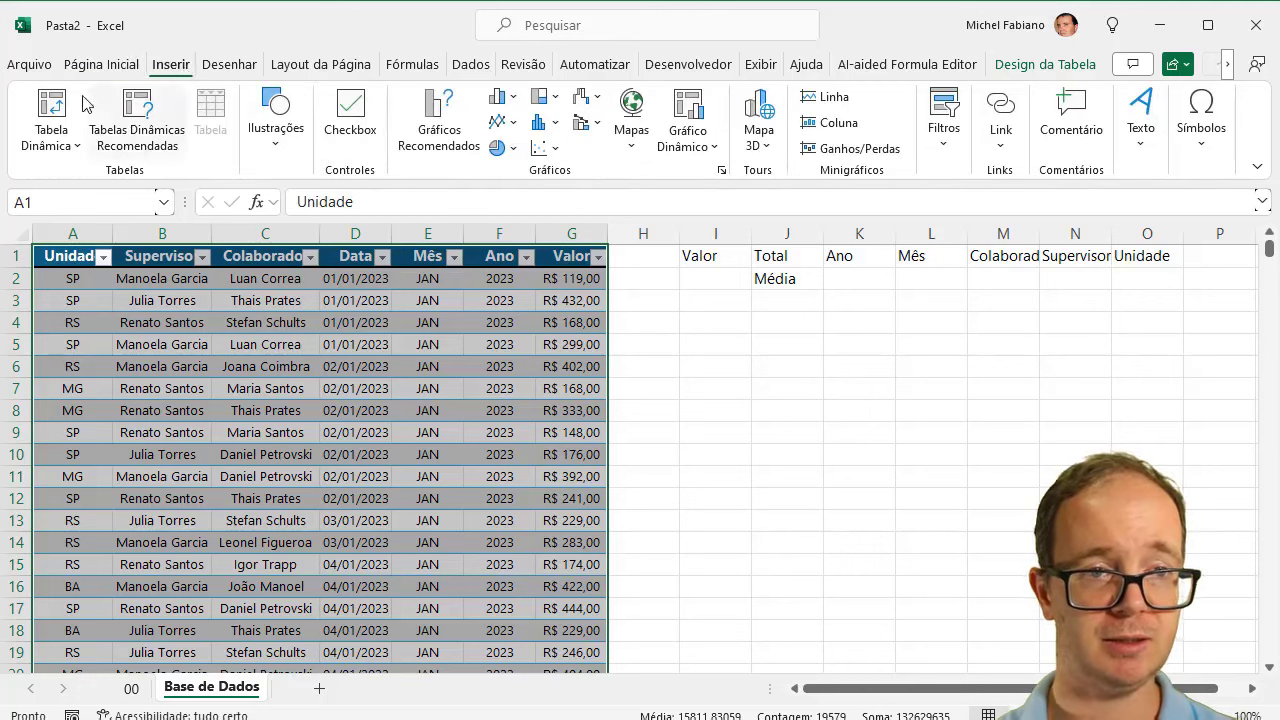
pyautogui.click(51, 110)
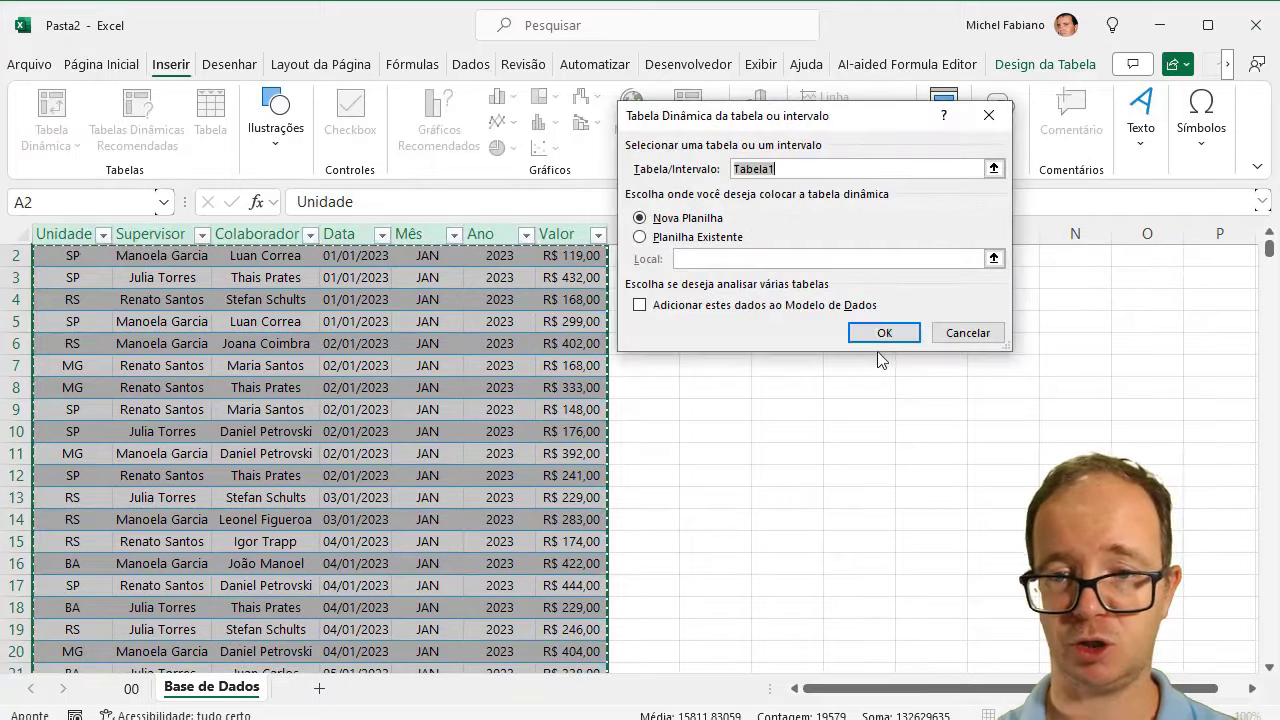
pyautogui.click(884, 333)
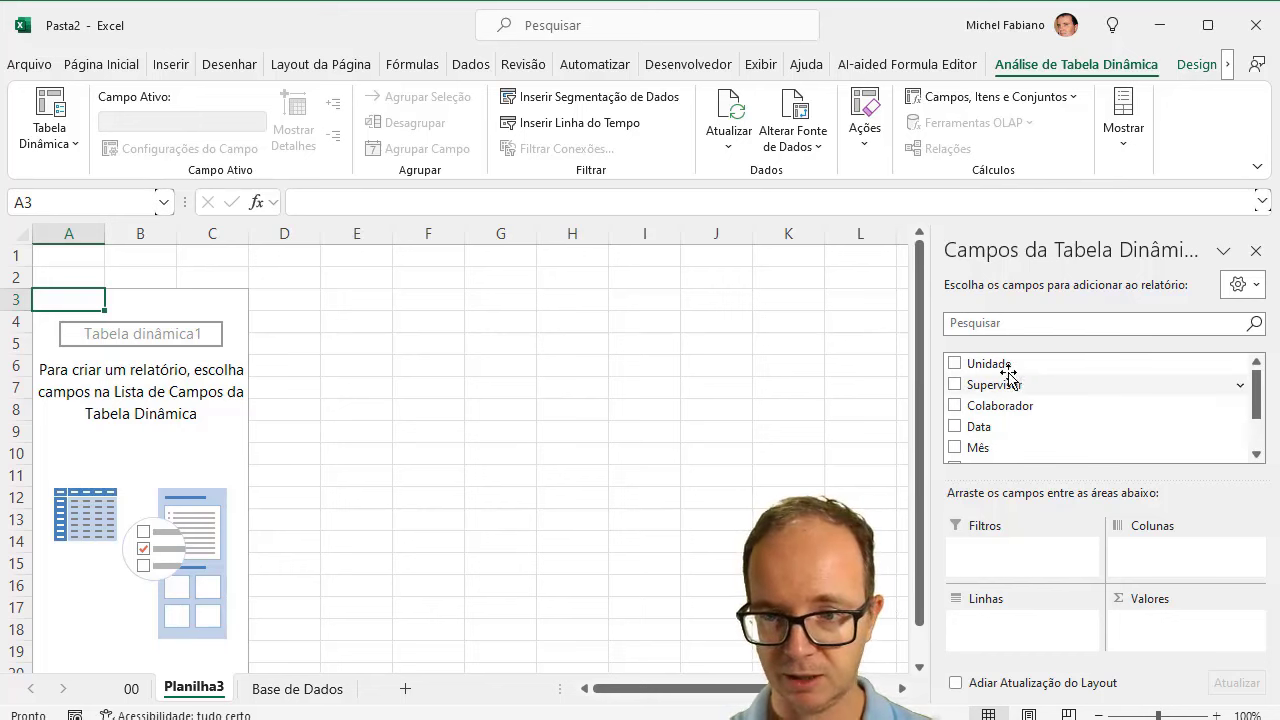
# Step: Set Unidade as rows and Sum of Valor as values, then select the sums B4:B8
pyautogui.moveTo(997, 365); pyautogui.dragTo(997, 622)
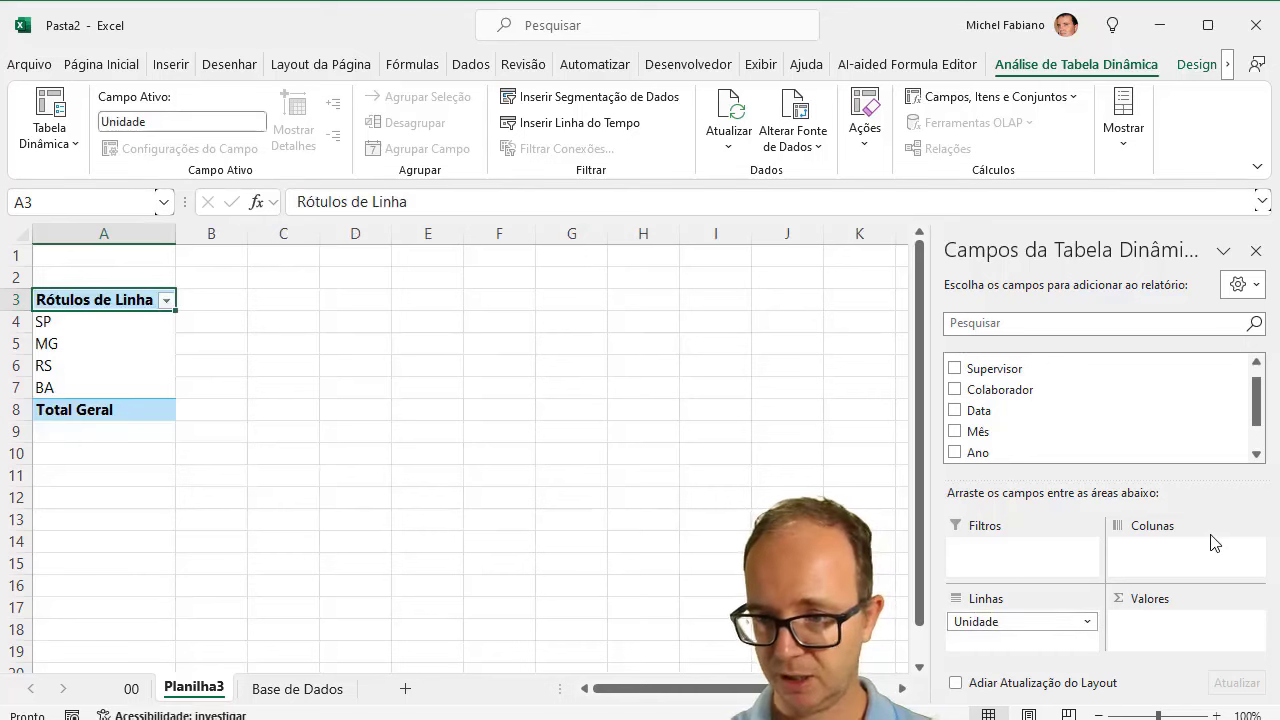
pyautogui.moveTo(1259, 418); pyautogui.dragTo(1260, 500)
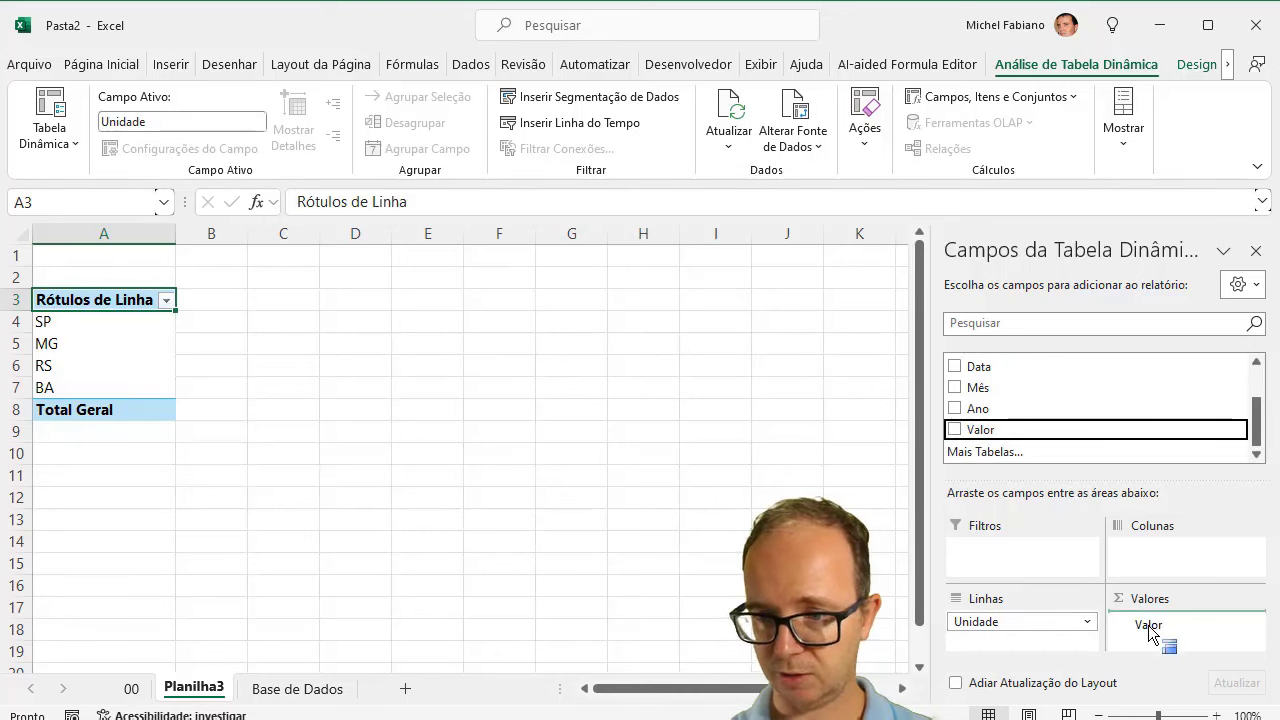
pyautogui.moveTo(966, 437); pyautogui.dragTo(1150, 632)
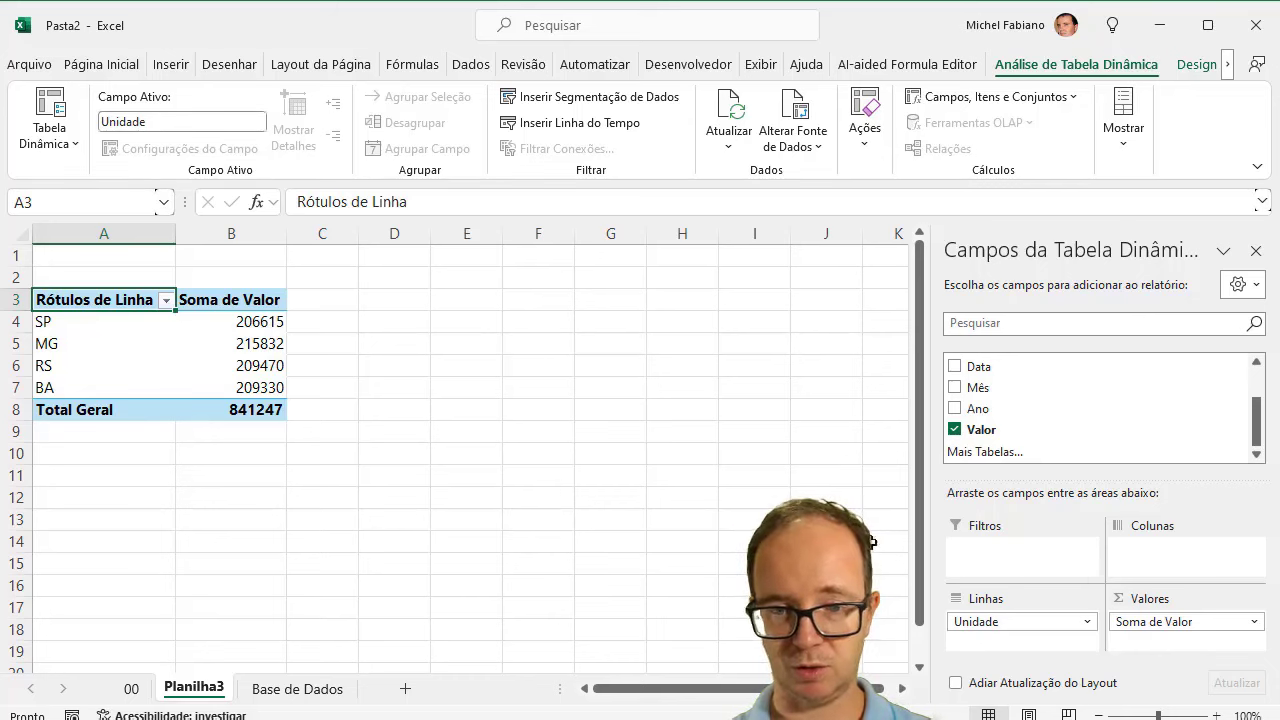
pyautogui.moveTo(250, 322); pyautogui.dragTo(247, 408)
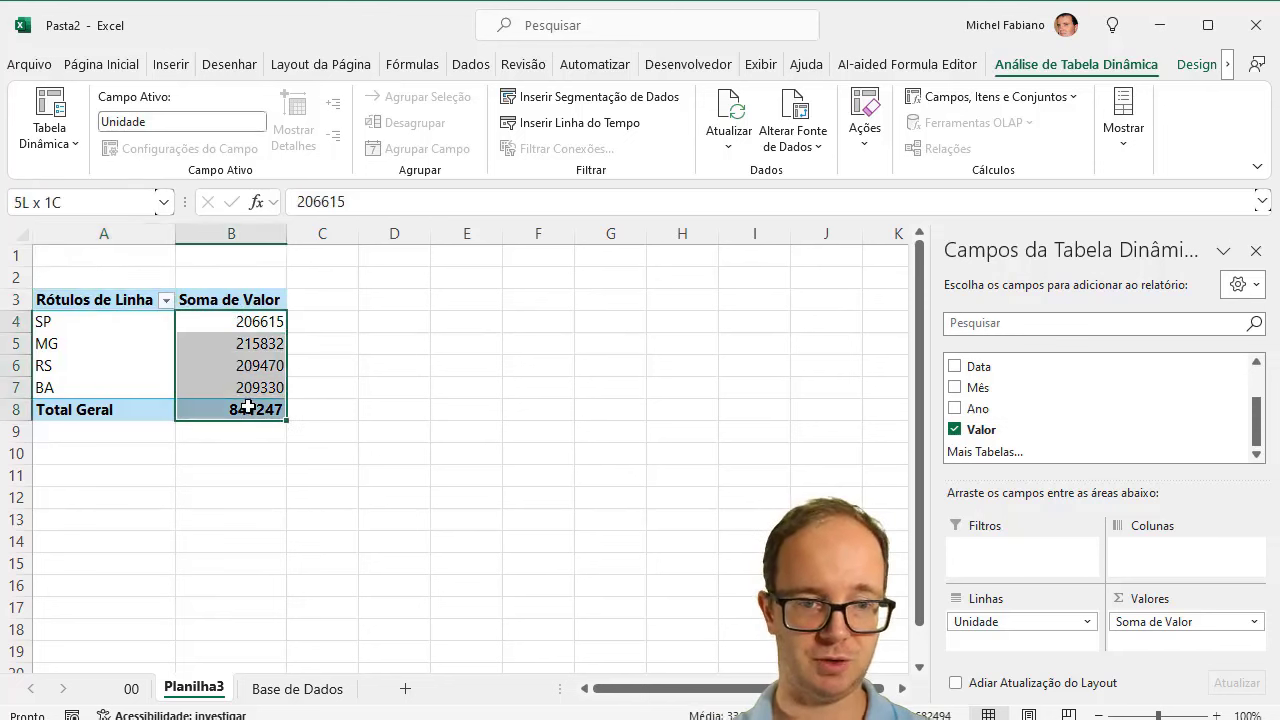
# Step: Give the state sums R$ accounting format, then select the whole state pivot table A3:B8
pyautogui.click(106, 64)
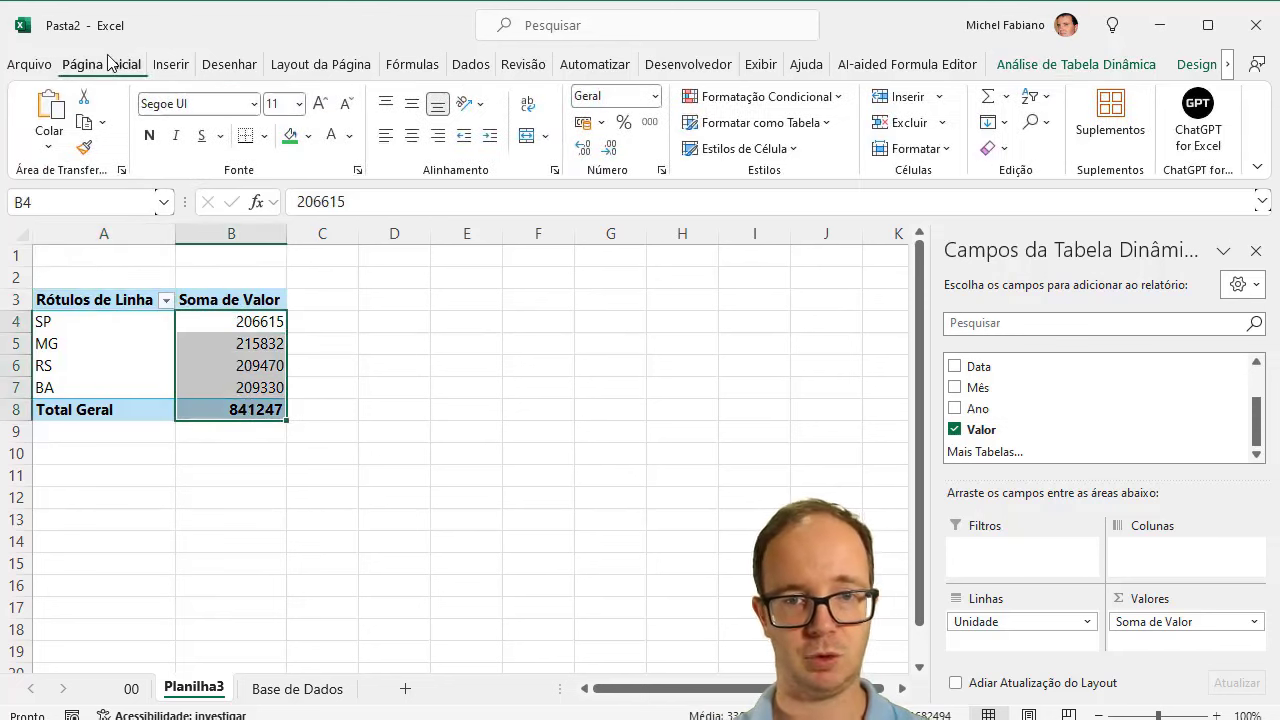
pyautogui.click(583, 122)
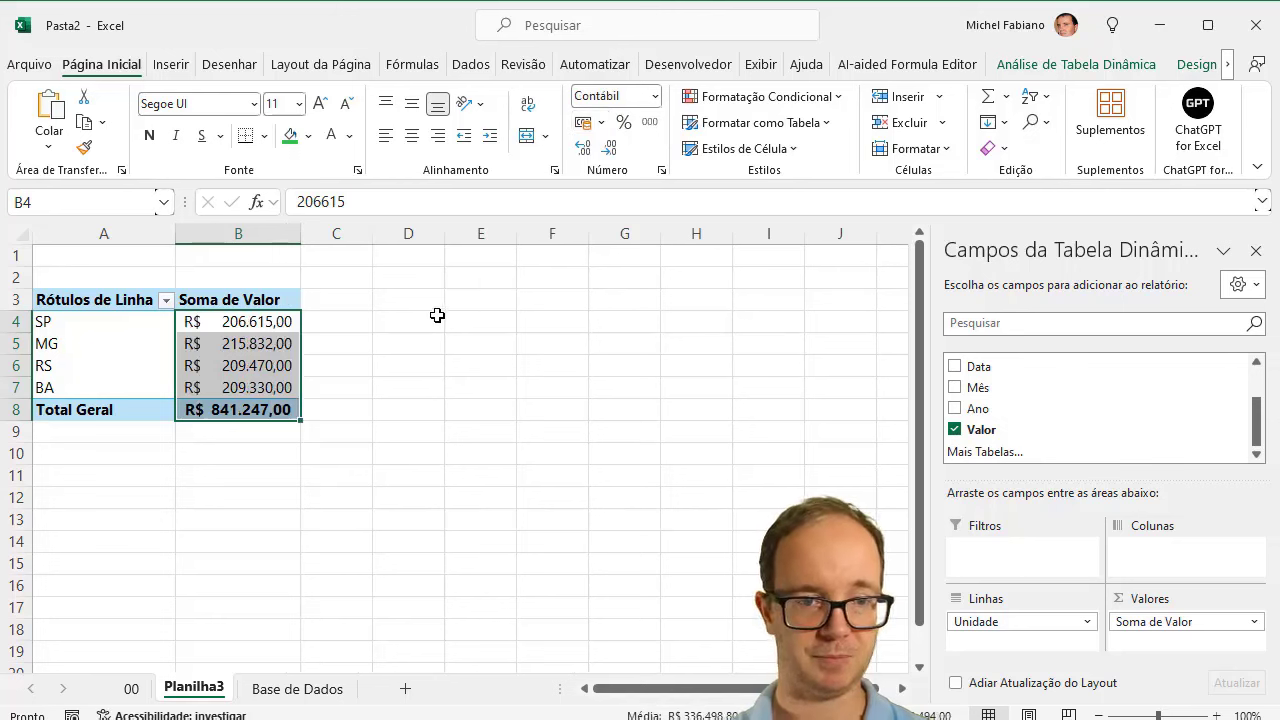
pyautogui.moveTo(436, 317); pyautogui.dragTo(133, 327)
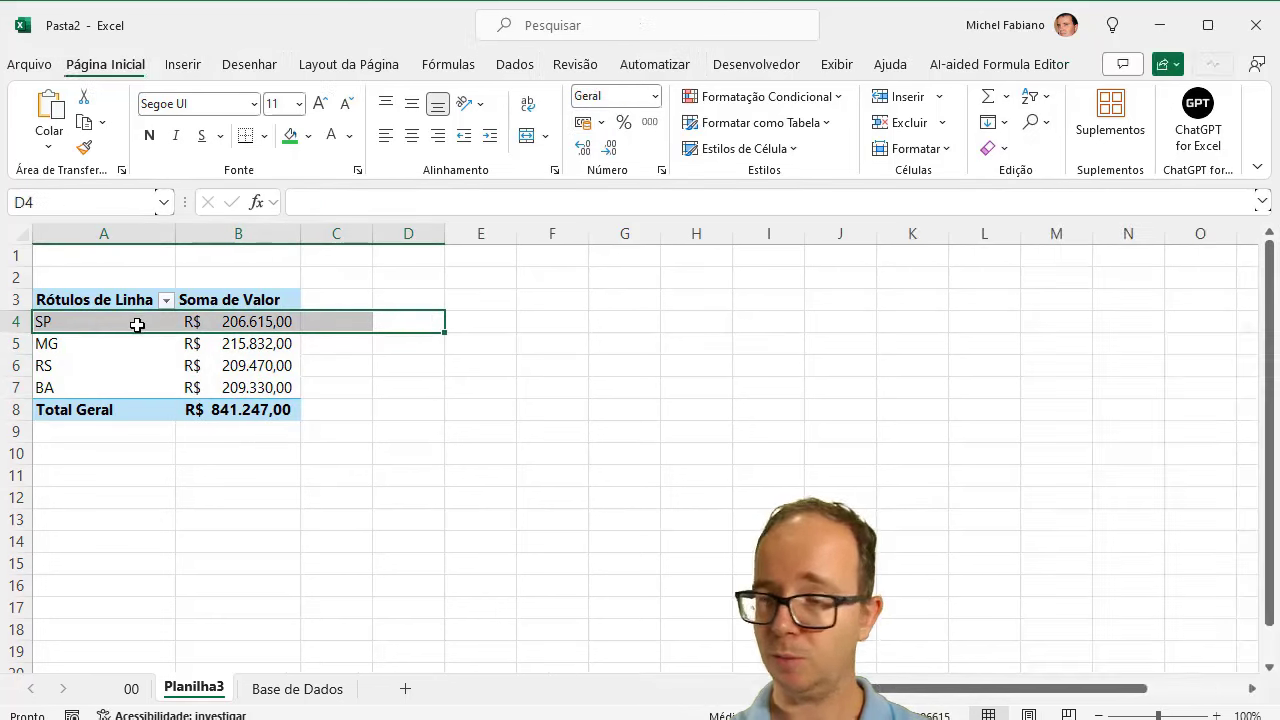
pyautogui.click(213, 354)
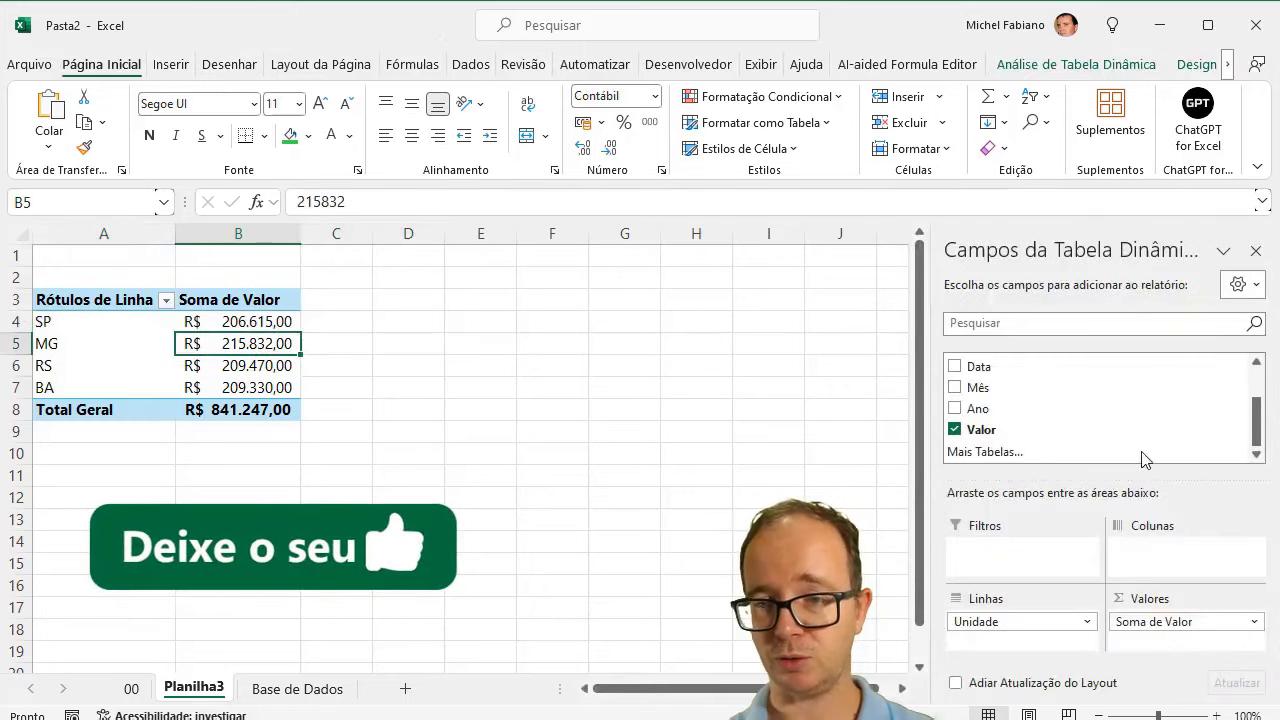
pyautogui.moveTo(1257, 427); pyautogui.dragTo(1257, 368)
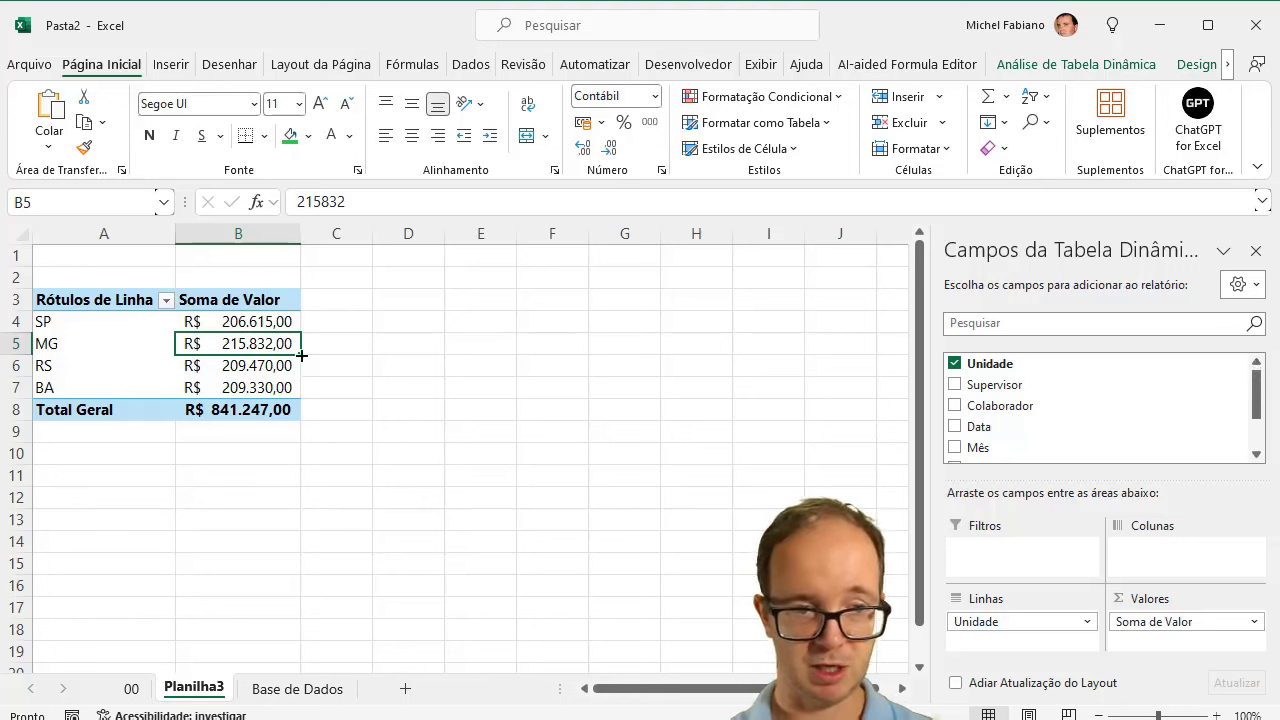
pyautogui.moveTo(121, 304); pyautogui.dragTo(214, 403)
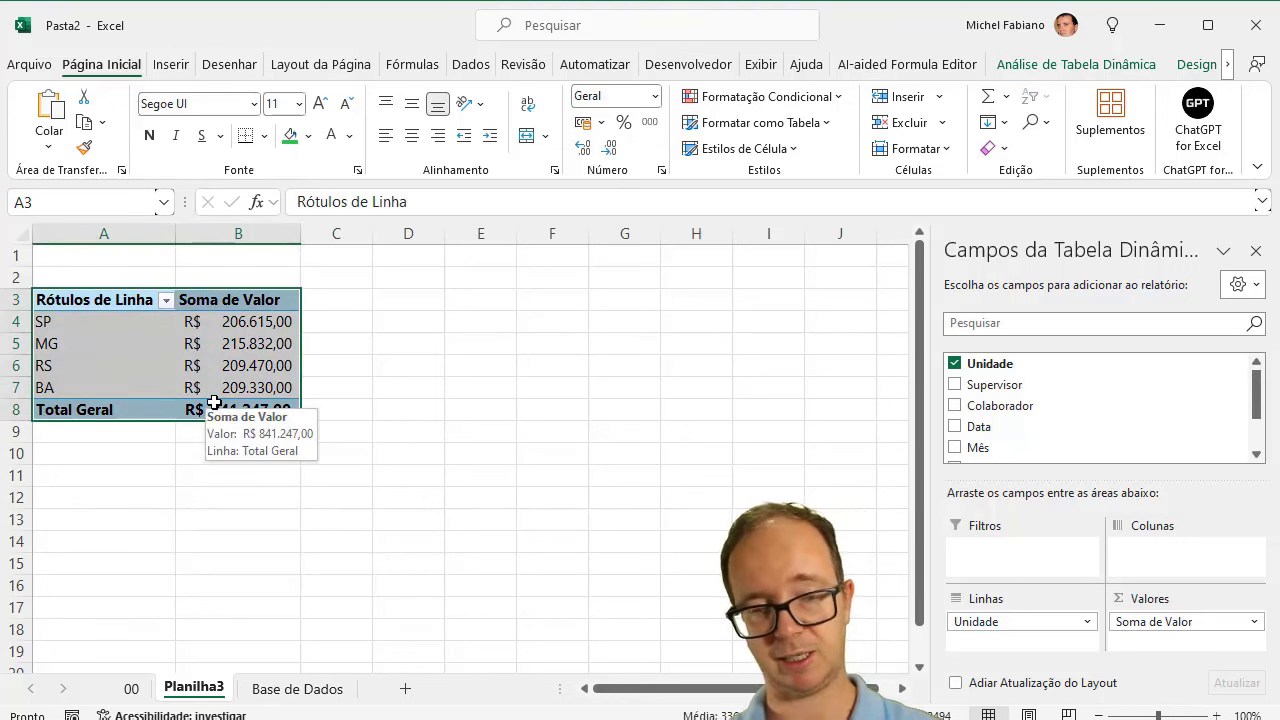
# Step: Paste a copy of the state pivot at D3 and swap its Unidade rows for Colaborador
pyautogui.hotkey('ctrl', 'c')
pyautogui.click(408, 305)
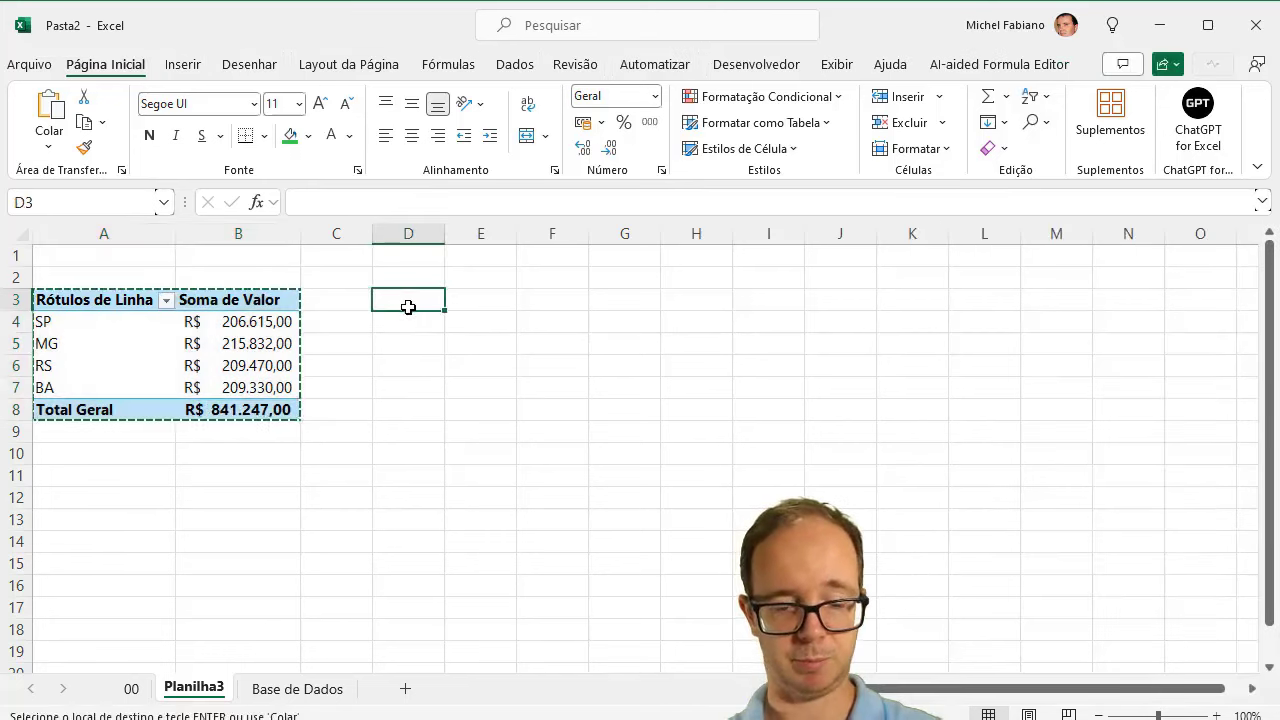
pyautogui.hotkey('ctrl', 'v')
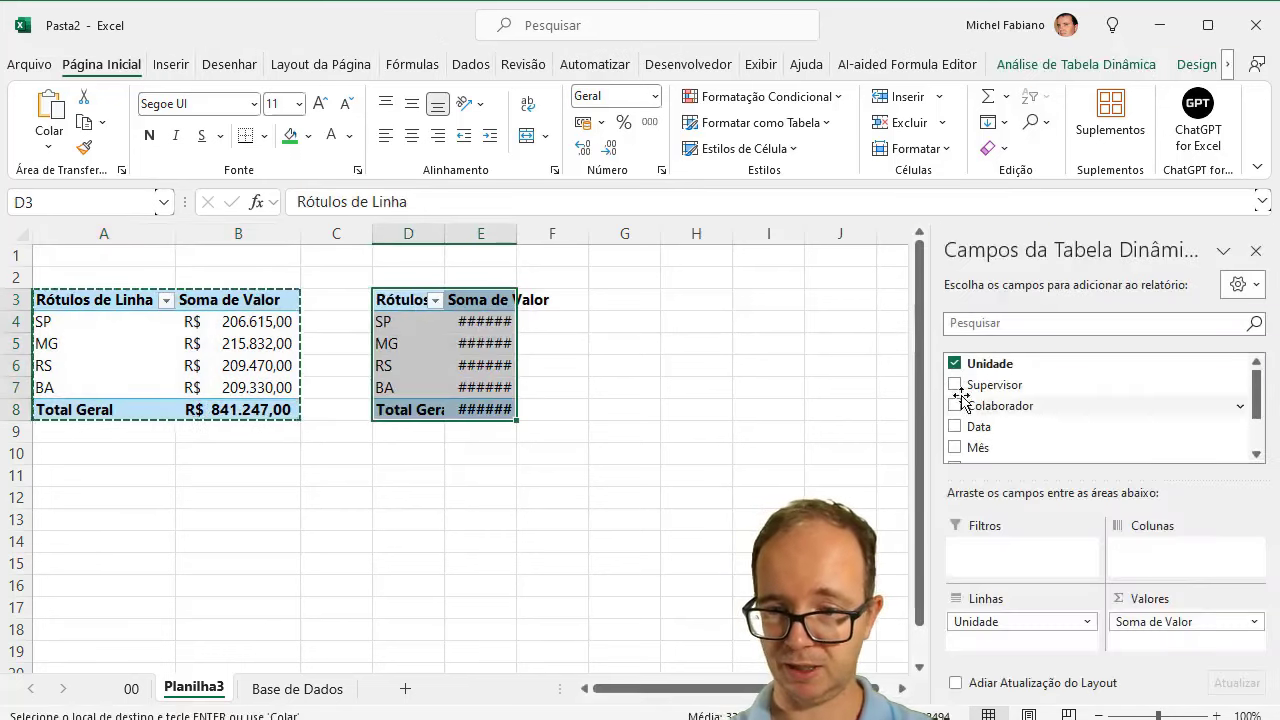
pyautogui.moveTo(972, 621)
pyautogui.mouseDown()
pyautogui.moveTo(1110, 435)
pyautogui.moveTo(1030, 402)
pyautogui.moveTo(1043, 625)
pyautogui.mouseUp()
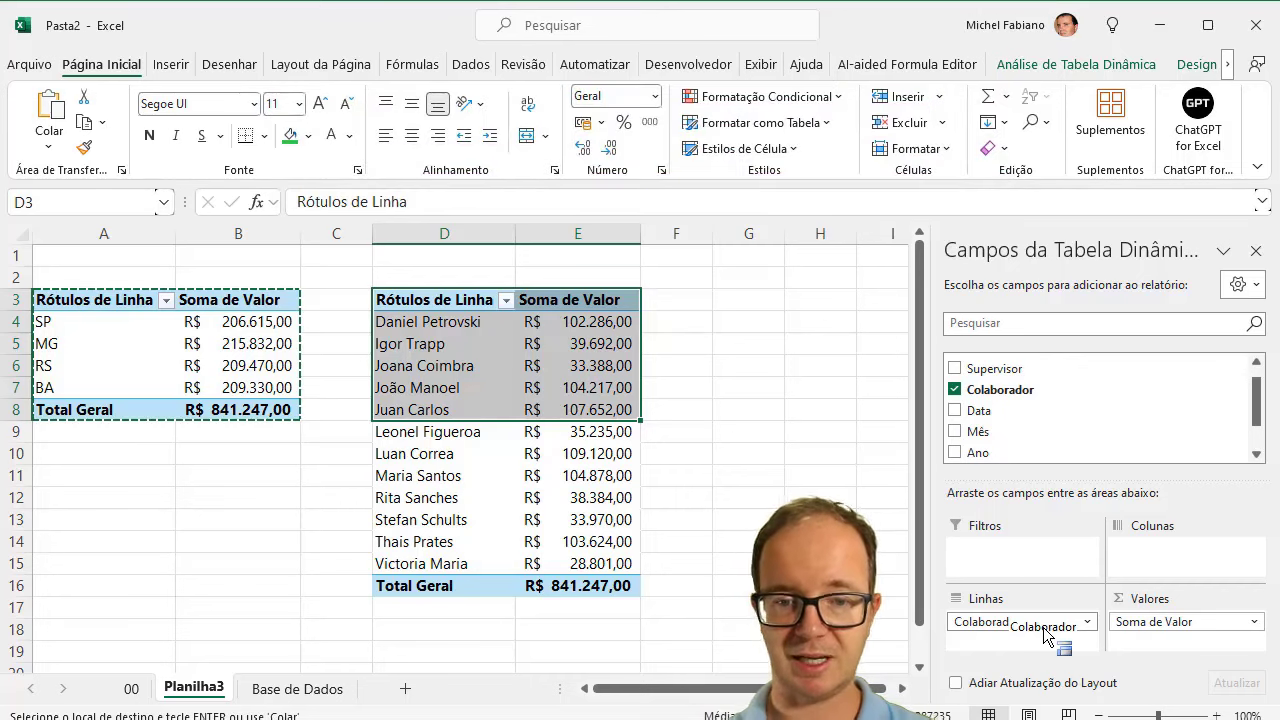
pyautogui.moveTo(1045, 632); pyautogui.dragTo(1045, 632)
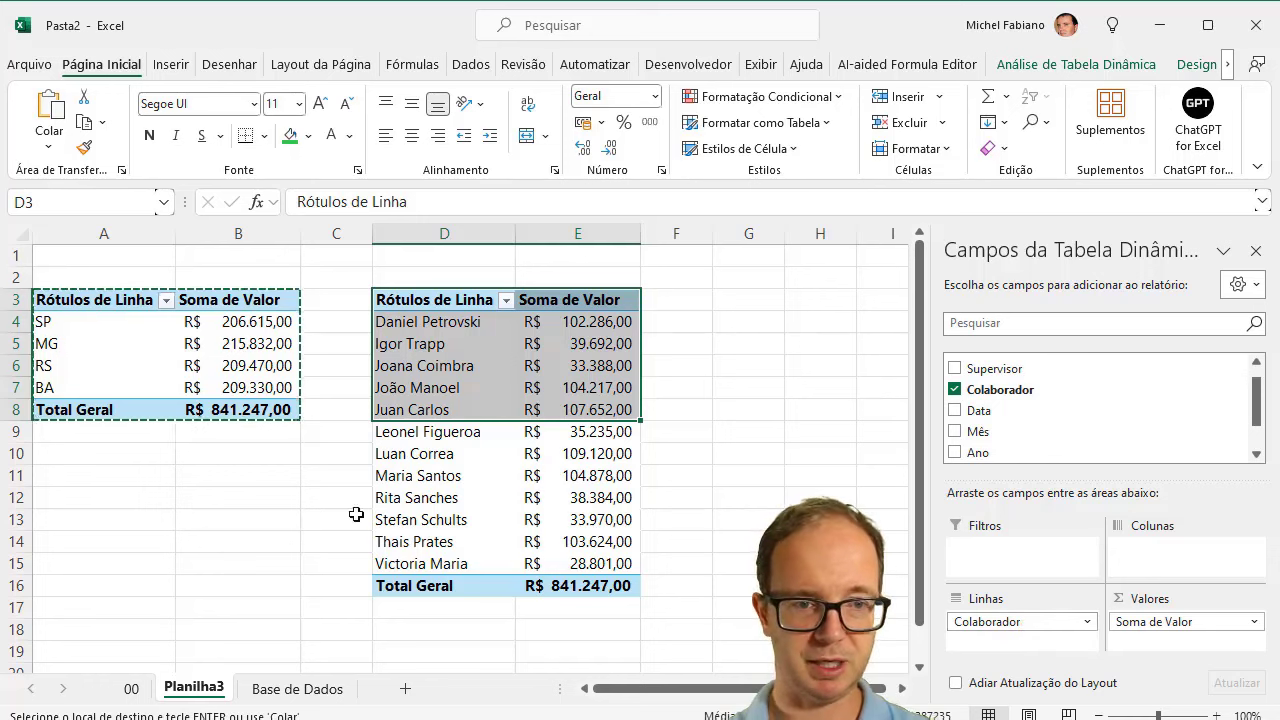
pyautogui.click(152, 302)
pyautogui.moveTo(152, 302); pyautogui.dragTo(236, 409)
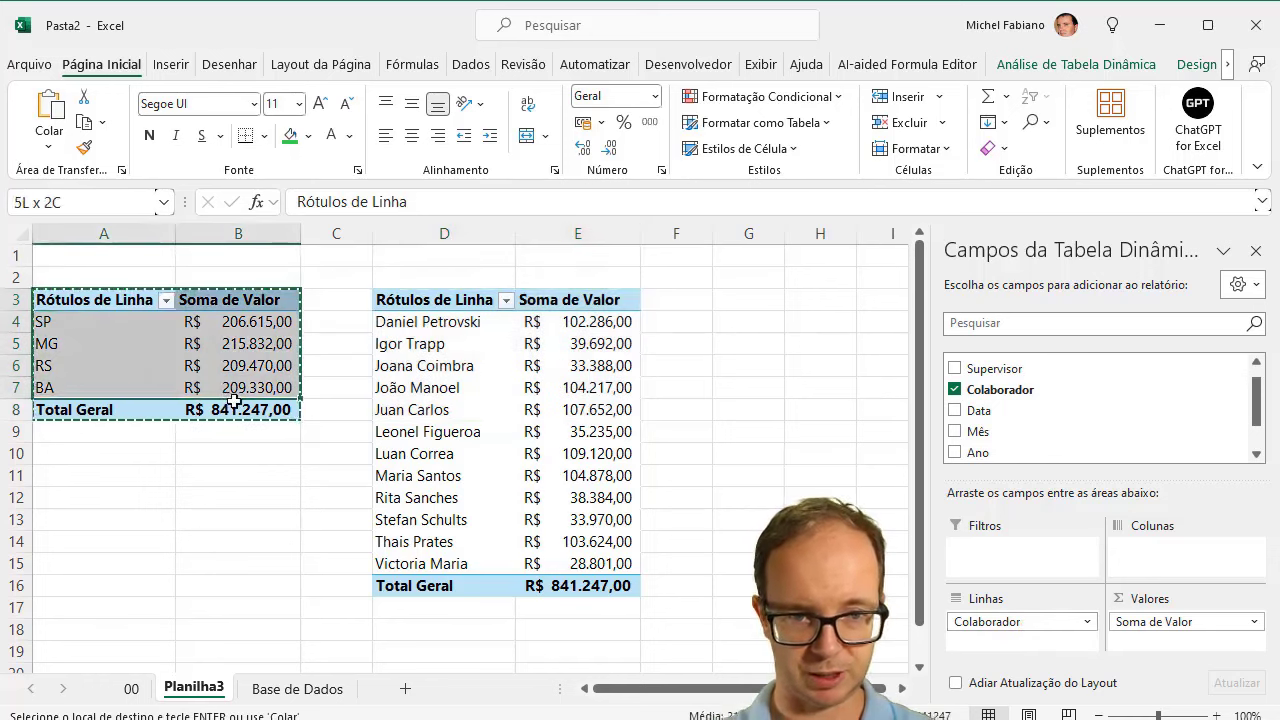
# Step: Paste a third pivot copy at G3, autofit column H, and replace Unidade rows with Supervisor
pyautogui.click(763, 302)
pyautogui.hotkey('ctrl', 'v')
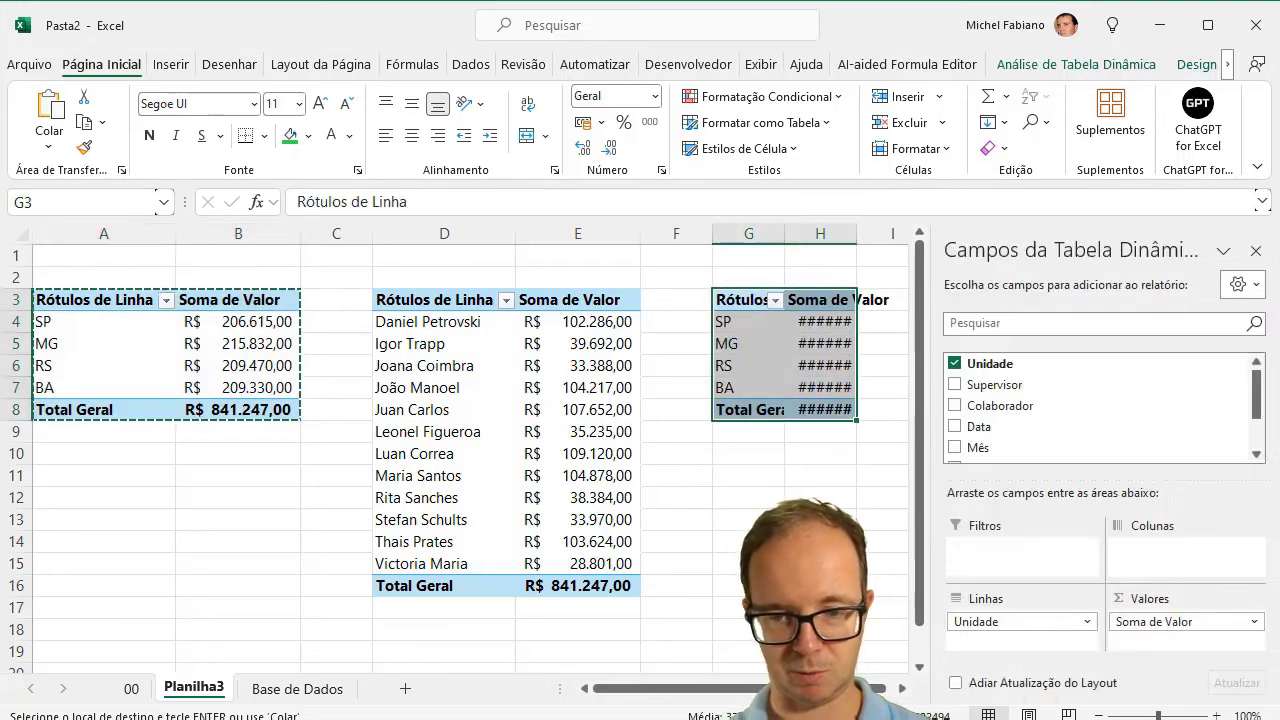
pyautogui.click(902, 690)
pyautogui.click(902, 690)
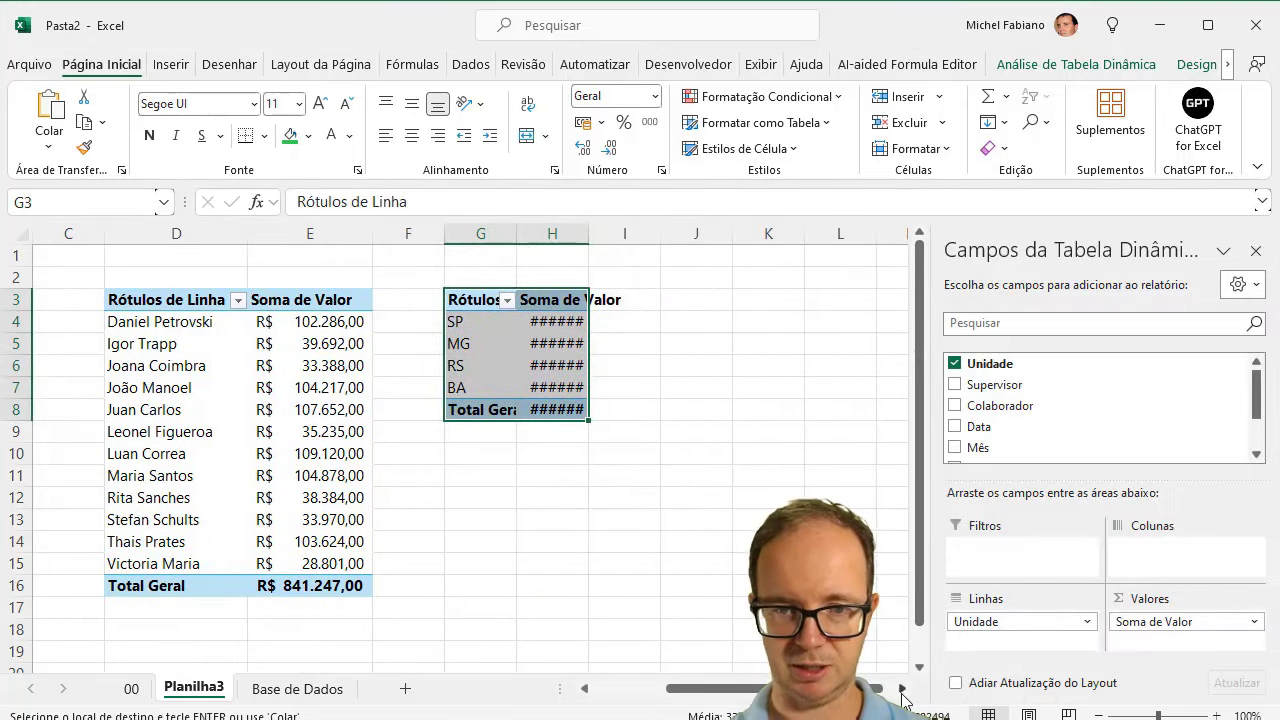
pyautogui.doubleClick(588, 233)
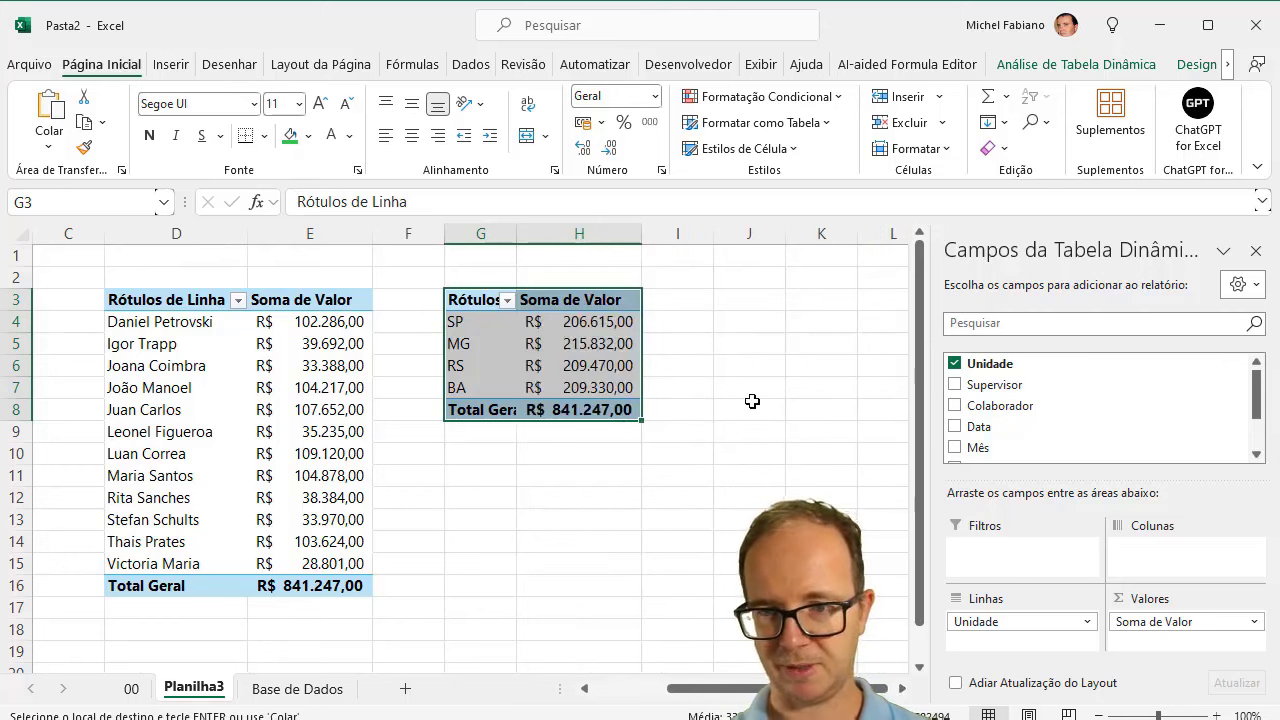
pyautogui.moveTo(1075, 621); pyautogui.dragTo(1077, 406)
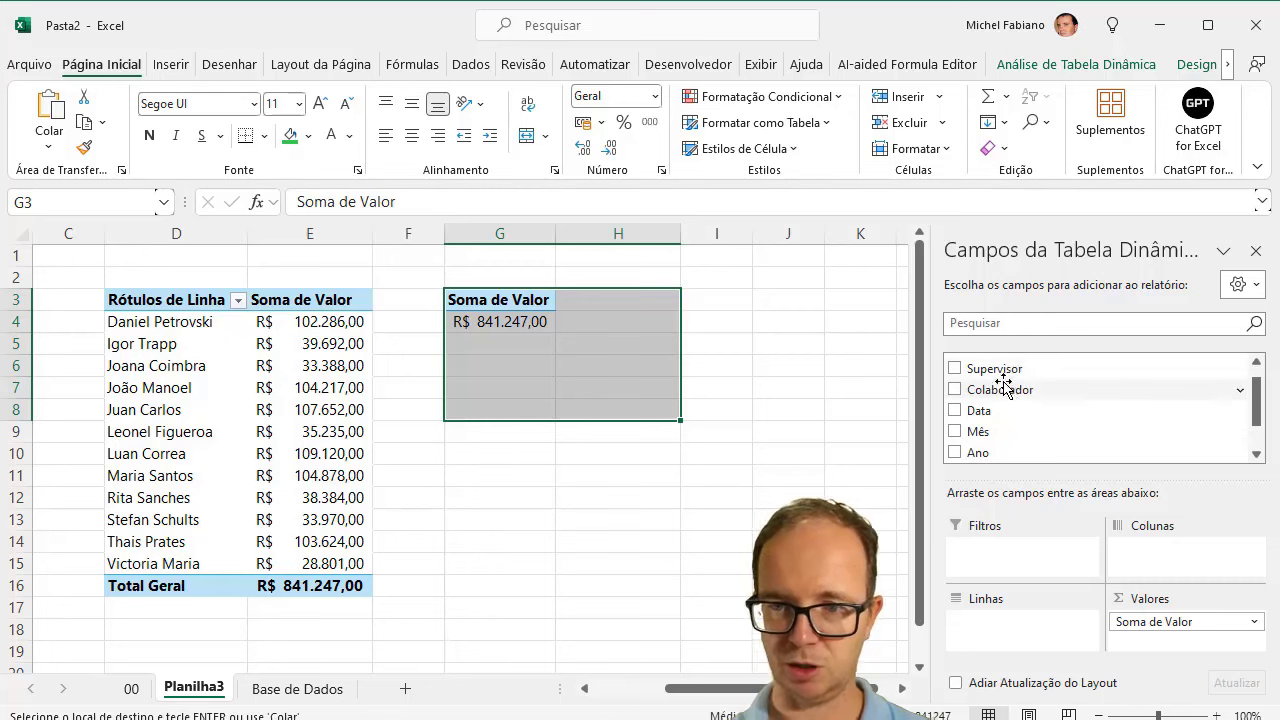
pyautogui.moveTo(995, 368); pyautogui.dragTo(996, 625)
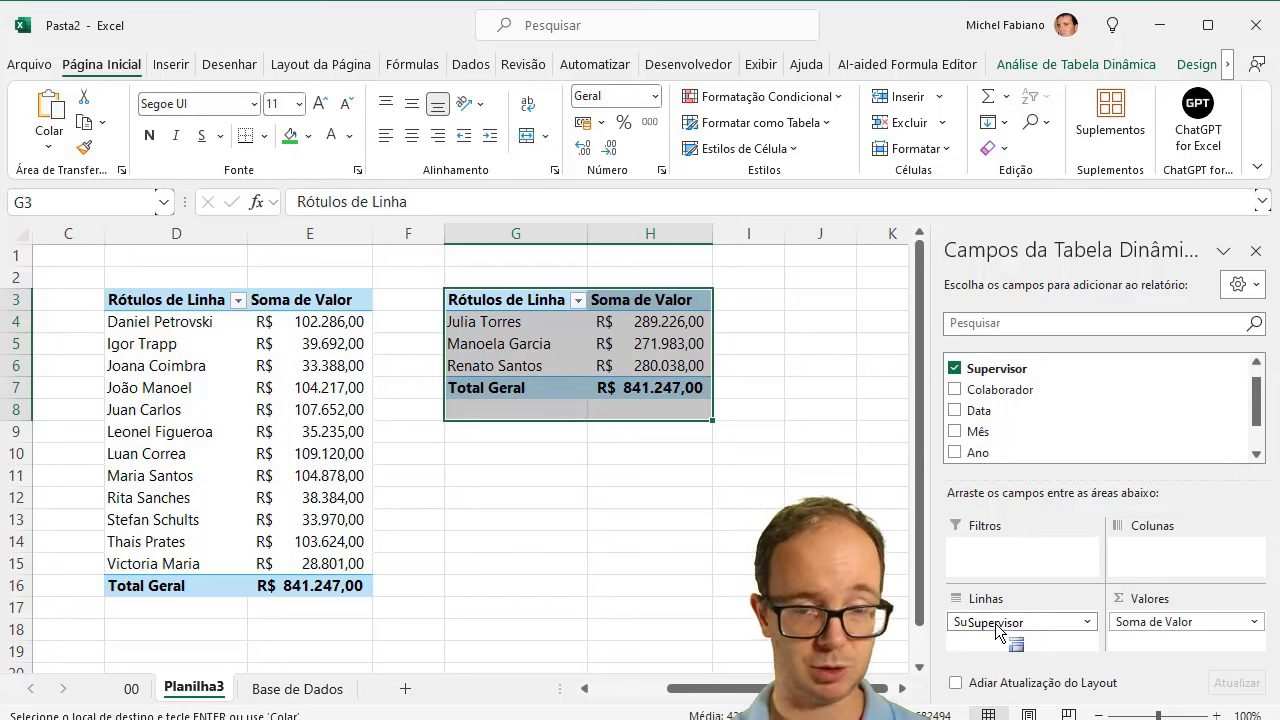
pyautogui.moveTo(996, 627); pyautogui.dragTo(975, 640)
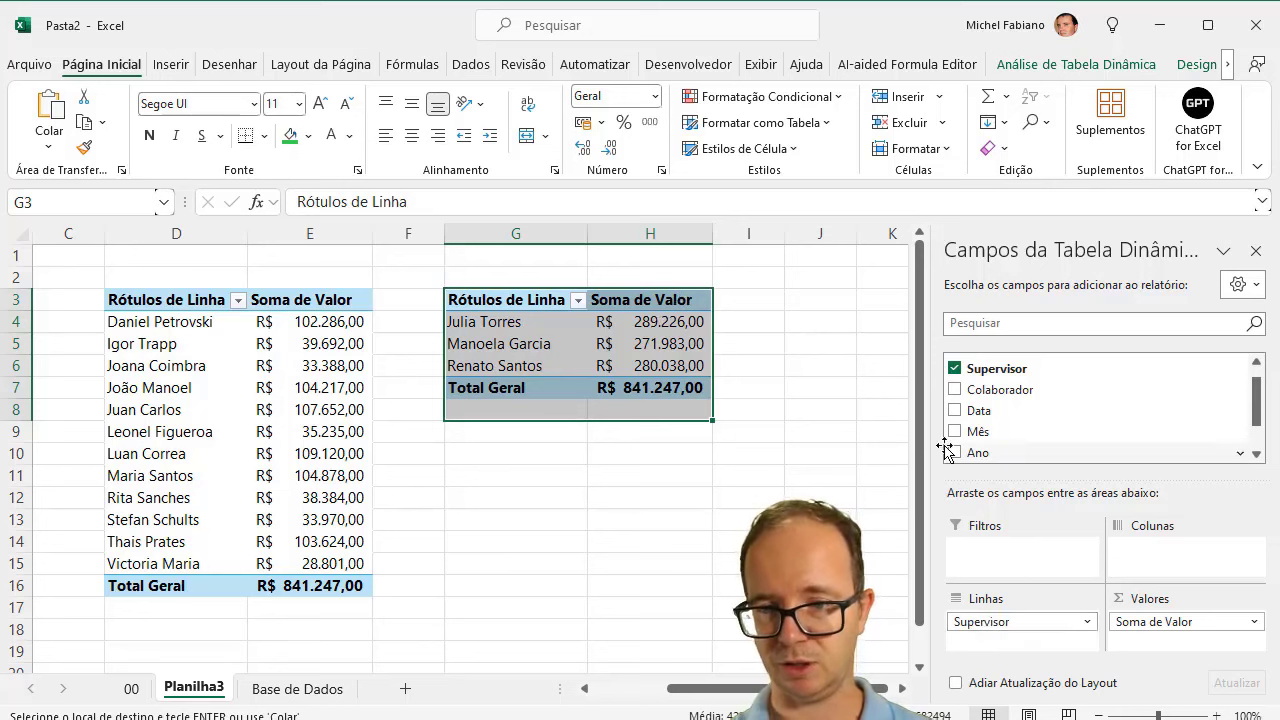
pyautogui.moveTo(1261, 414); pyautogui.dragTo(1258, 488)
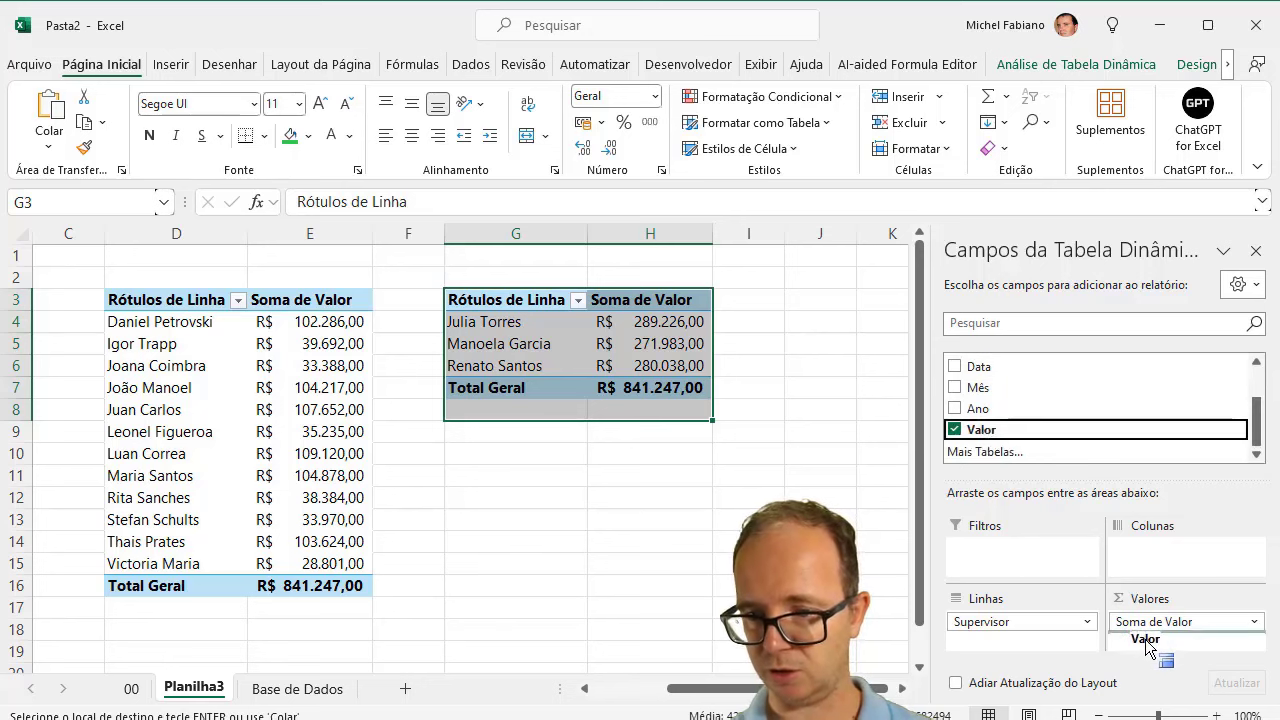
# Step: Add Valor again to the supervisor pivot as Soma de Valor2 and try summarising it as Average
pyautogui.moveTo(993, 433); pyautogui.dragTo(1145, 640)
pyautogui.click(805, 320)
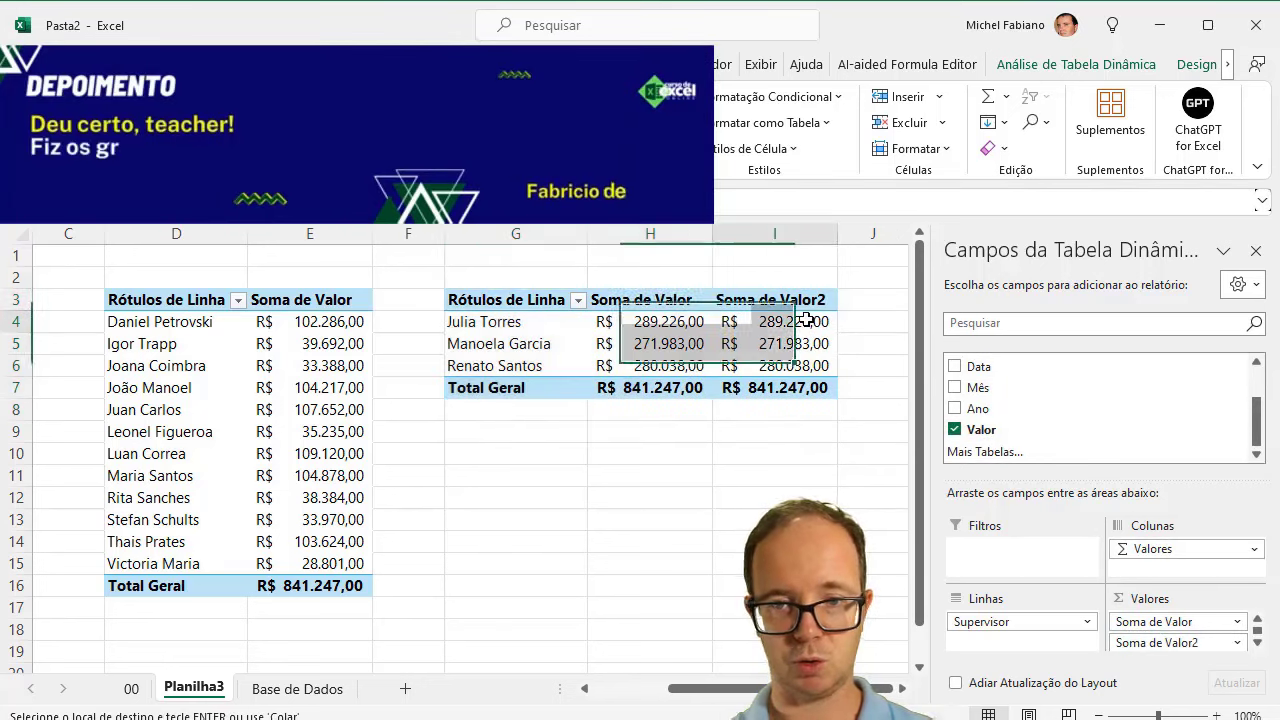
pyautogui.click(802, 305)
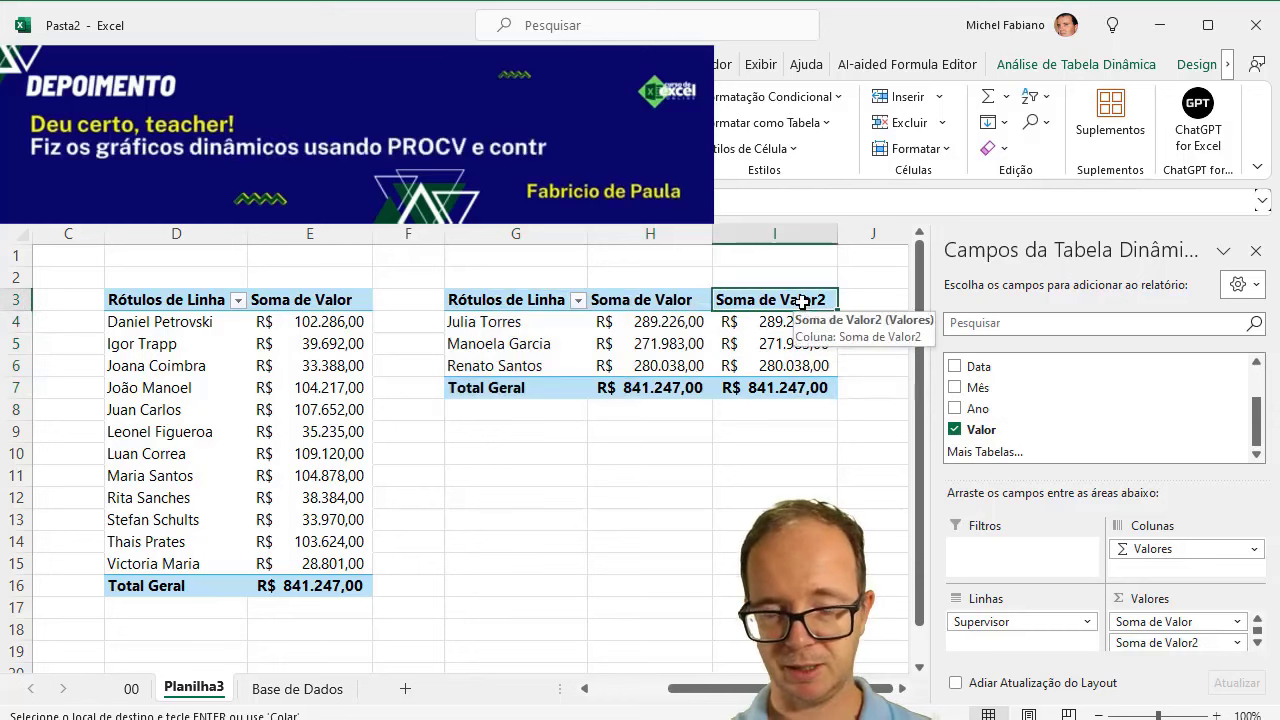
pyautogui.doubleClick(804, 306)
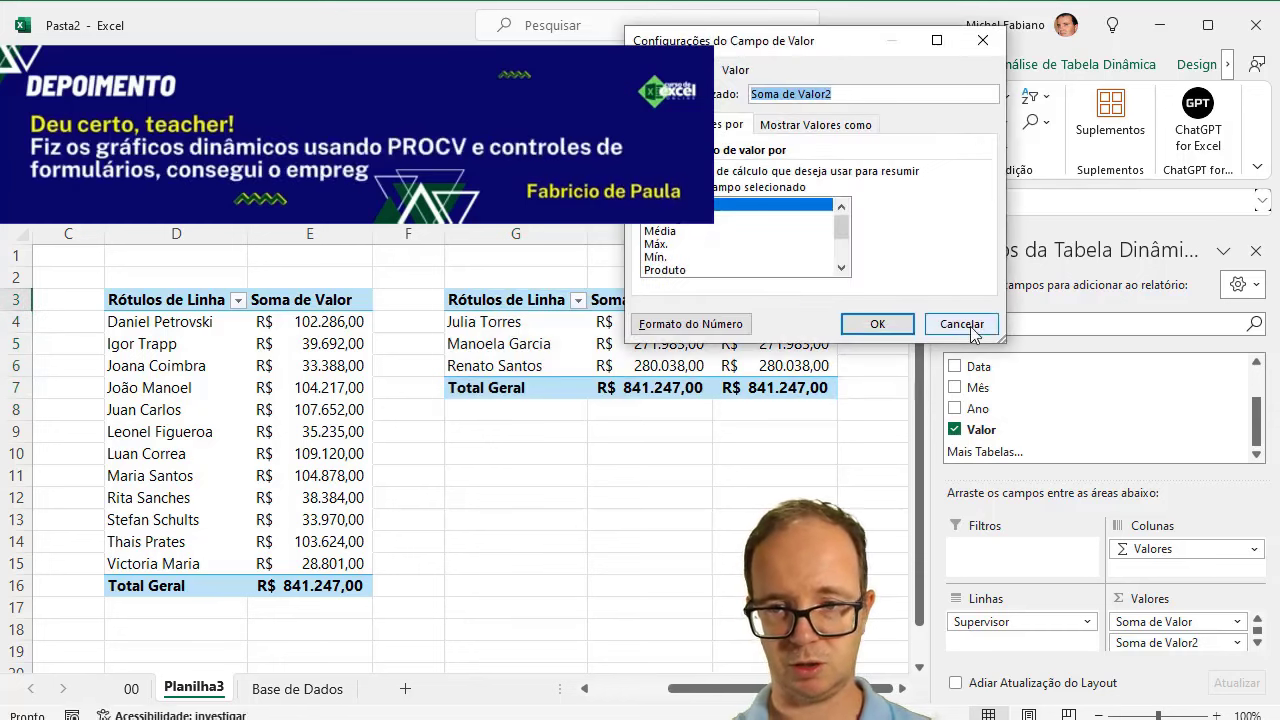
pyautogui.click(960, 323)
pyautogui.doubleClick(782, 300)
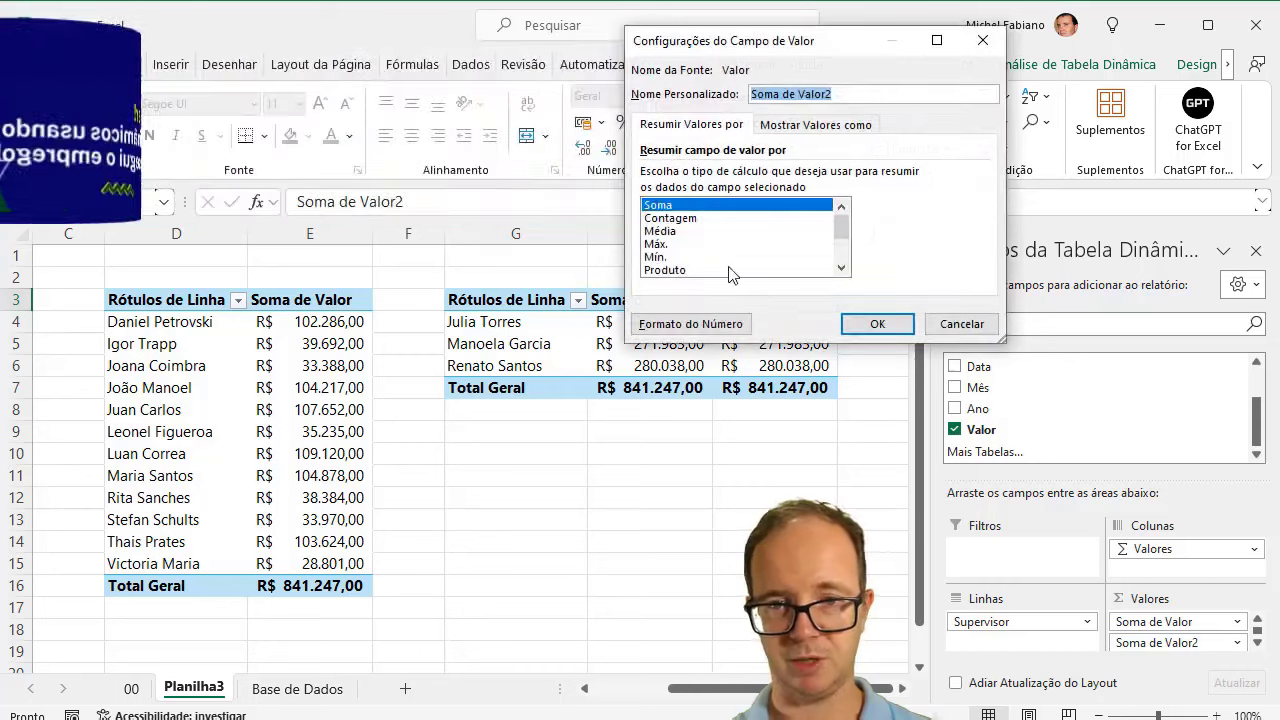
pyautogui.click(668, 232)
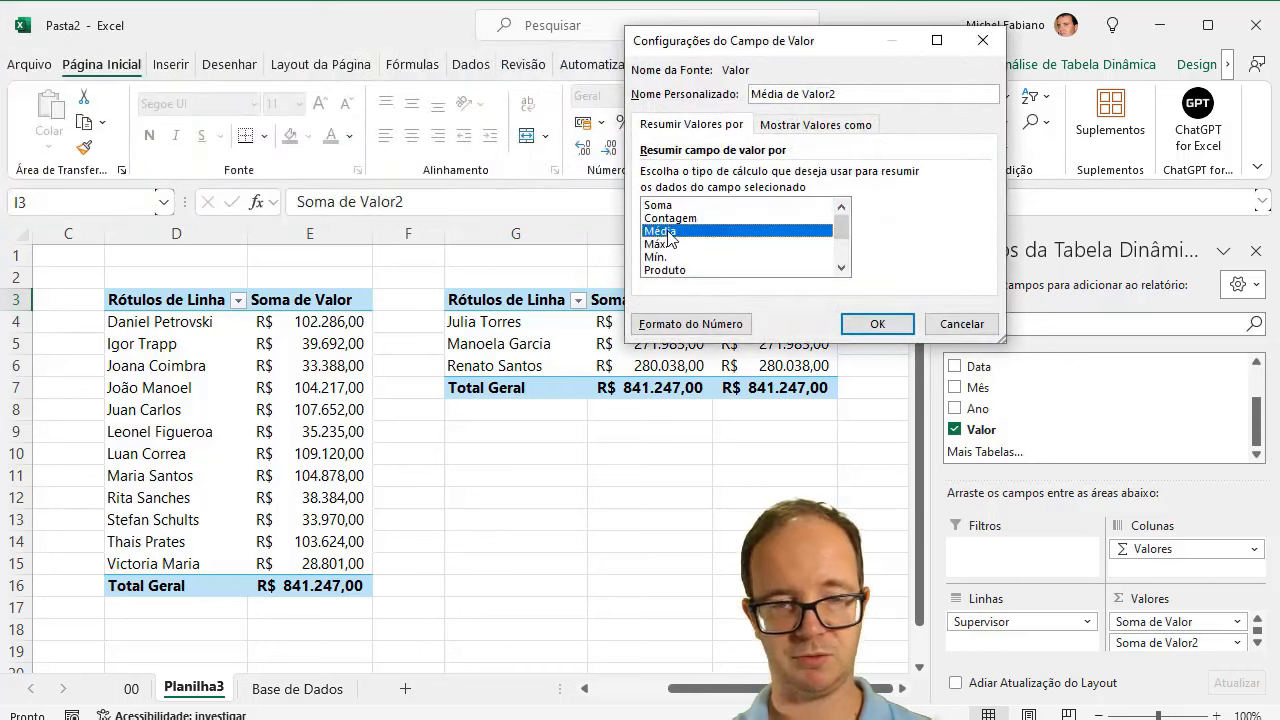
pyautogui.click(877, 324)
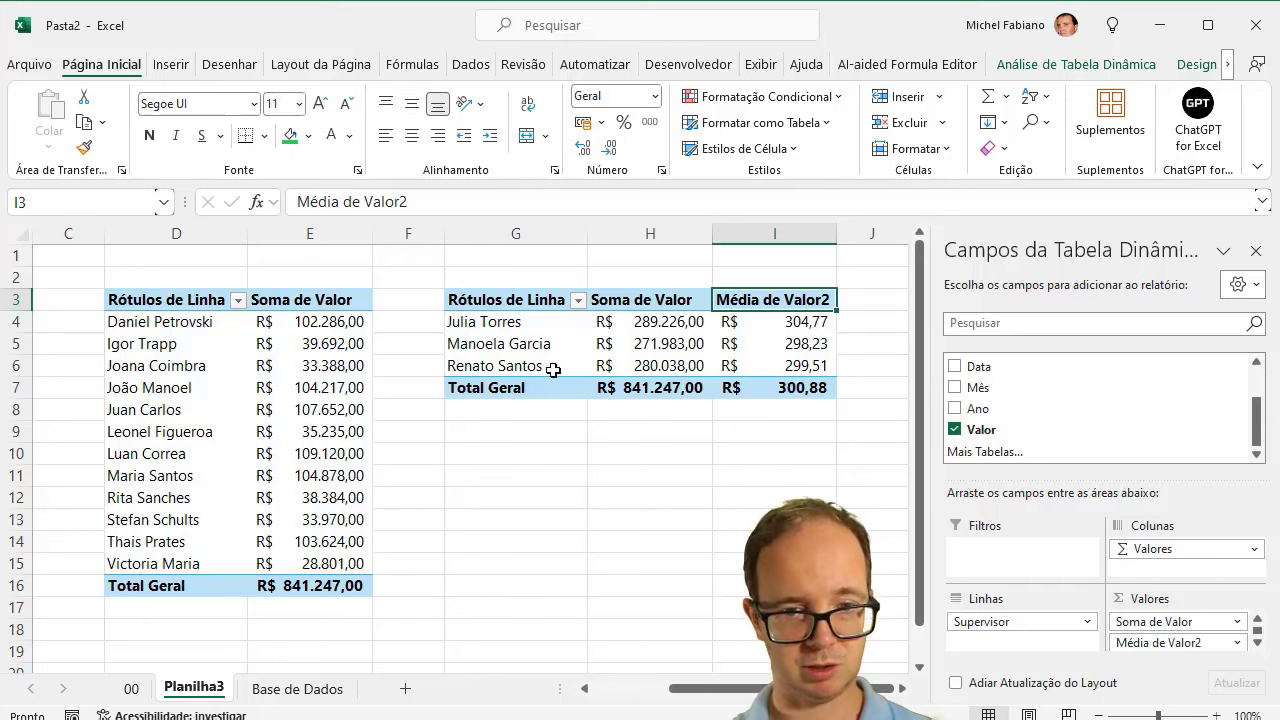
# Step: Try Max and Min for Soma de Valor2, then return it to Sum
pyautogui.doubleClick(790, 305)
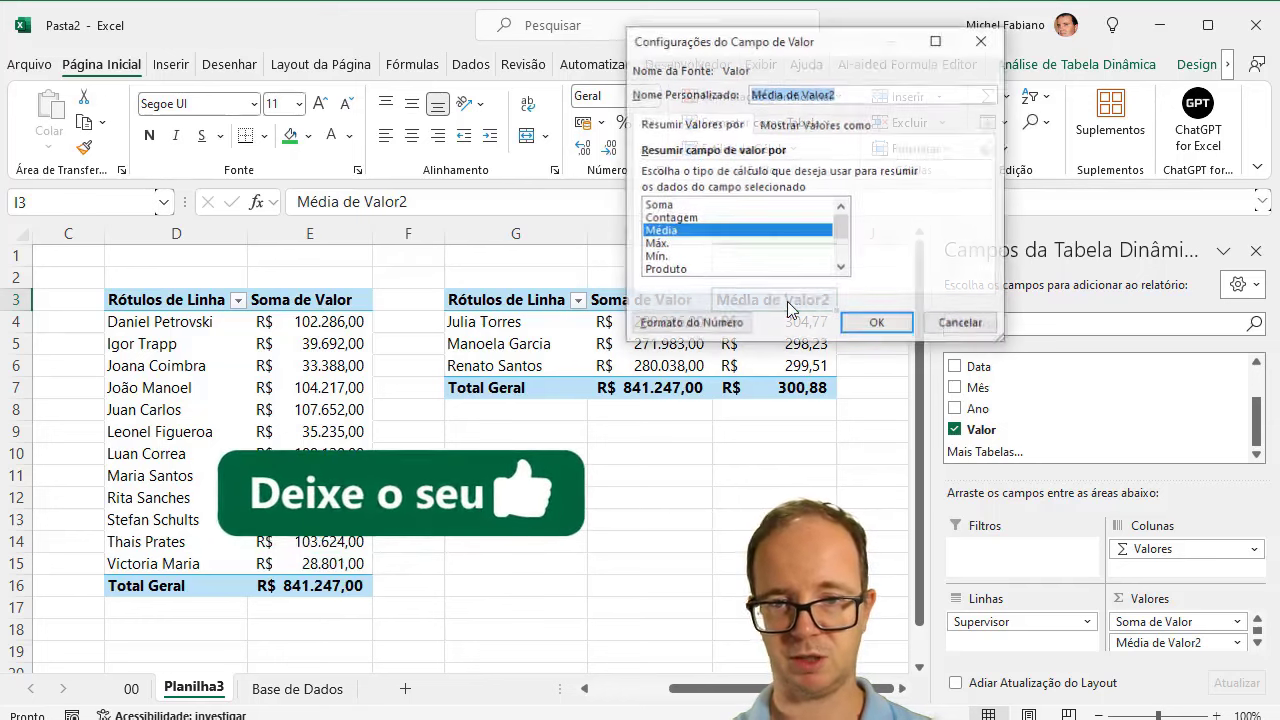
pyautogui.click(658, 243)
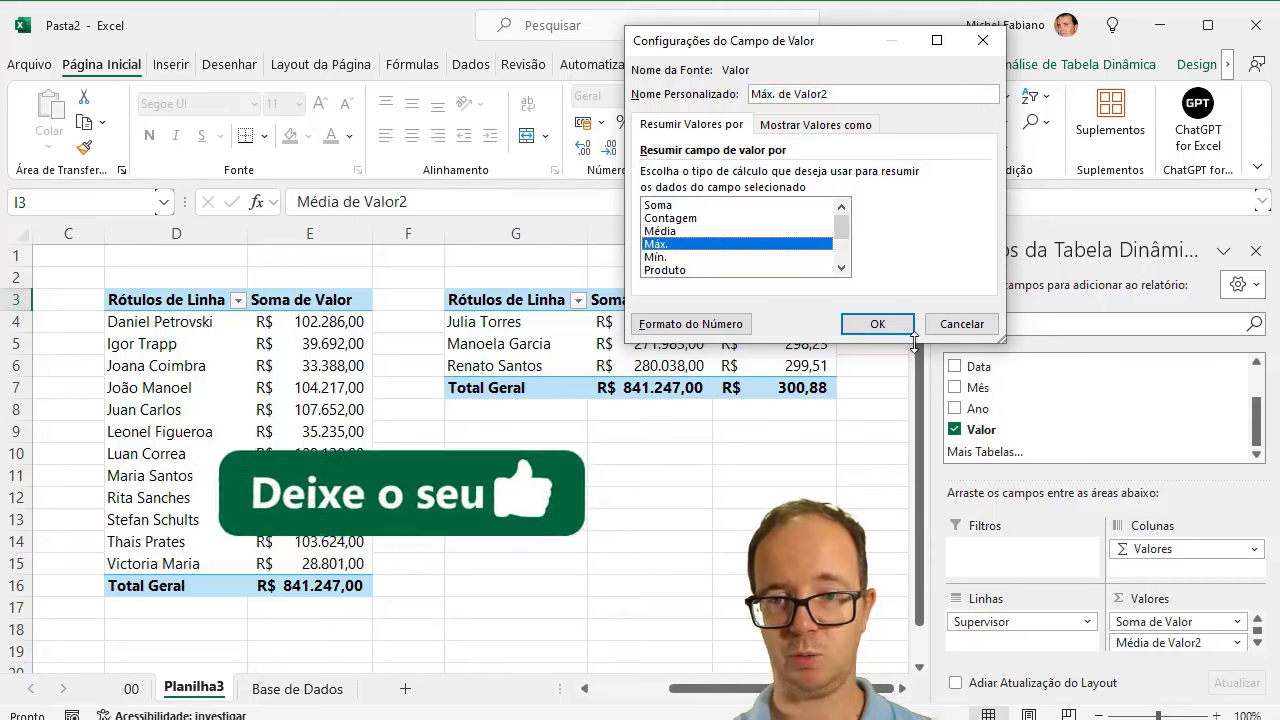
pyautogui.click(872, 323)
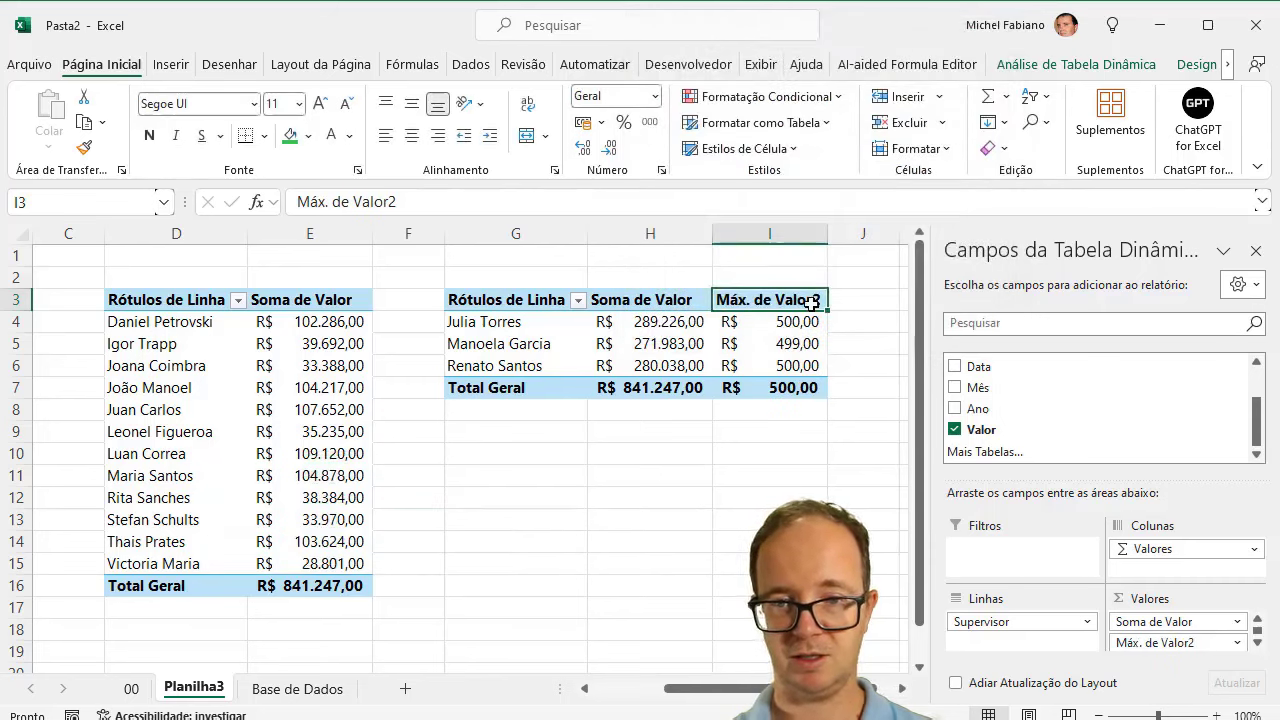
pyautogui.doubleClick(810, 304)
pyautogui.click(657, 257)
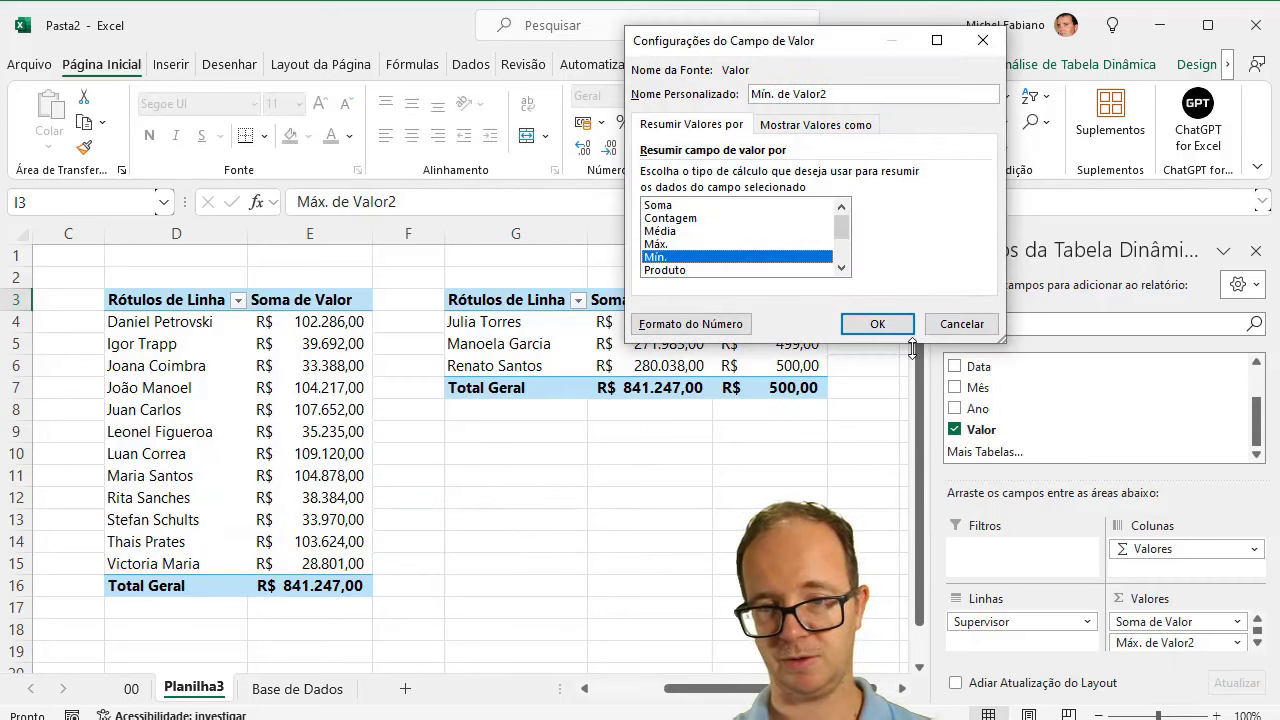
pyautogui.click(877, 321)
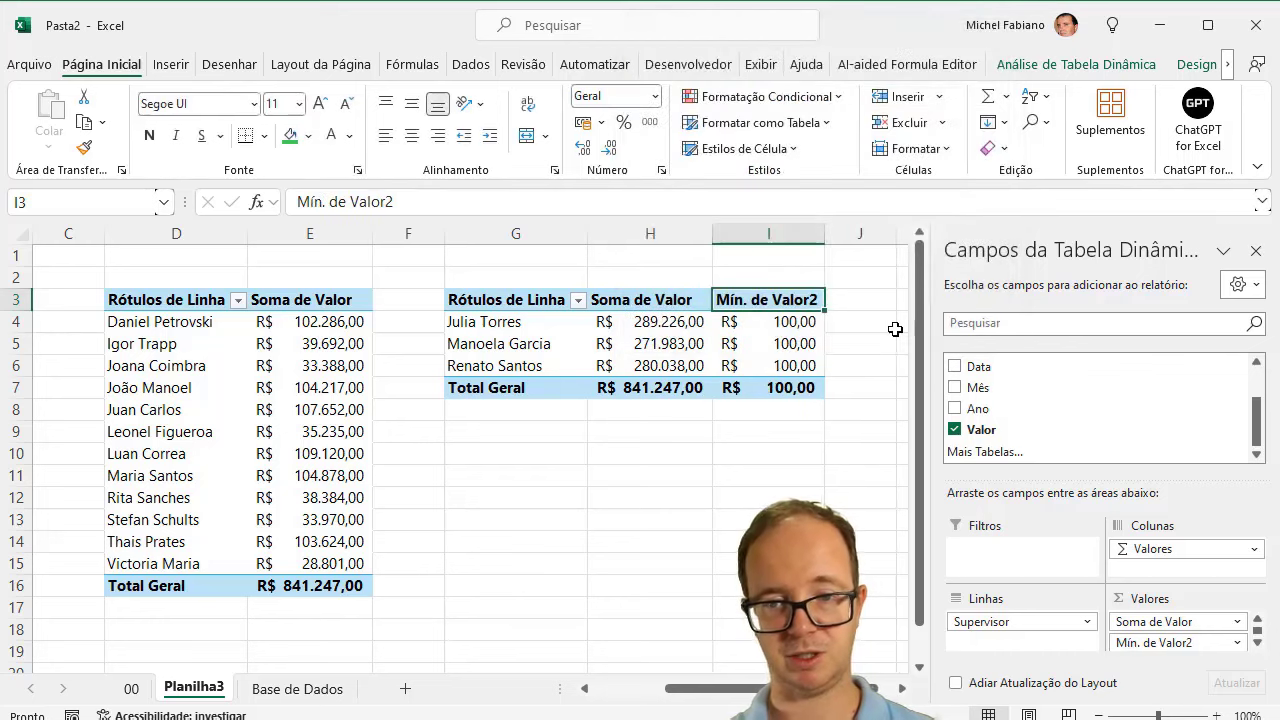
pyautogui.doubleClick(800, 299)
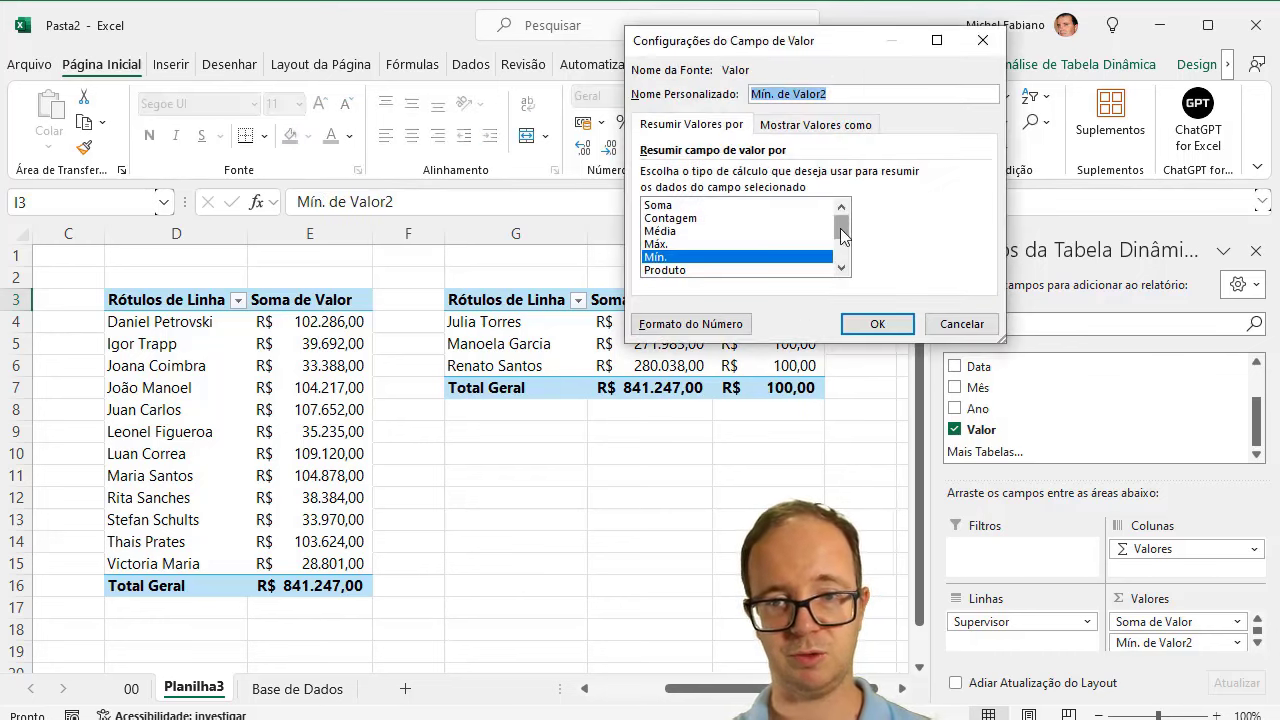
pyautogui.moveTo(840, 228)
pyautogui.mouseDown()
pyautogui.moveTo(840, 258)
pyautogui.moveTo(838, 228)
pyautogui.mouseUp()
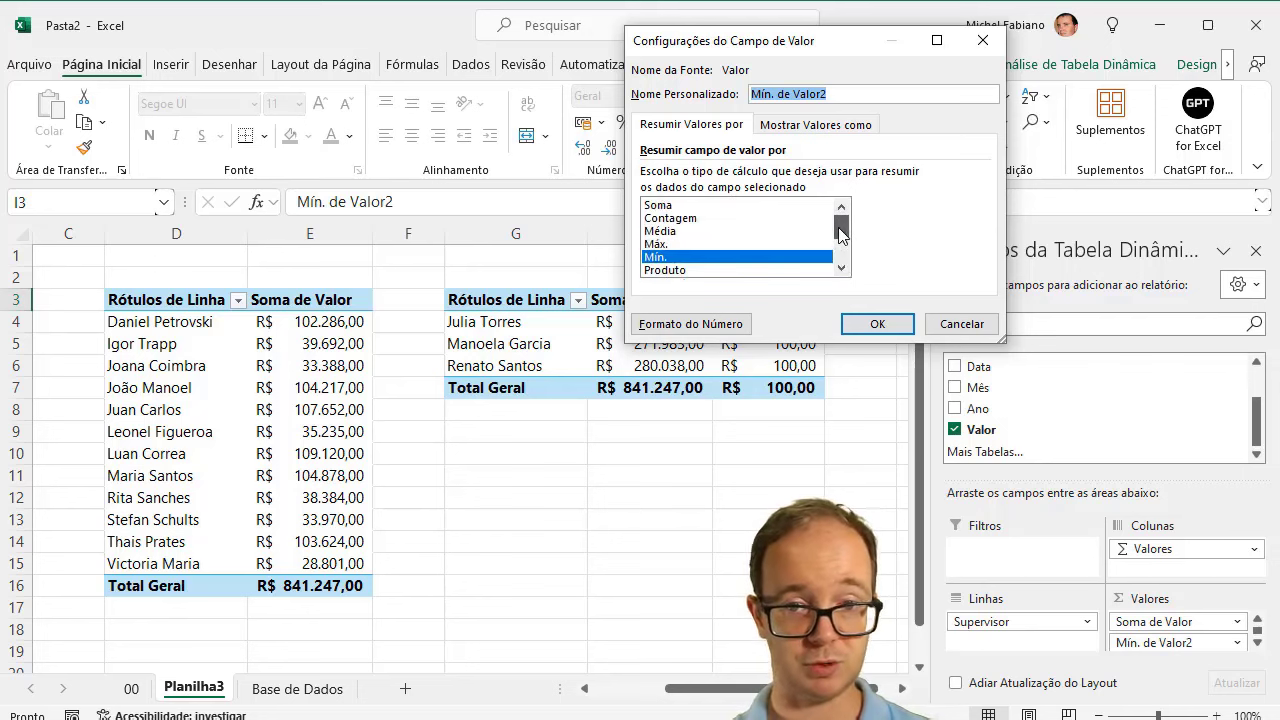
pyautogui.click(666, 205)
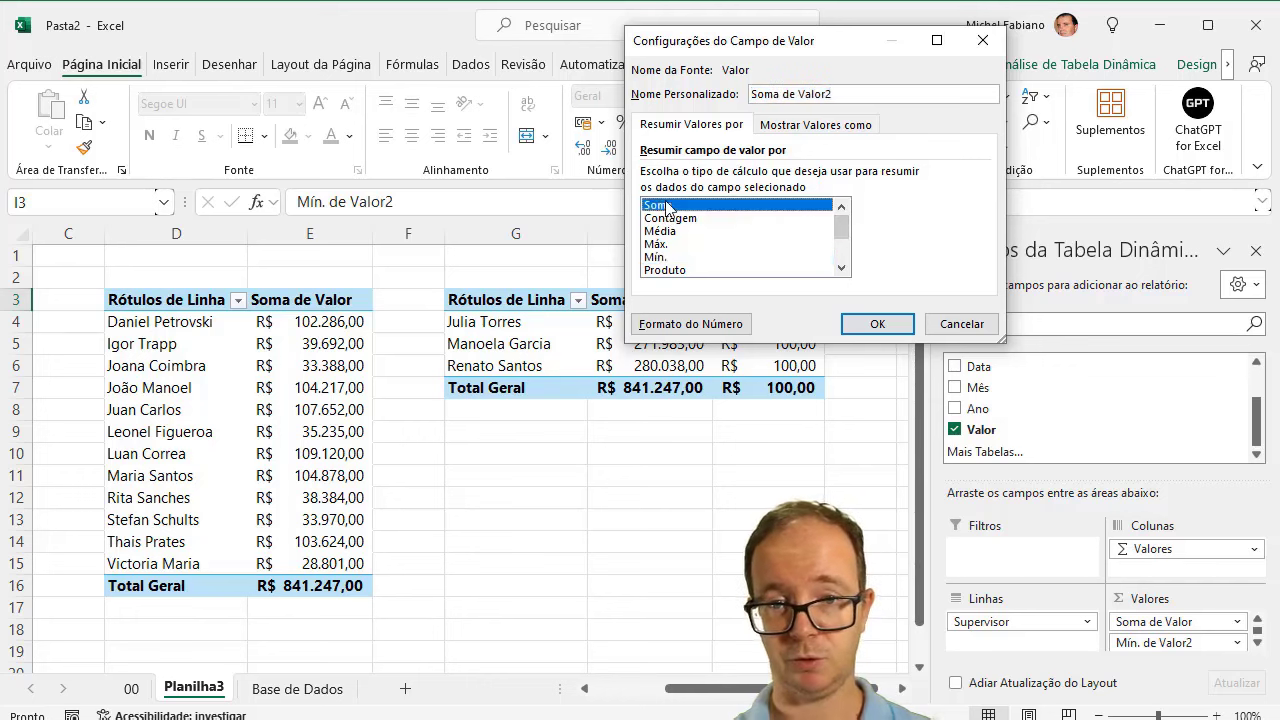
pyautogui.click(876, 323)
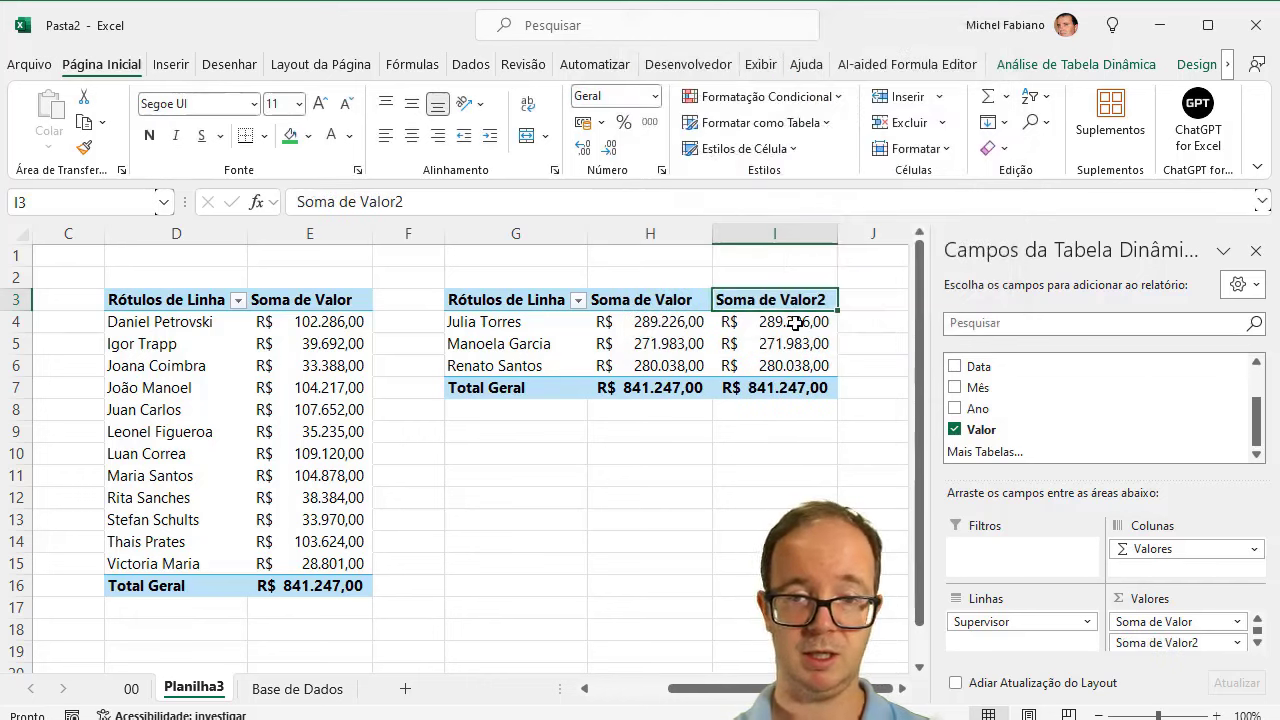
# Step: Show Soma de Valor2 as % of grand total: 34,38%, 32,33% and 33,29%
pyautogui.click(764, 323)
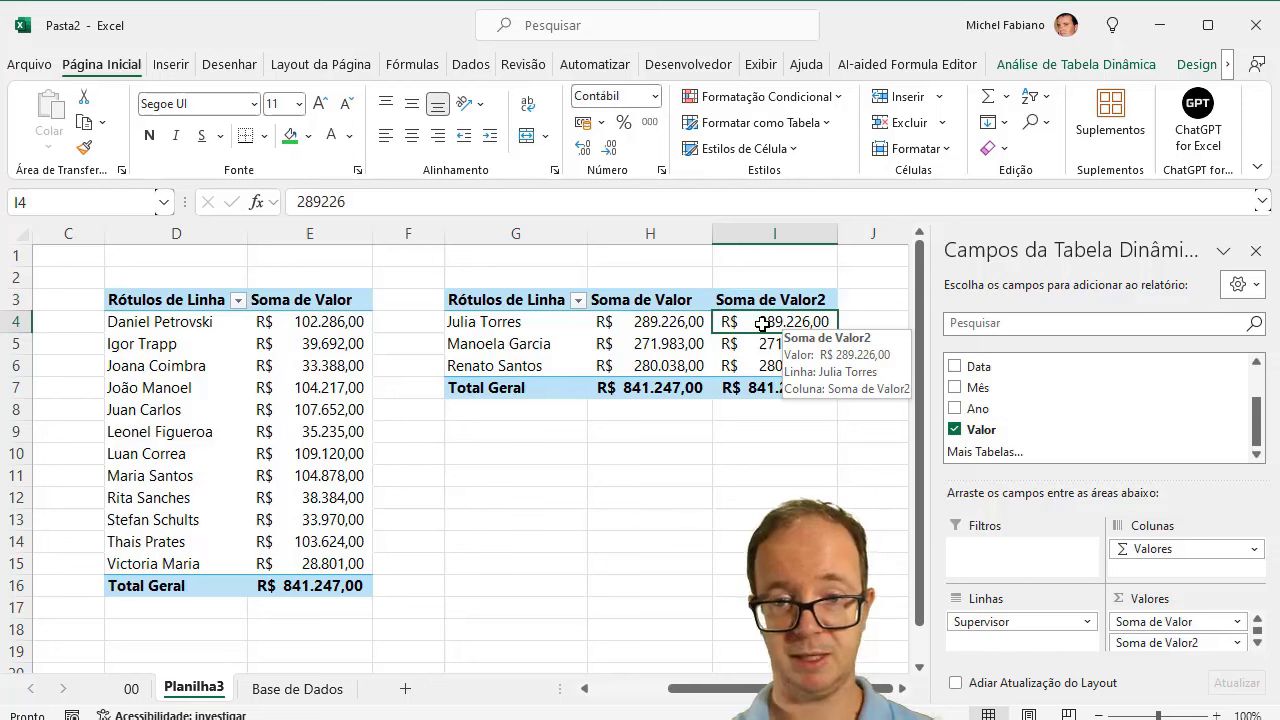
pyautogui.rightClick(762, 323)
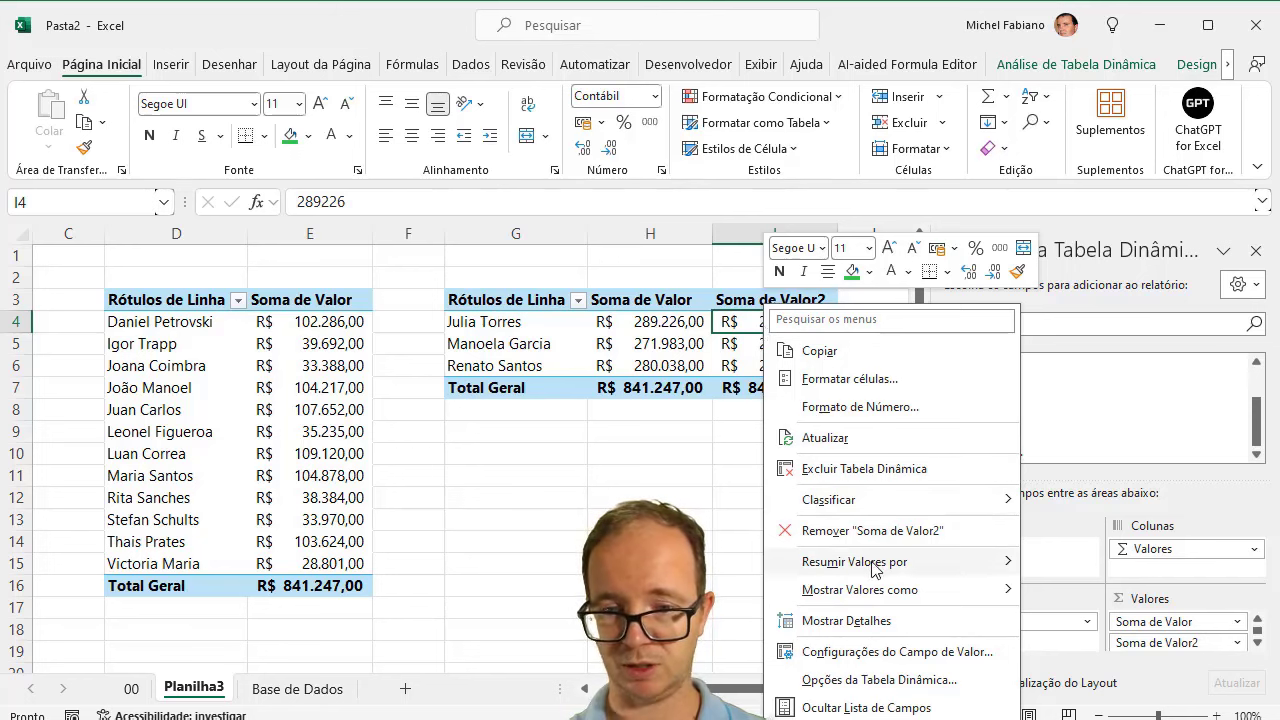
pyautogui.moveTo(886, 598)
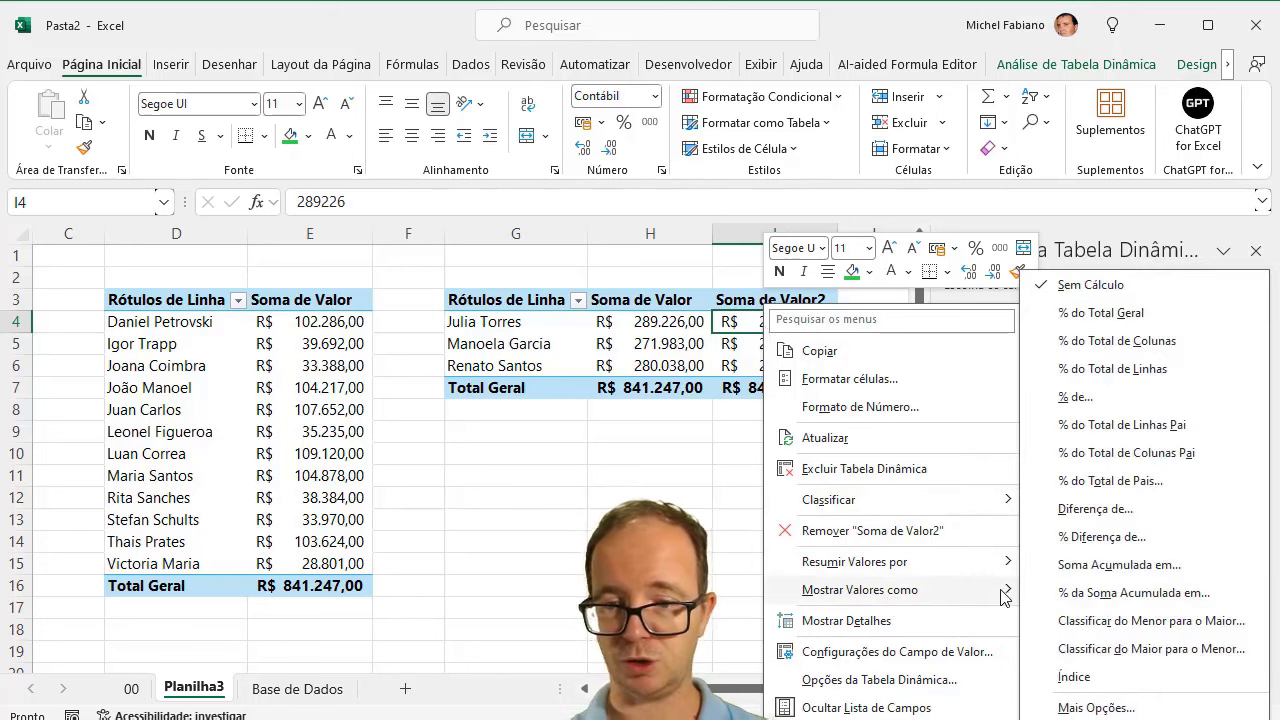
pyautogui.click(1146, 316)
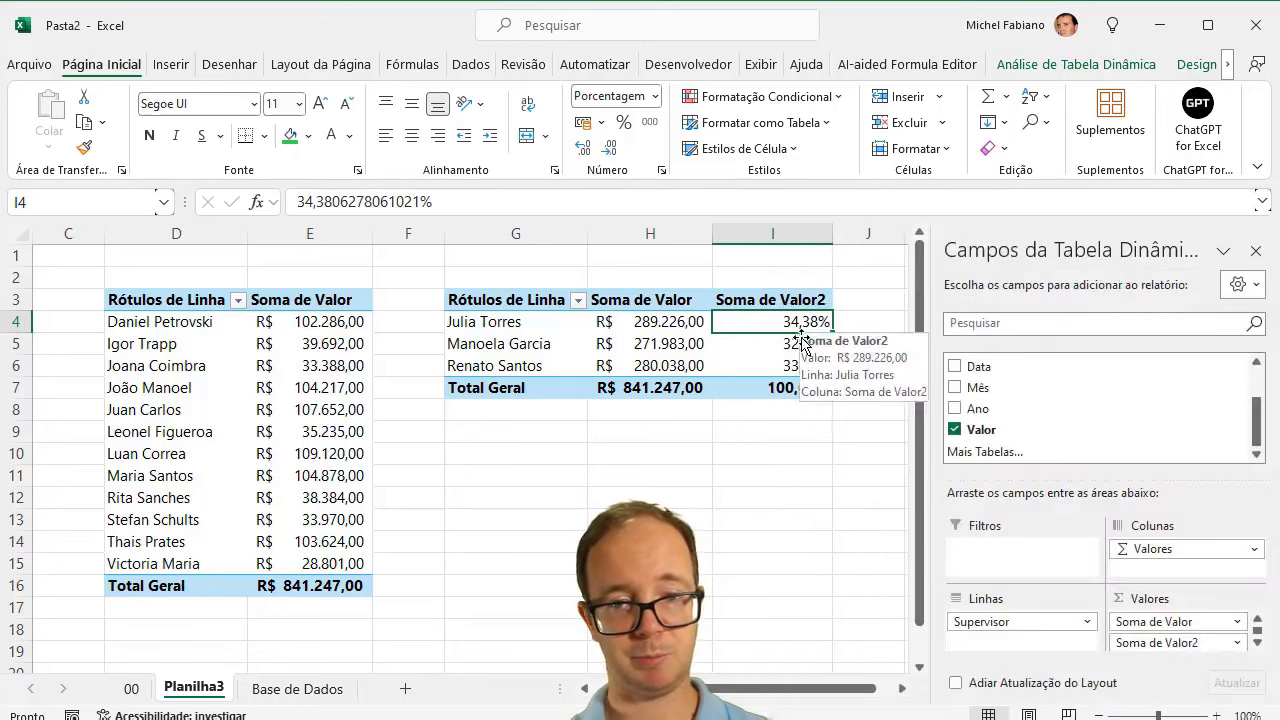
pyautogui.moveTo(775, 355)
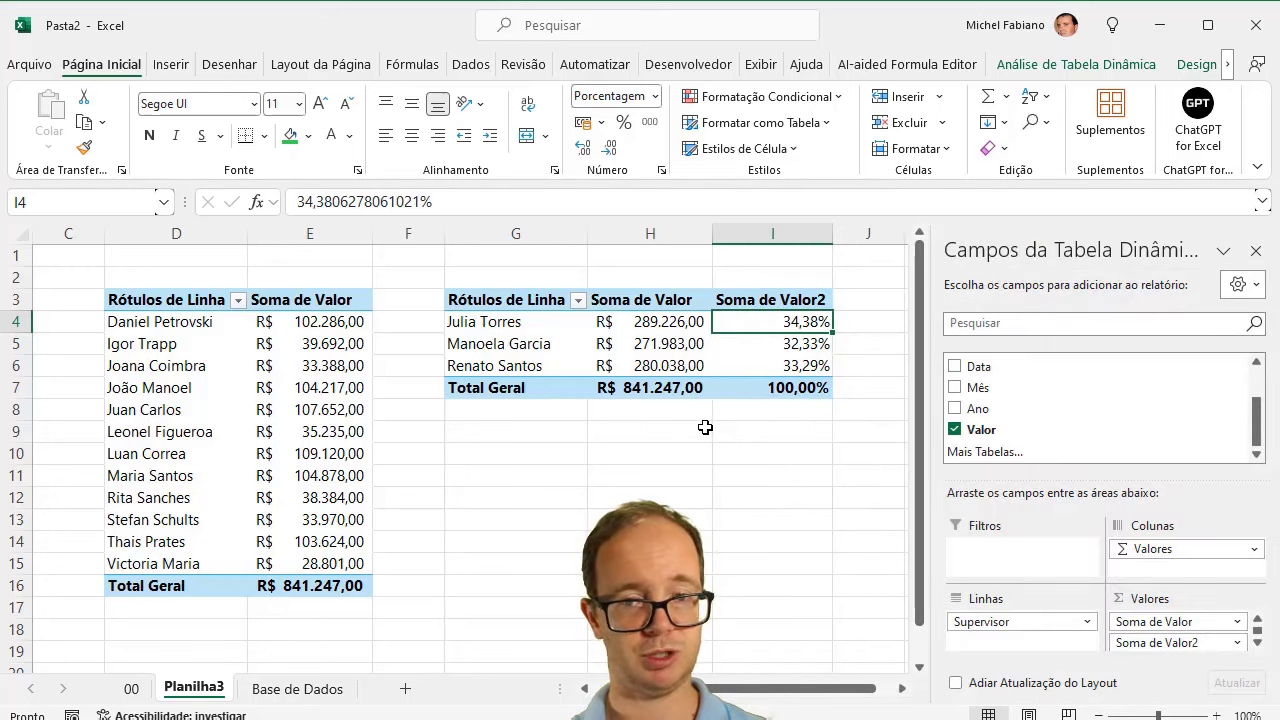
pyautogui.moveTo(804, 323)
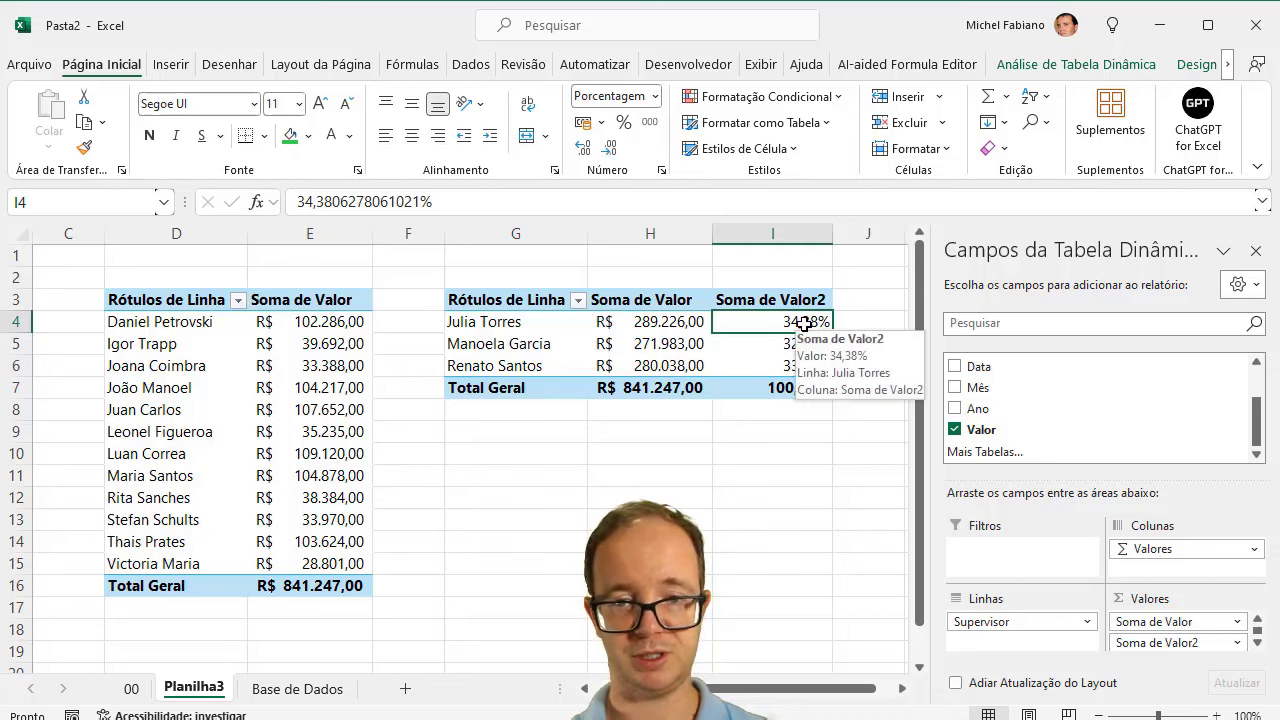
pyautogui.moveTo(496, 328)
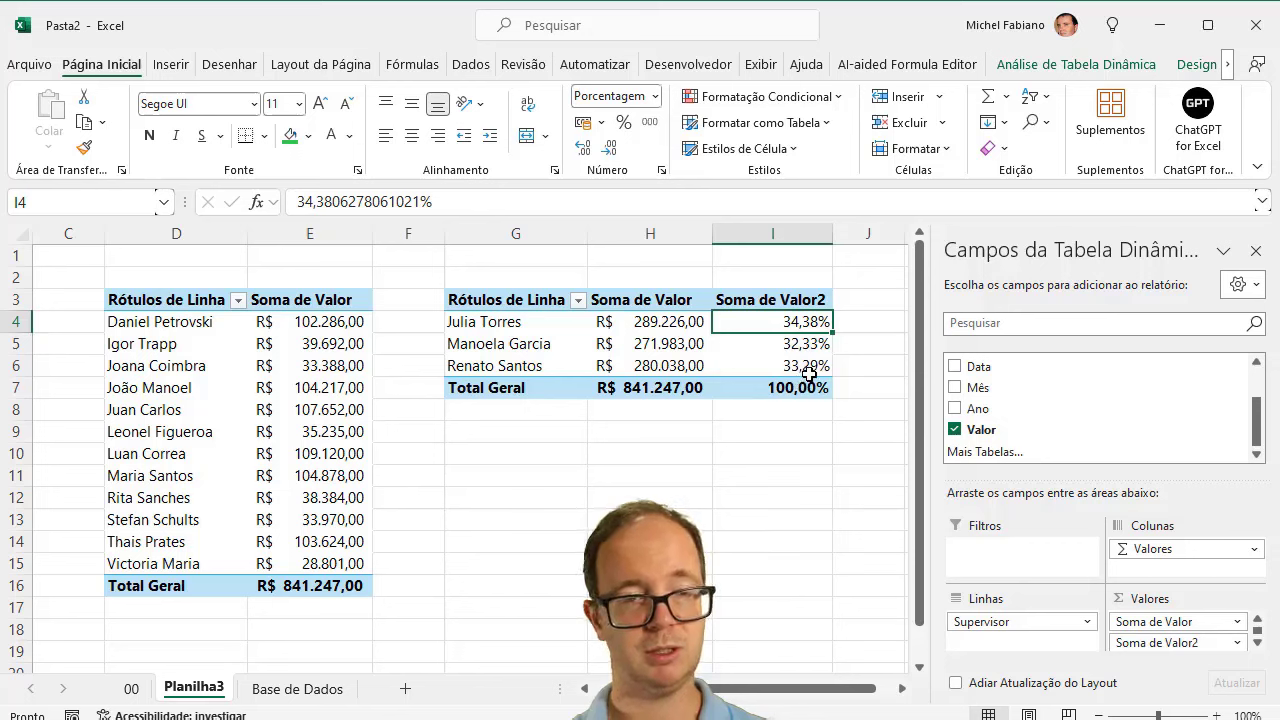
pyautogui.moveTo(808, 373)
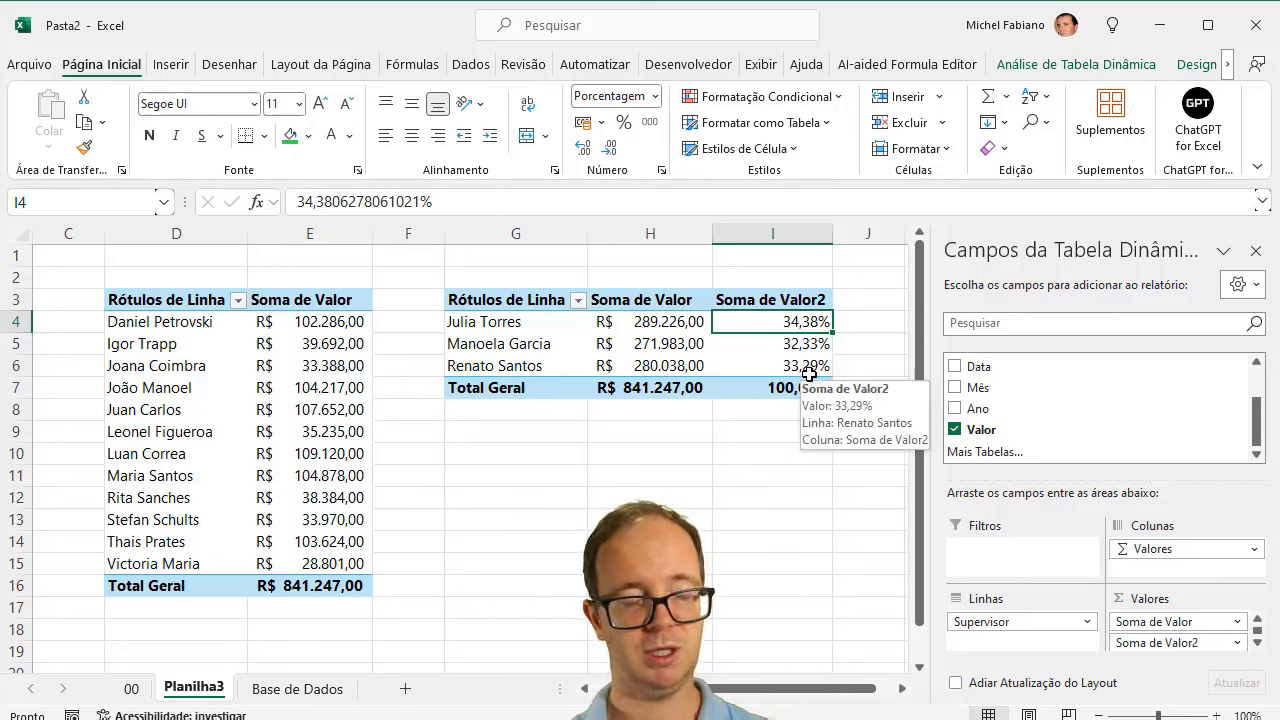
# Step: Insert a Mês slicer for the state pivot table
pyautogui.moveTo(721, 688); pyautogui.dragTo(543, 703)
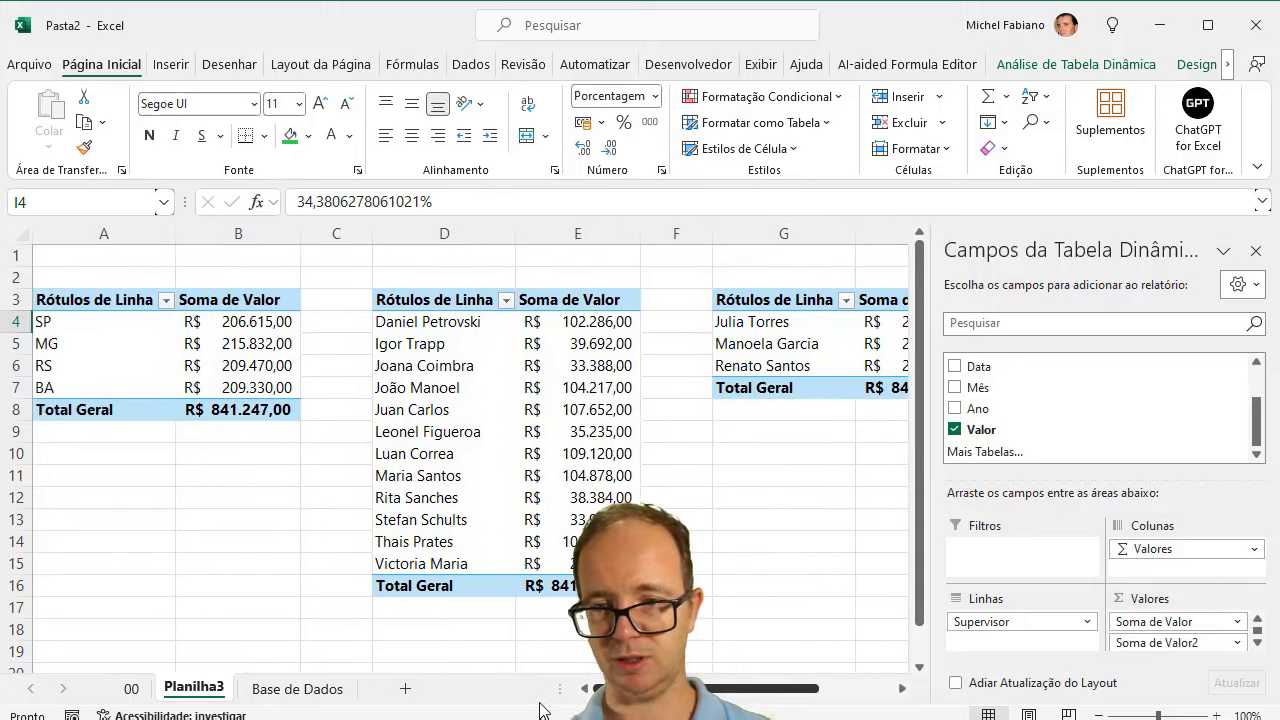
pyautogui.click(84, 324)
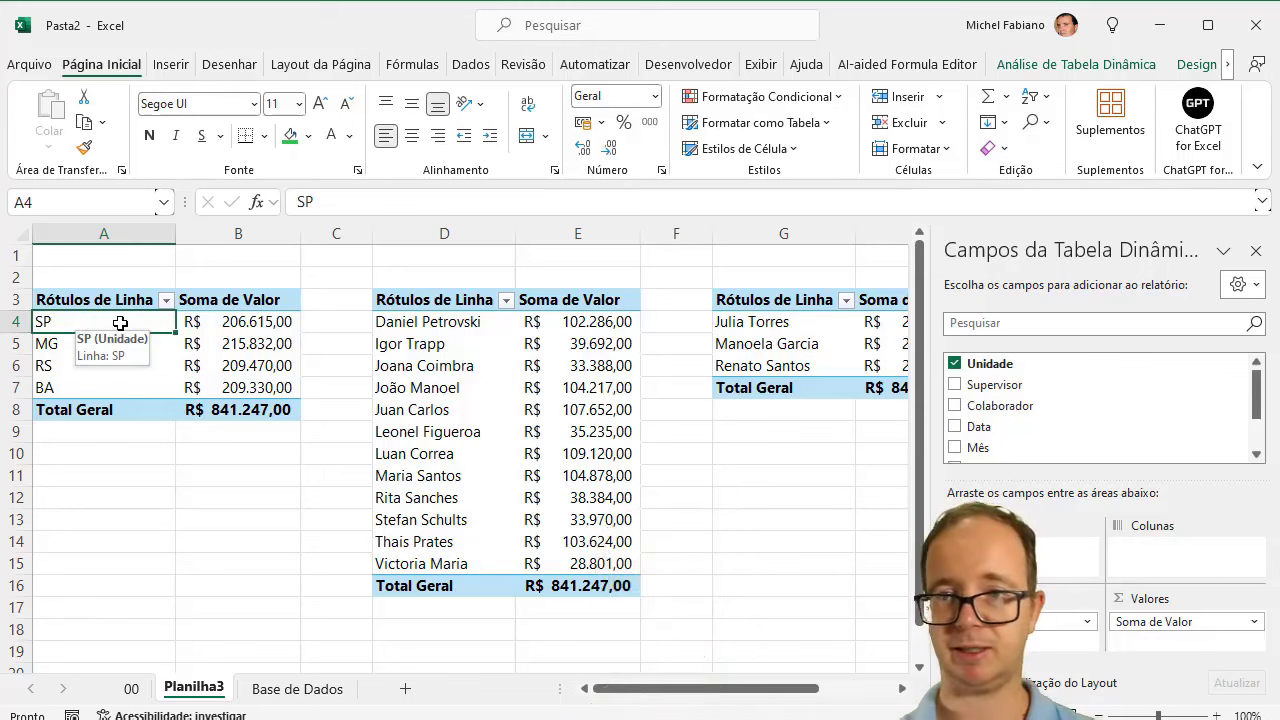
pyautogui.click(1097, 74)
pyautogui.click(598, 97)
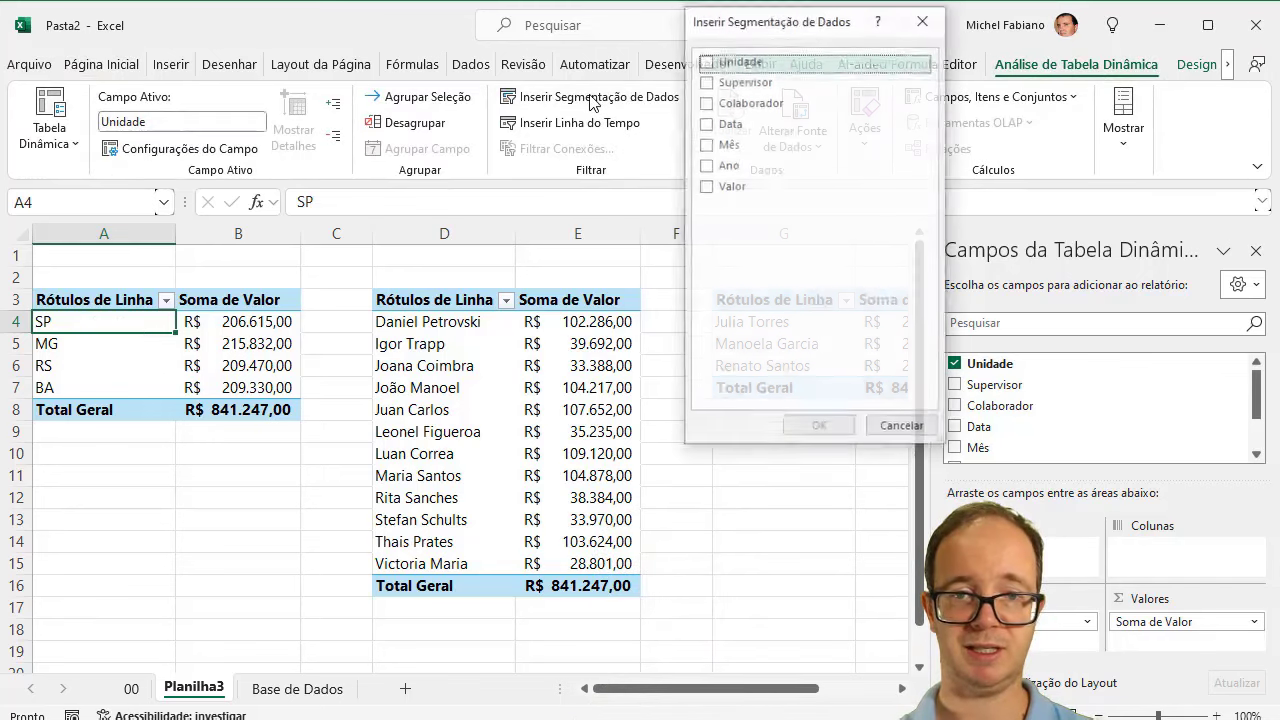
pyautogui.click(718, 144)
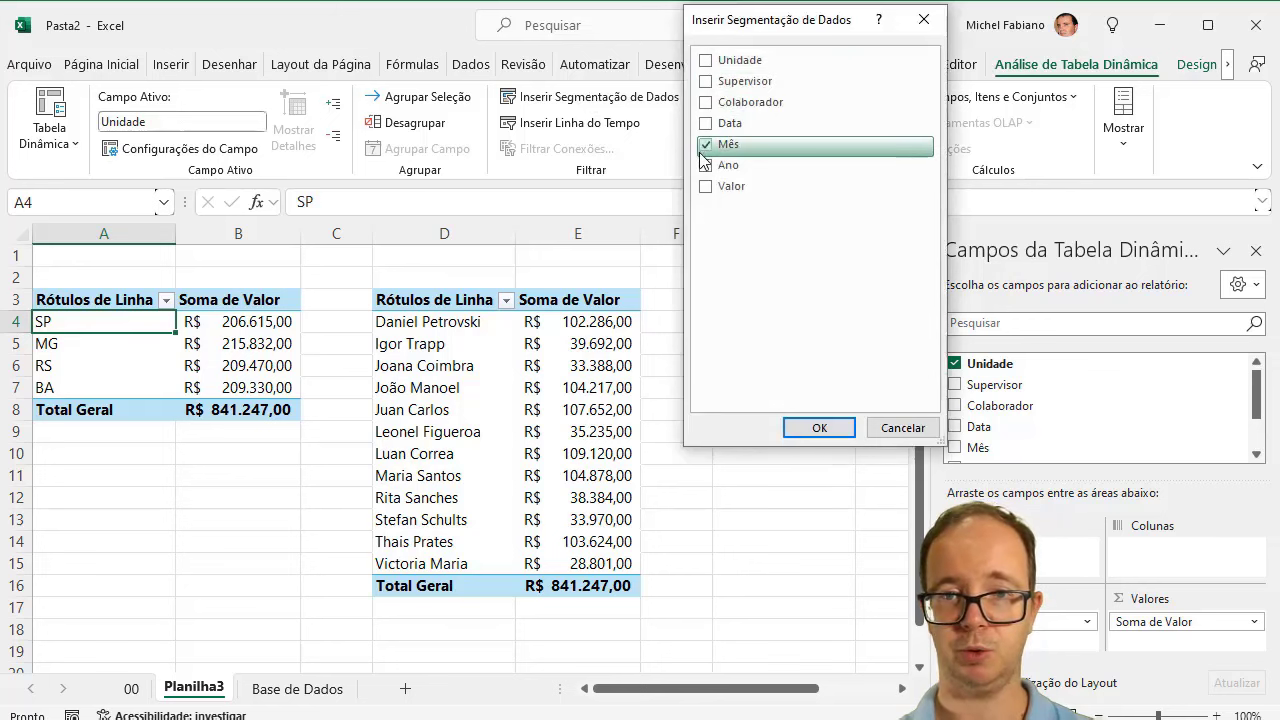
pyautogui.click(818, 428)
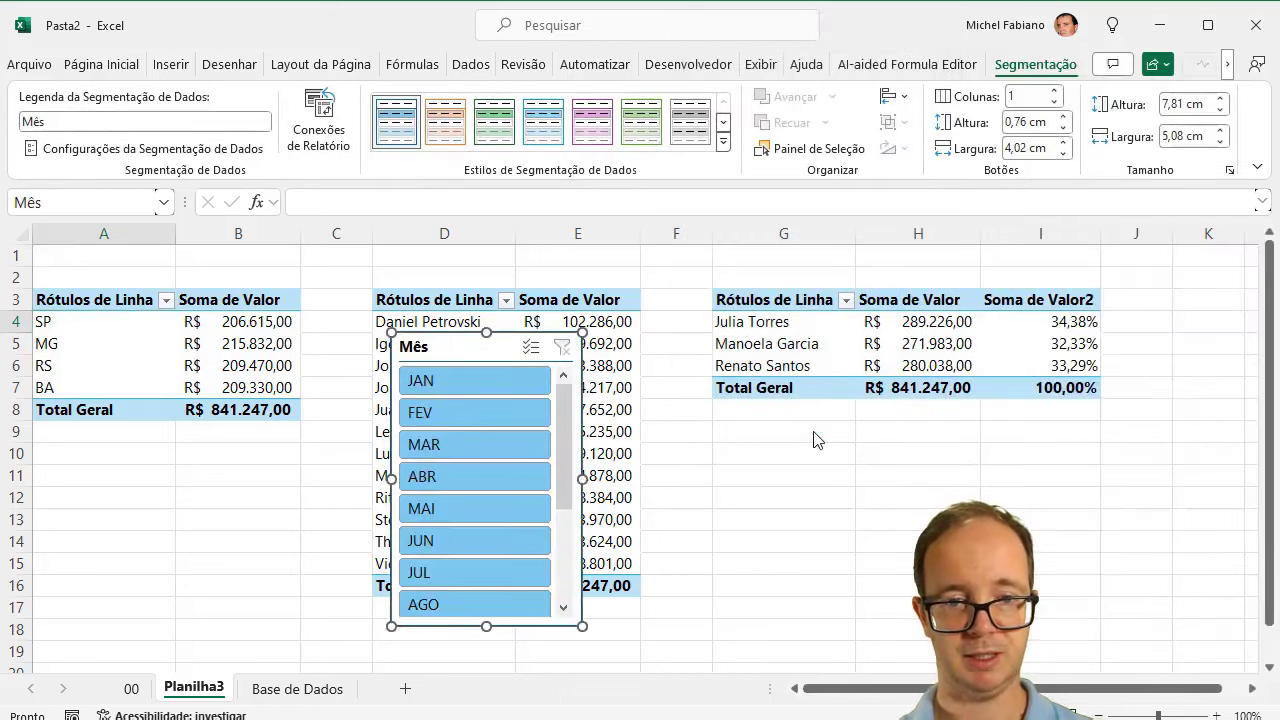
# Step: Step the slicer through months JAN to JUL, ending on JUL with total R$ 62.886,00
pyautogui.click(460, 383)
pyautogui.click(458, 413)
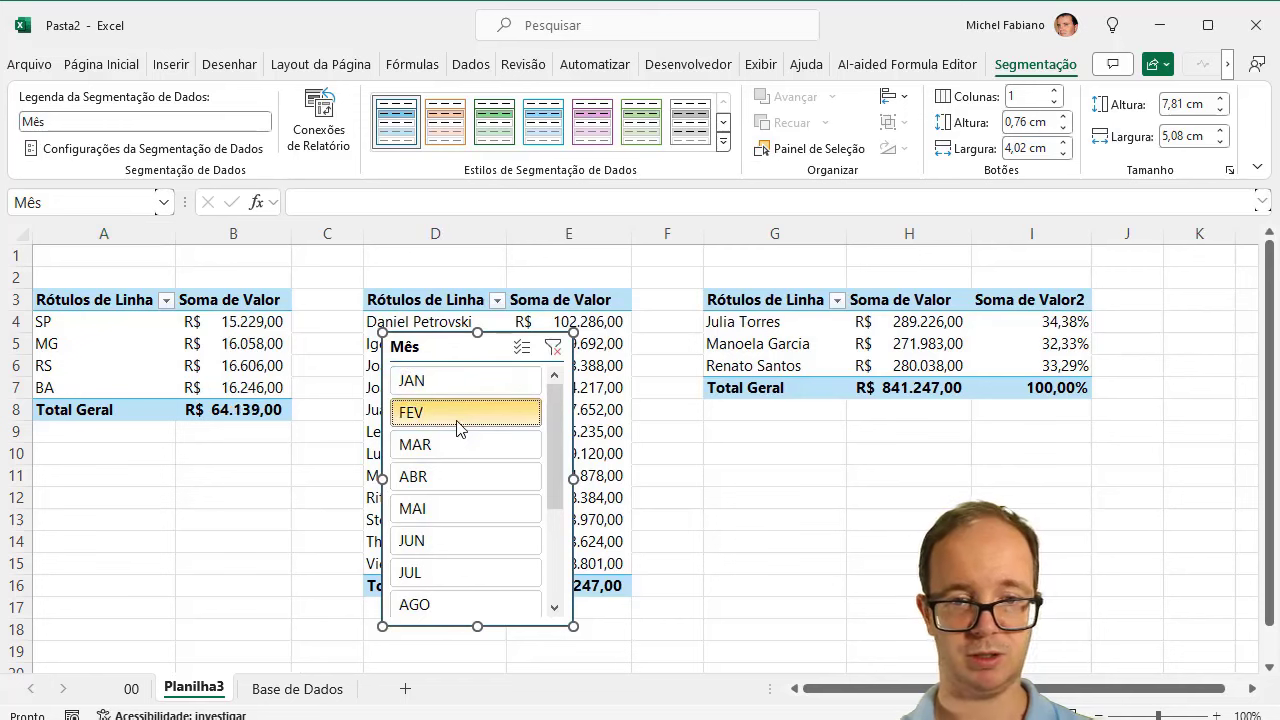
pyautogui.click(458, 488)
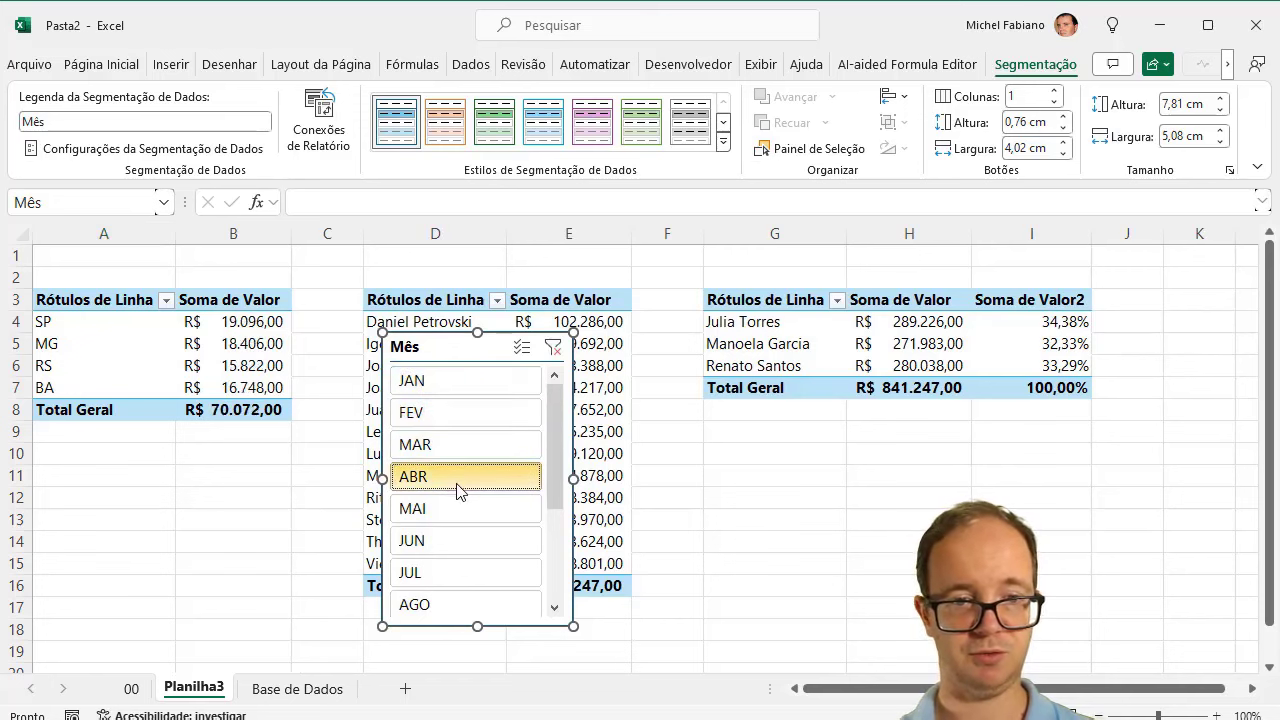
pyautogui.click(458, 508)
pyautogui.click(453, 541)
pyautogui.click(445, 572)
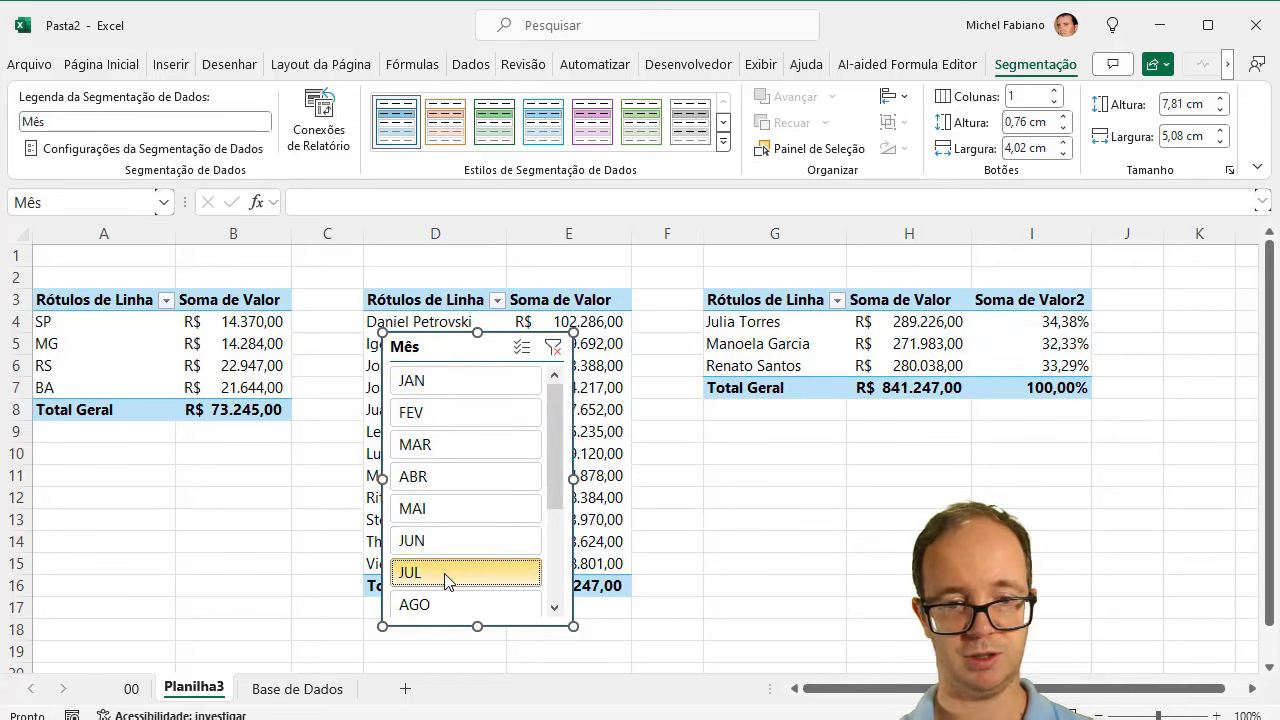
pyautogui.click(452, 382)
pyautogui.click(453, 414)
pyautogui.click(446, 450)
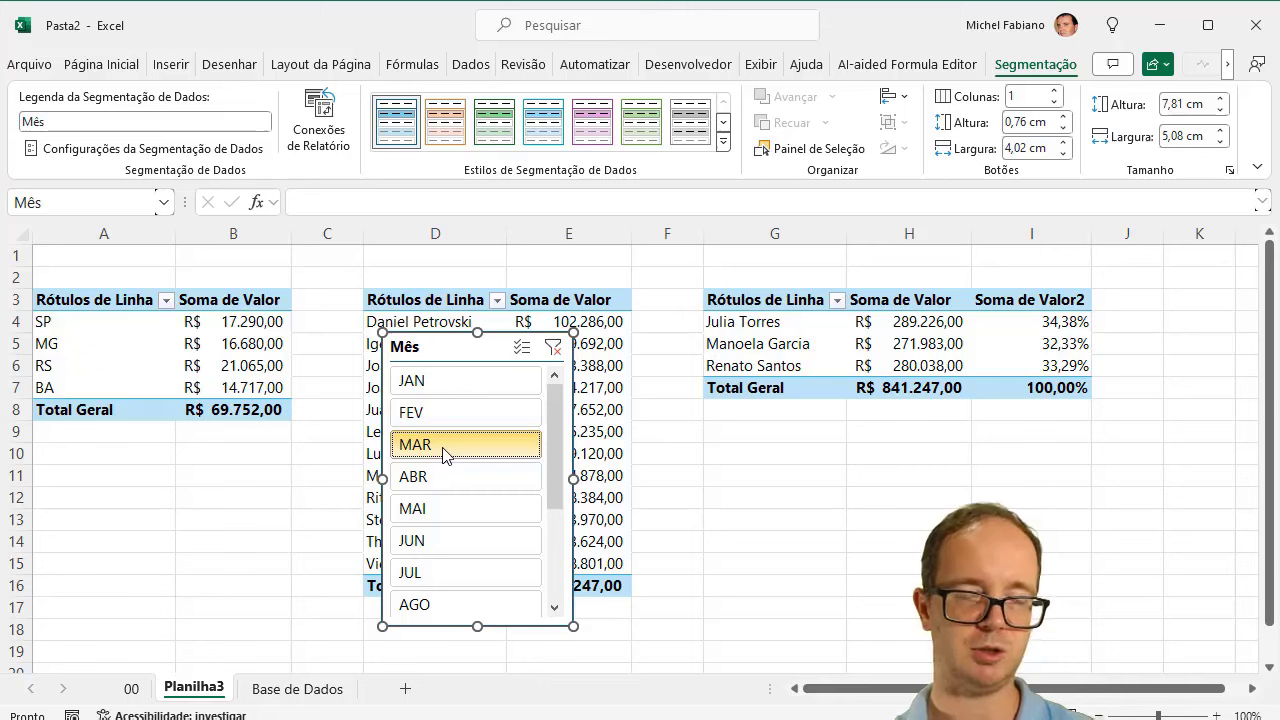
pyautogui.click(447, 474)
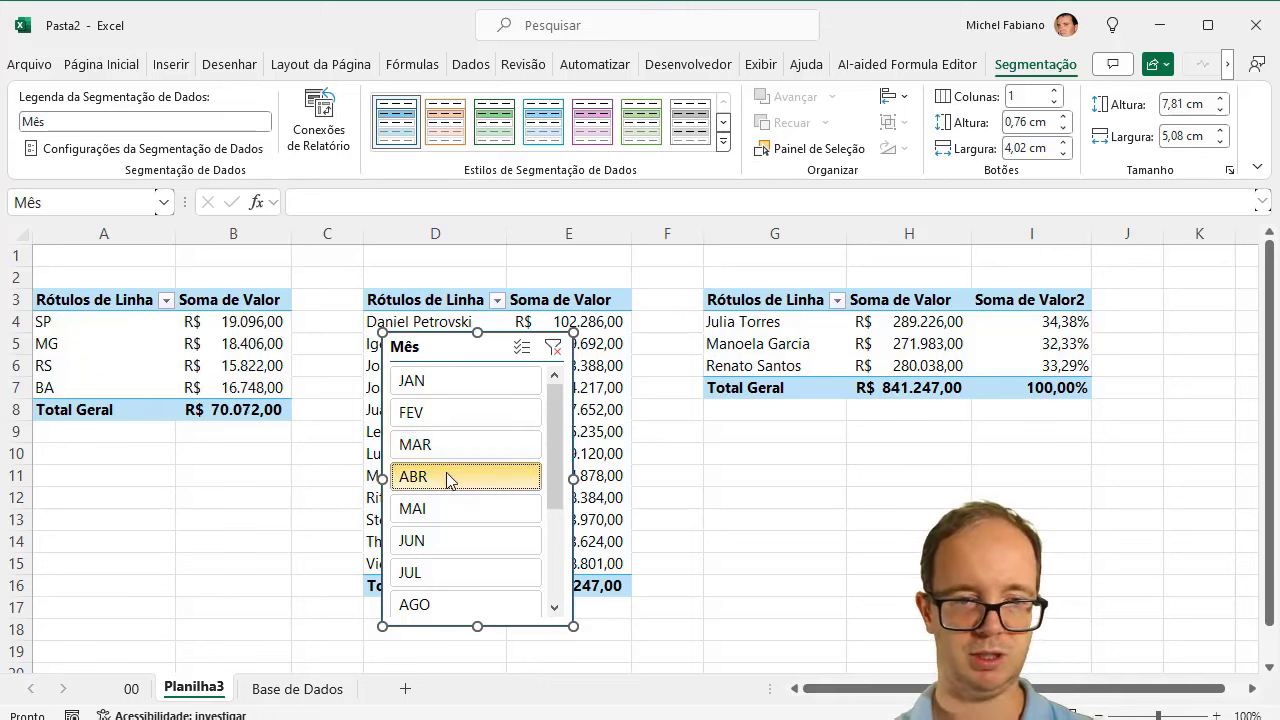
pyautogui.click(453, 506)
pyautogui.click(453, 545)
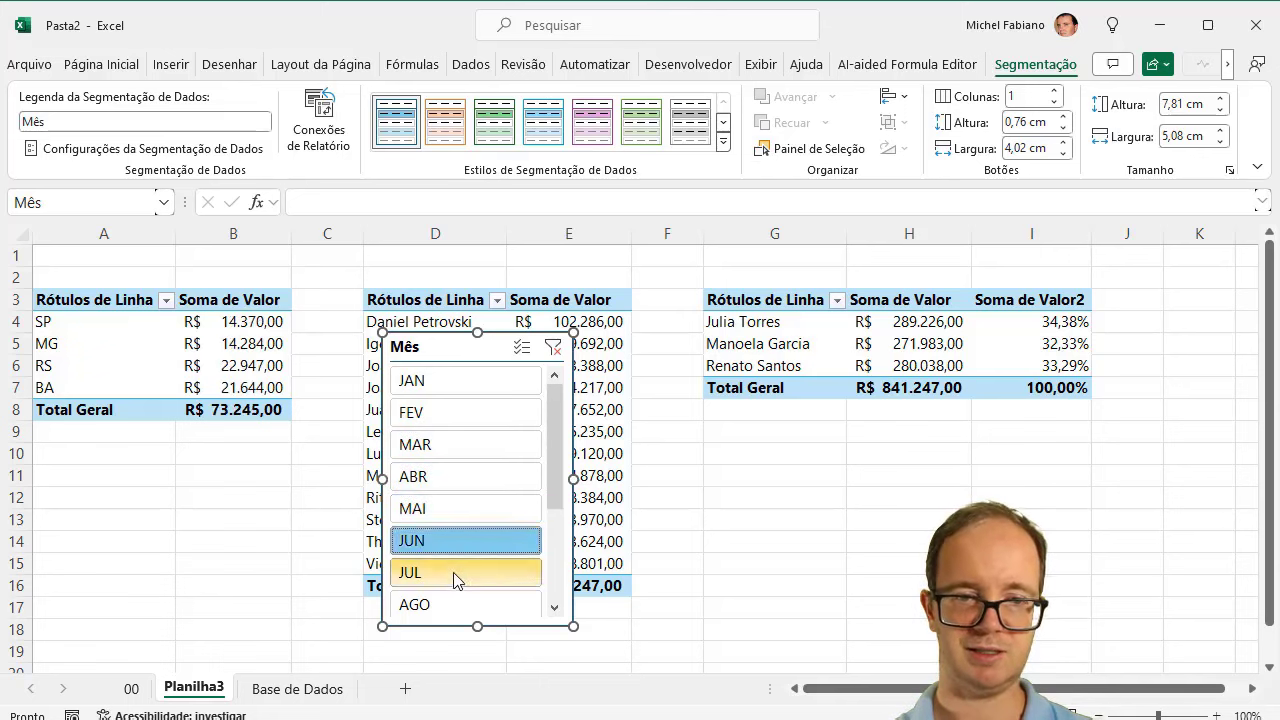
pyautogui.click(455, 575)
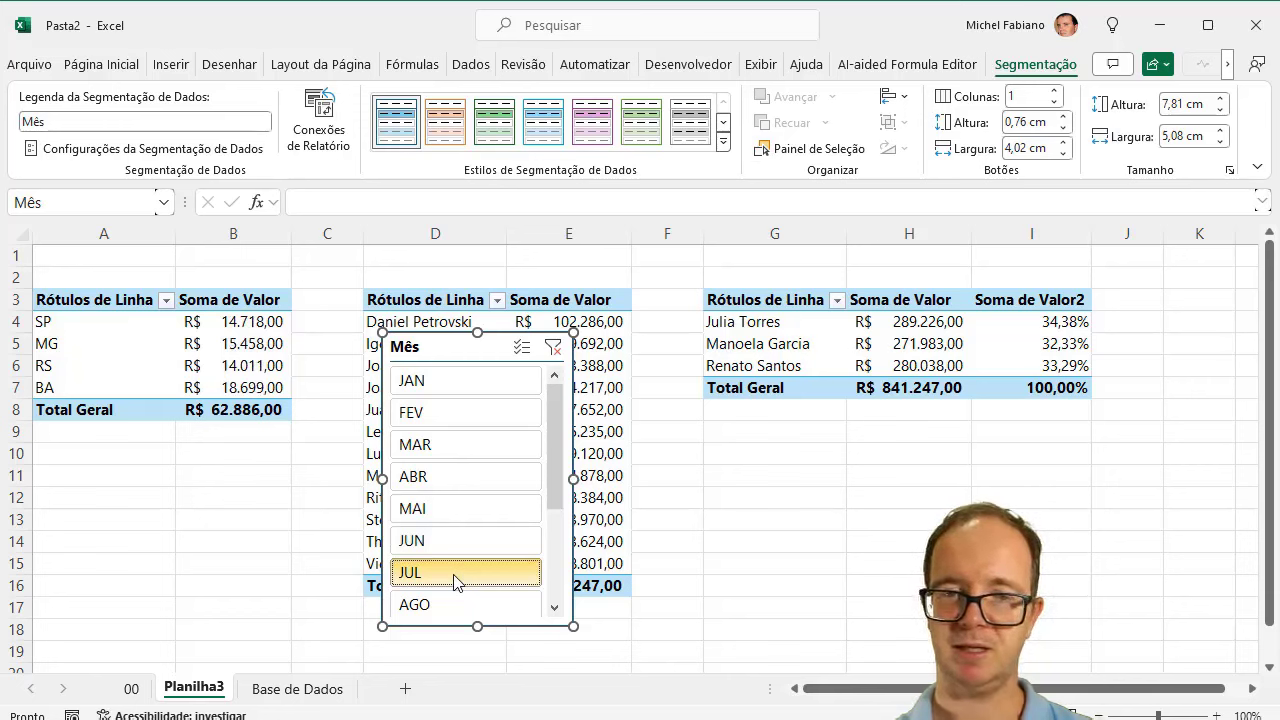
# Step: Move the Mês slicer beside the state table and connect it to Tabela dinâmica2 and Tabela dinâmica3
pyautogui.moveTo(461, 348); pyautogui.dragTo(193, 355)
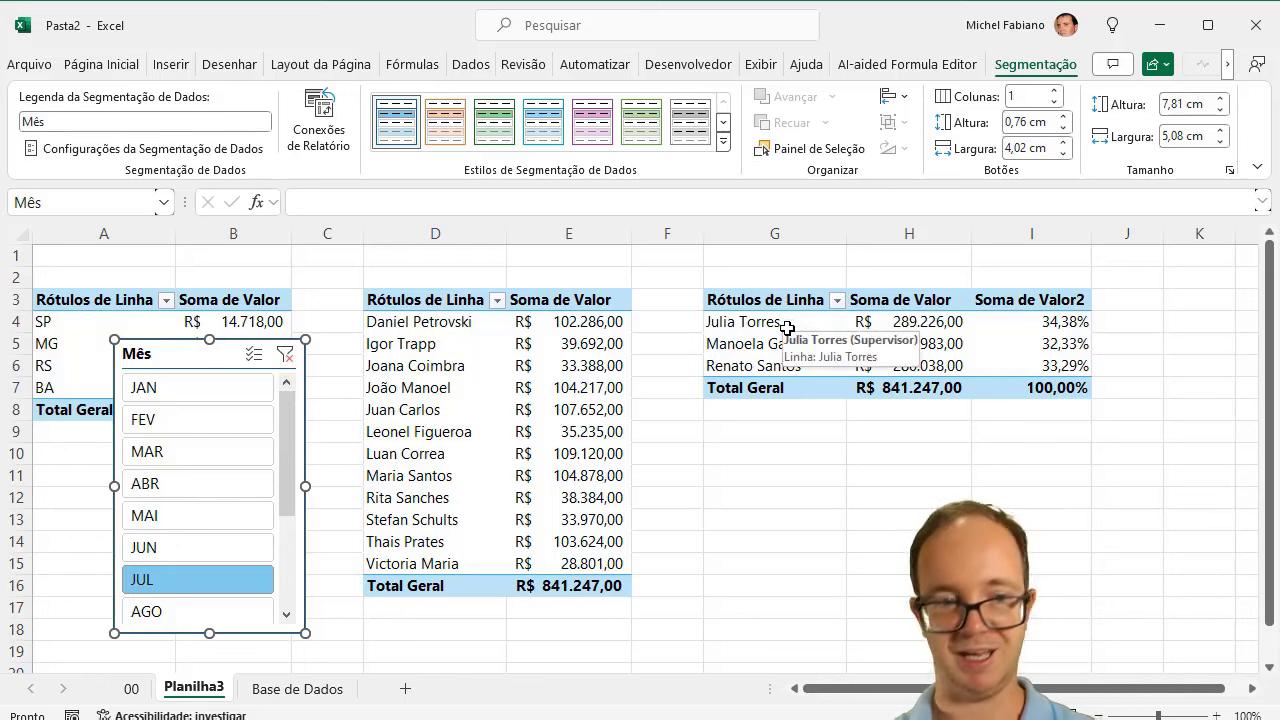
pyautogui.click(334, 143)
pyautogui.click(584, 246)
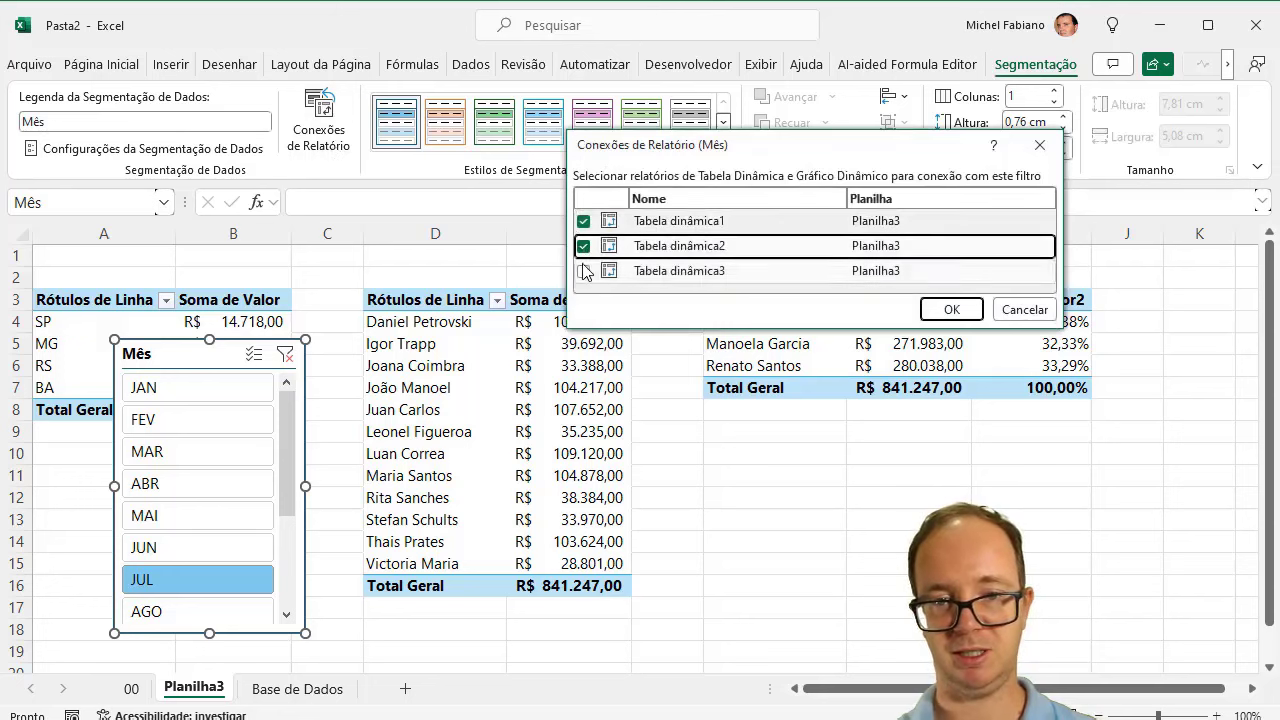
pyautogui.click(584, 272)
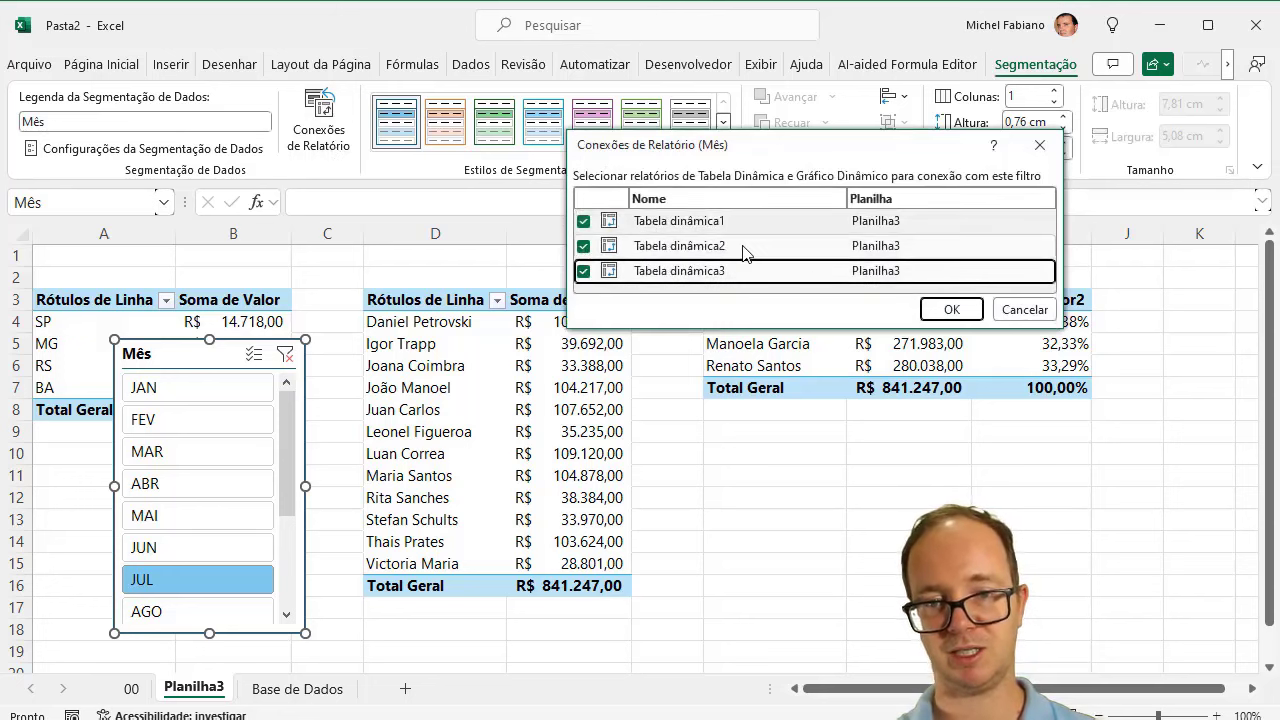
pyautogui.click(951, 310)
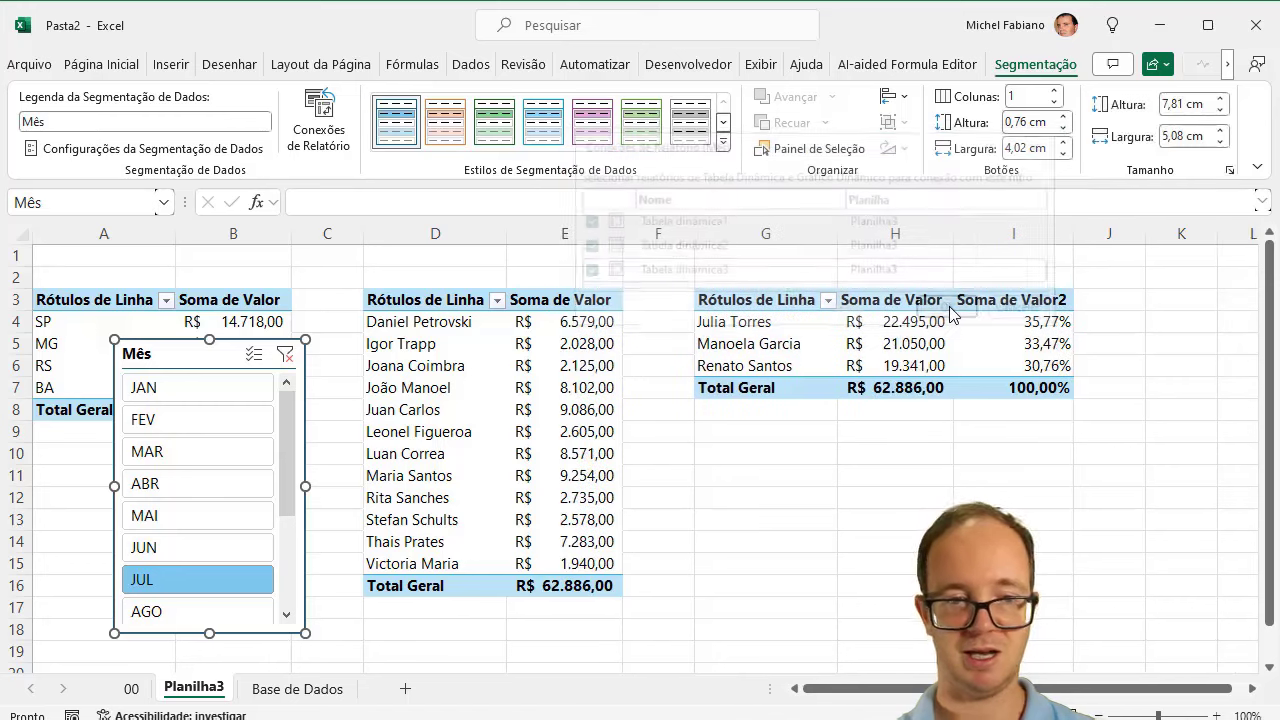
# Step: Test the slicer by filtering to FEV, ABR, MAI, JUN, MAR, FEV and JAN
pyautogui.click(234, 418)
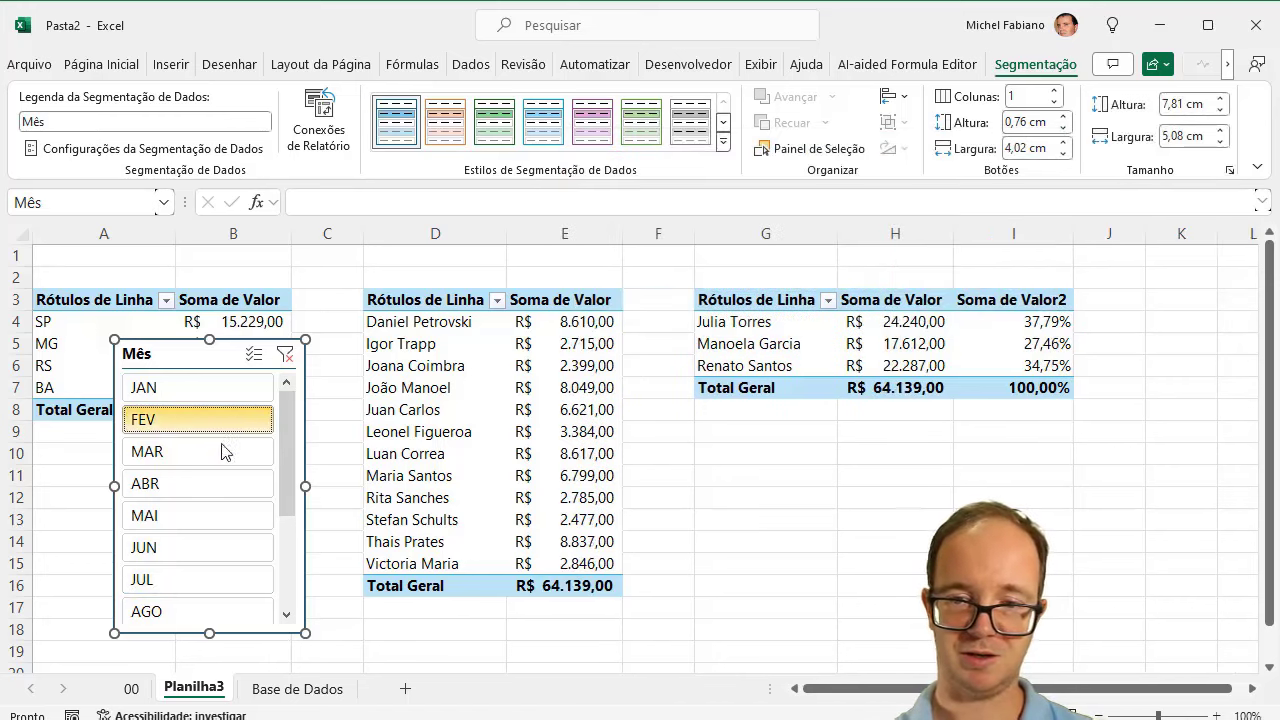
pyautogui.click(221, 481)
pyautogui.click(222, 518)
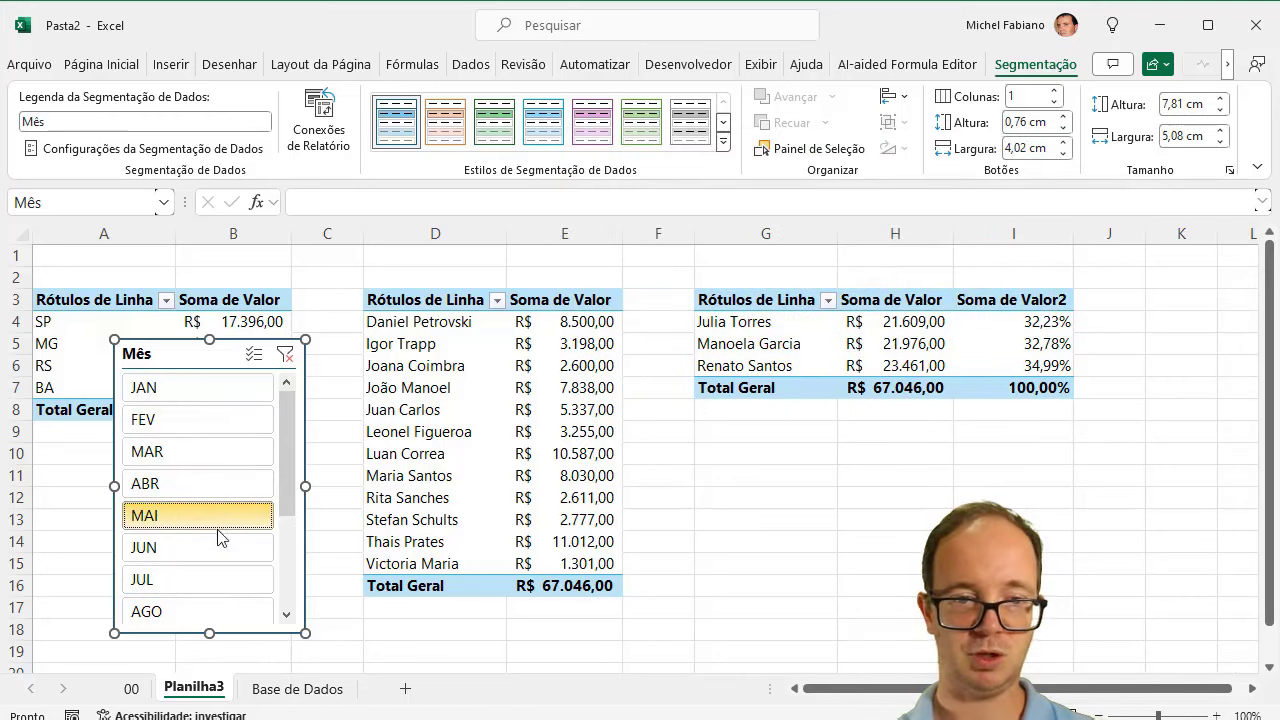
pyautogui.click(220, 548)
pyautogui.click(222, 452)
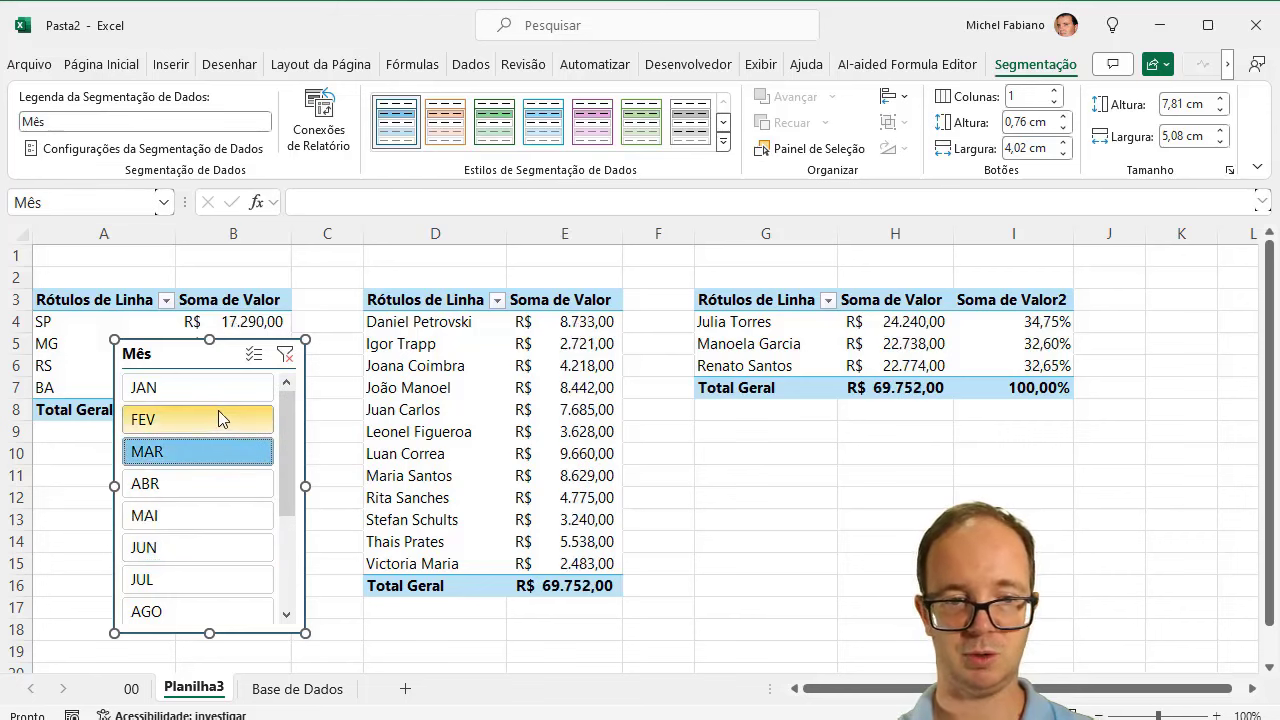
pyautogui.click(218, 415)
pyautogui.click(218, 388)
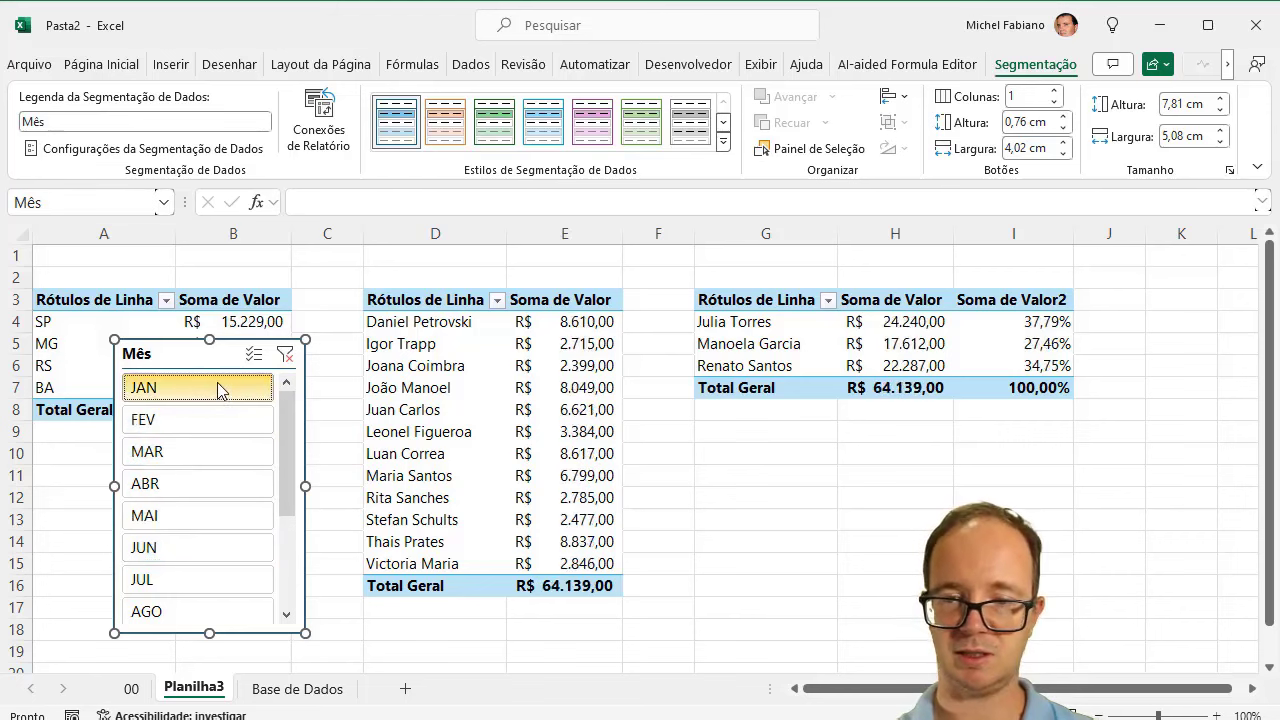
# Step: Clear the month filter and arrange the slicer buttons in 12 columns
pyautogui.click(286, 356)
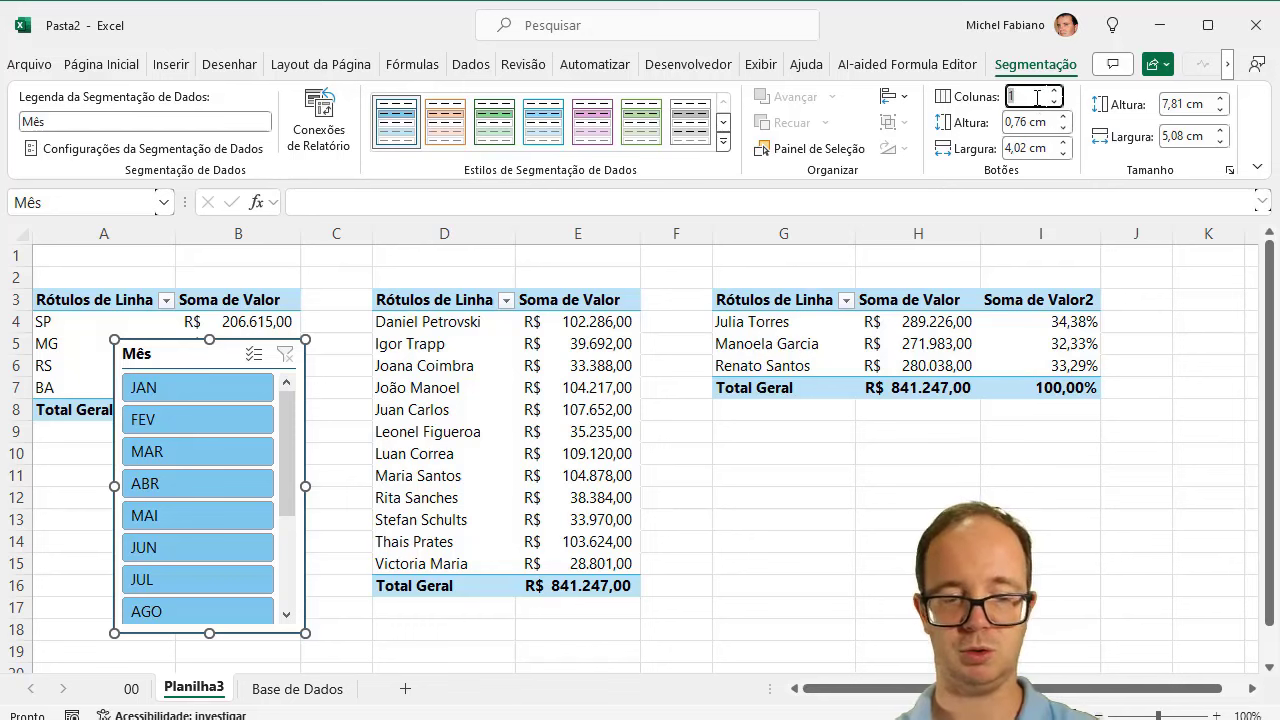
pyautogui.write('12')
pyautogui.press('Return')
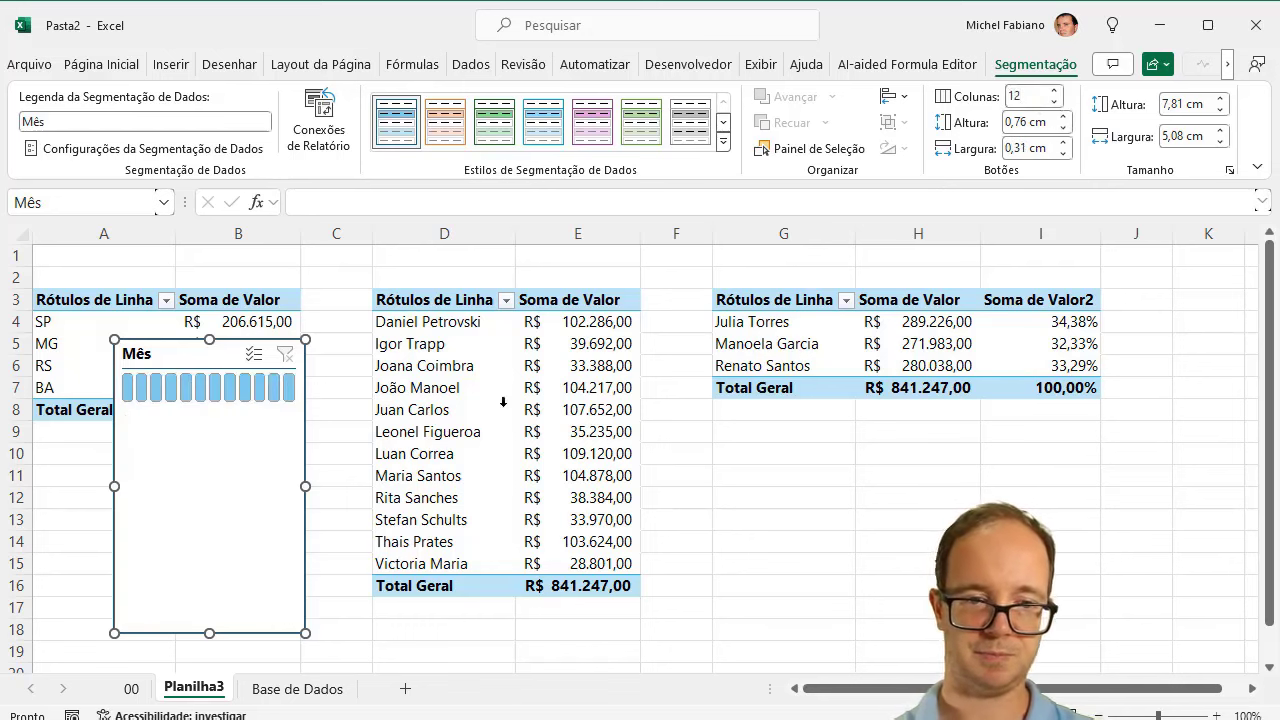
# Step: Stretch the Mês slicer into a wide one-row strip, heighten rows 1–2, and move it there
pyautogui.moveTo(305, 486)
pyautogui.mouseDown()
pyautogui.moveTo(733, 495)
pyautogui.moveTo(886, 483)
pyautogui.mouseUp()
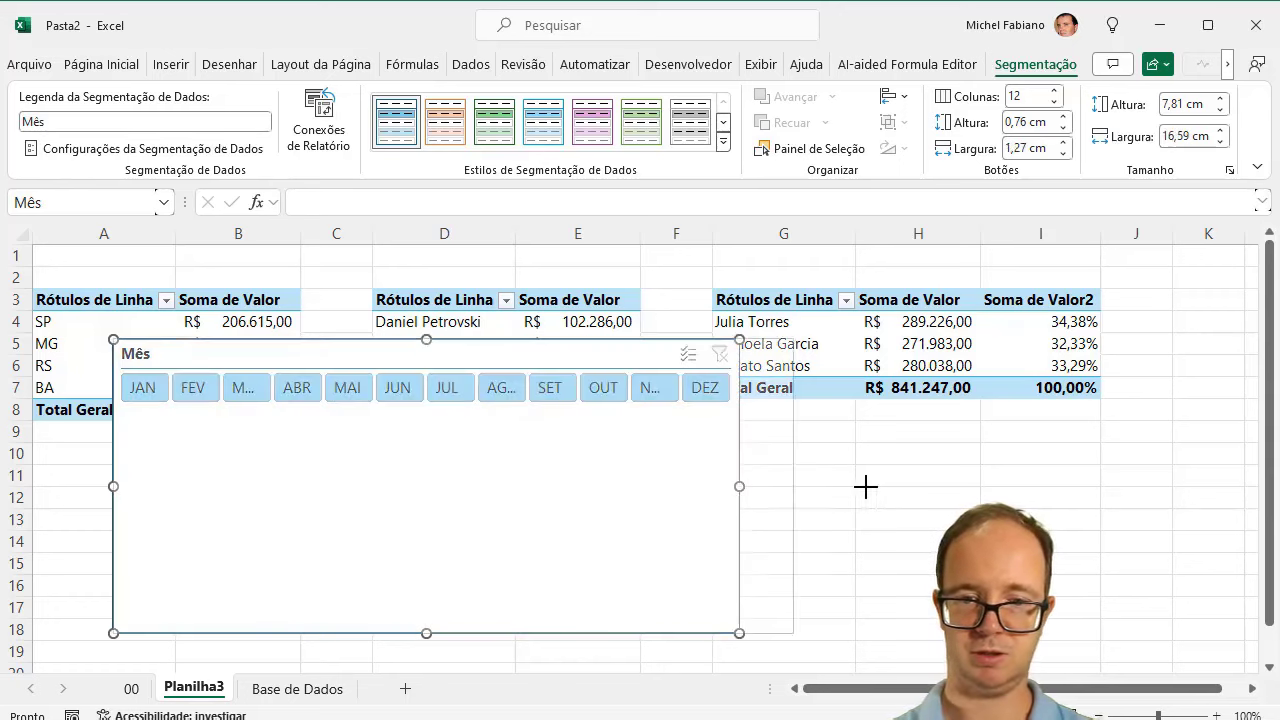
pyautogui.moveTo(500, 630); pyautogui.dragTo(504, 414)
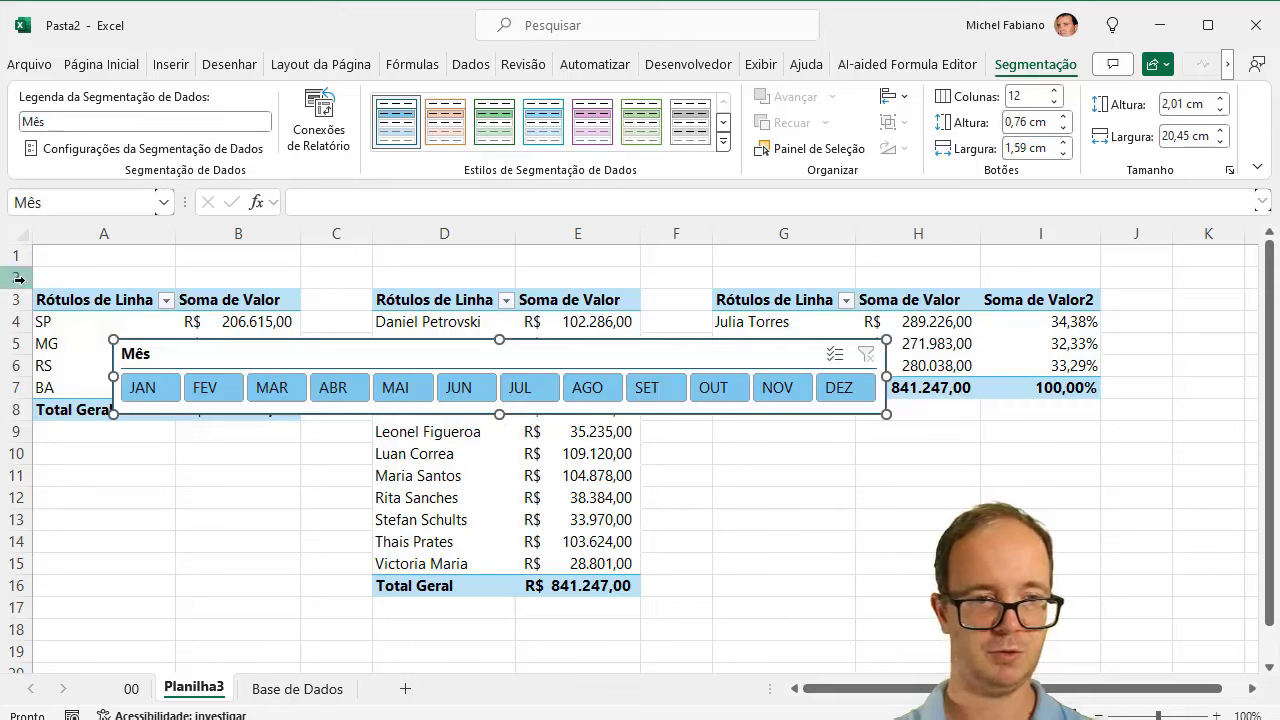
pyautogui.moveTo(19, 256); pyautogui.dragTo(24, 345)
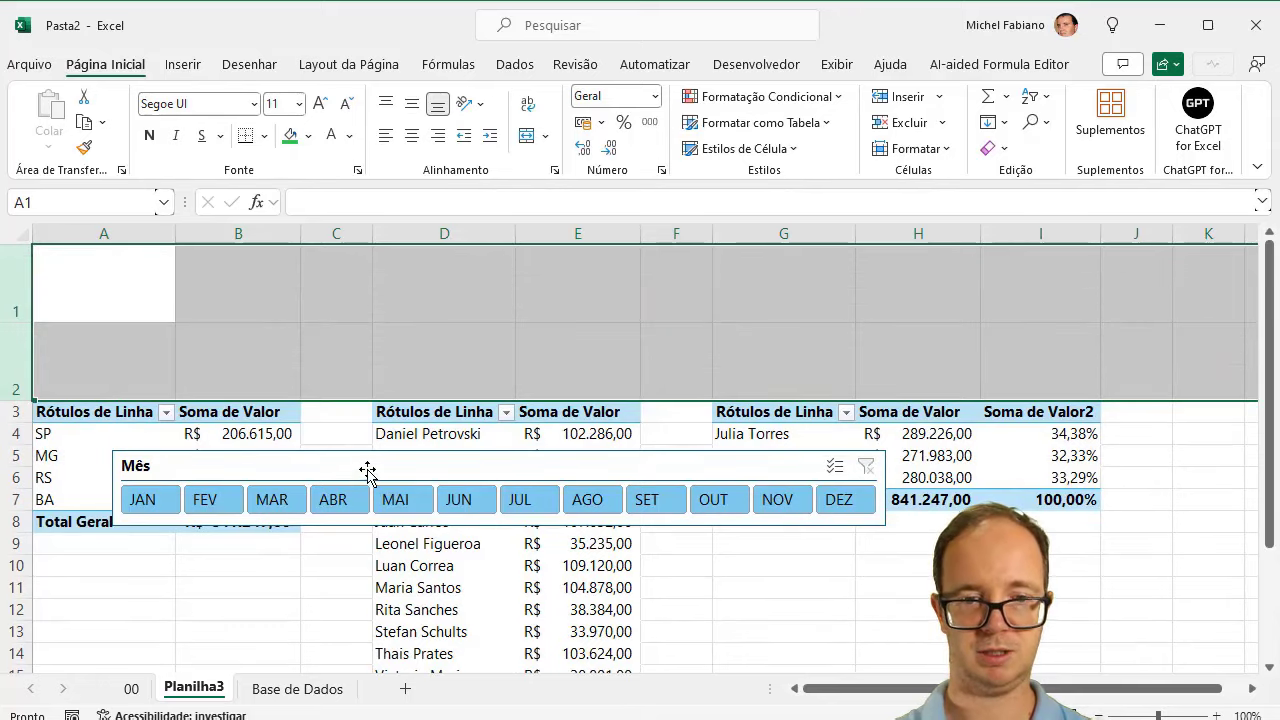
pyautogui.moveTo(367, 470)
pyautogui.mouseDown()
pyautogui.moveTo(581, 315)
pyautogui.moveTo(580, 328)
pyautogui.mouseUp()
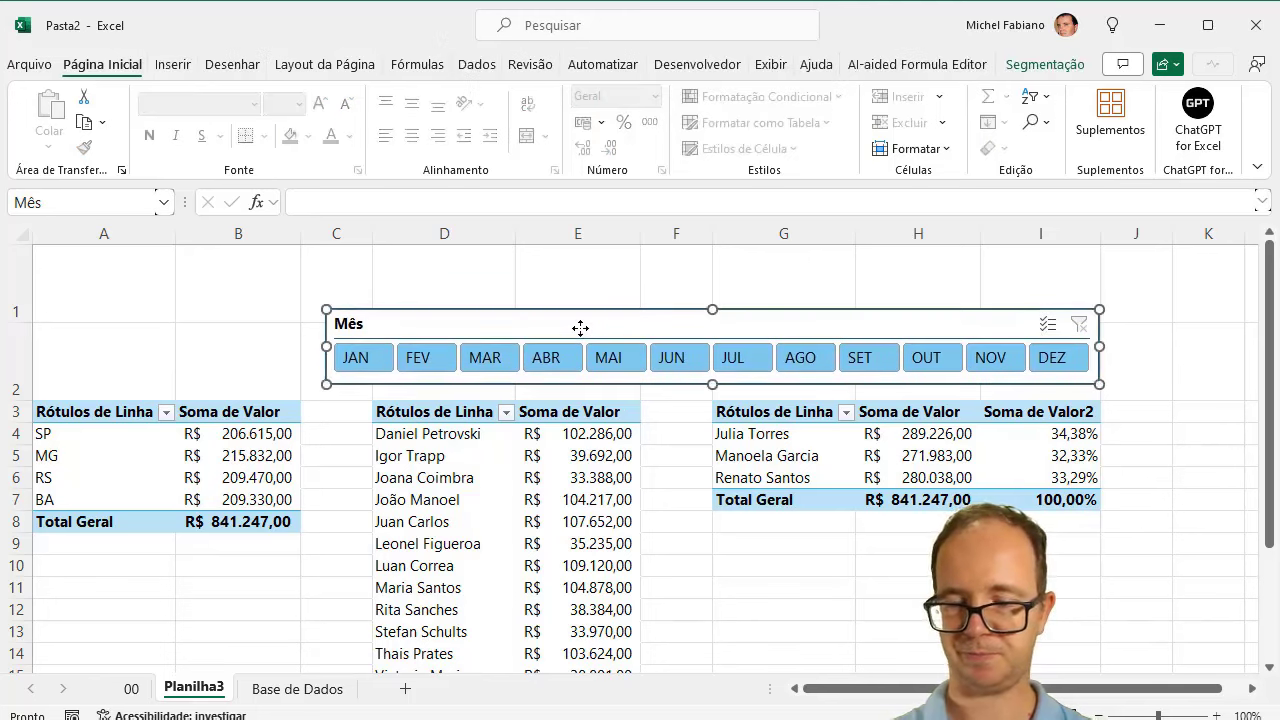
# Step: Collapse the ribbon and step the slicer through JAN to AGO, ending on August at R$ 84.133,00
pyautogui.doubleClick(97, 64)
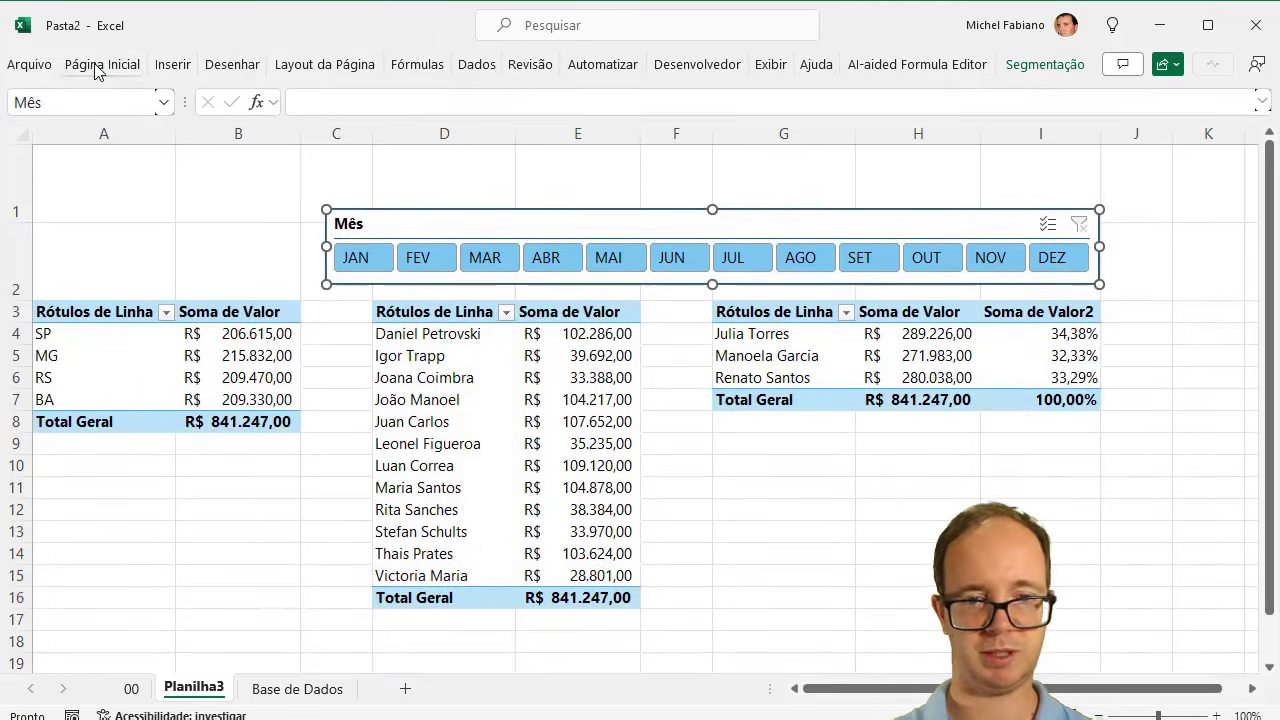
pyautogui.click(837, 503)
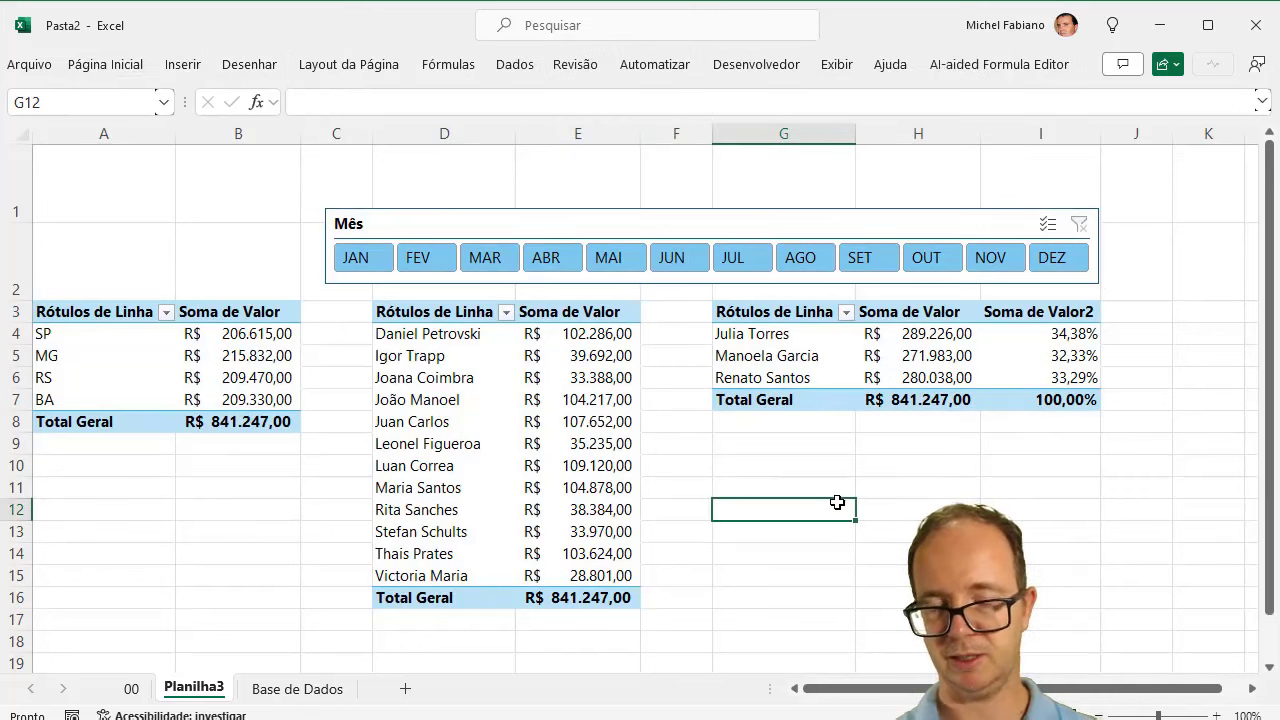
pyautogui.click(386, 257)
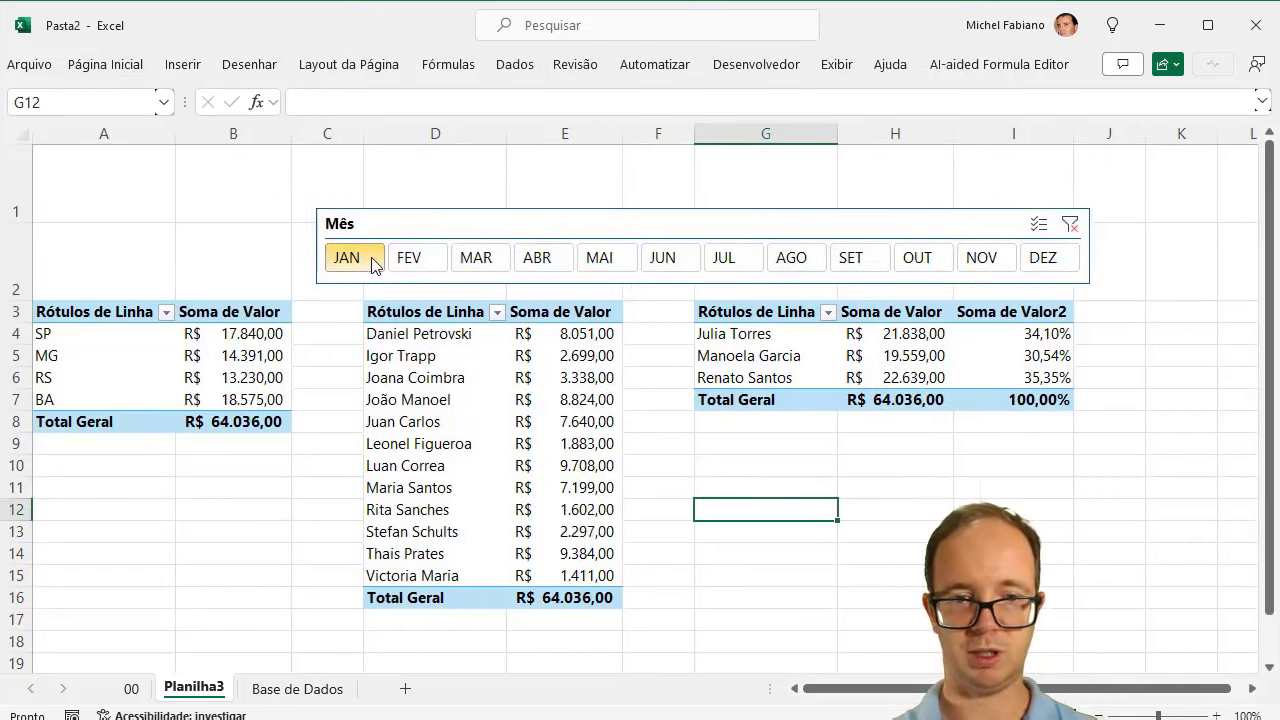
pyautogui.click(423, 260)
pyautogui.click(480, 262)
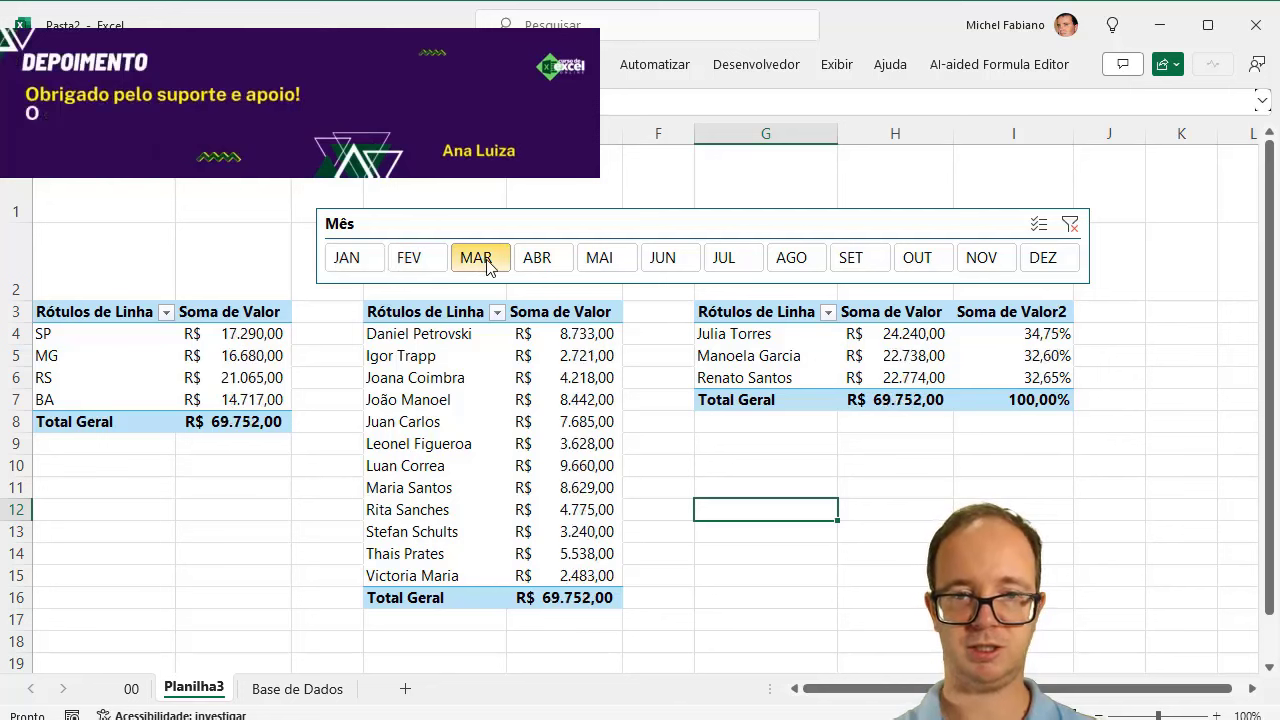
pyautogui.click(535, 268)
pyautogui.click(603, 268)
pyautogui.click(665, 265)
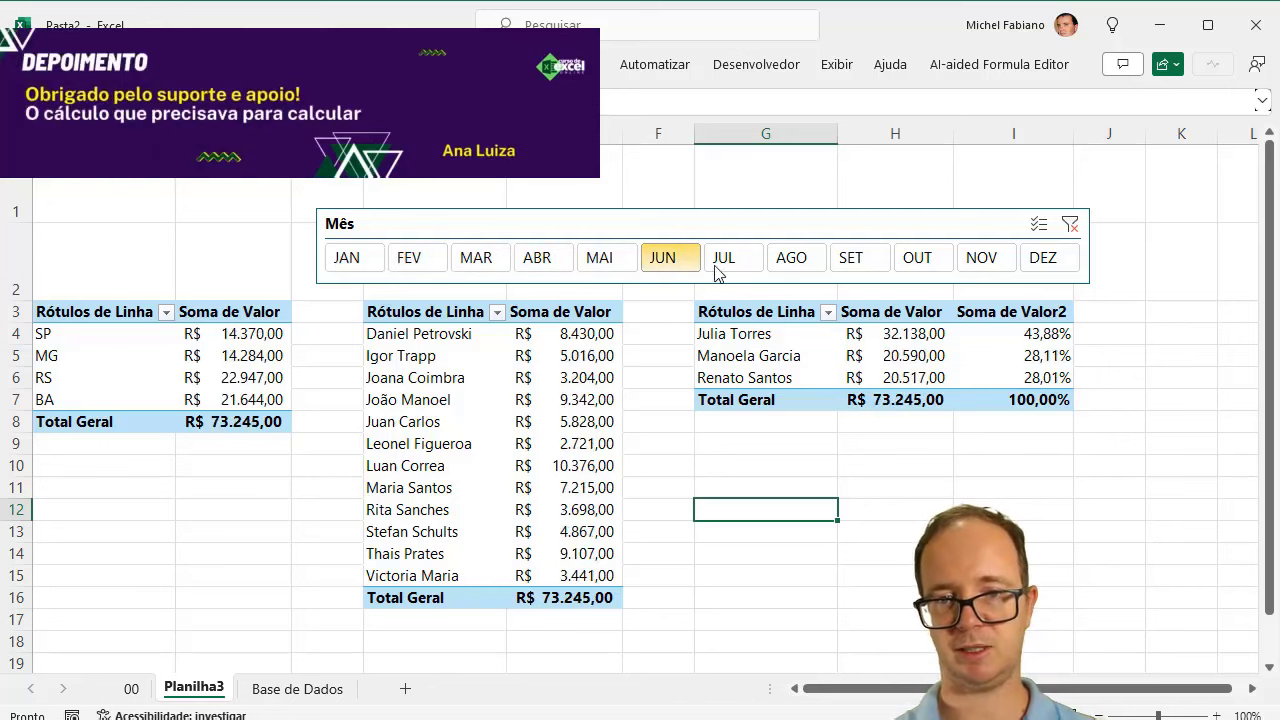
pyautogui.click(748, 264)
pyautogui.click(813, 270)
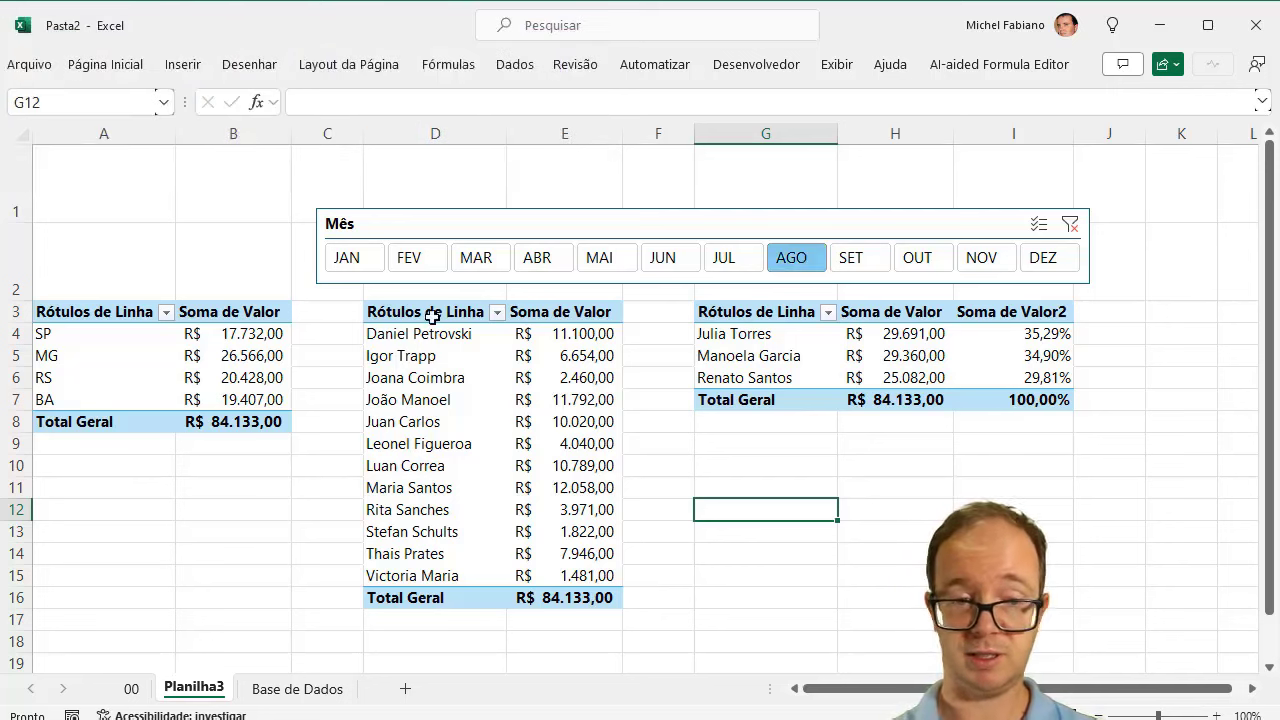
pyautogui.moveTo(255, 336)
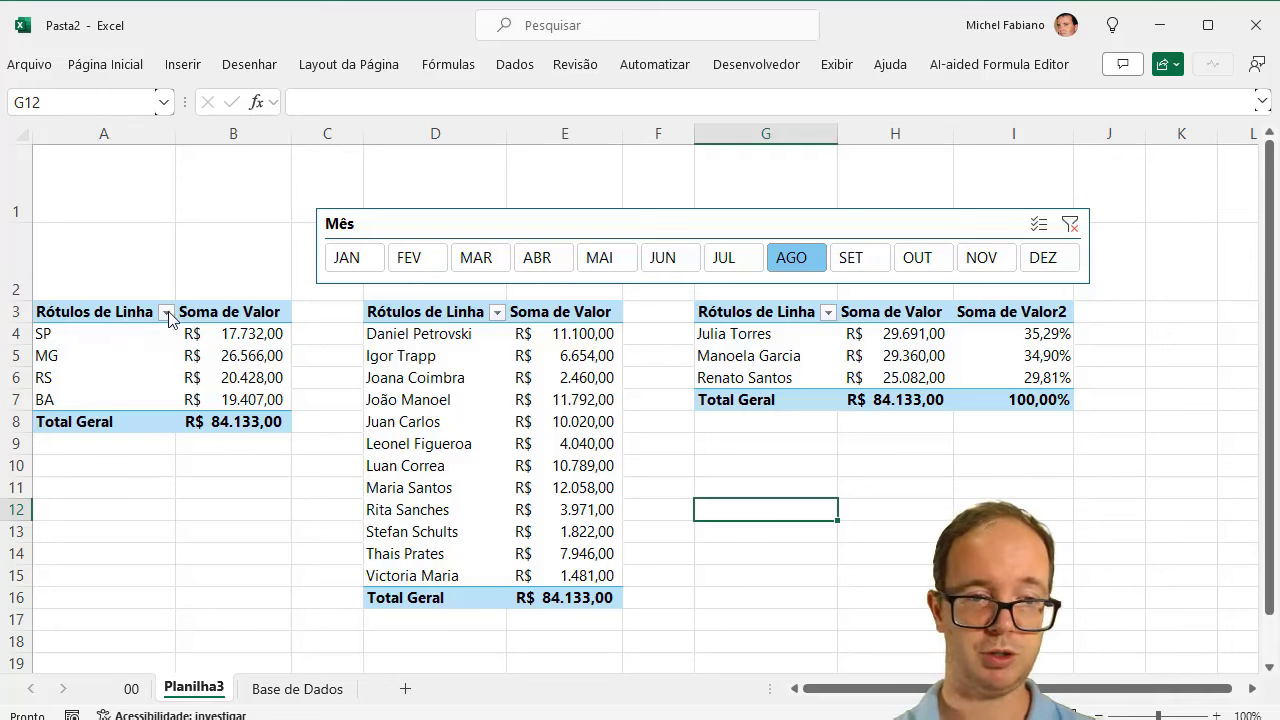
# Step: Sort the state pivot table descending (Decrescente) by Soma de Valor
pyautogui.click(167, 313)
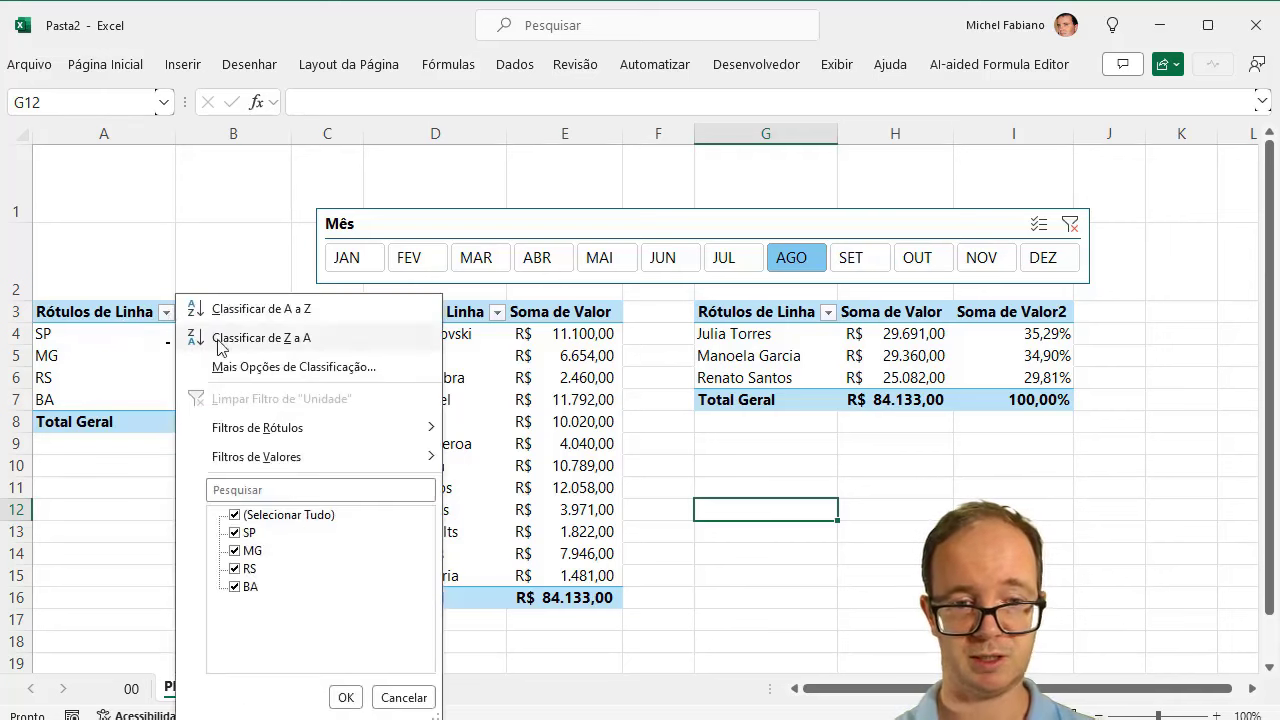
pyautogui.click(259, 370)
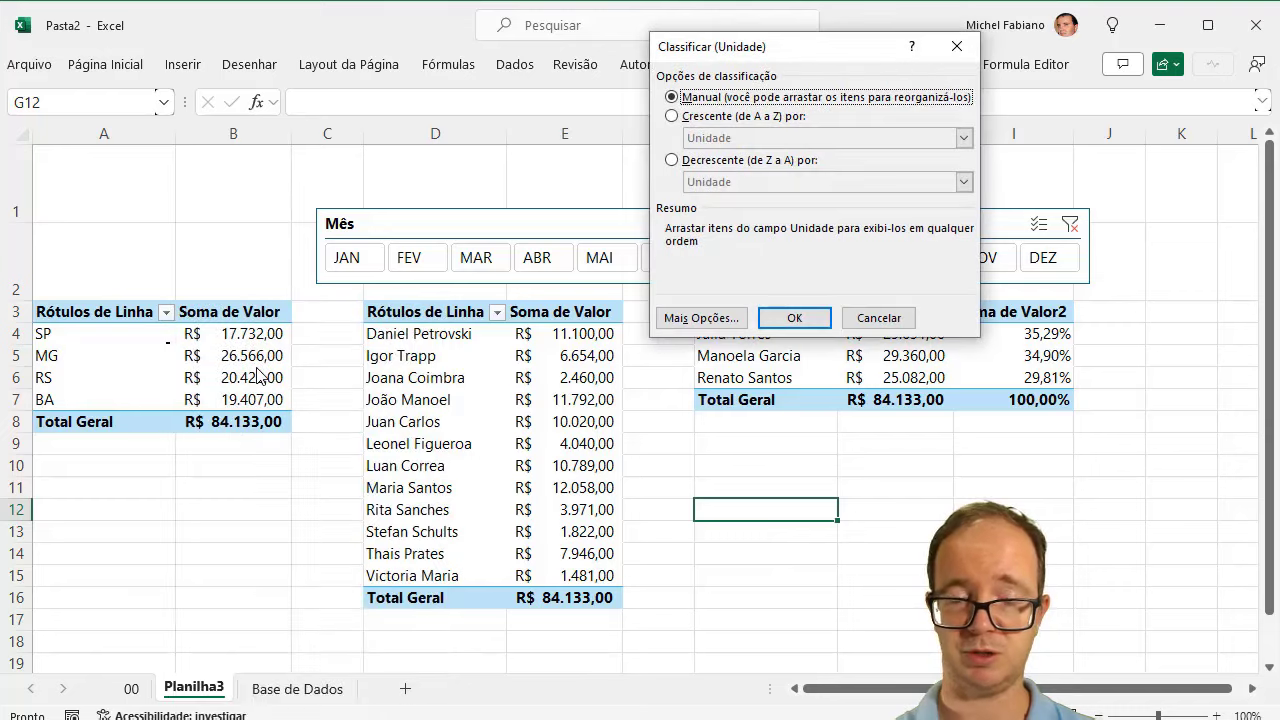
pyautogui.click(727, 162)
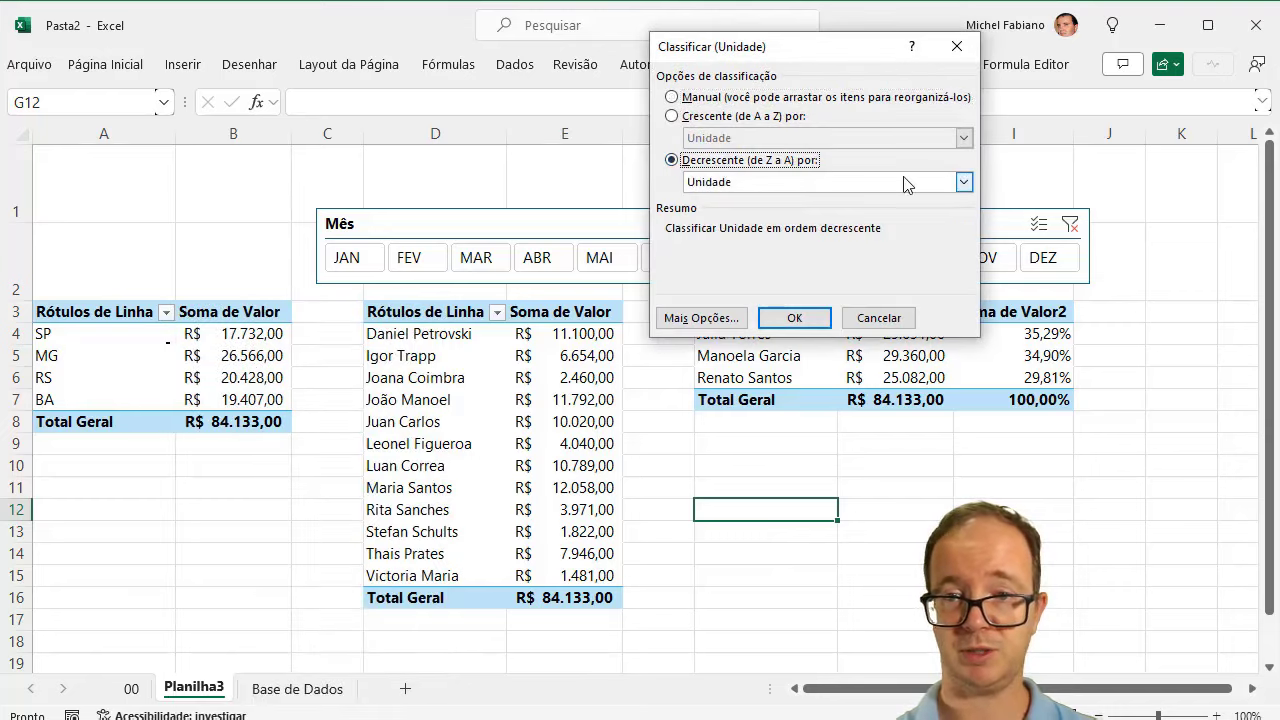
pyautogui.click(963, 182)
pyautogui.click(880, 213)
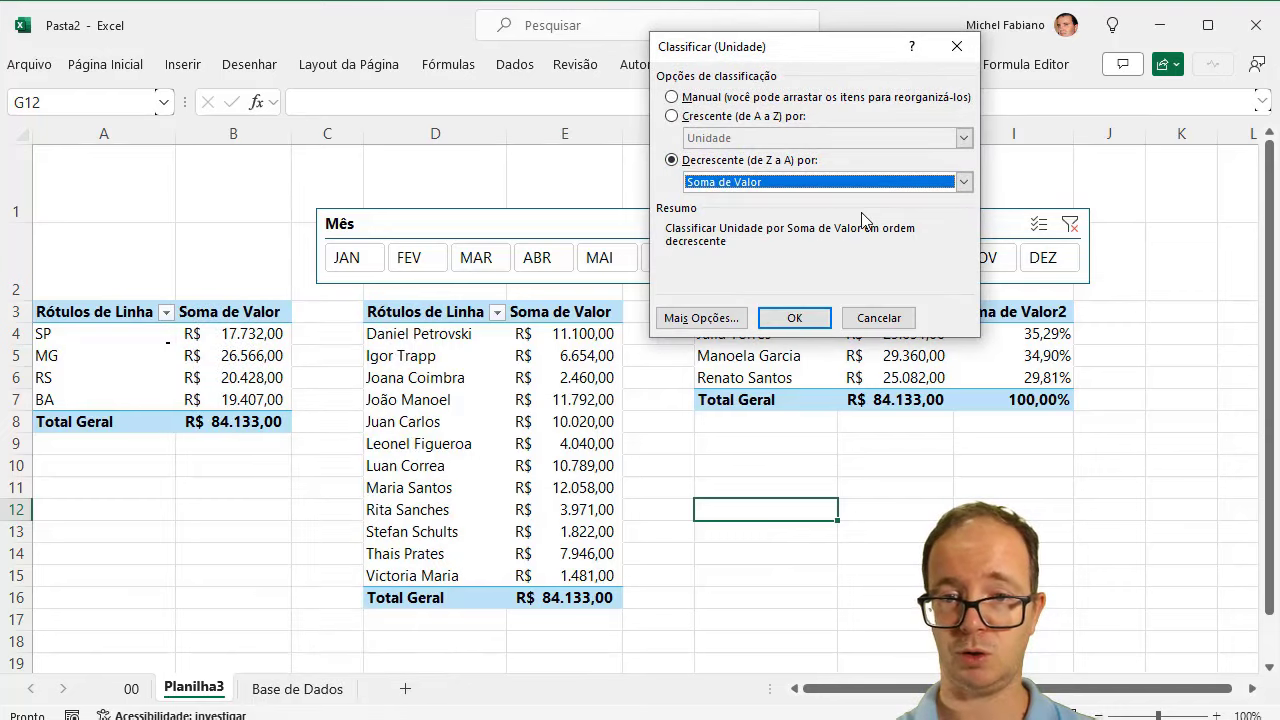
pyautogui.click(806, 322)
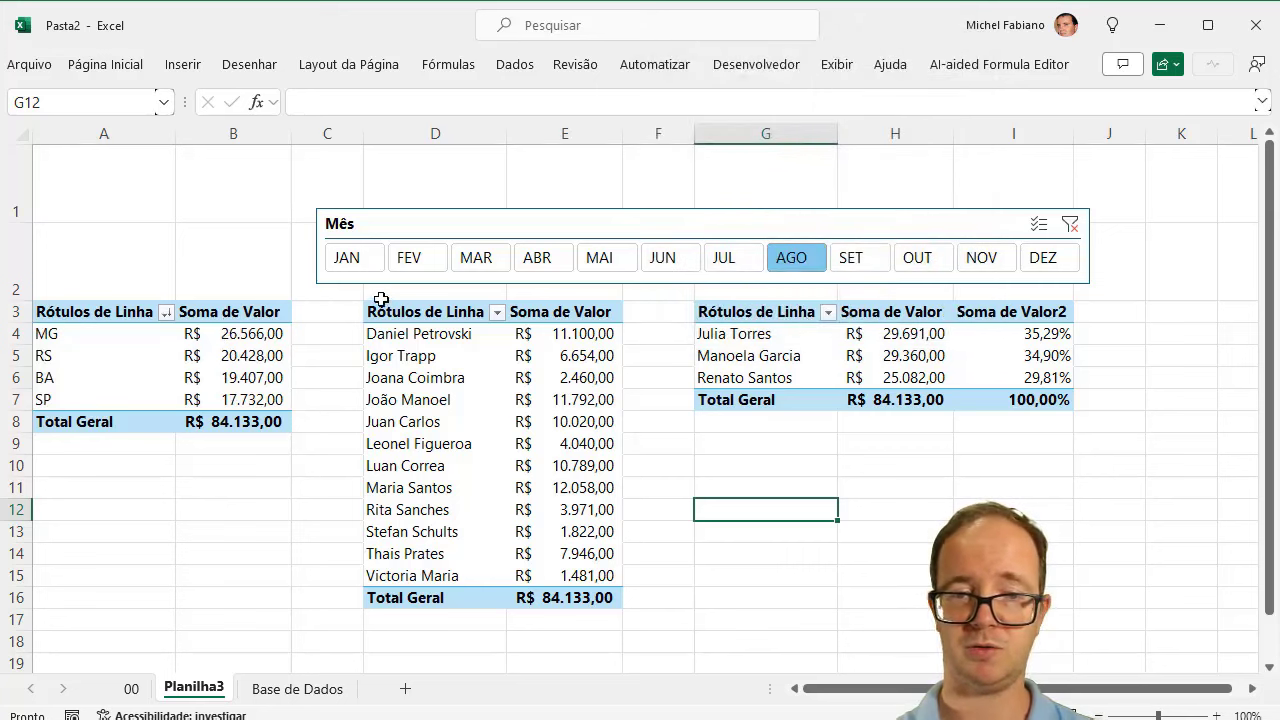
# Step: Step the Mês slicer from JAN through JUL, ending filtered to July
pyautogui.click(363, 261)
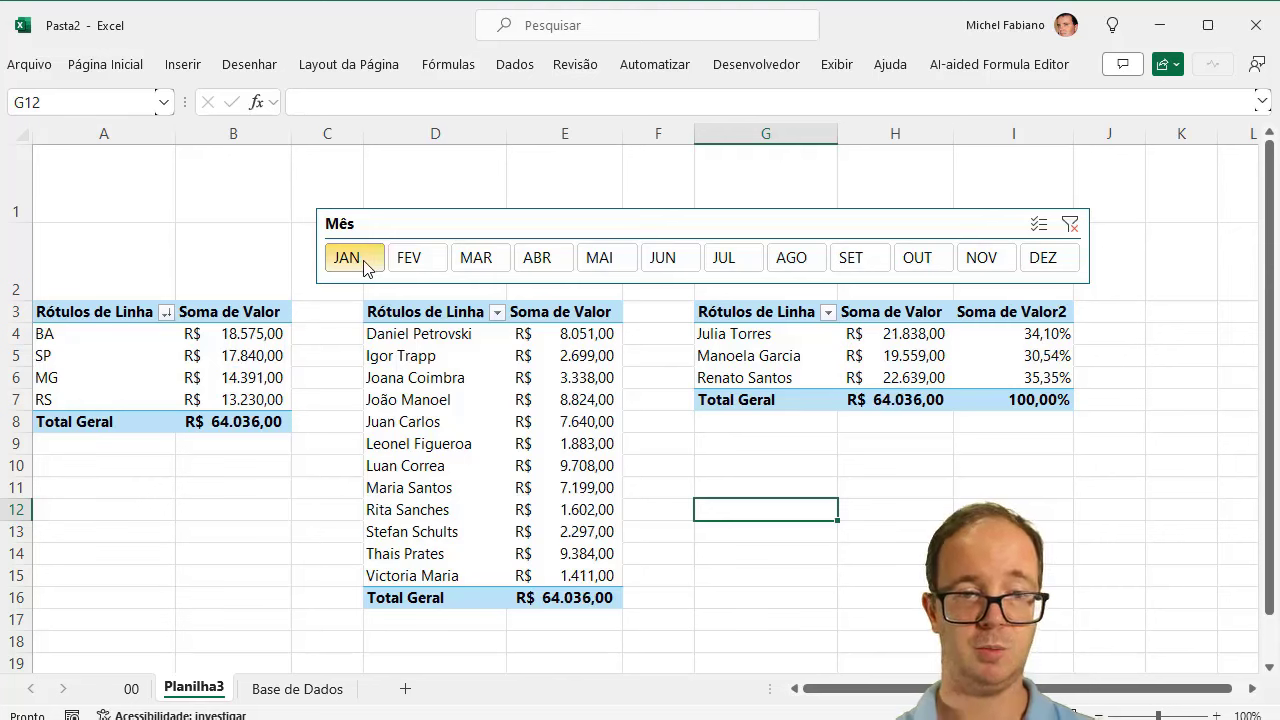
pyautogui.click(424, 268)
pyautogui.click(476, 268)
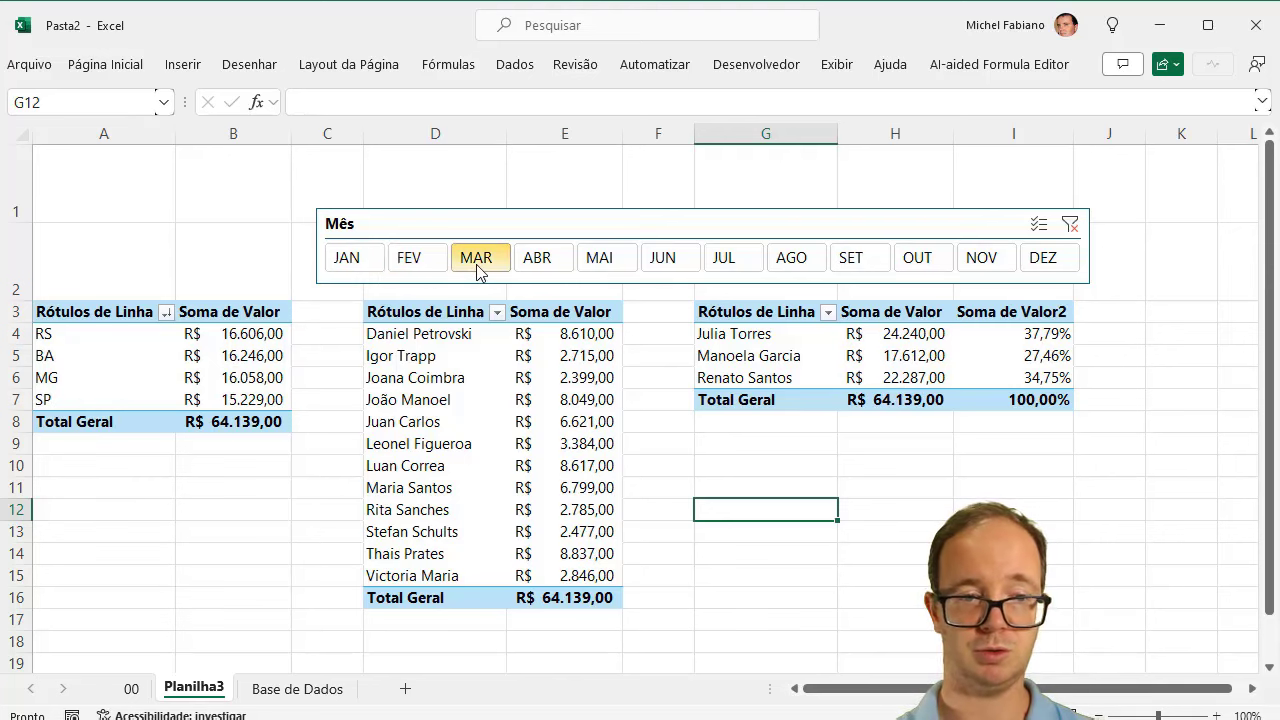
pyautogui.click(548, 262)
pyautogui.click(590, 266)
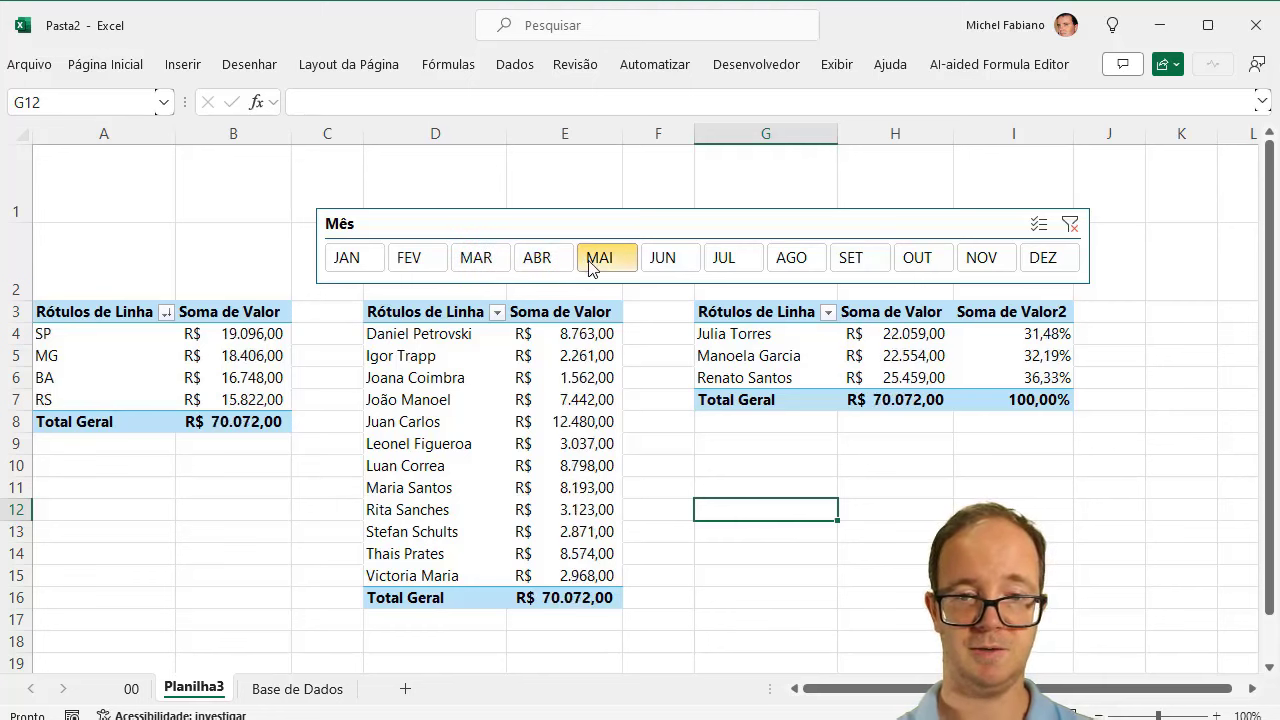
pyautogui.click(663, 263)
pyautogui.click(716, 260)
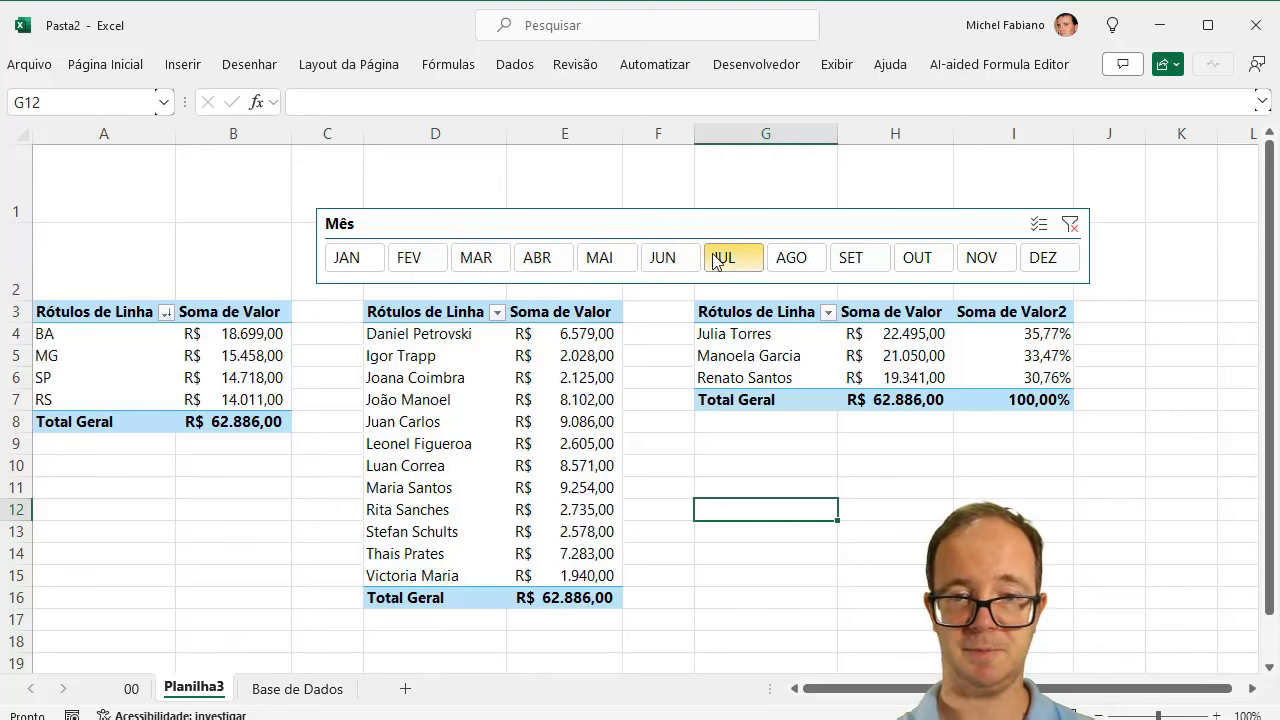
# Step: Sort the collaborator pivot table descending by Soma de Valor
pyautogui.click(497, 314)
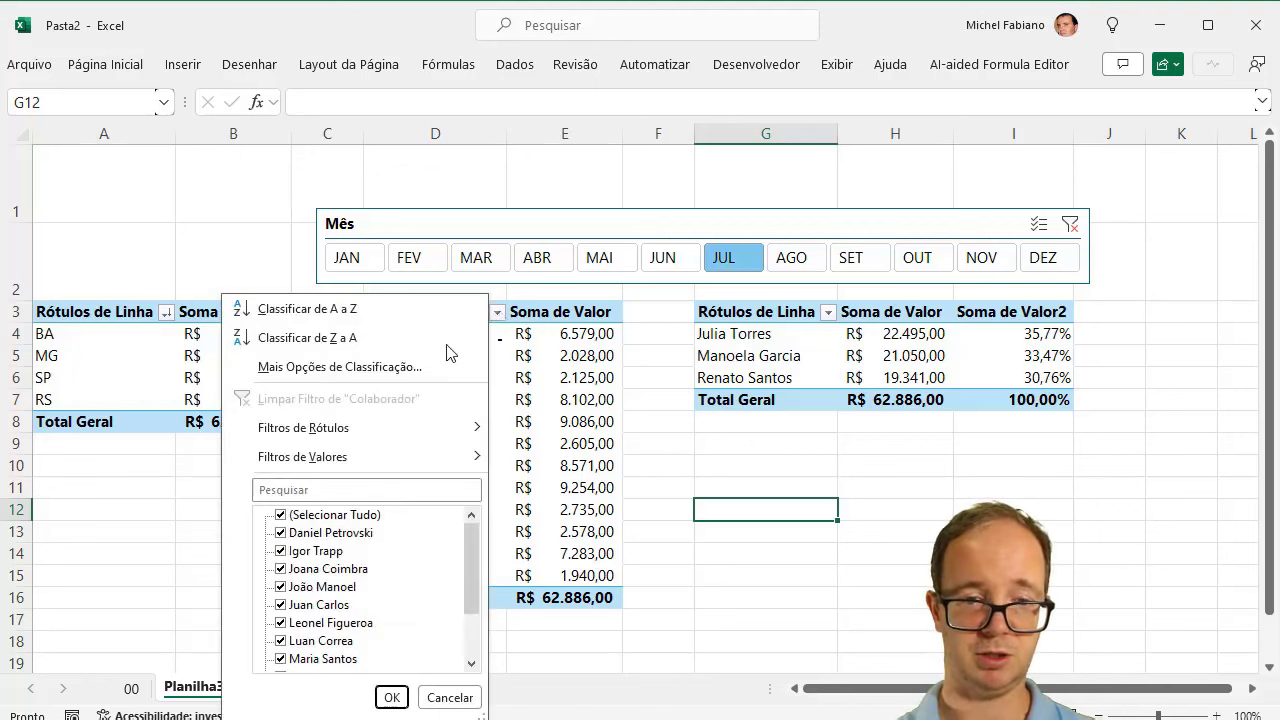
pyautogui.click(412, 367)
pyautogui.click(750, 161)
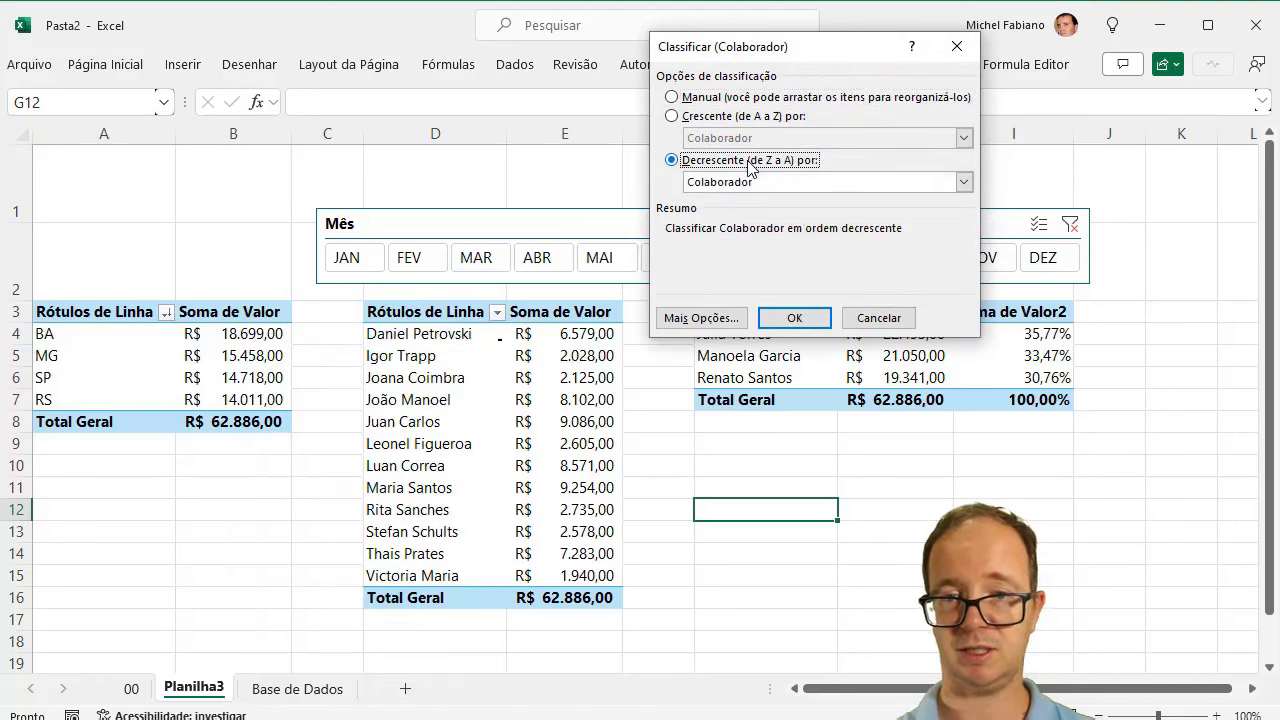
pyautogui.click(840, 182)
pyautogui.click(812, 211)
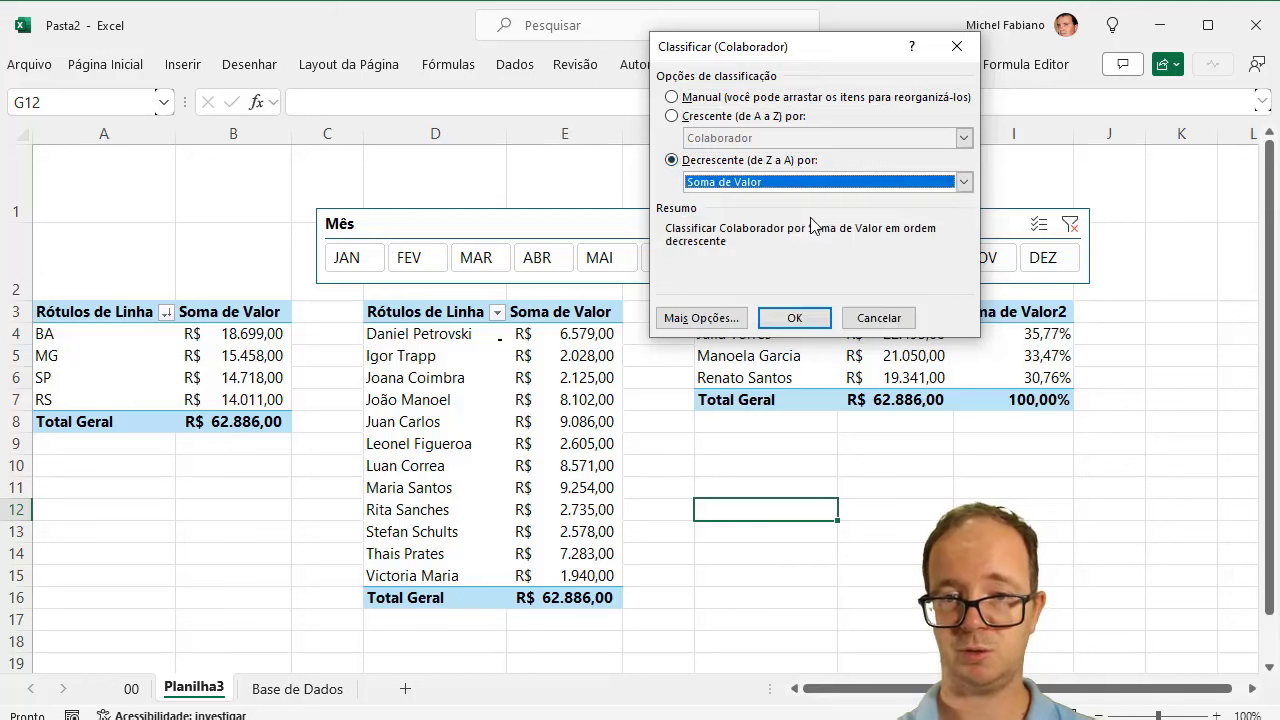
pyautogui.click(796, 316)
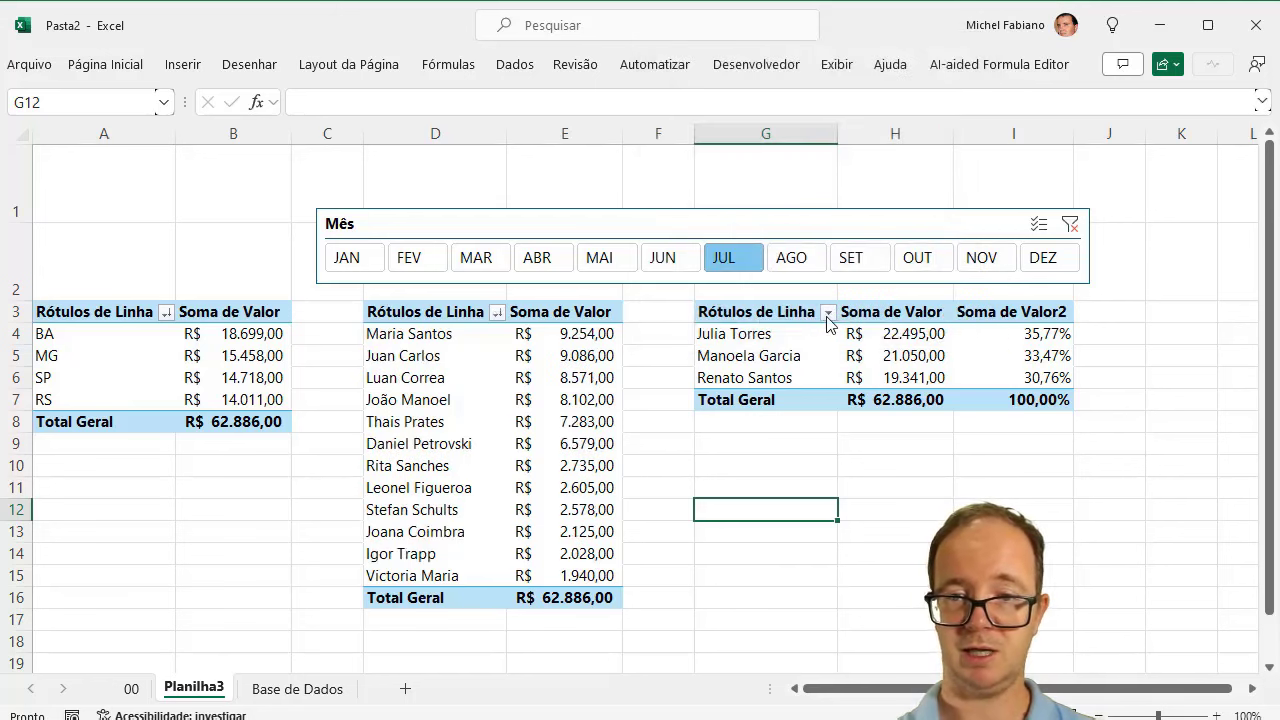
# Step: Sort the supervisor pivot table descending by Soma de Valor
pyautogui.click(828, 314)
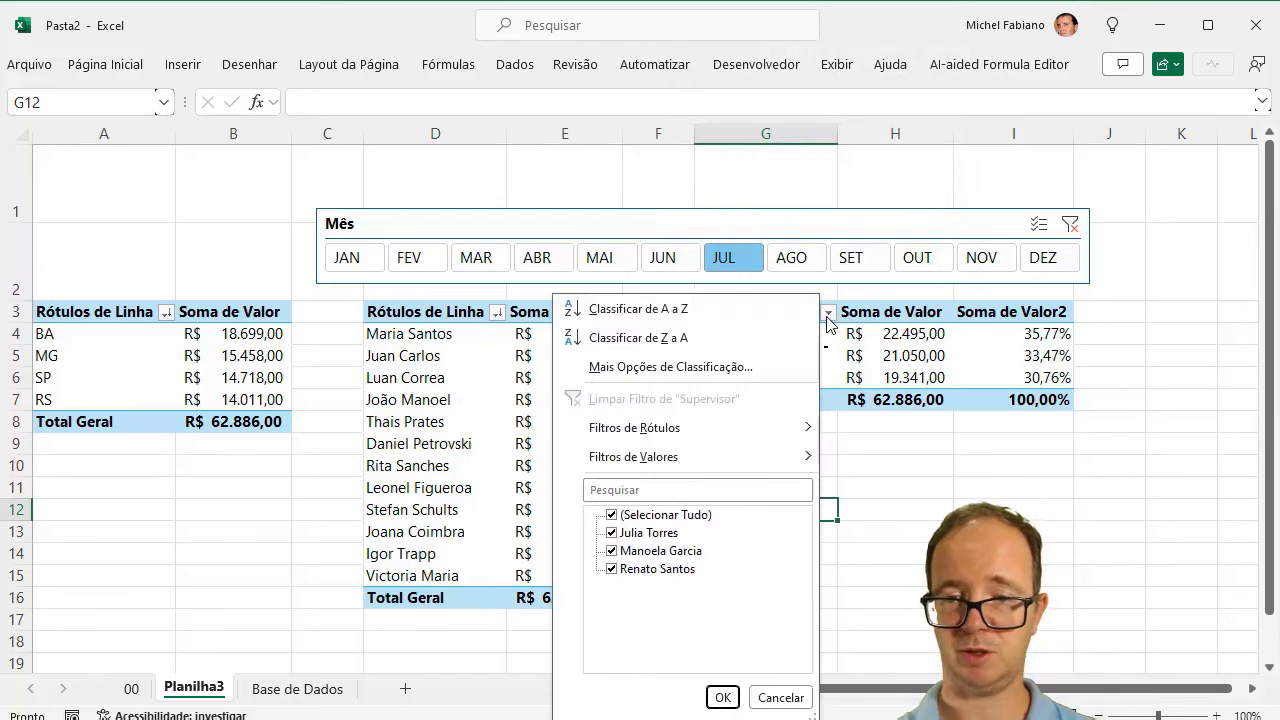
pyautogui.click(725, 367)
pyautogui.click(706, 162)
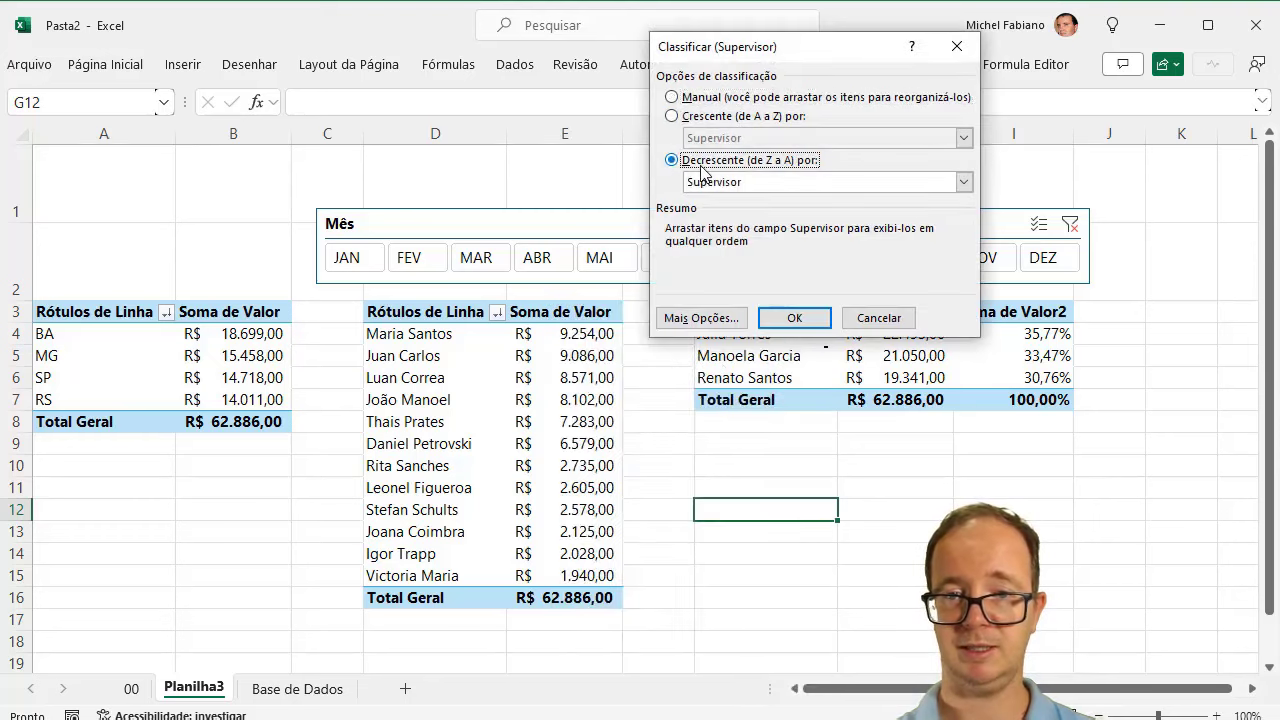
pyautogui.click(964, 182)
pyautogui.click(884, 213)
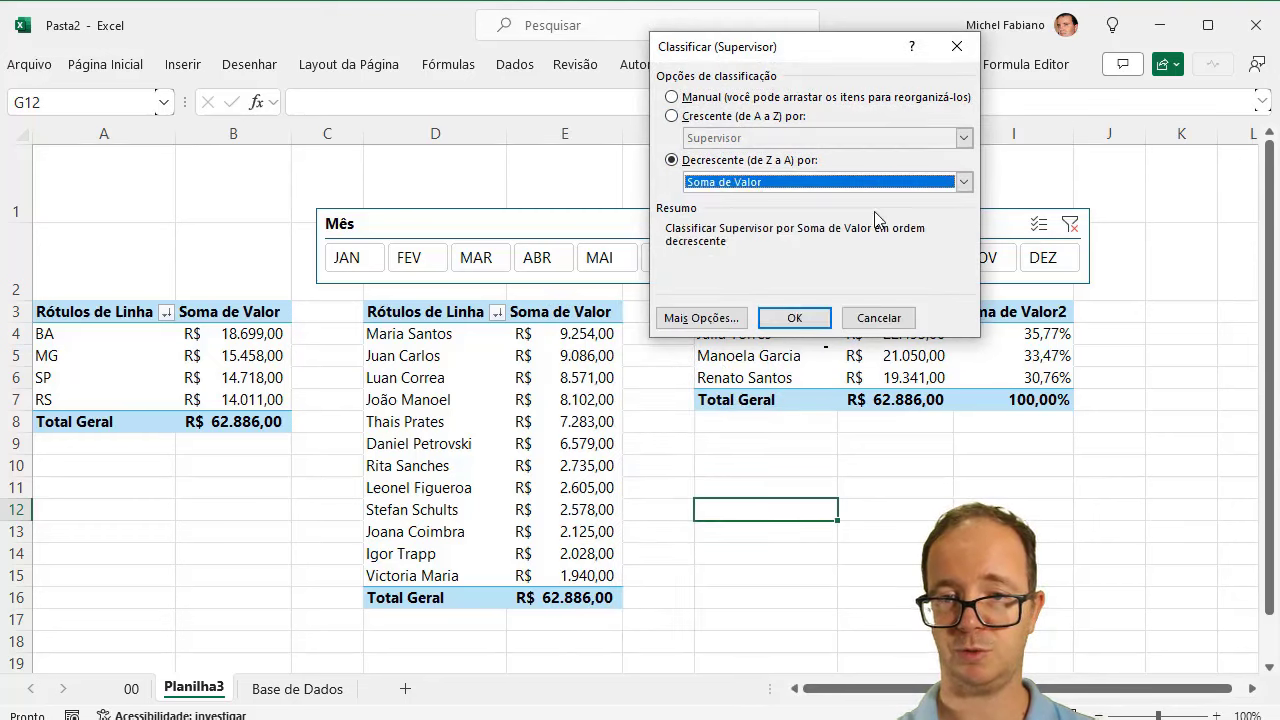
pyautogui.click(796, 317)
# Step: Click through SET to DEZ, then back from JUL to JAN, ending on January at R$ 64.036,00
pyautogui.click(876, 268)
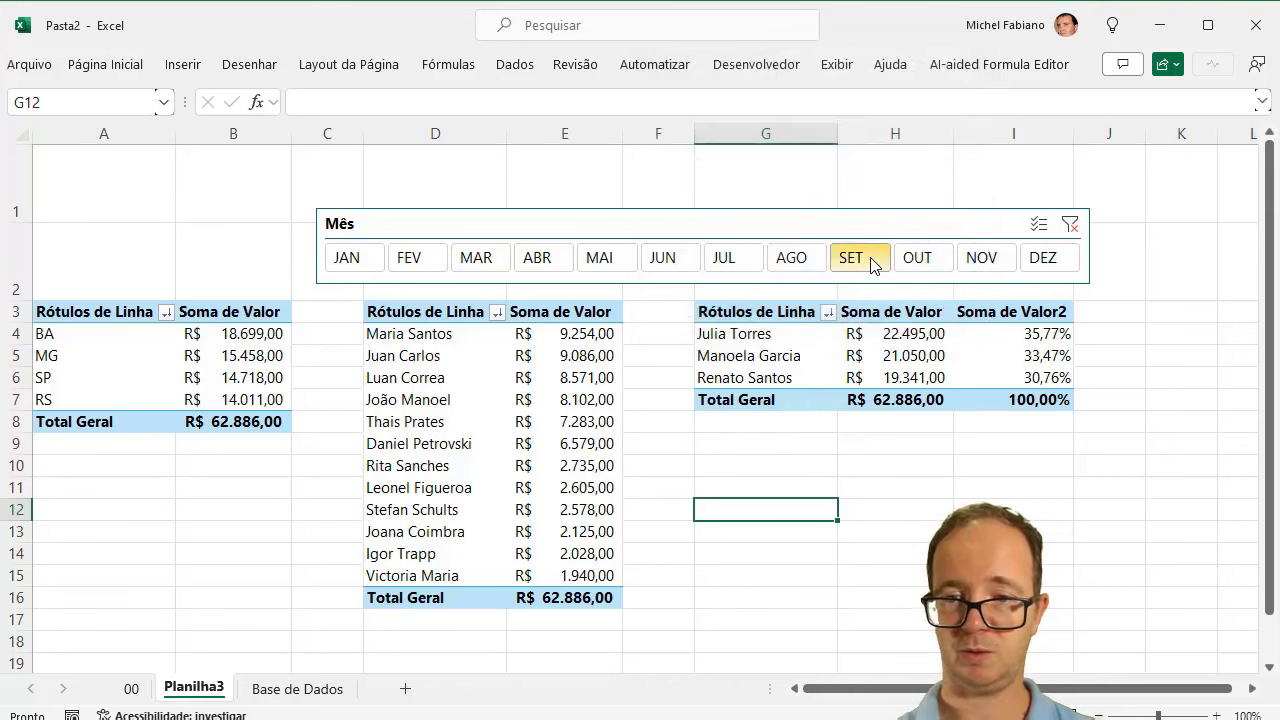
pyautogui.click(932, 268)
pyautogui.click(994, 260)
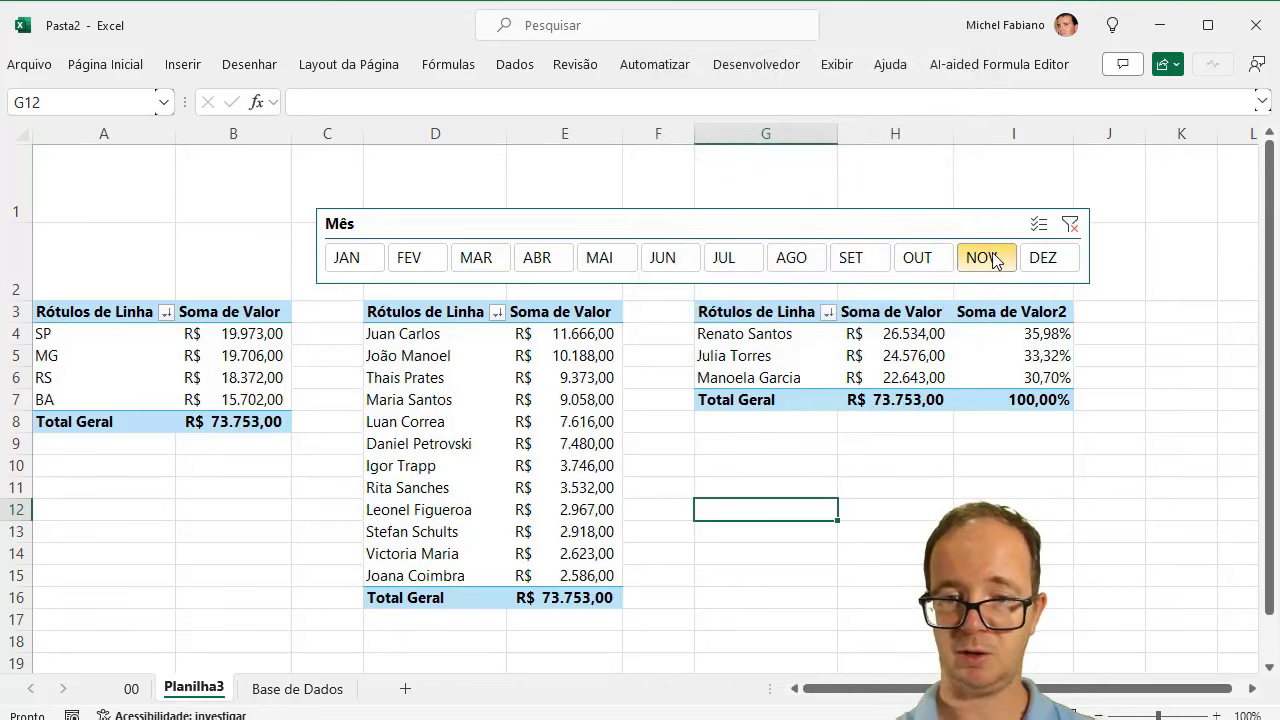
pyautogui.click(1044, 259)
pyautogui.click(758, 259)
pyautogui.click(670, 260)
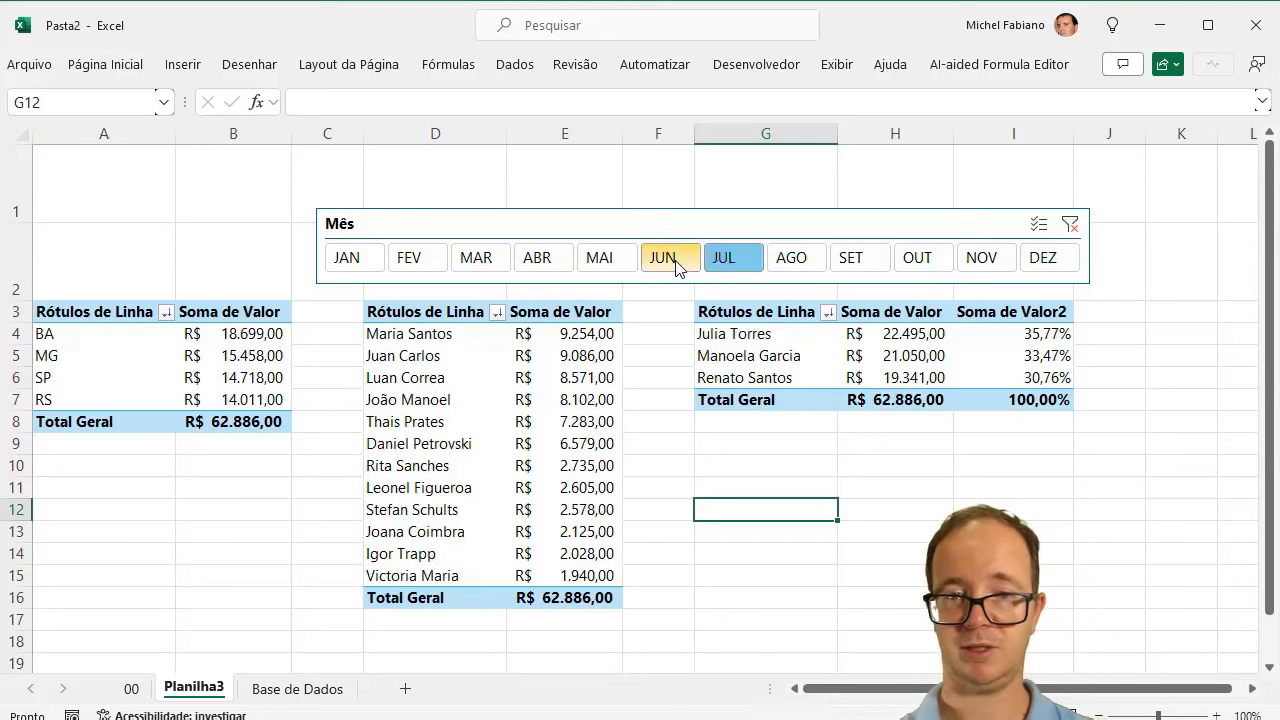
pyautogui.click(603, 258)
pyautogui.click(550, 259)
pyautogui.click(472, 264)
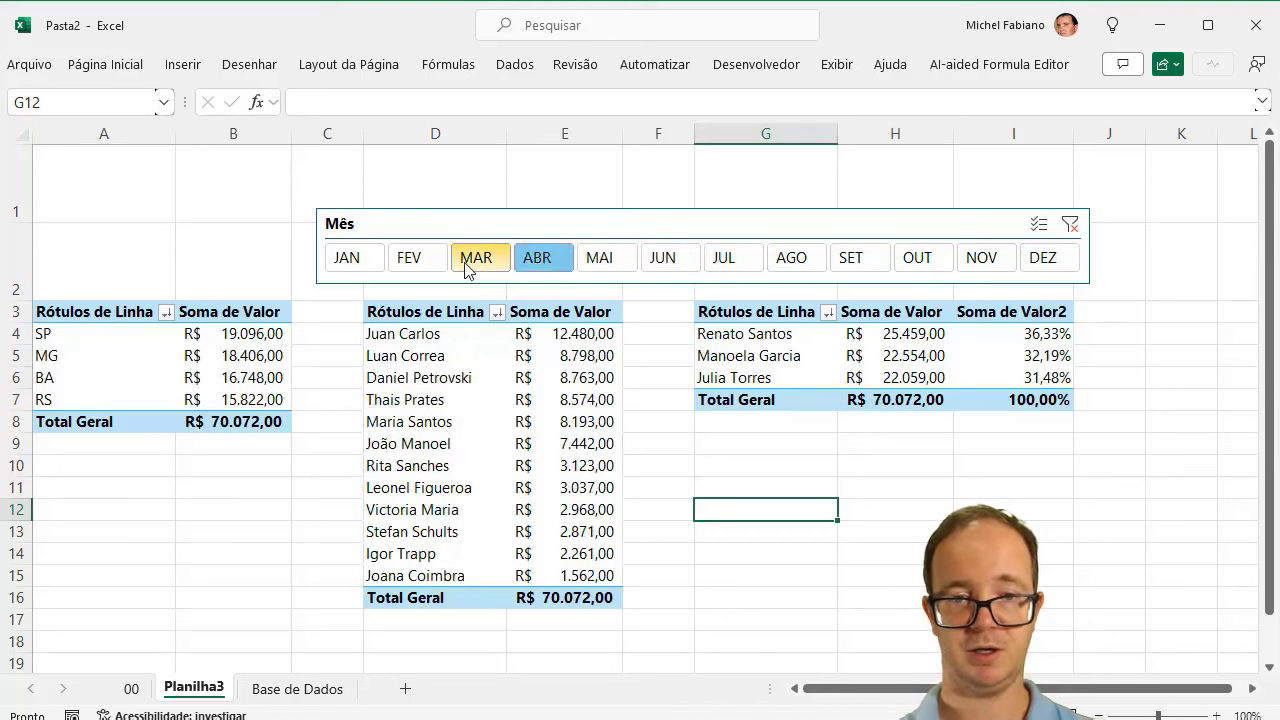
pyautogui.click(430, 265)
pyautogui.click(380, 265)
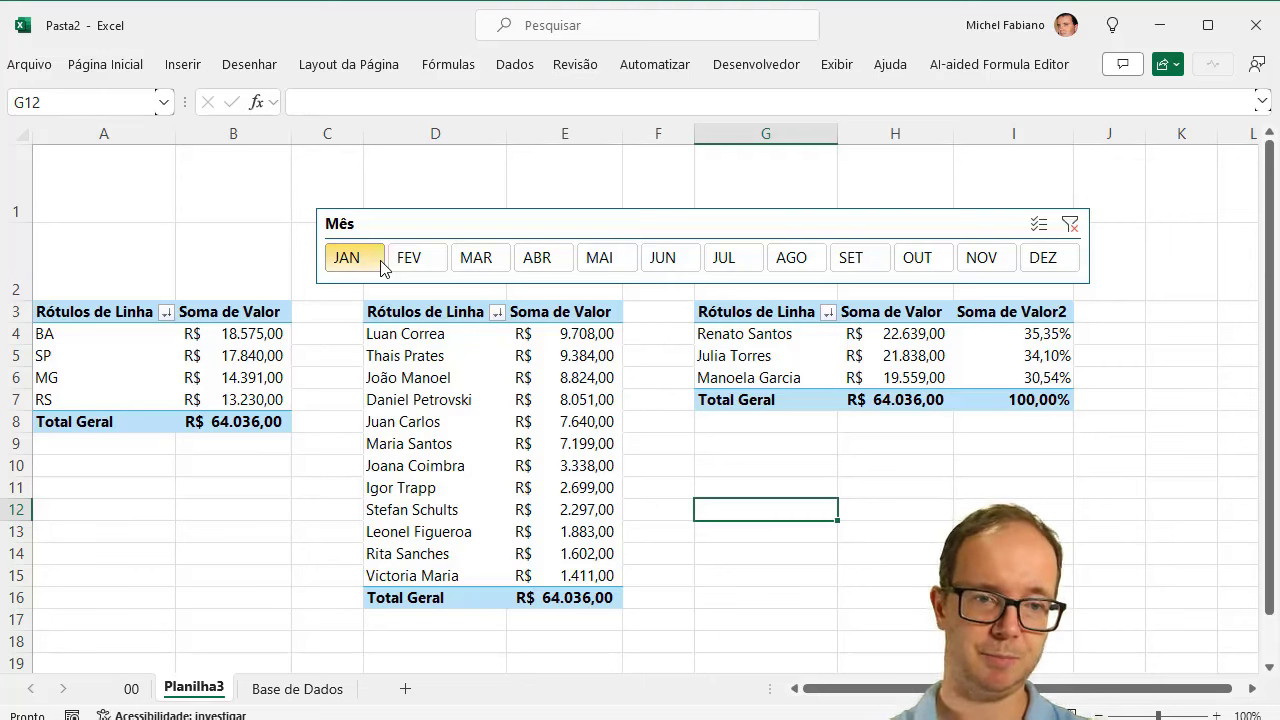
# Step: Highlight above-average state totals in B4:B7 with green fill and dark green text
pyautogui.moveTo(251, 336); pyautogui.dragTo(250, 398)
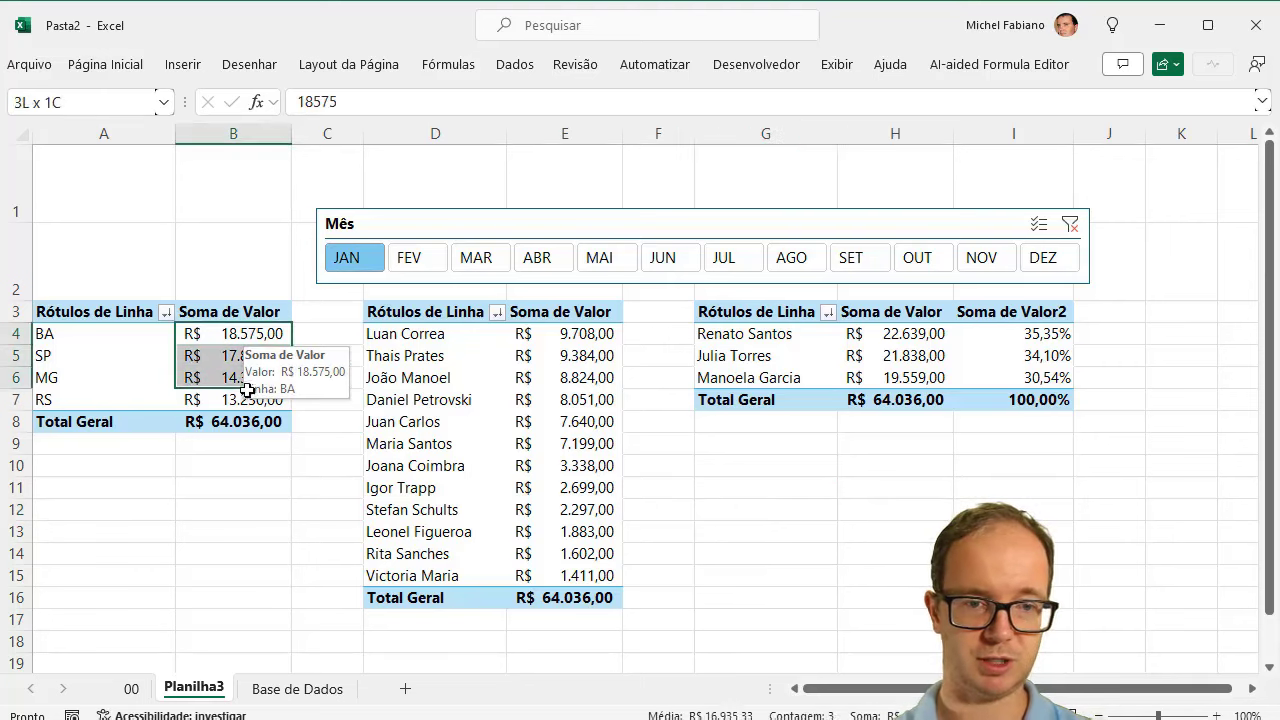
pyautogui.click(120, 64)
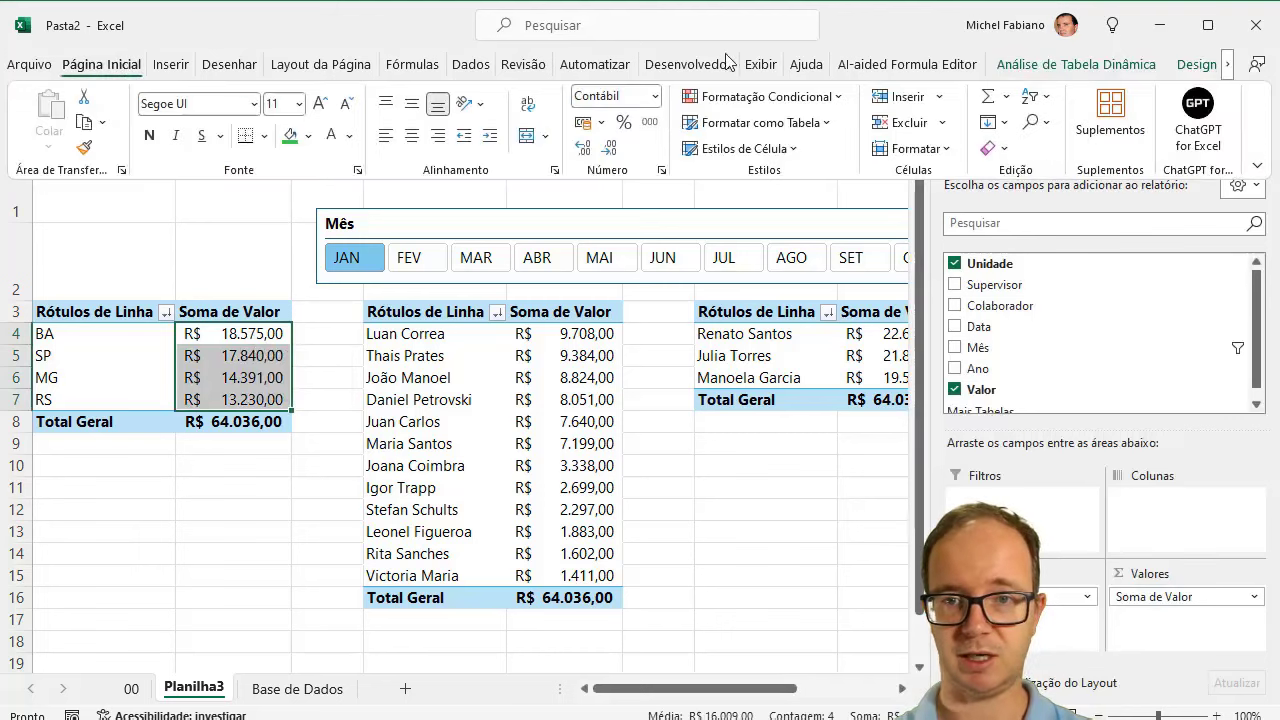
pyautogui.click(828, 97)
pyautogui.moveTo(870, 145)
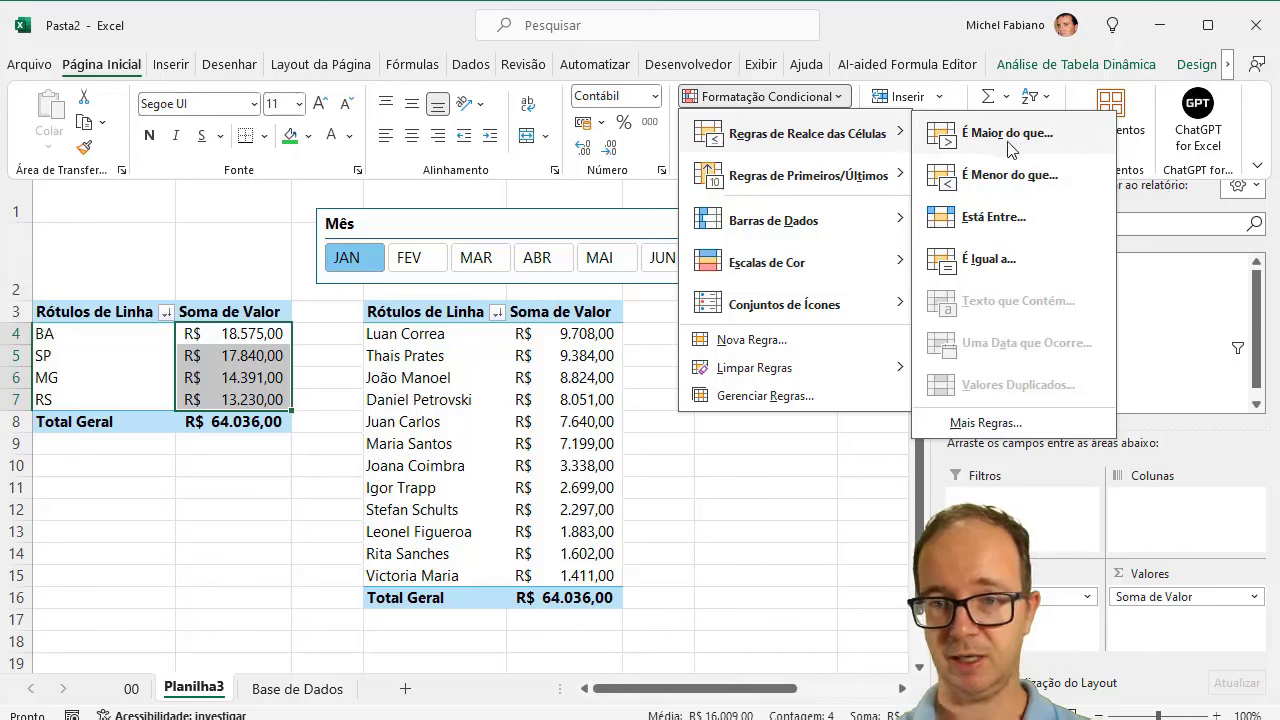
pyautogui.moveTo(862, 186)
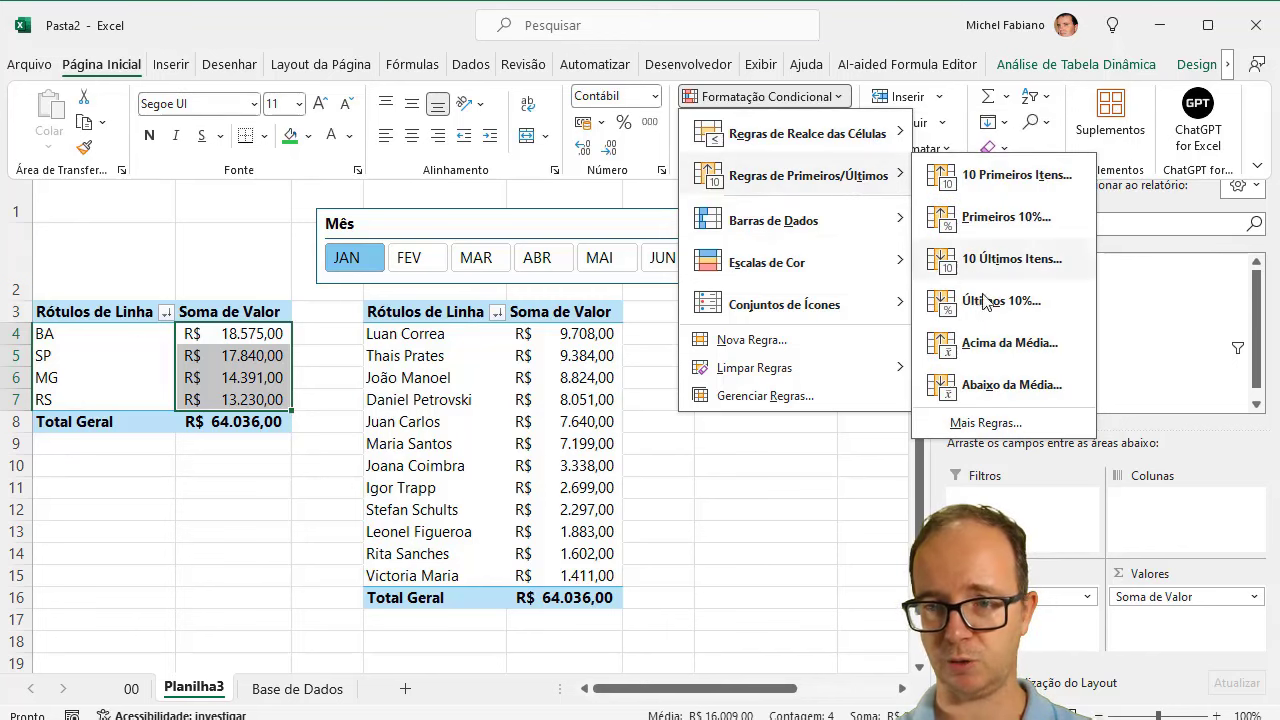
pyautogui.click(1010, 343)
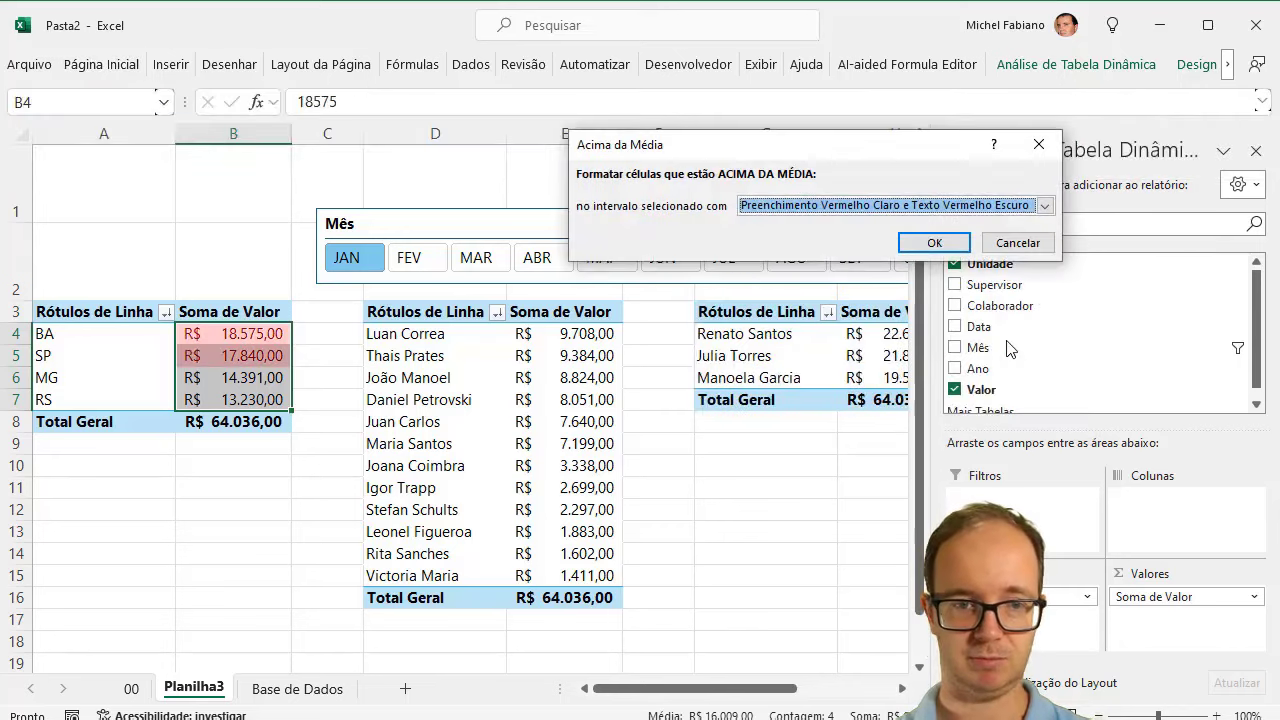
pyautogui.click(1044, 206)
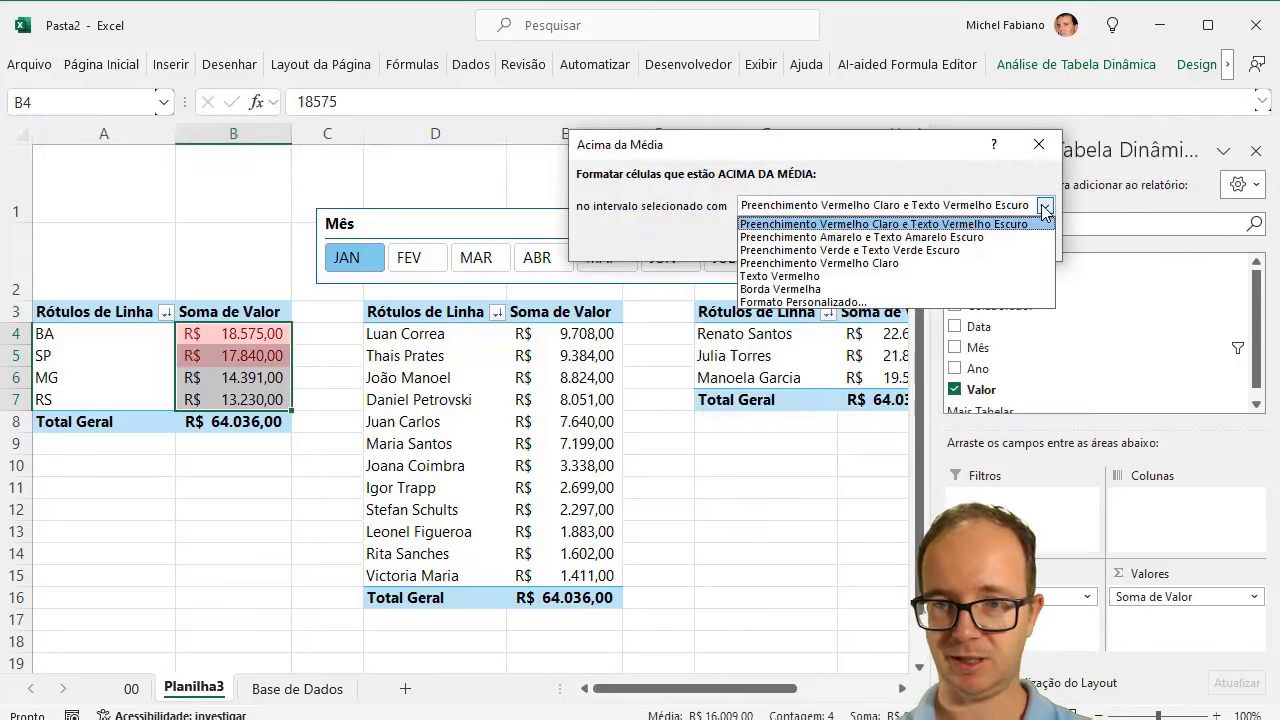
pyautogui.click(920, 250)
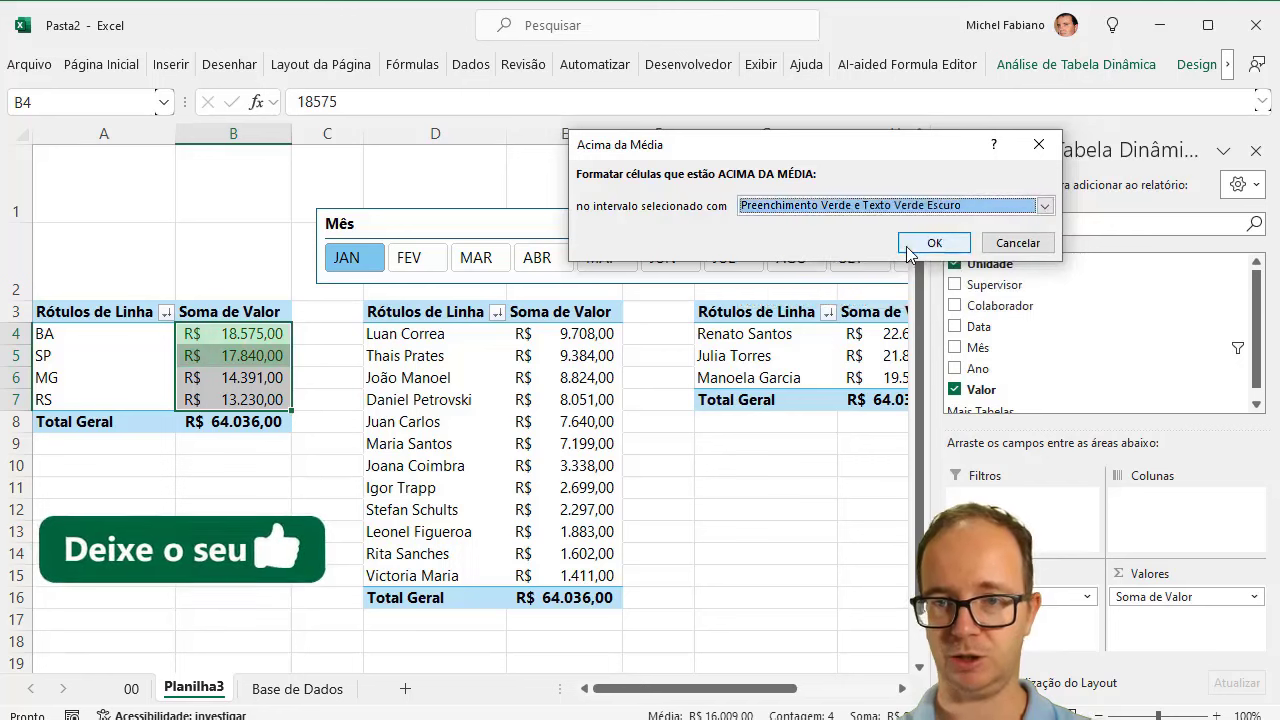
pyautogui.click(925, 245)
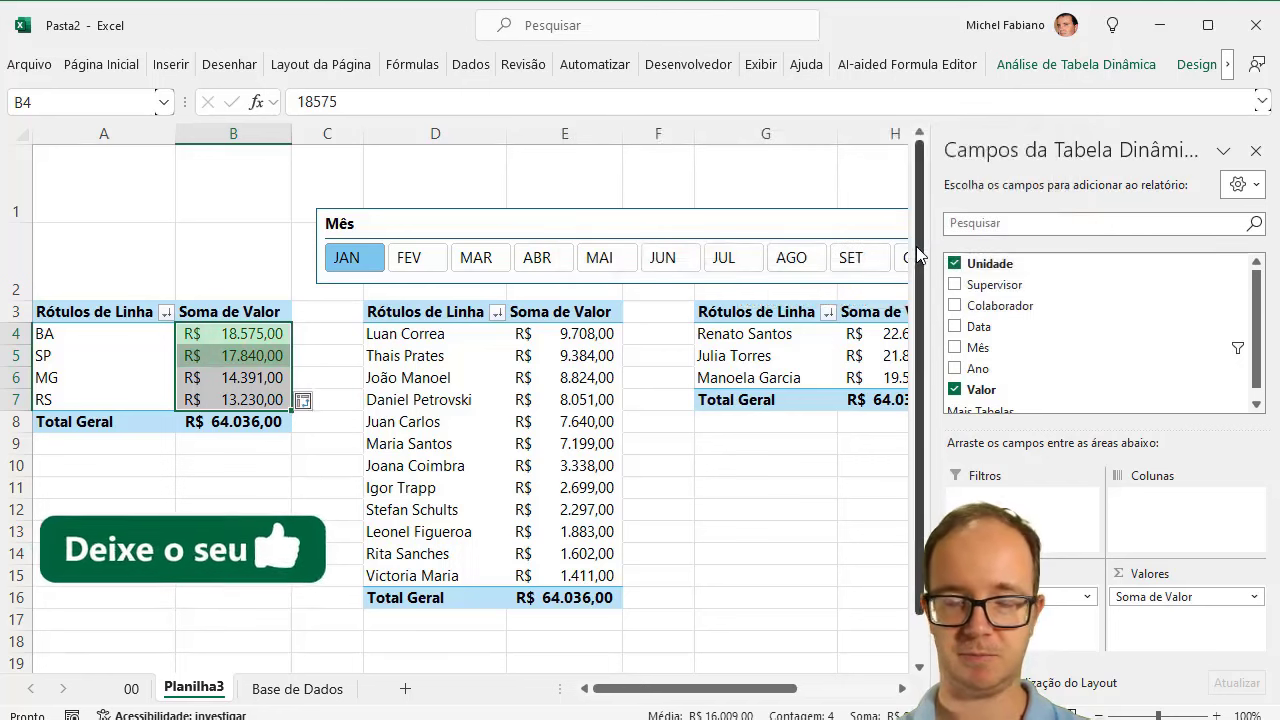
# Step: Filter the dashboard FEV through JUN, then select the collaborator totals E4:E15
pyautogui.click(428, 257)
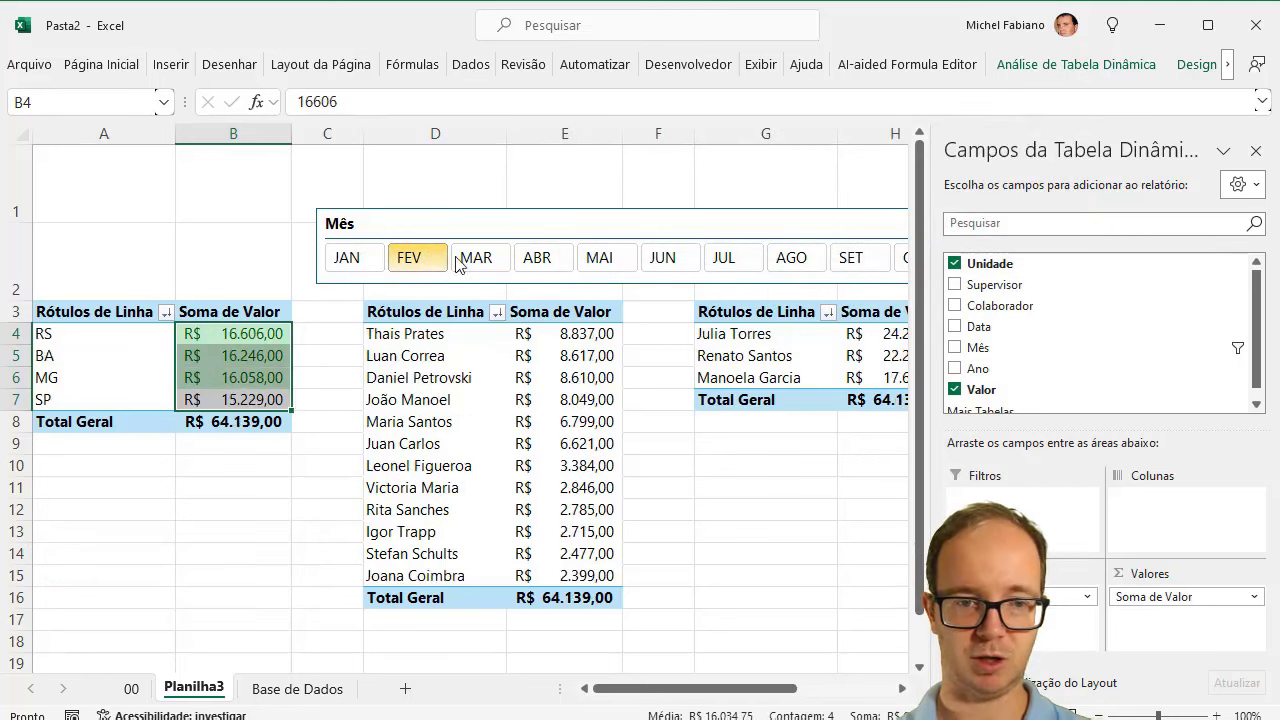
pyautogui.click(473, 262)
pyautogui.click(532, 262)
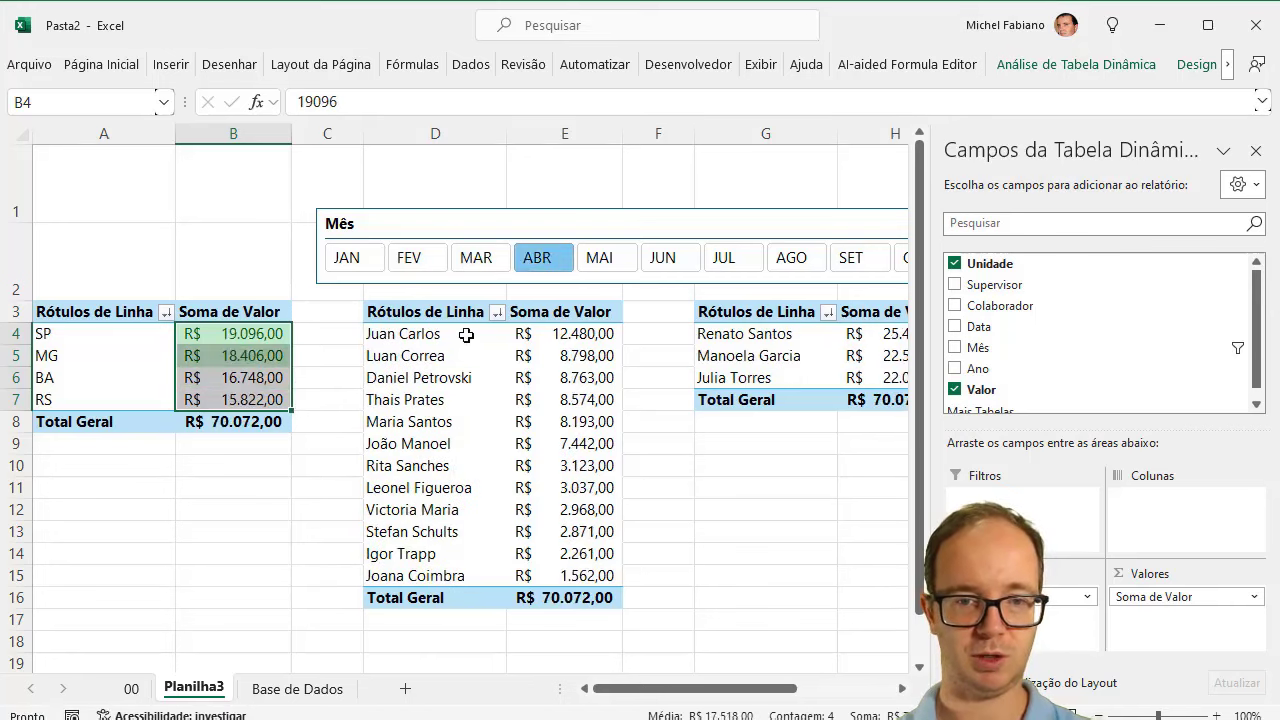
pyautogui.click(610, 263)
pyautogui.click(663, 265)
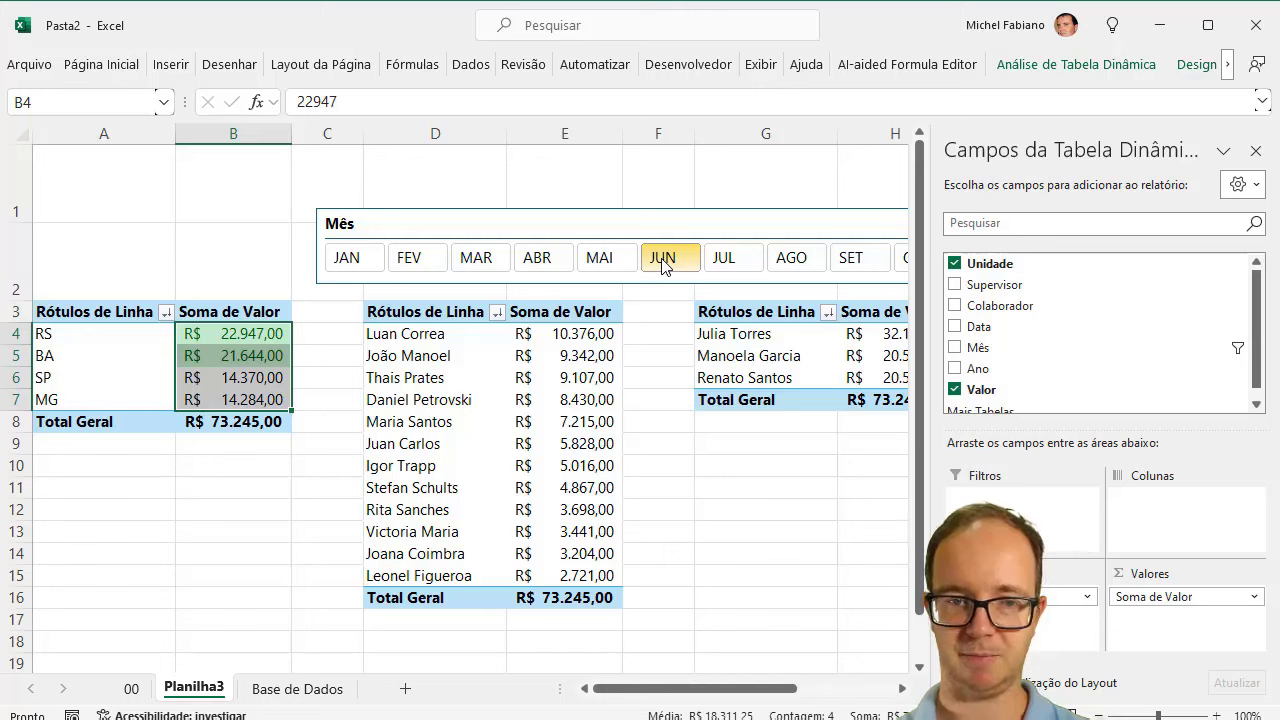
pyautogui.moveTo(557, 337); pyautogui.dragTo(545, 570)
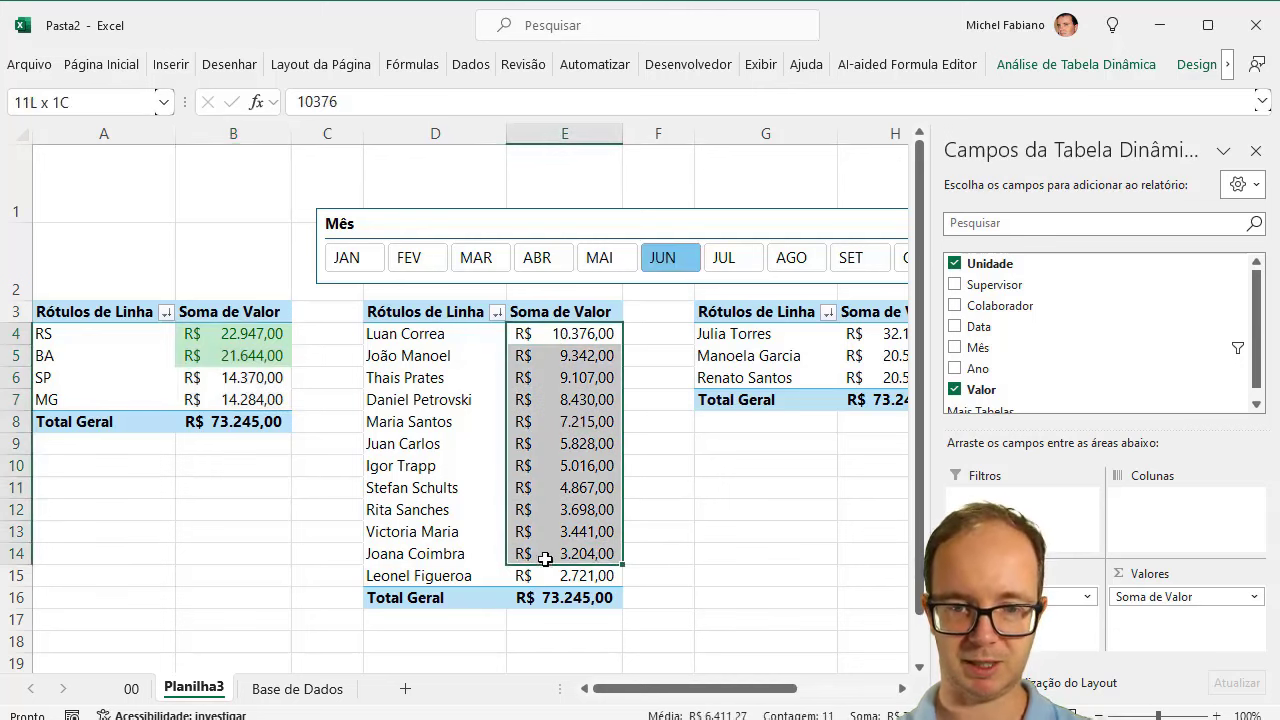
pyautogui.click(101, 65)
# Step: Apply an Acima da Média rule with Preenchimento Verde e Texto Verde Escuro to E4:E15
pyautogui.click(826, 100)
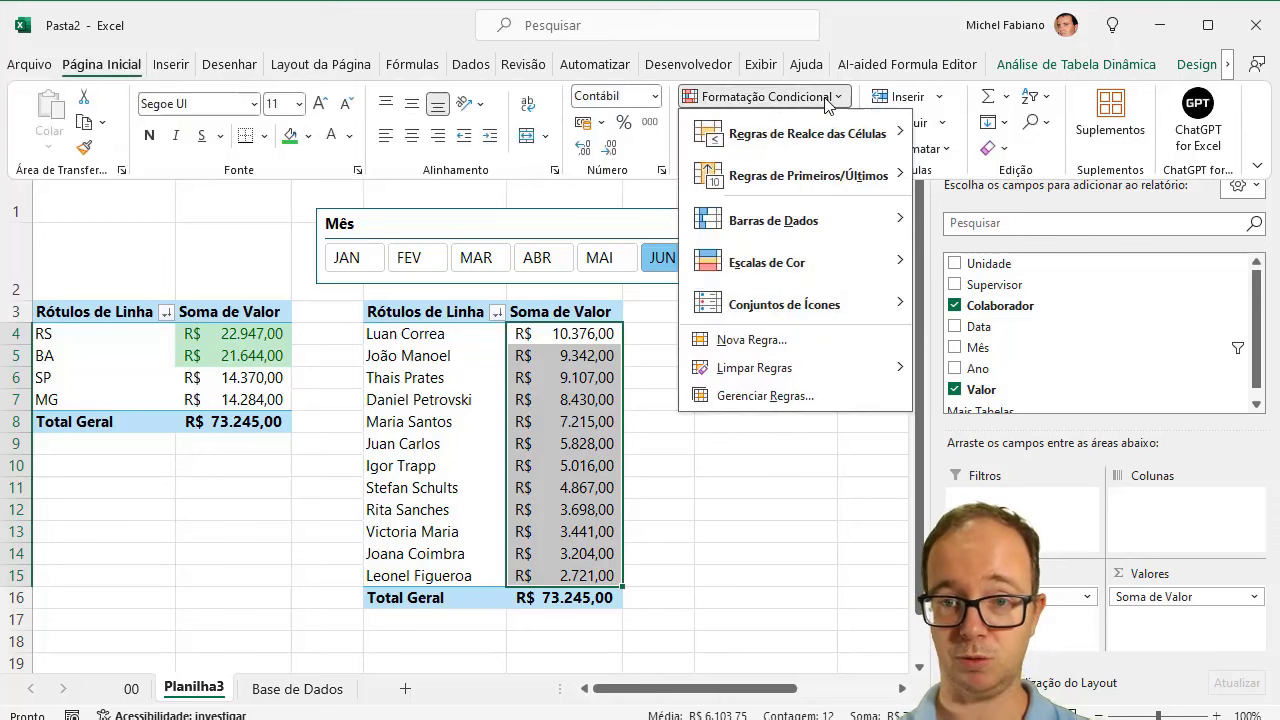
pyautogui.moveTo(860, 176)
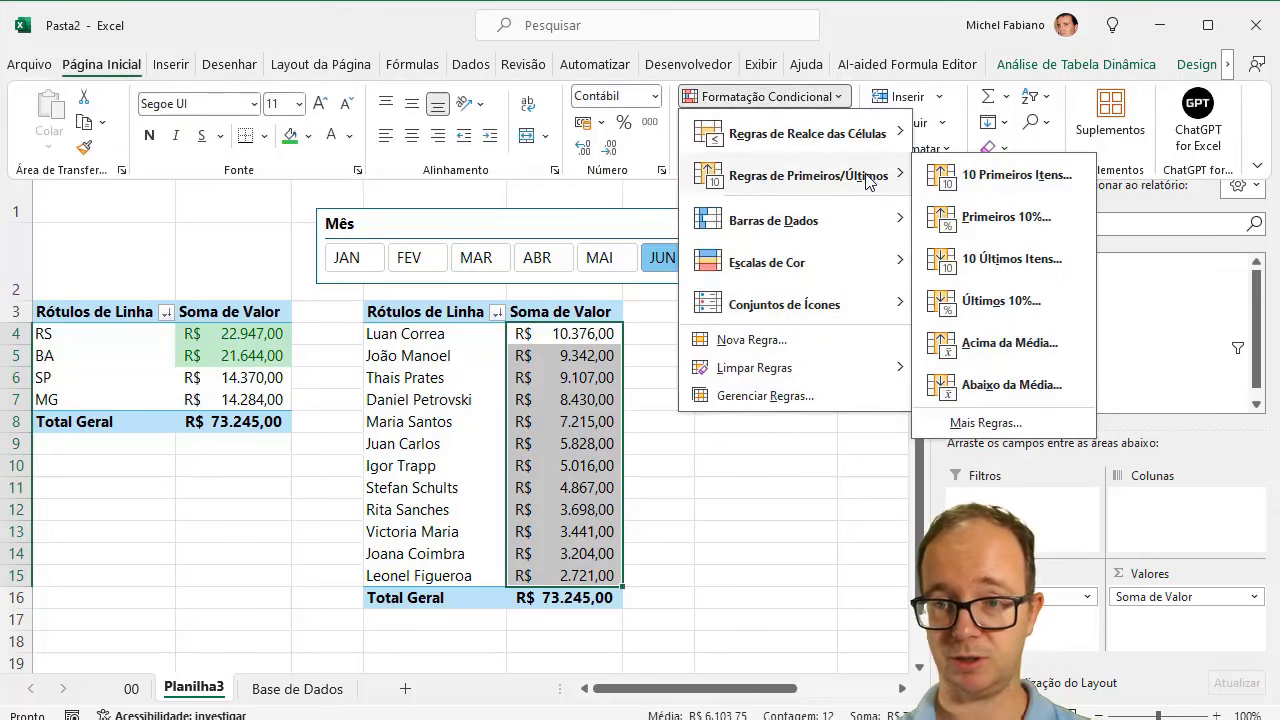
pyautogui.click(1000, 346)
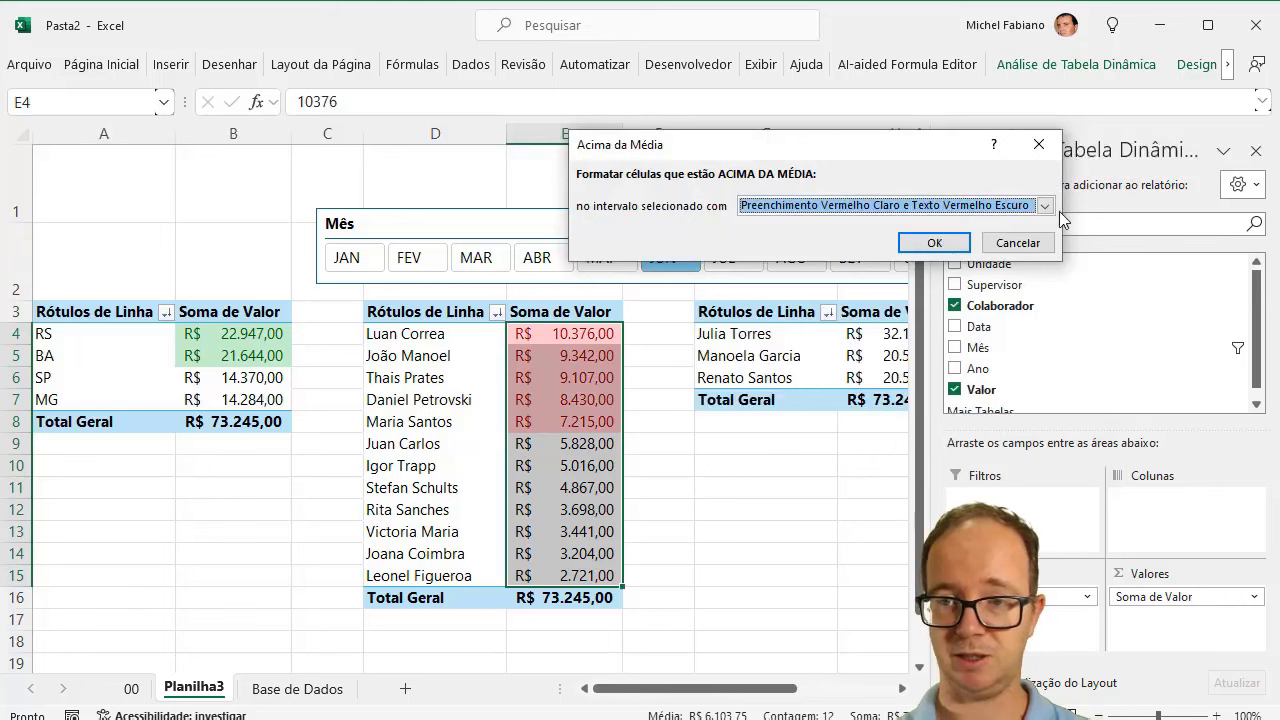
pyautogui.click(1045, 205)
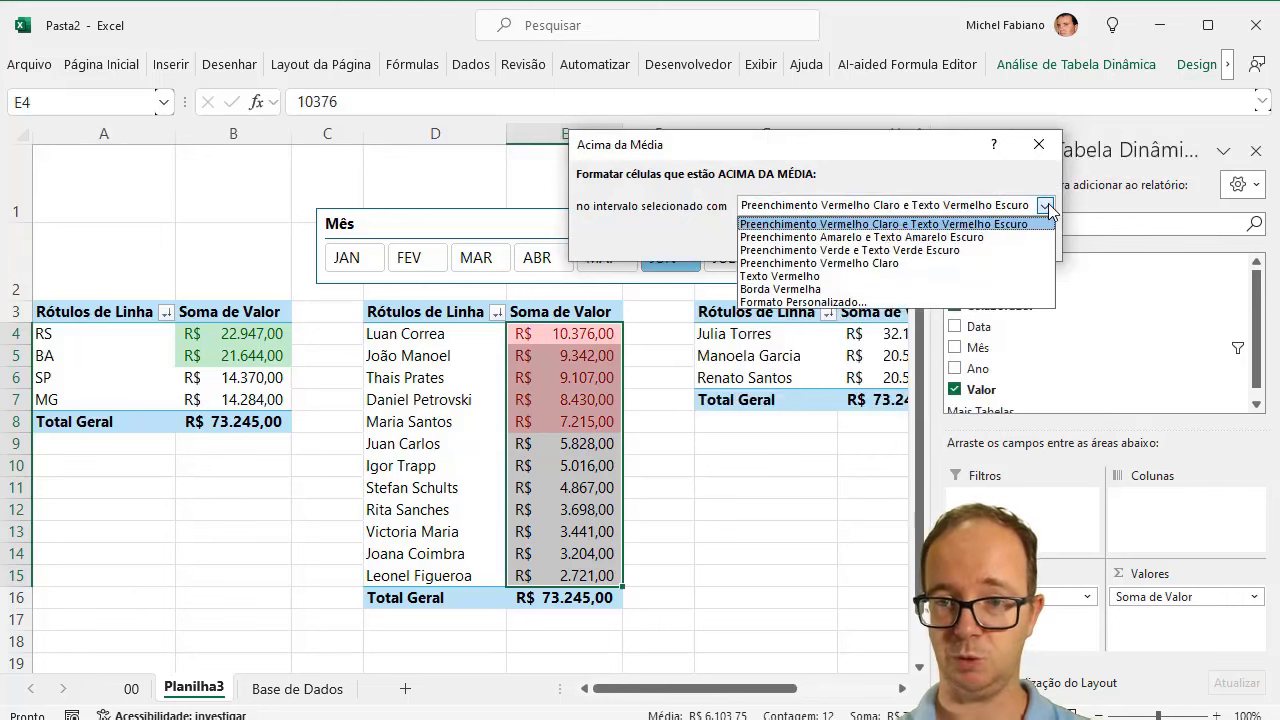
pyautogui.click(884, 250)
pyautogui.click(934, 240)
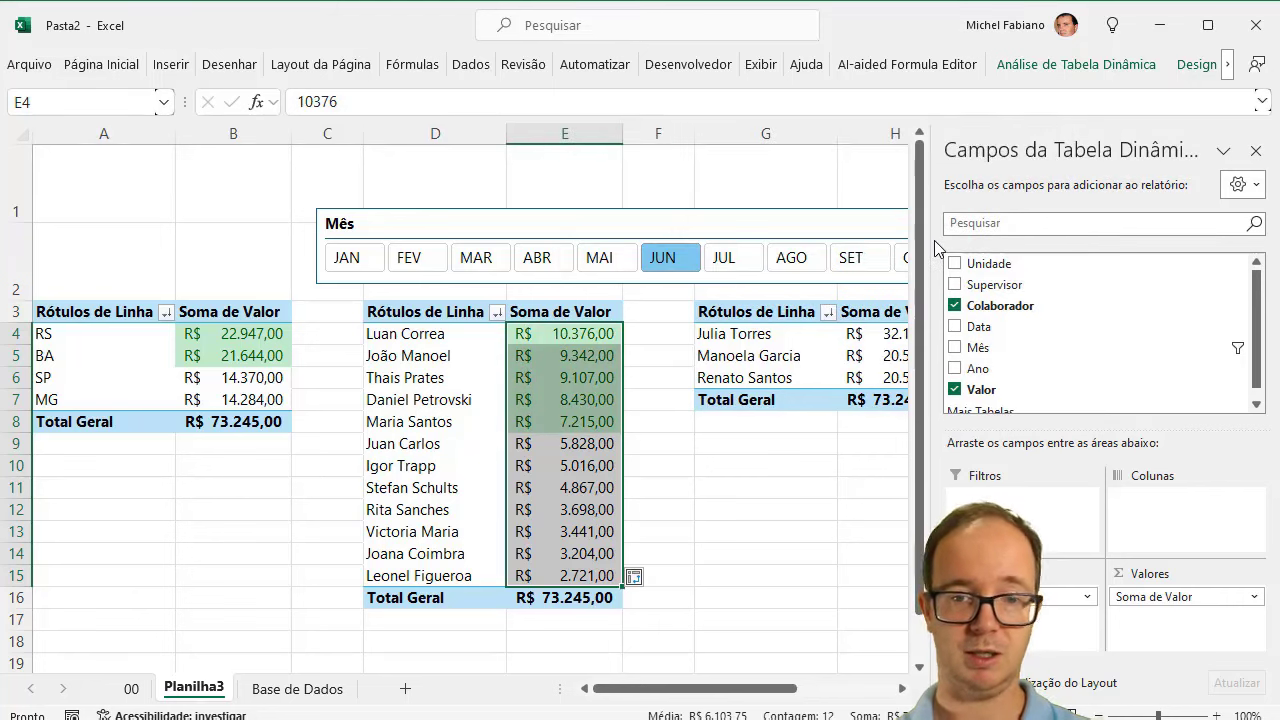
pyautogui.moveTo(594, 331); pyautogui.dragTo(584, 418)
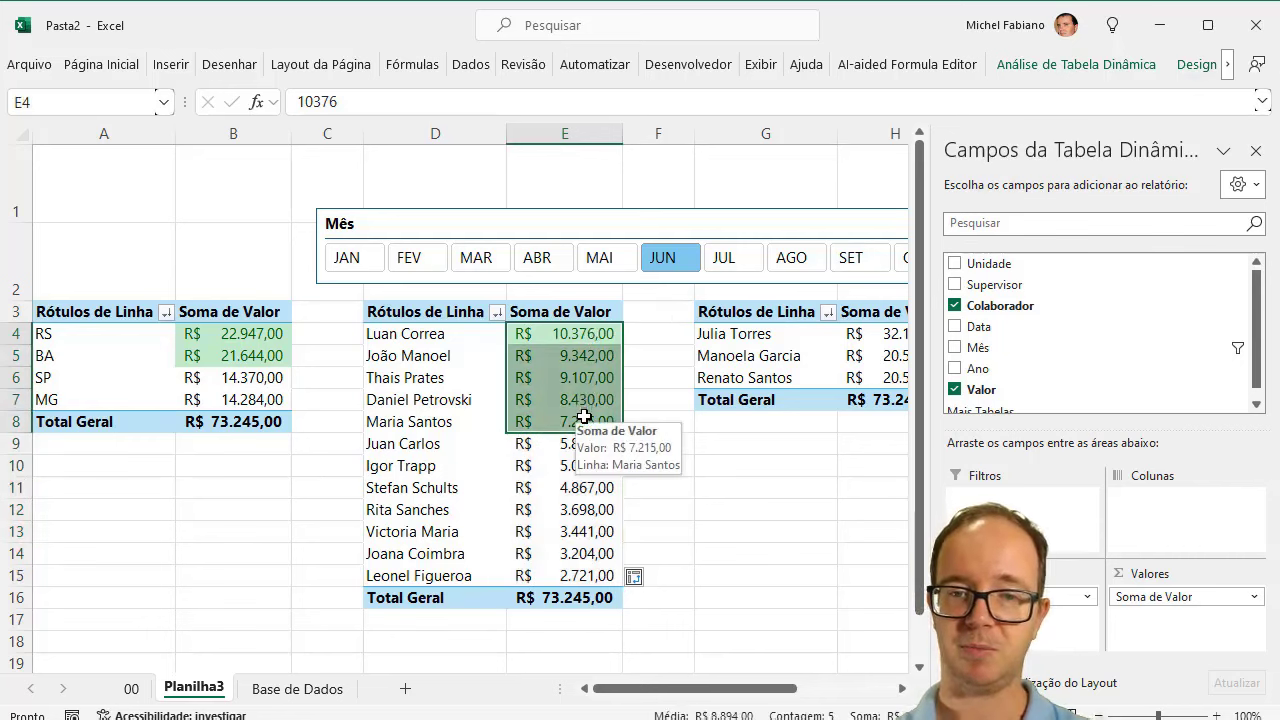
# Step: Step the slicer through JAN, FEV, MAR, JUL, AGO, SET, OUT, NOV and DEZ, ending at R$ 73.777,00
pyautogui.click(353, 262)
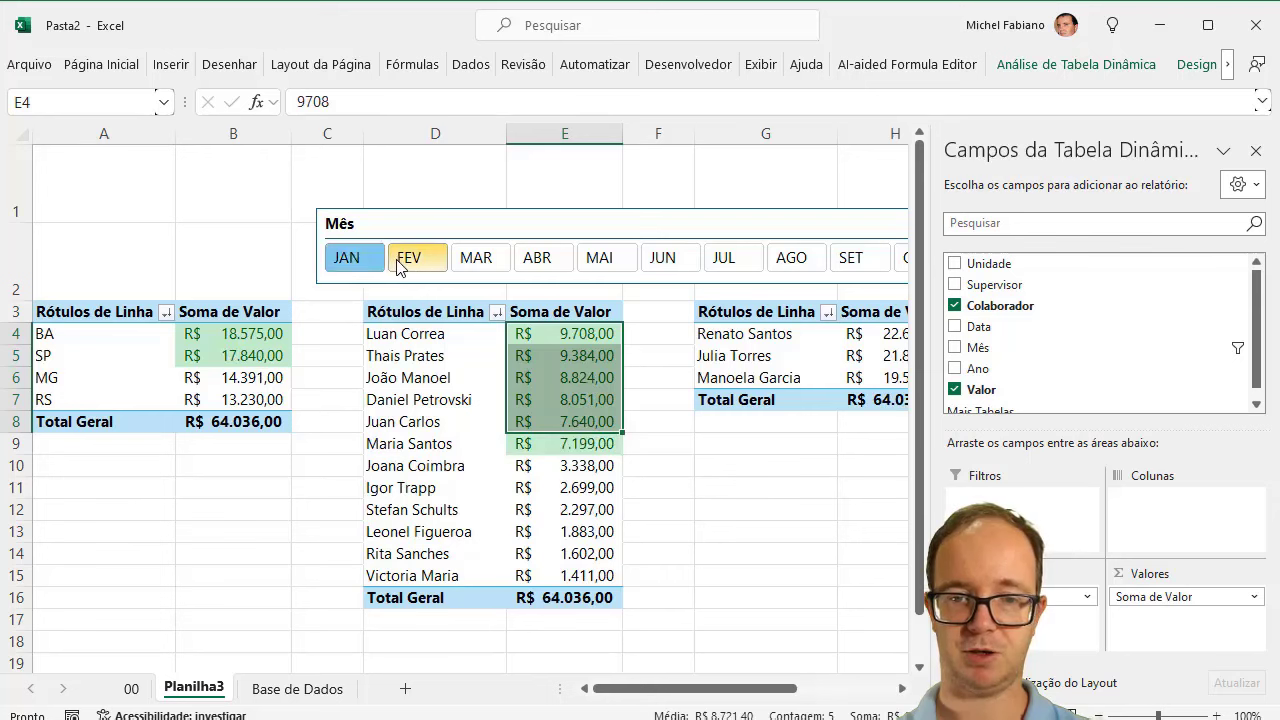
pyautogui.click(398, 262)
pyautogui.click(476, 262)
pyautogui.click(724, 268)
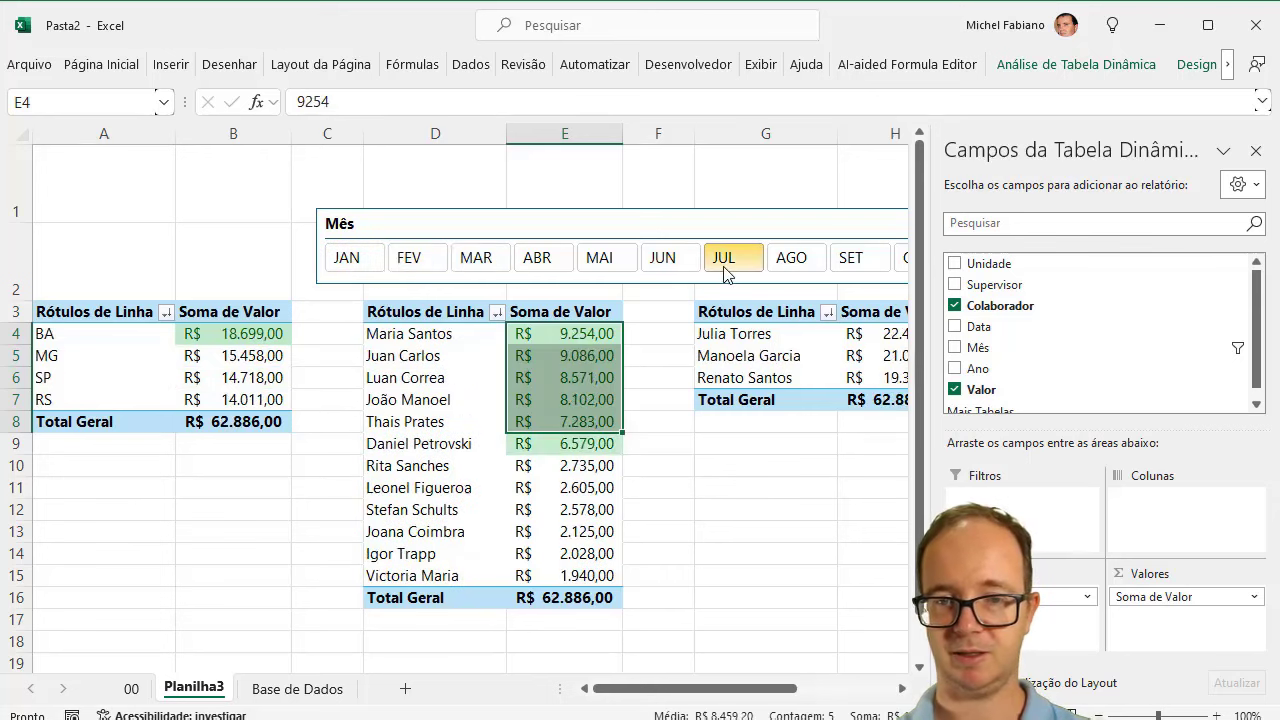
pyautogui.click(790, 262)
pyautogui.click(758, 509)
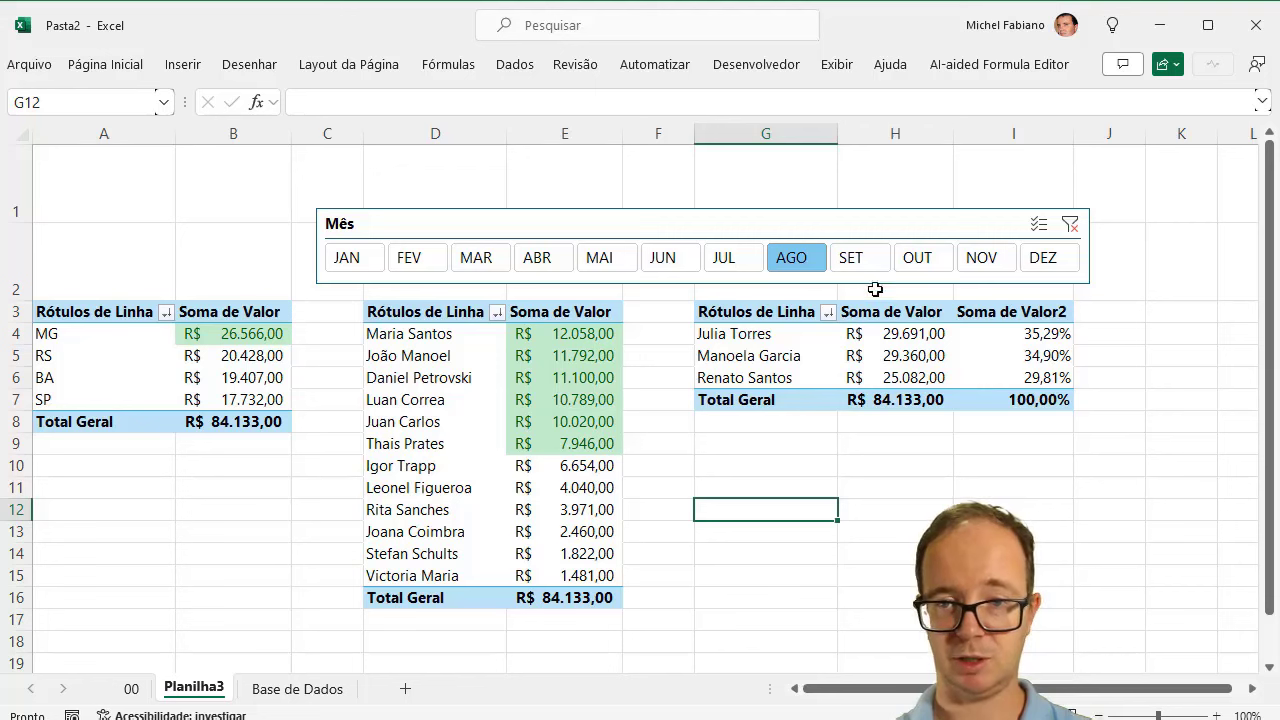
pyautogui.click(858, 260)
pyautogui.click(925, 258)
pyautogui.click(1010, 260)
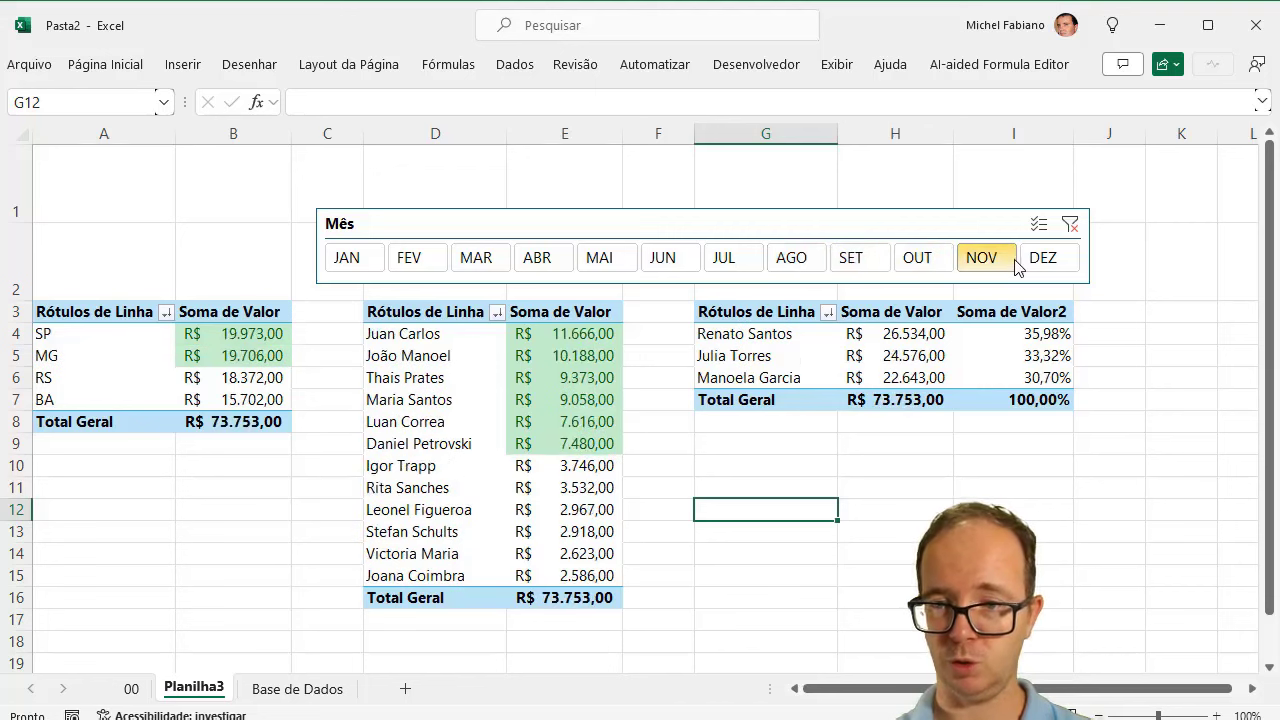
pyautogui.click(1040, 260)
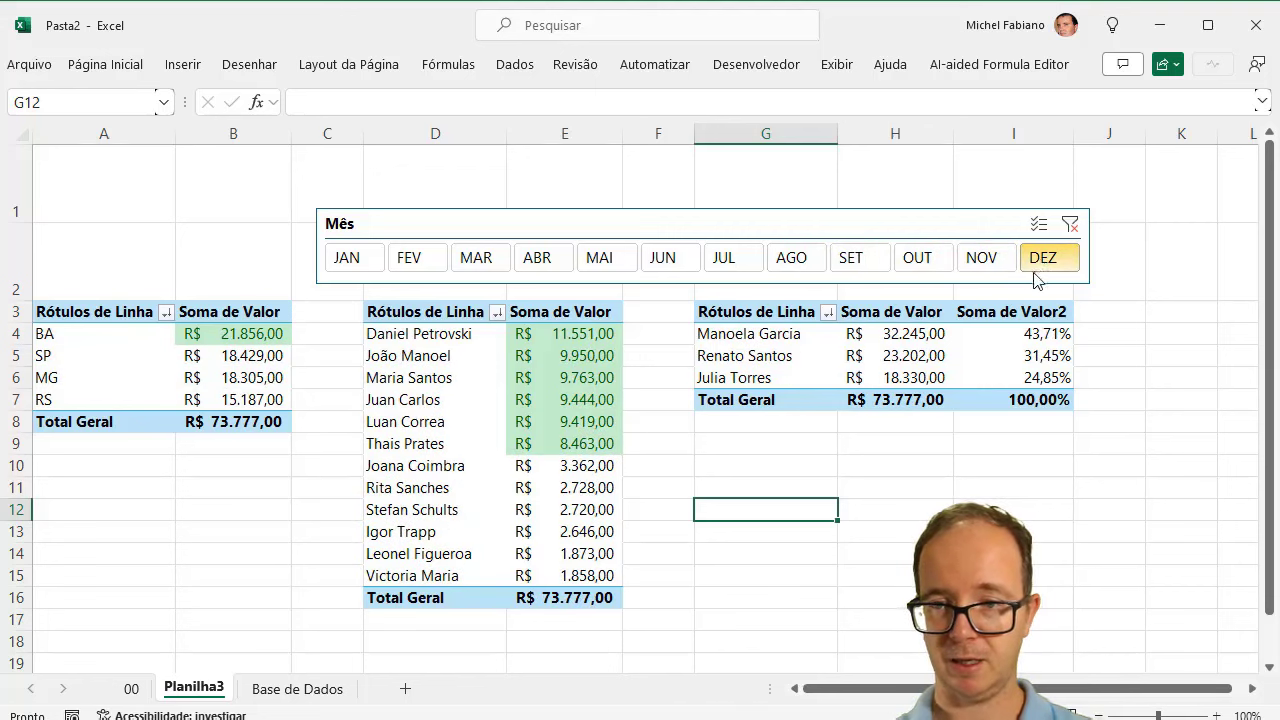
# Step: Add solid-fill green data bars to the supervisor percentages in I4:I6
pyautogui.moveTo(986, 334); pyautogui.dragTo(986, 381)
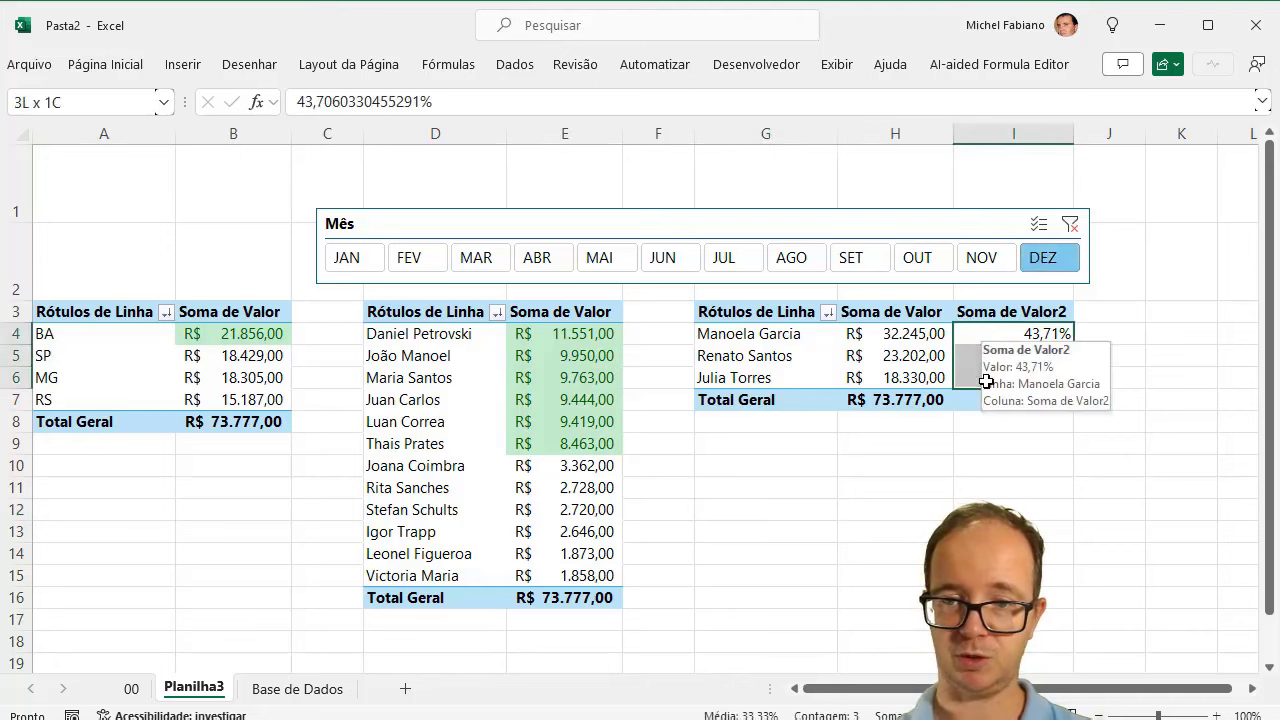
pyautogui.click(112, 66)
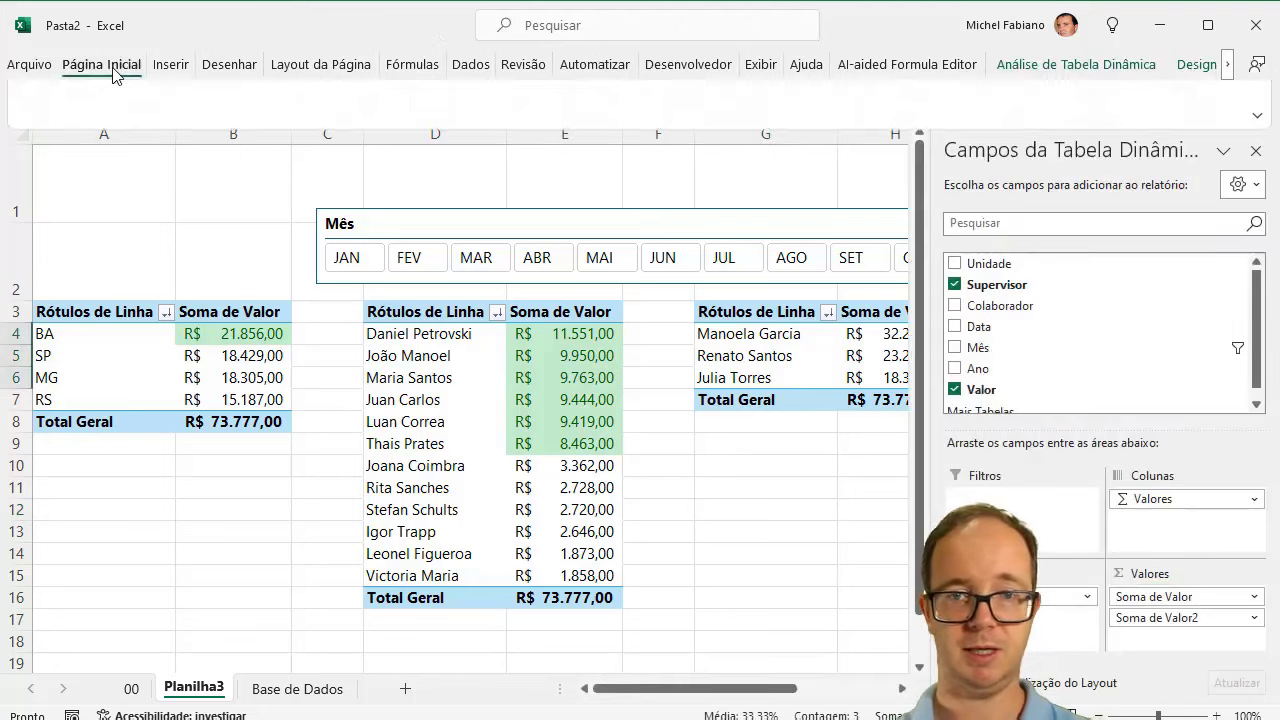
pyautogui.click(740, 97)
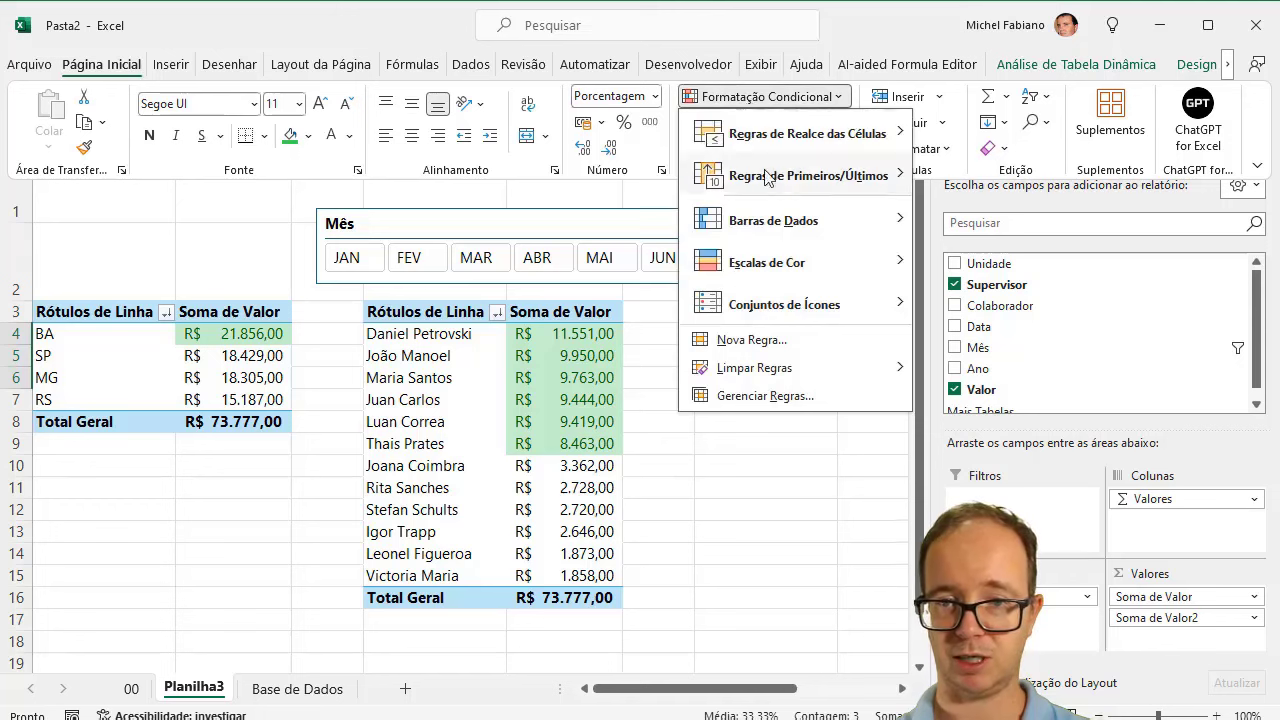
pyautogui.moveTo(800, 228)
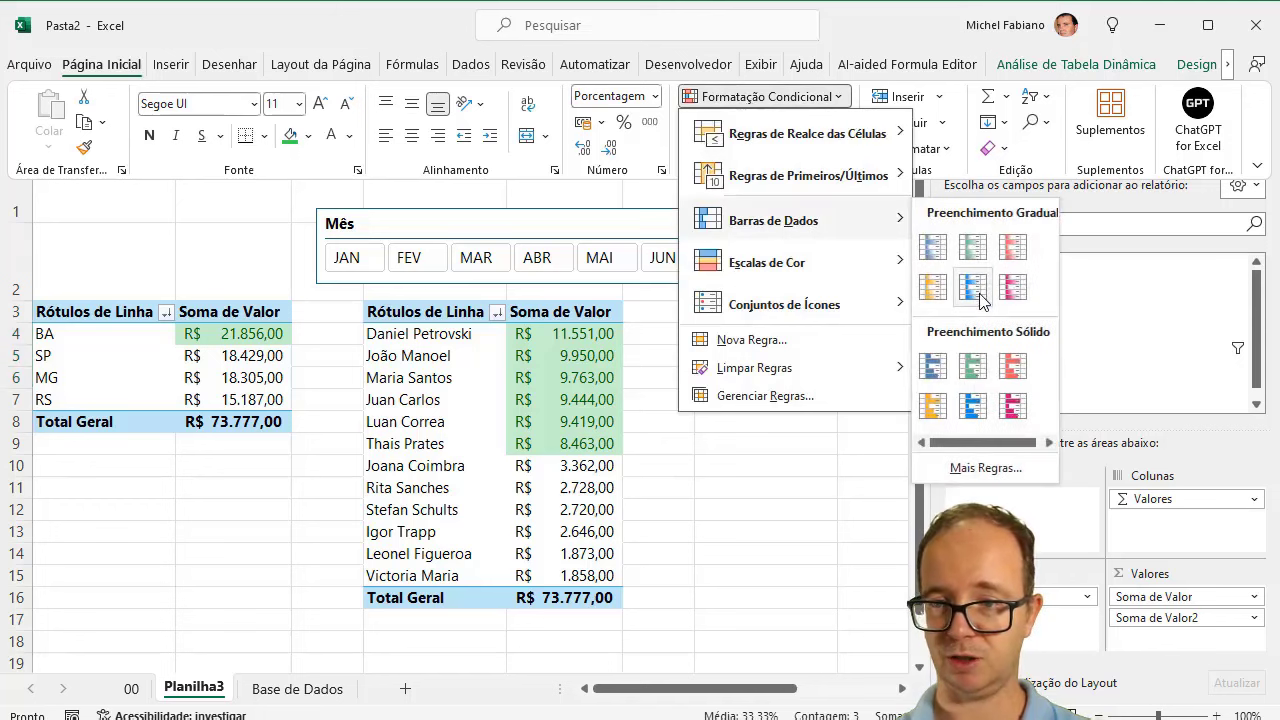
pyautogui.click(975, 365)
pyautogui.click(832, 465)
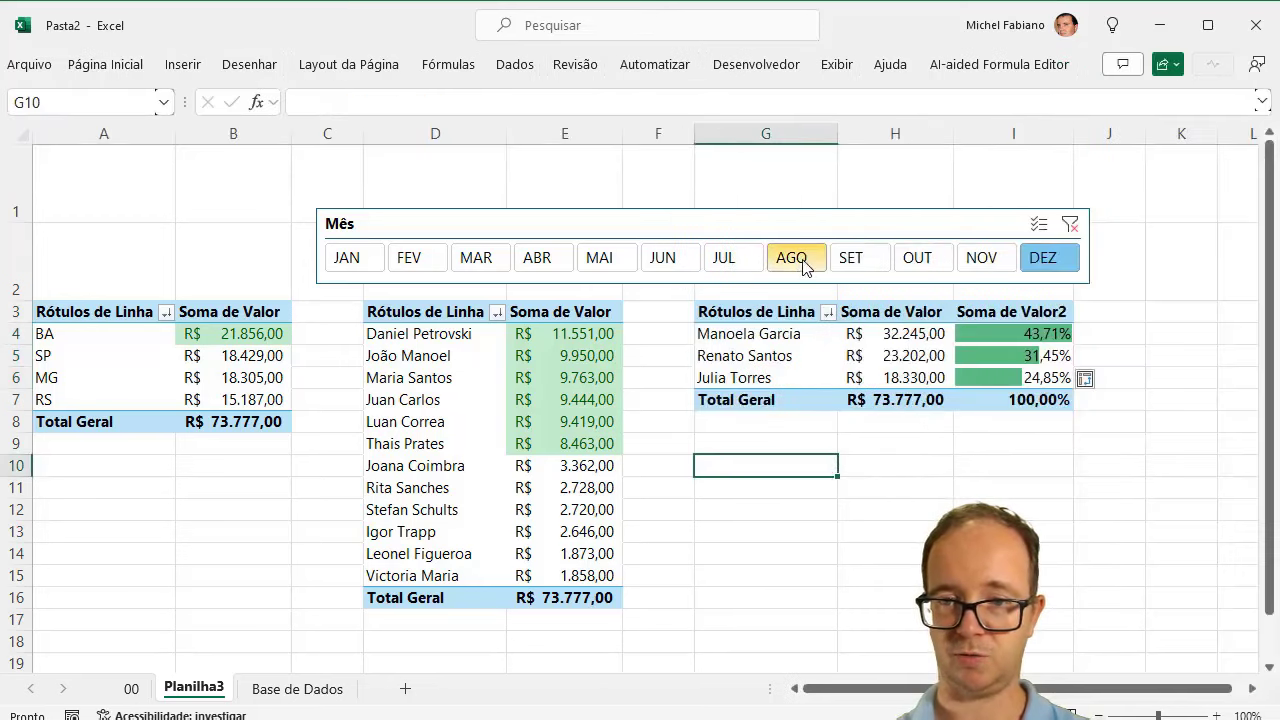
# Step: Test the Mês slicer from August back to January, ending on JAN (R$ 64.036,00)
pyautogui.click(802, 262)
pyautogui.click(745, 263)
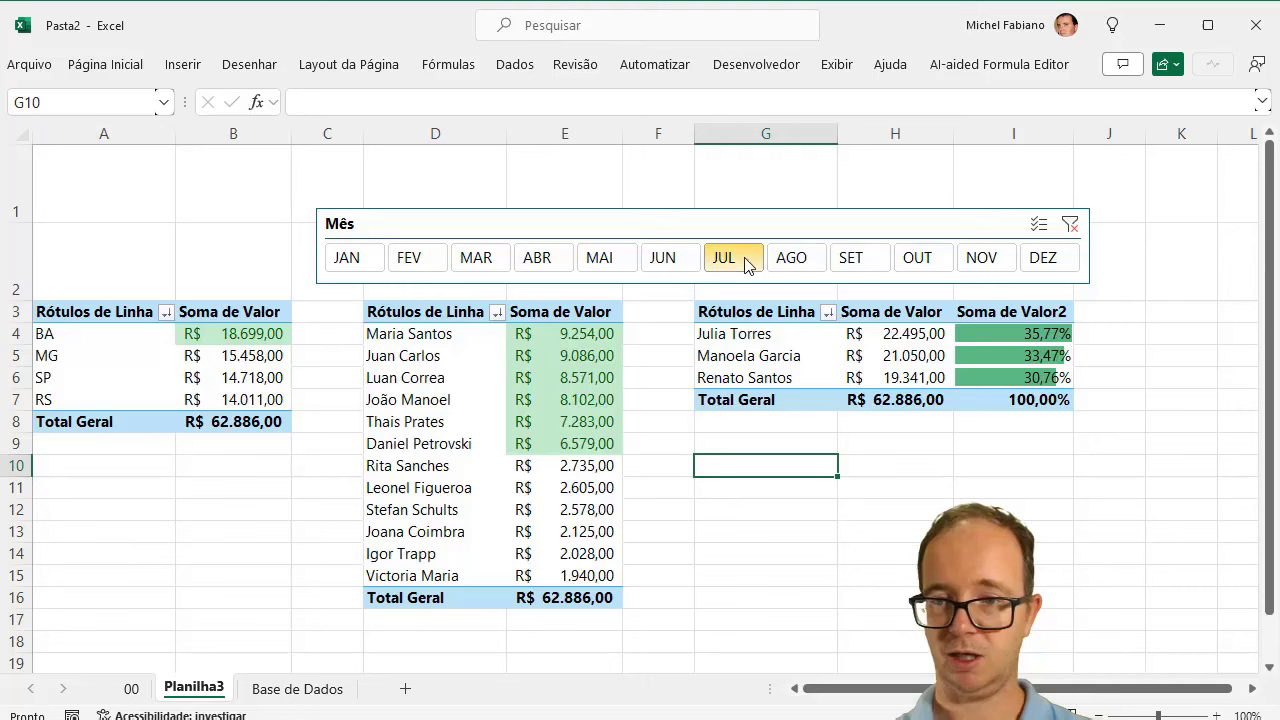
pyautogui.click(663, 262)
pyautogui.click(562, 260)
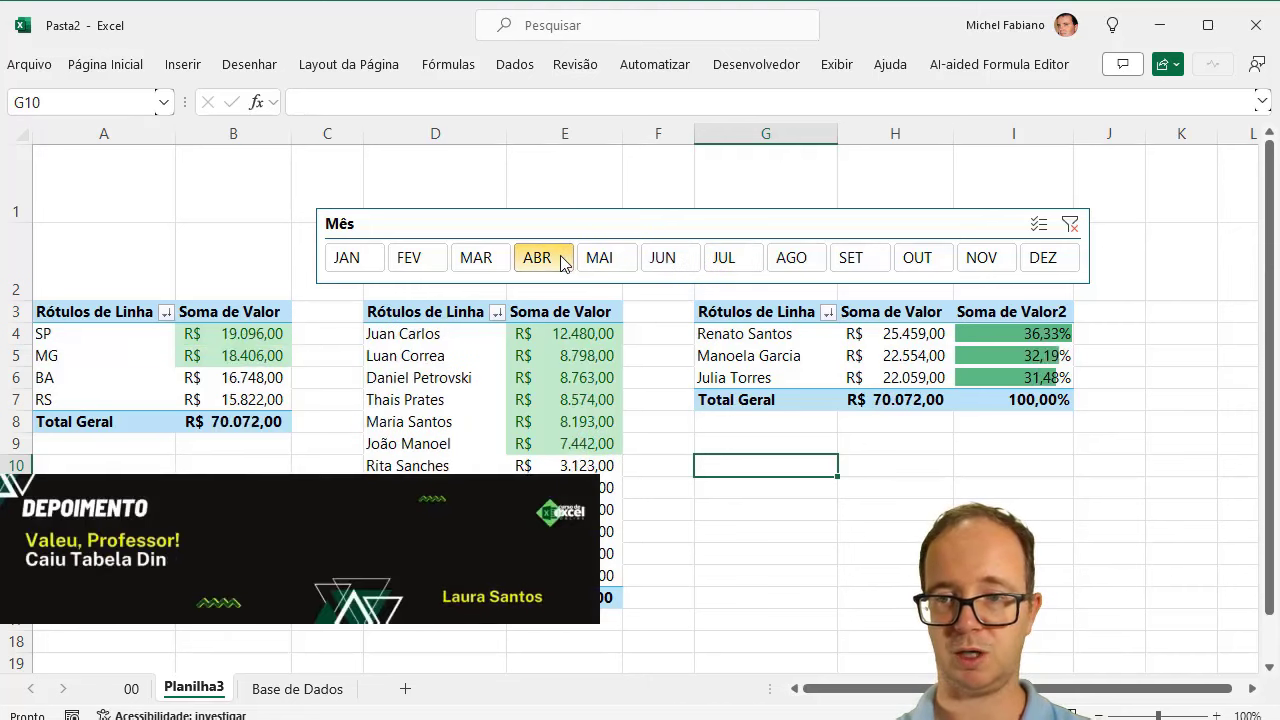
pyautogui.click(496, 260)
pyautogui.click(433, 264)
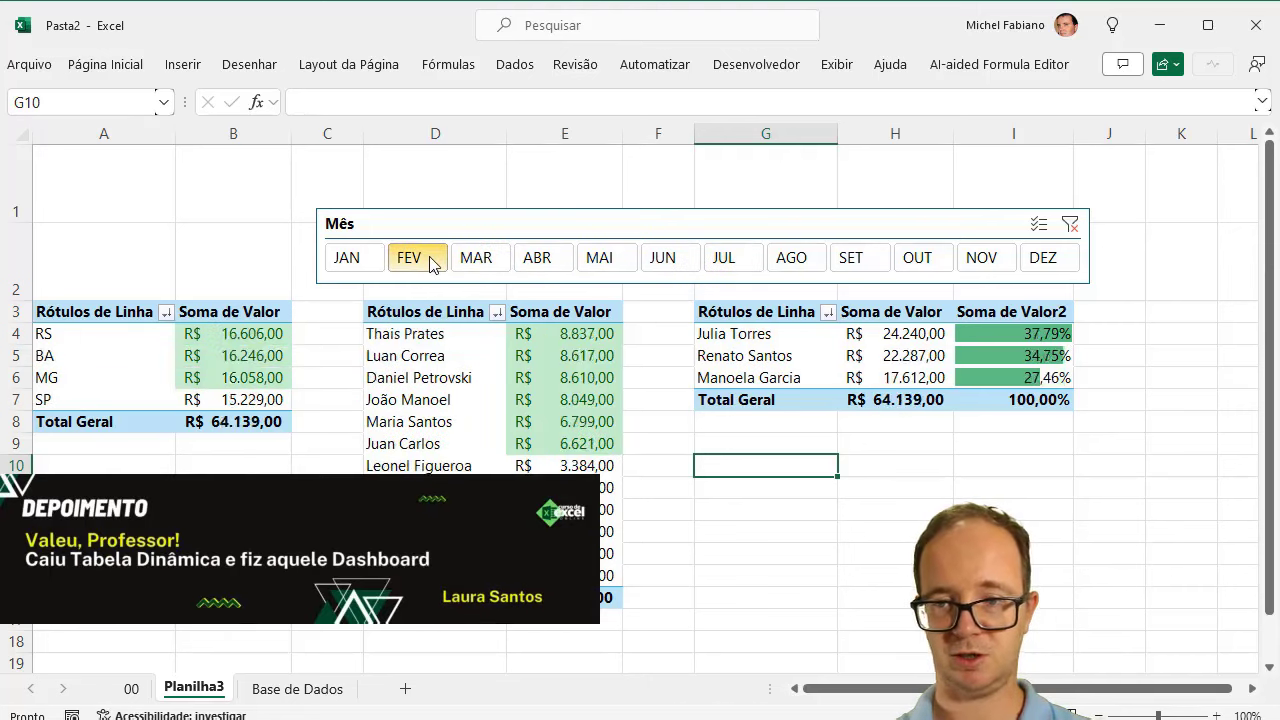
pyautogui.click(365, 261)
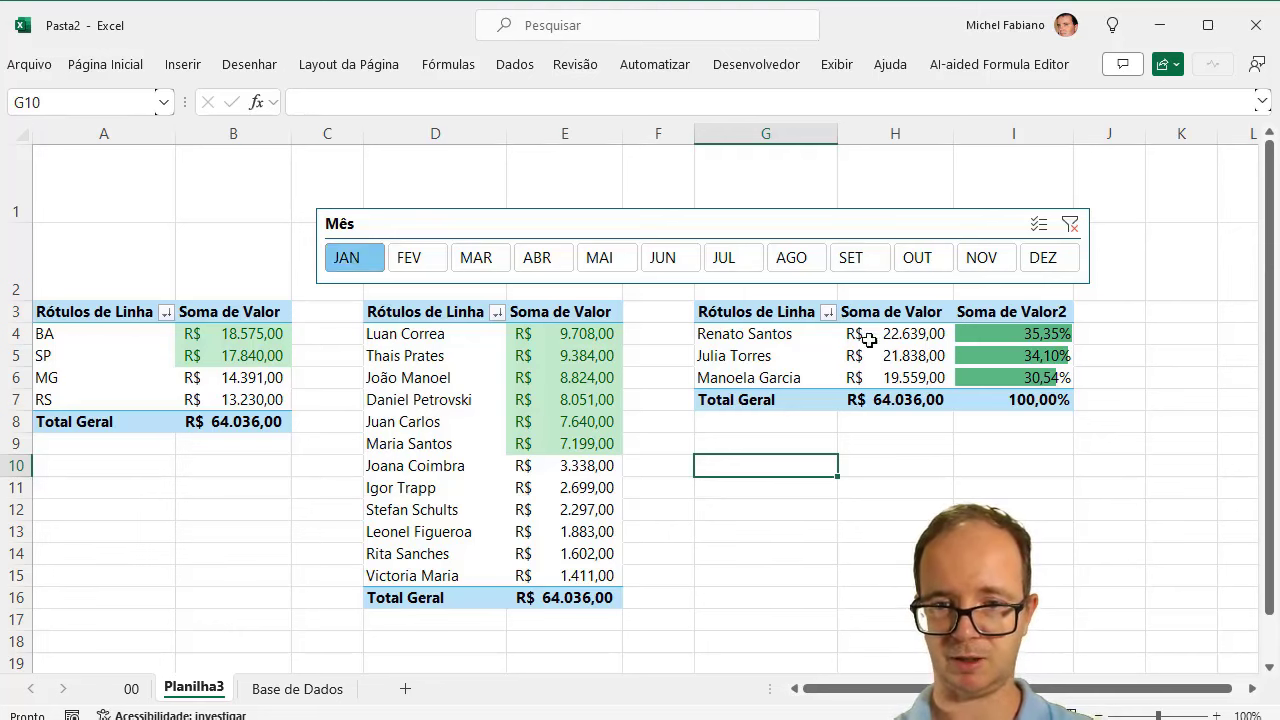
# Step: Insert a 2D pie PivotChart of the supervisor totals and move it right of the tables
pyautogui.click(901, 340)
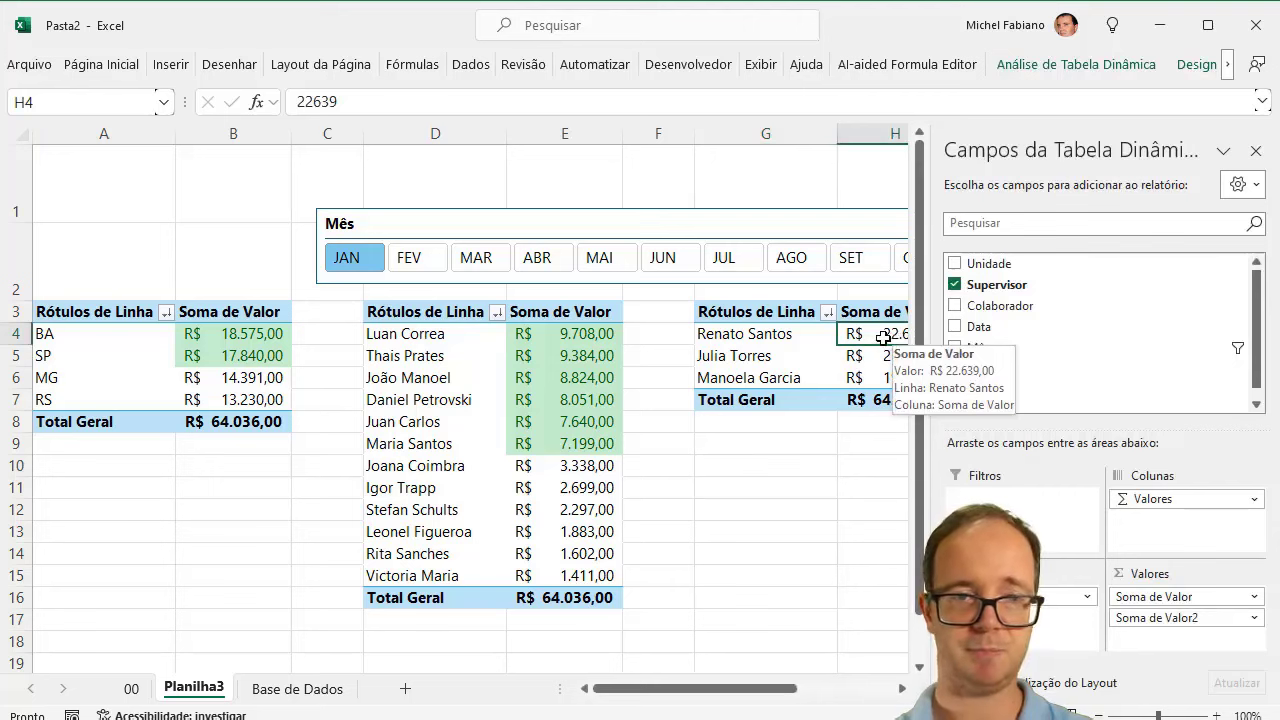
pyautogui.click(174, 66)
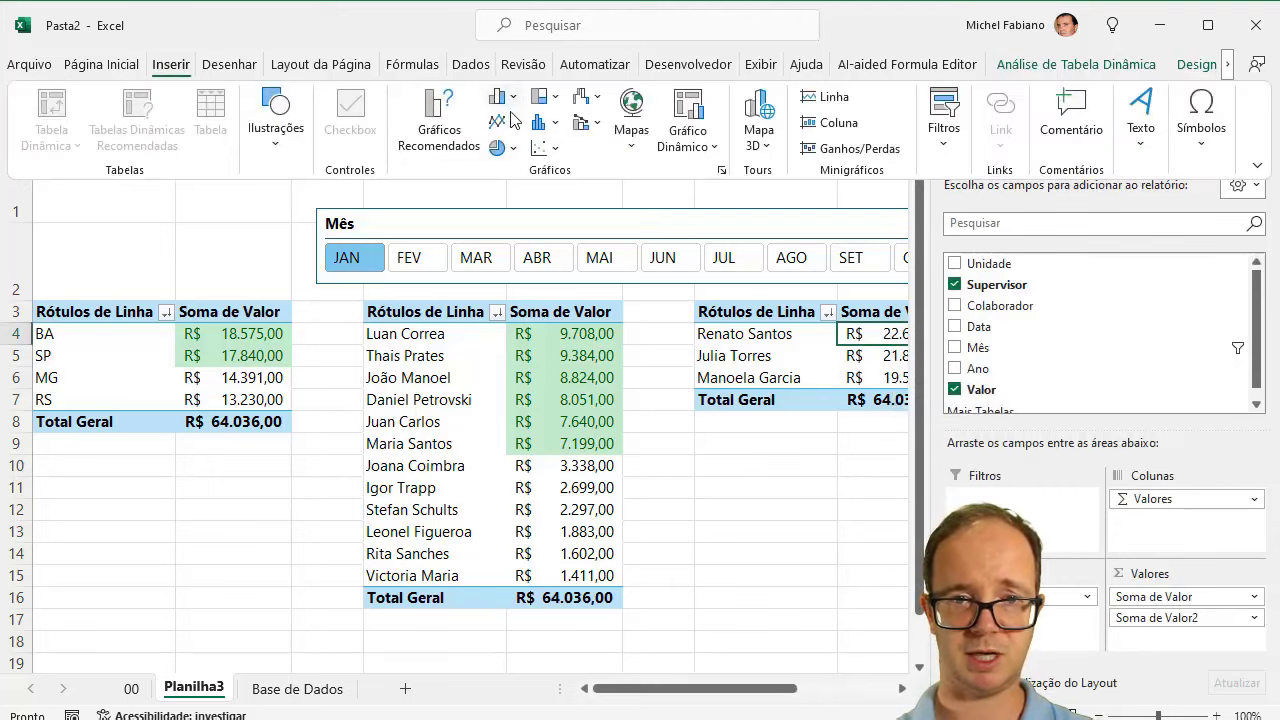
pyautogui.click(512, 148)
pyautogui.click(522, 216)
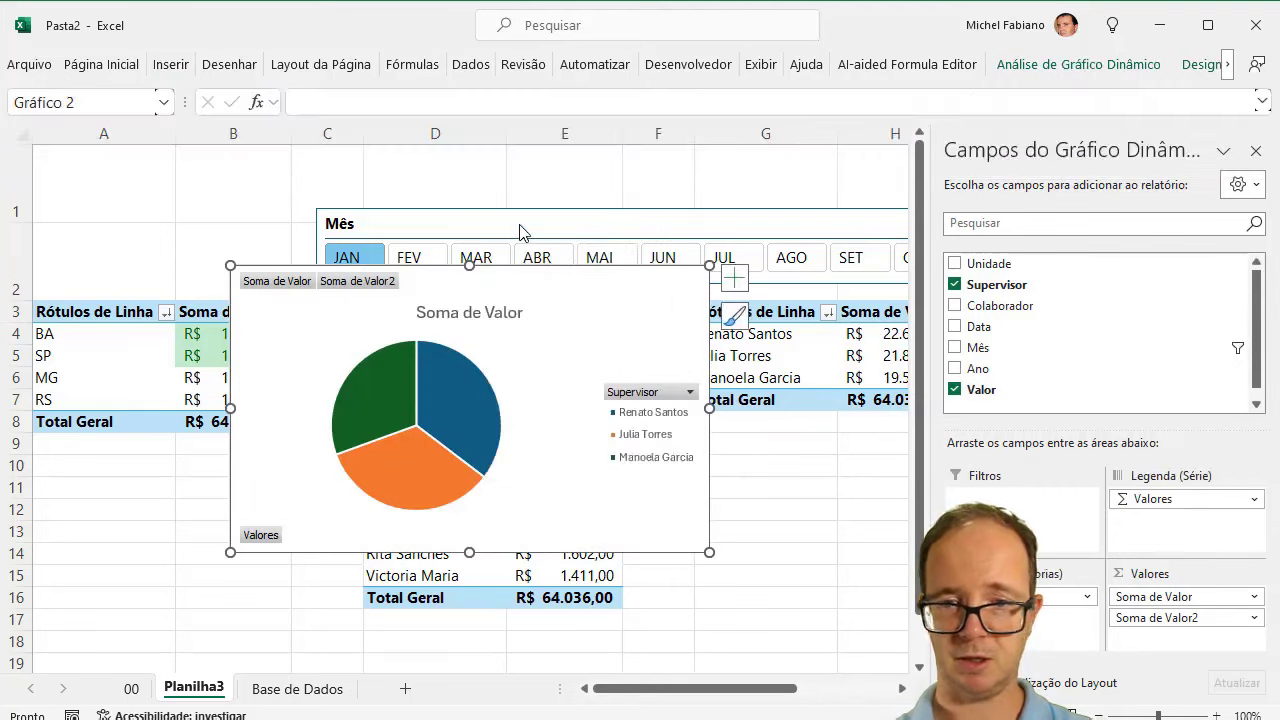
pyautogui.click(1256, 151)
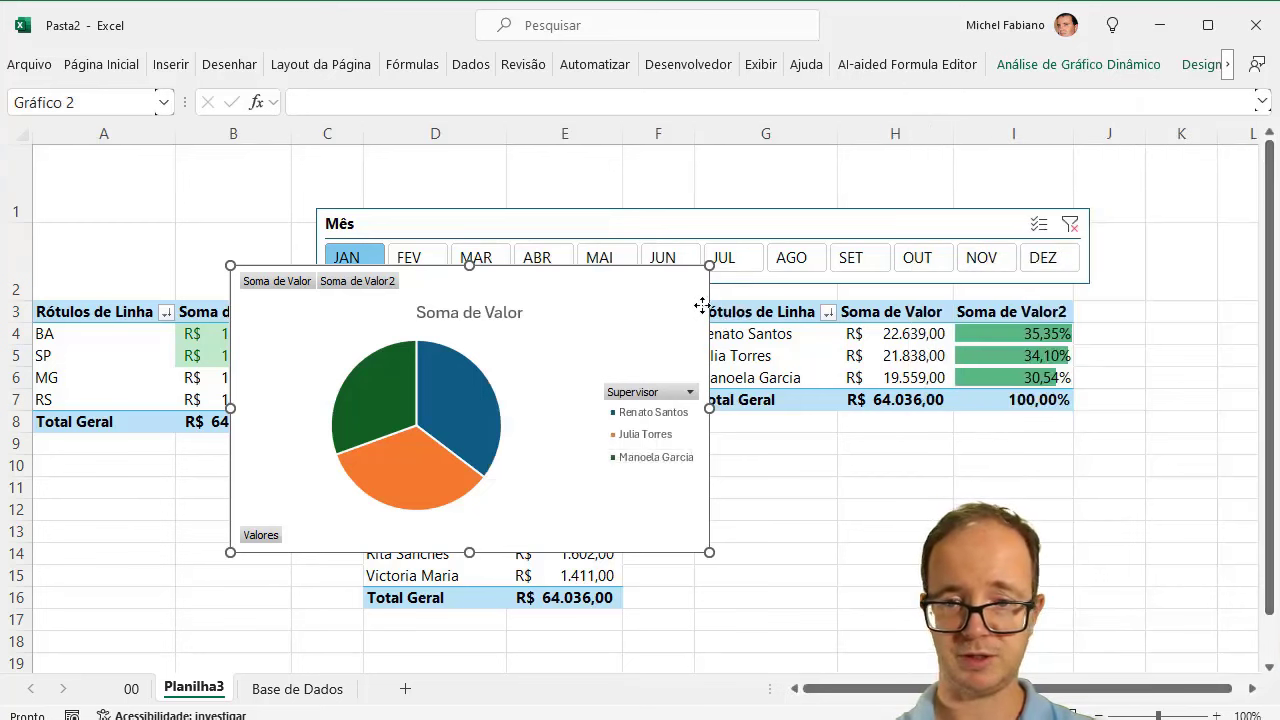
pyautogui.moveTo(641, 299); pyautogui.dragTo(1002, 348)
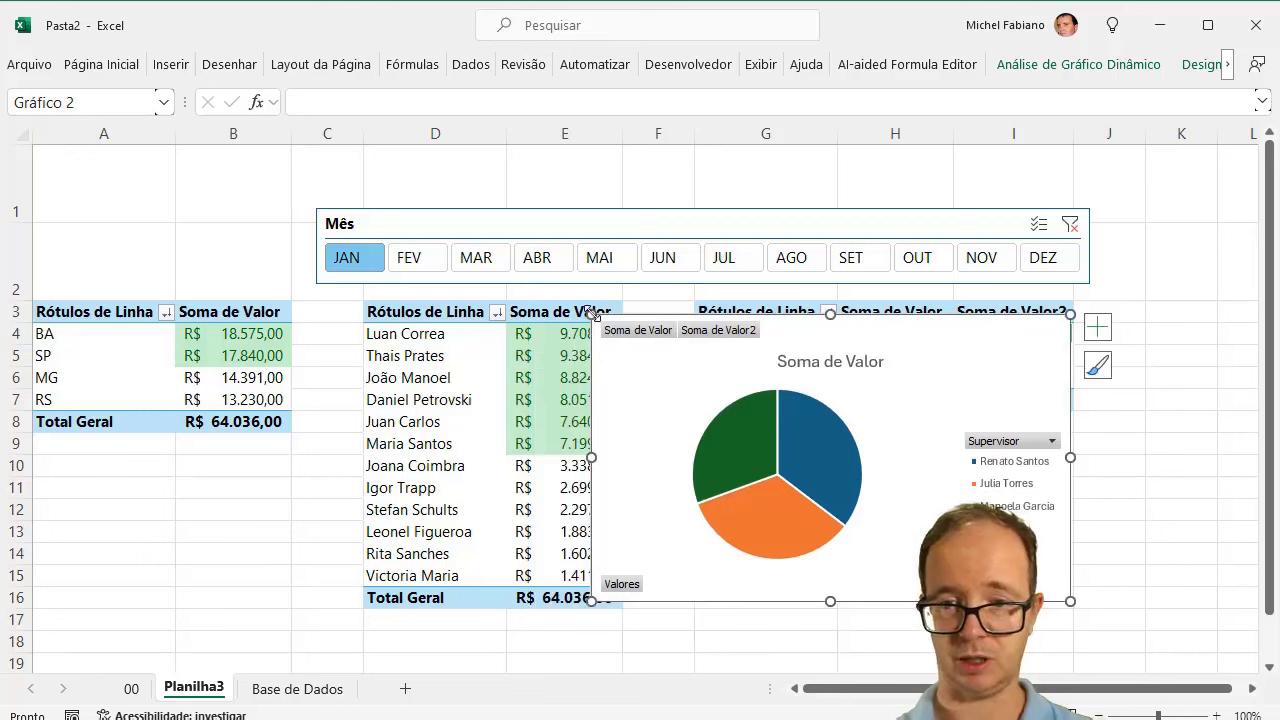
# Step: Apply the Layout Rápido layout that adds percentage labels to the pie slices
pyautogui.click(1120, 66)
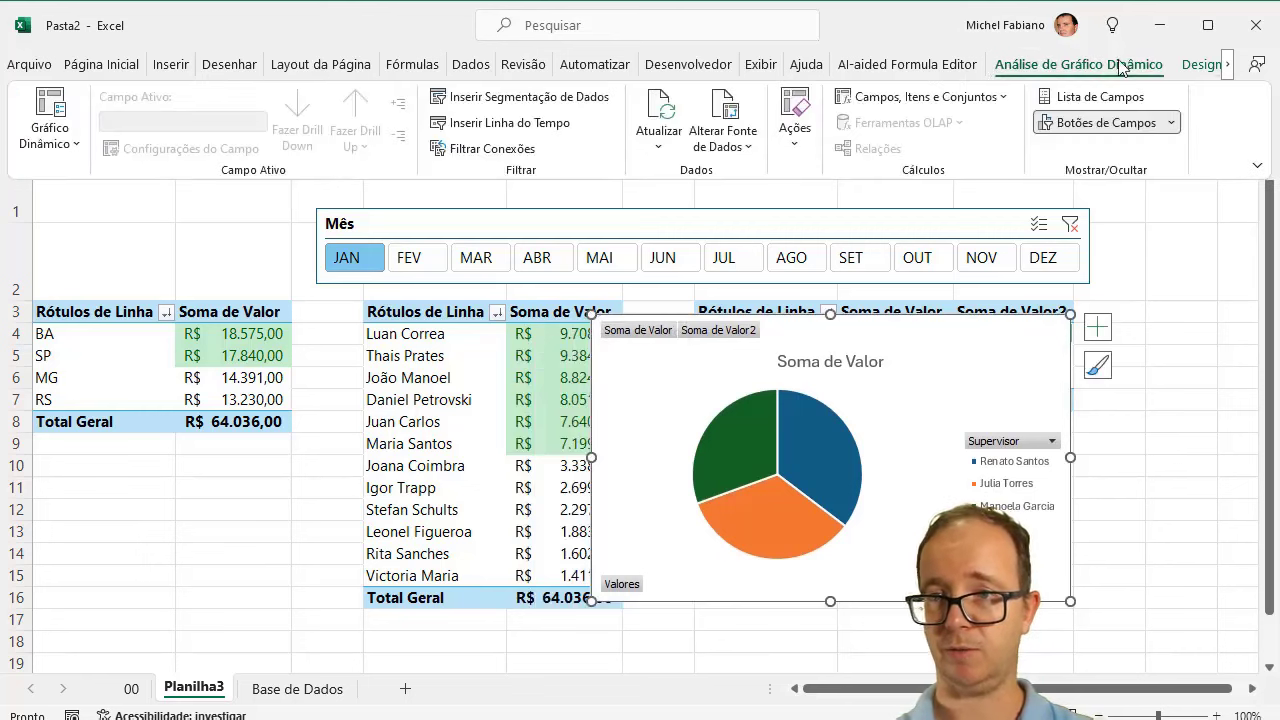
pyautogui.click(1203, 64)
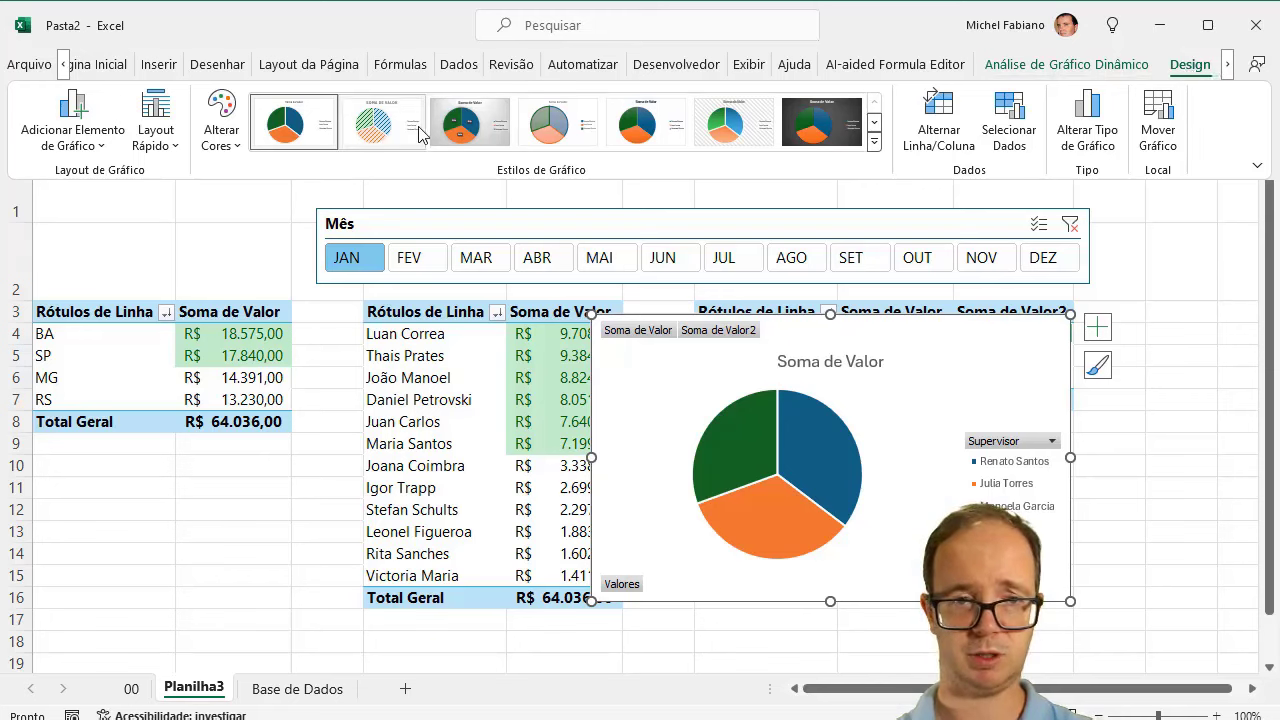
pyautogui.click(1229, 67)
pyautogui.click(1229, 66)
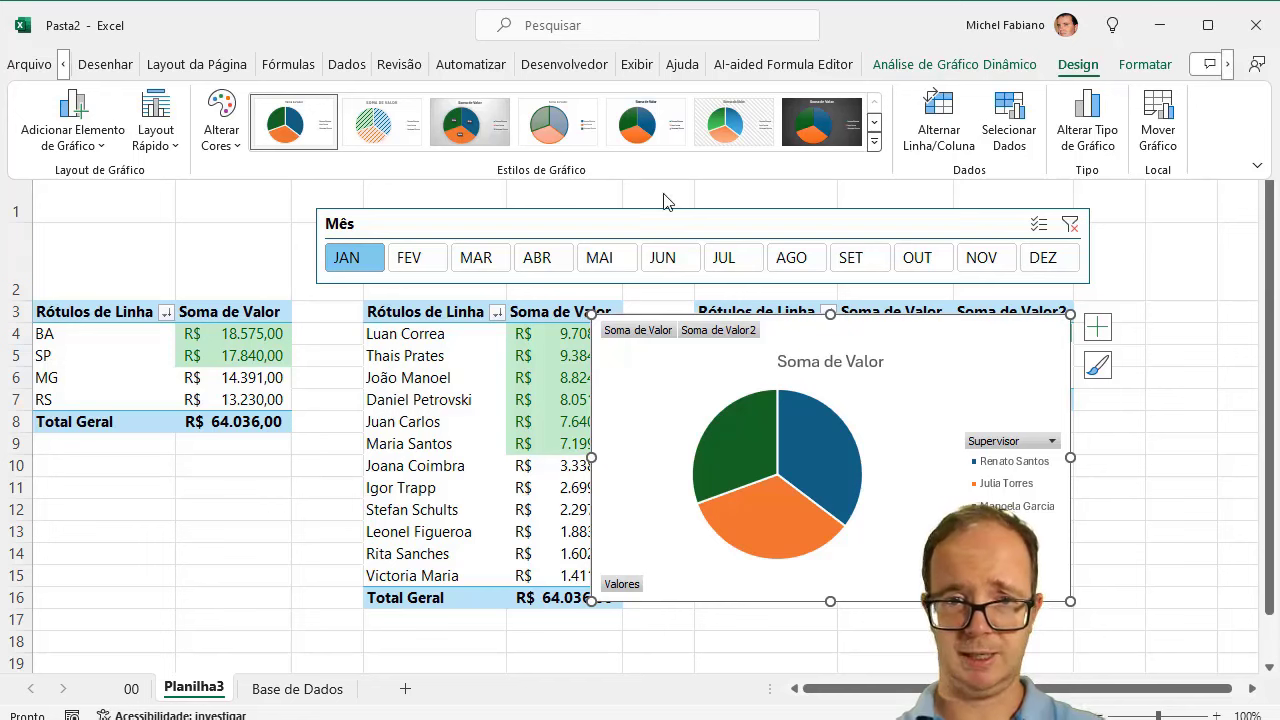
pyautogui.click(156, 135)
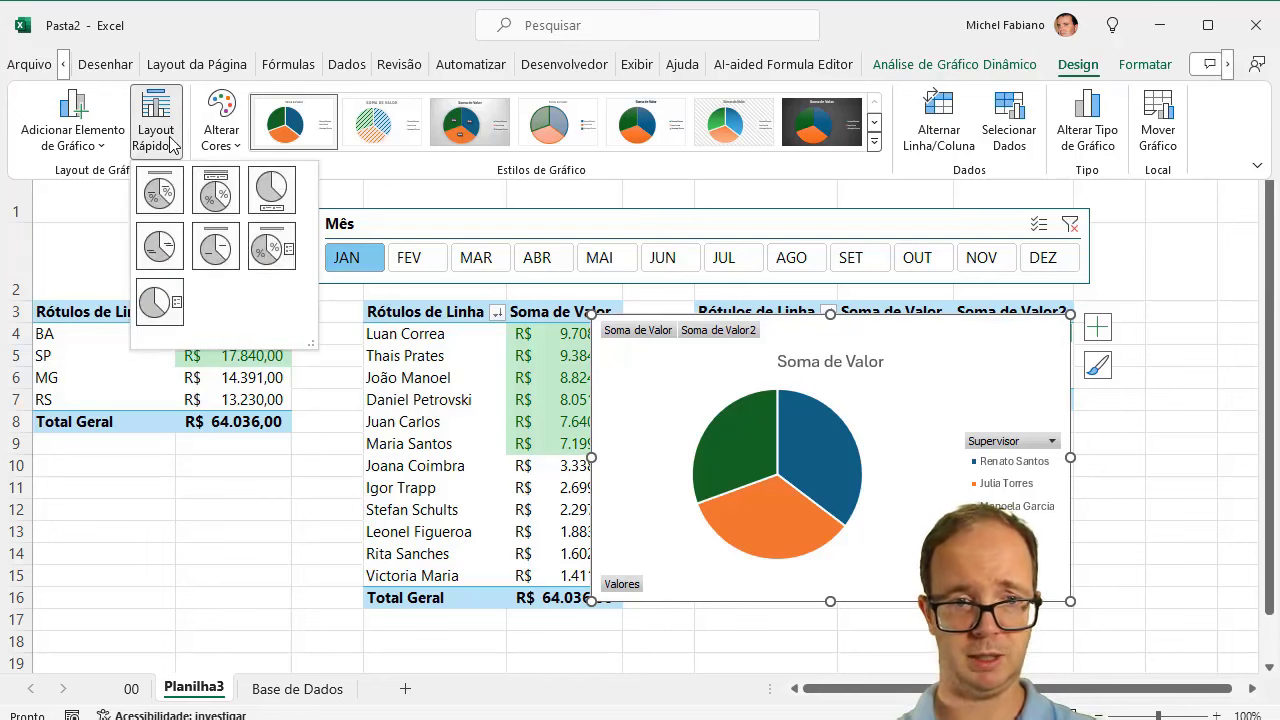
pyautogui.click(220, 210)
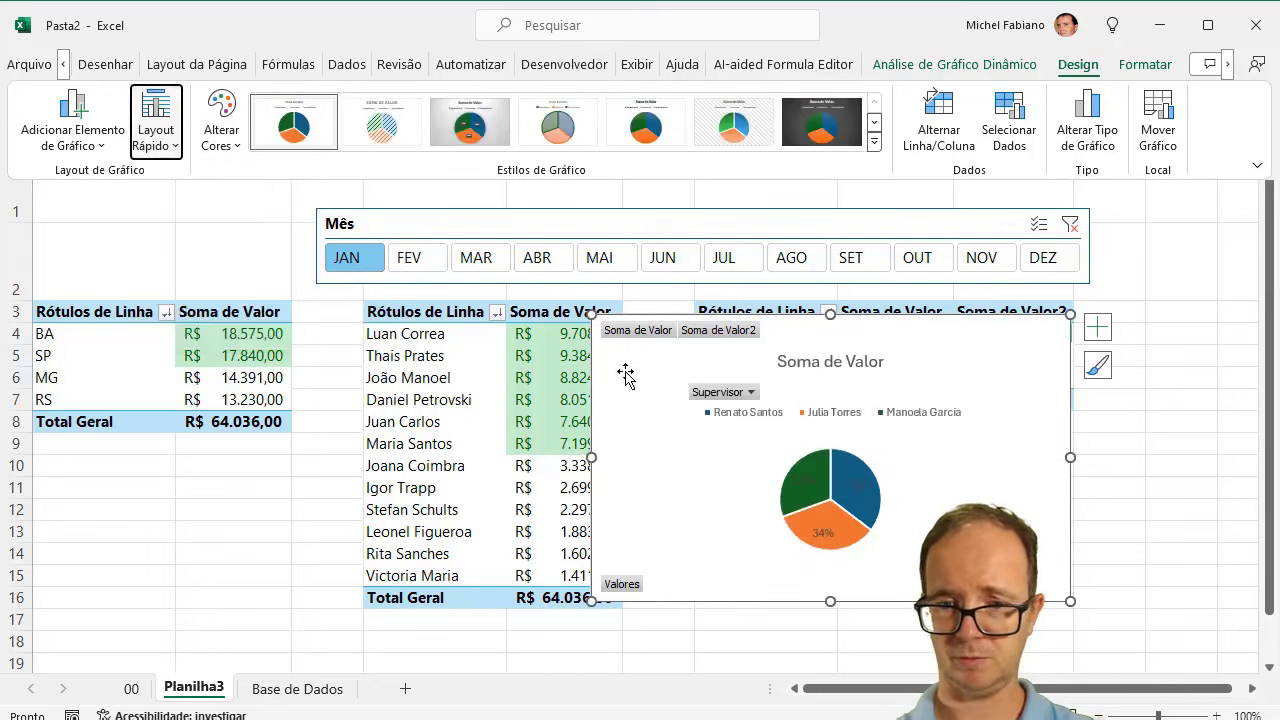
# Step: Delete the pie chart's legend so the pie grows
pyautogui.click(800, 430)
pyautogui.click(820, 420)
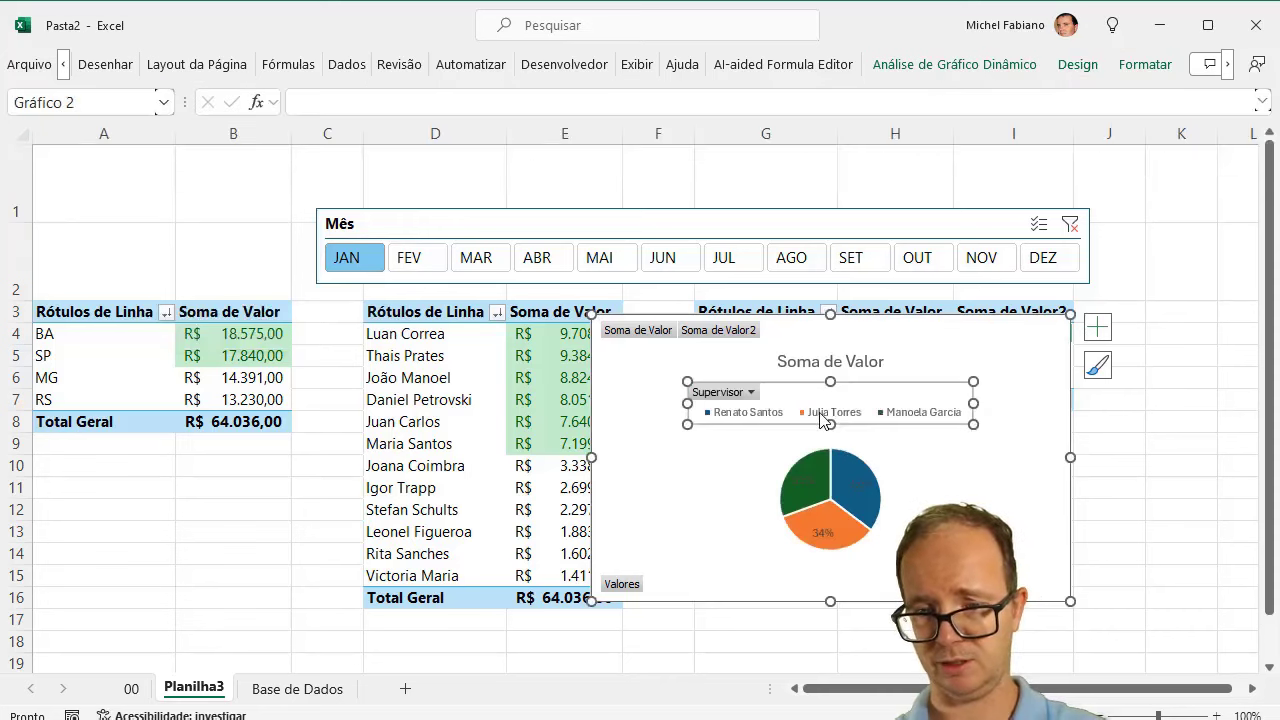
pyautogui.press('Delete')
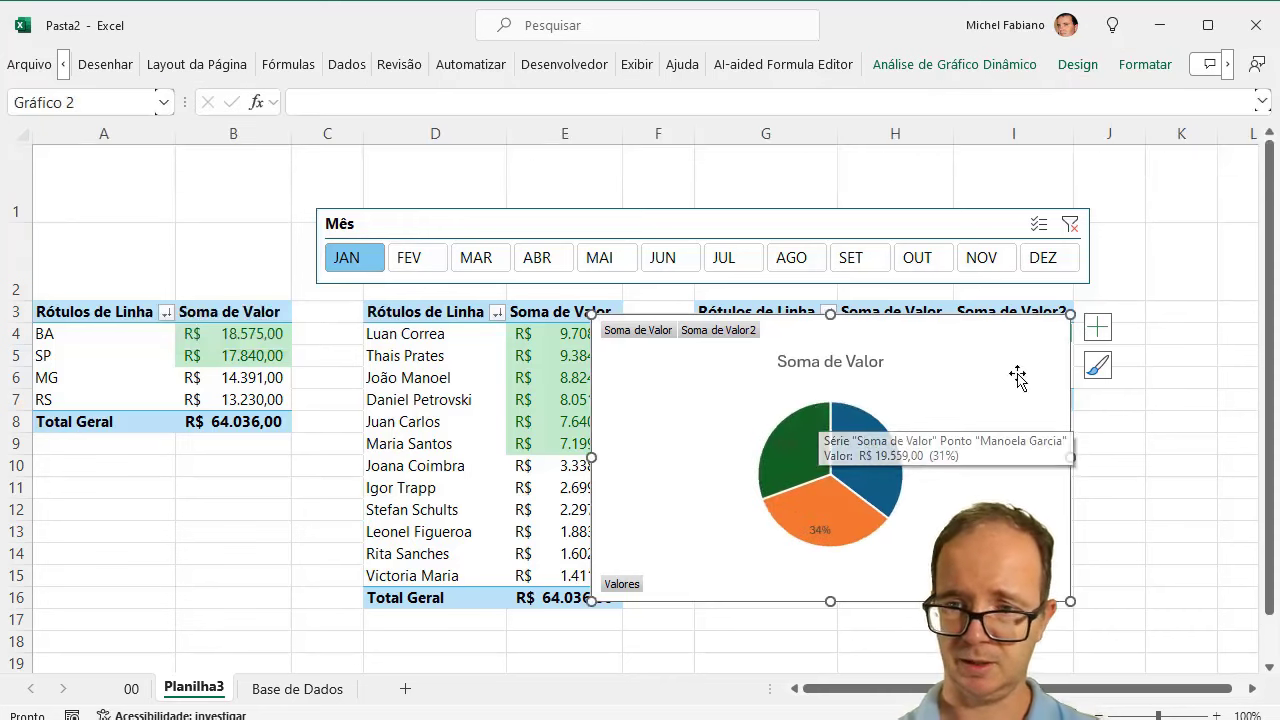
pyautogui.click(1106, 336)
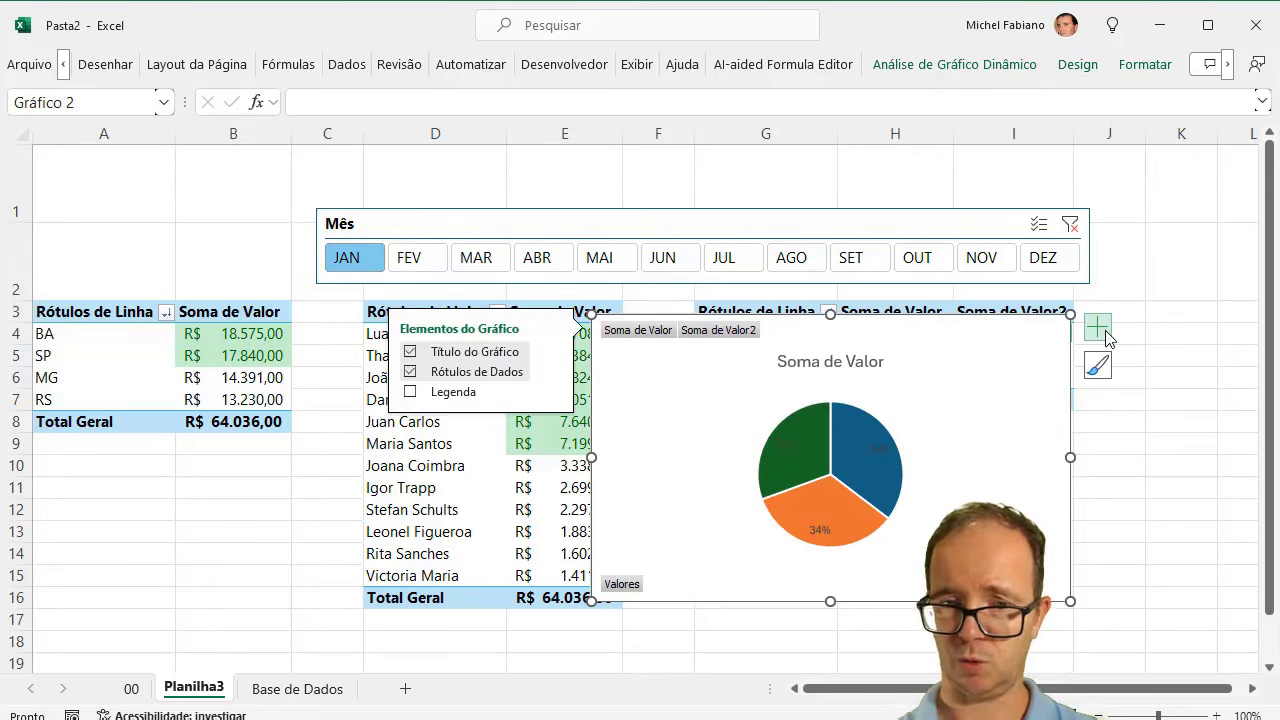
# Step: Add data callouts with supervisor name and percentage, and hide all chart field buttons
pyautogui.click(555, 374)
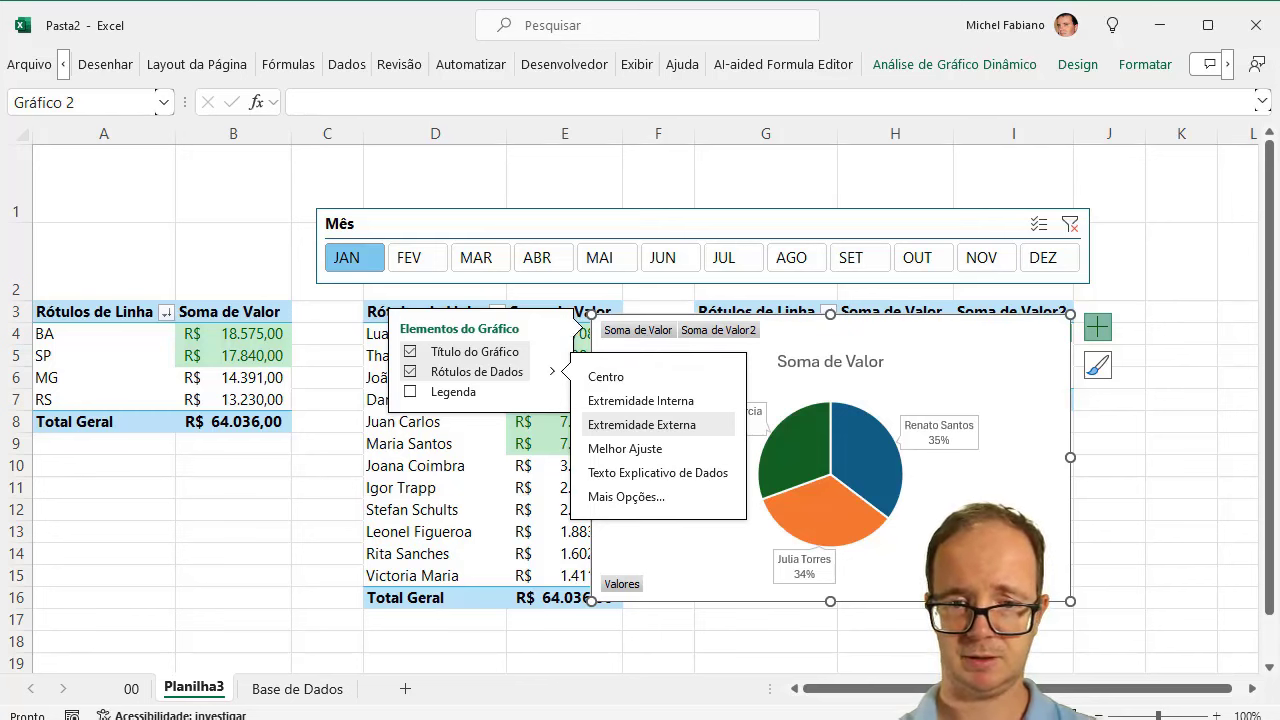
pyautogui.click(205, 530)
pyautogui.click(1020, 428)
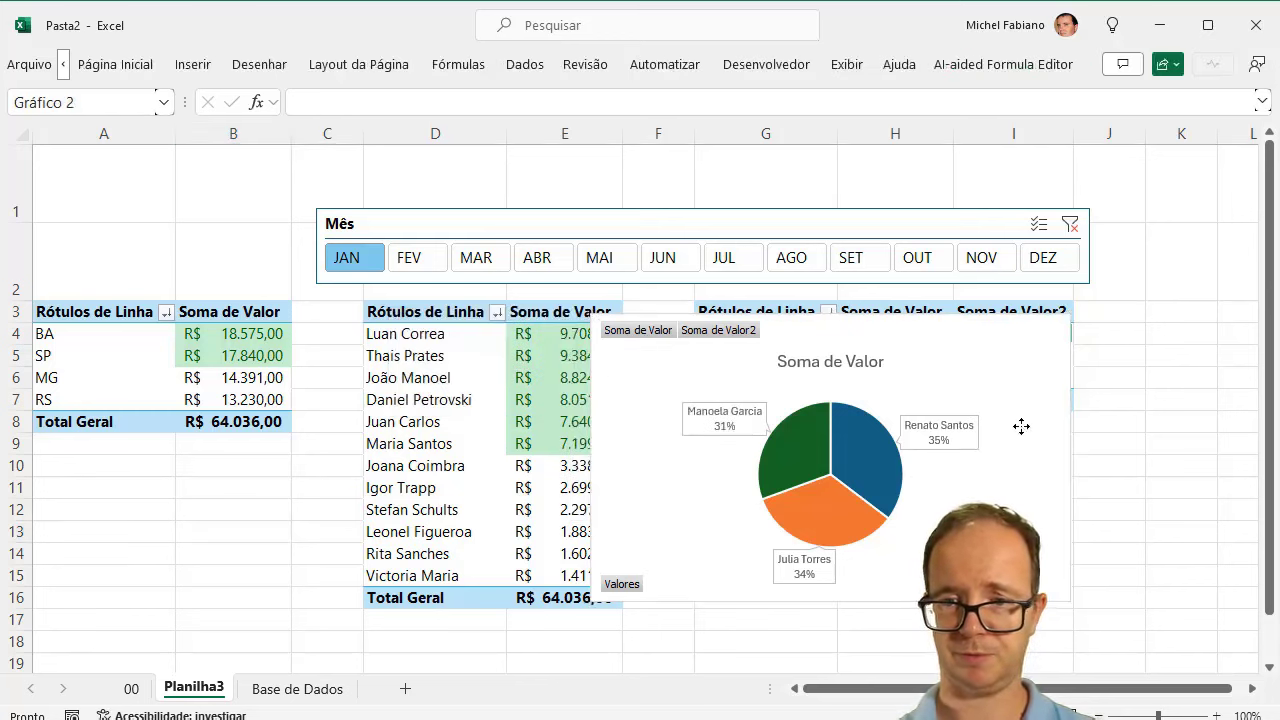
pyautogui.click(1127, 68)
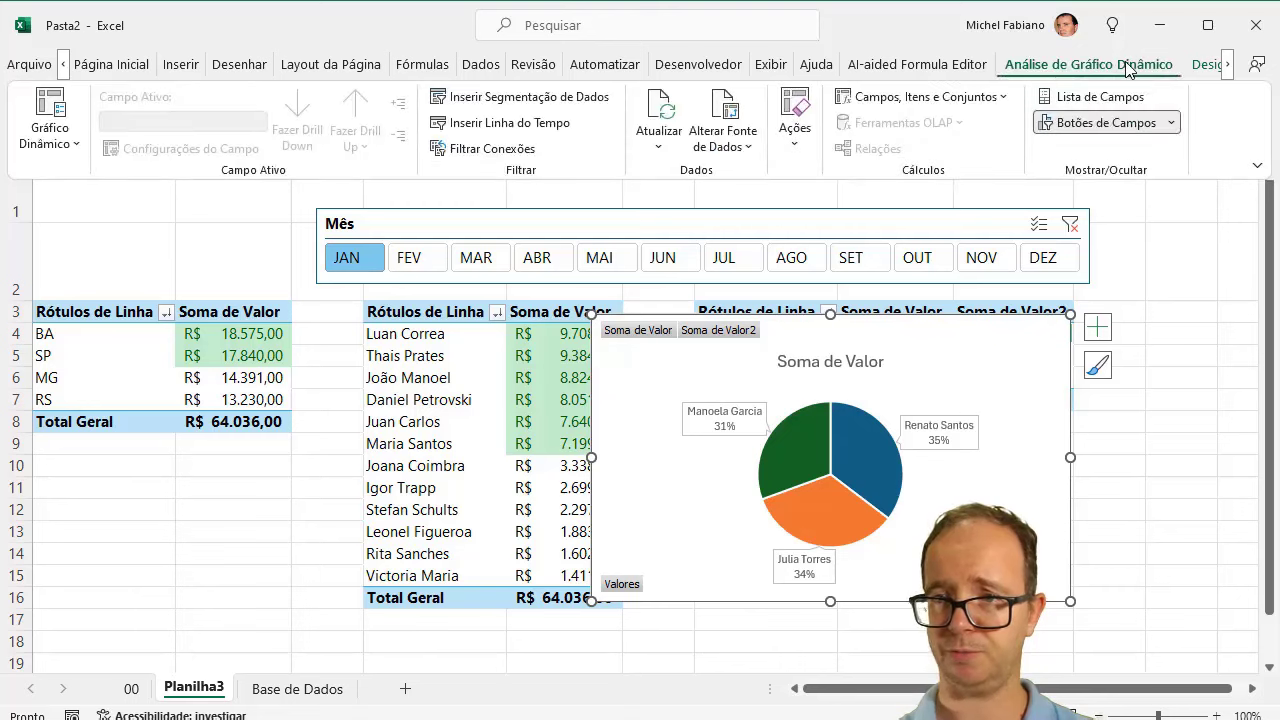
pyautogui.click(1171, 122)
pyautogui.click(1000, 291)
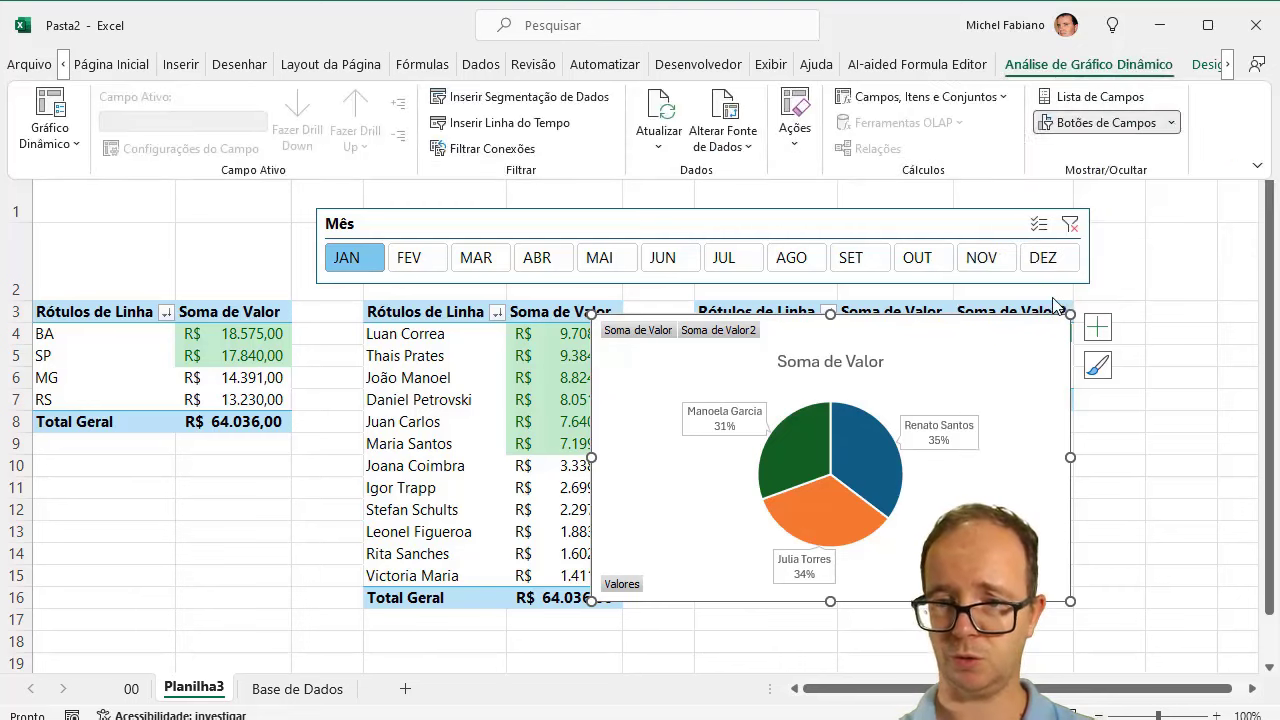
# Step: Delete the pie chart's Soma de Valor title
pyautogui.click(866, 343)
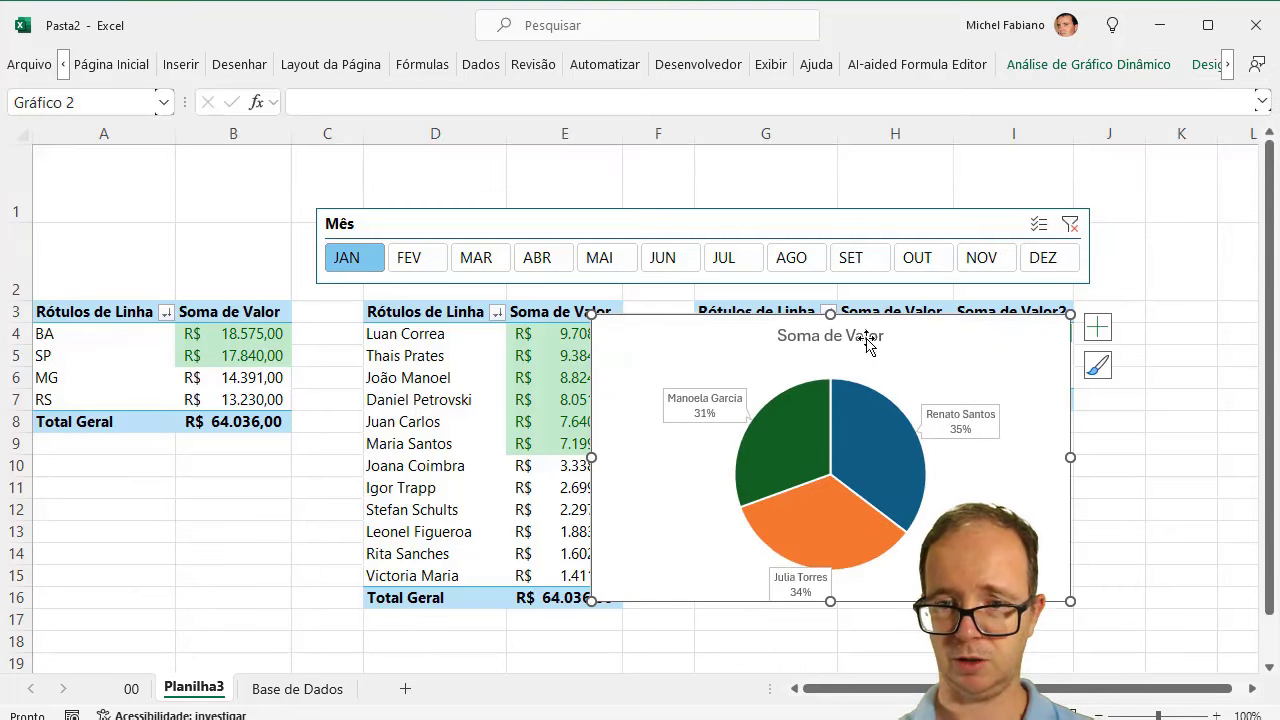
pyautogui.click(847, 336)
pyautogui.press('Delete')
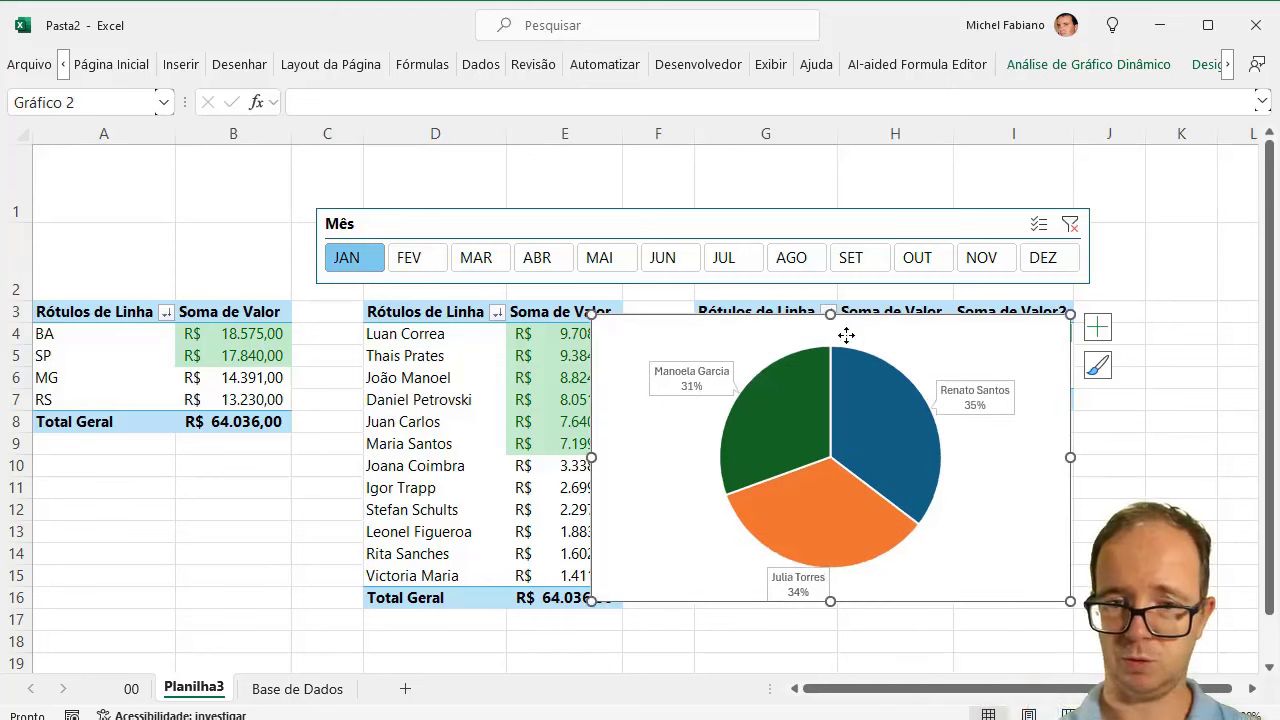
# Step: Shrink the pie chart and fit it beneath the supervisor table, spanning columns G to I
pyautogui.moveTo(591, 314); pyautogui.dragTo(769, 377)
pyautogui.moveTo(937, 402); pyautogui.dragTo(919, 448)
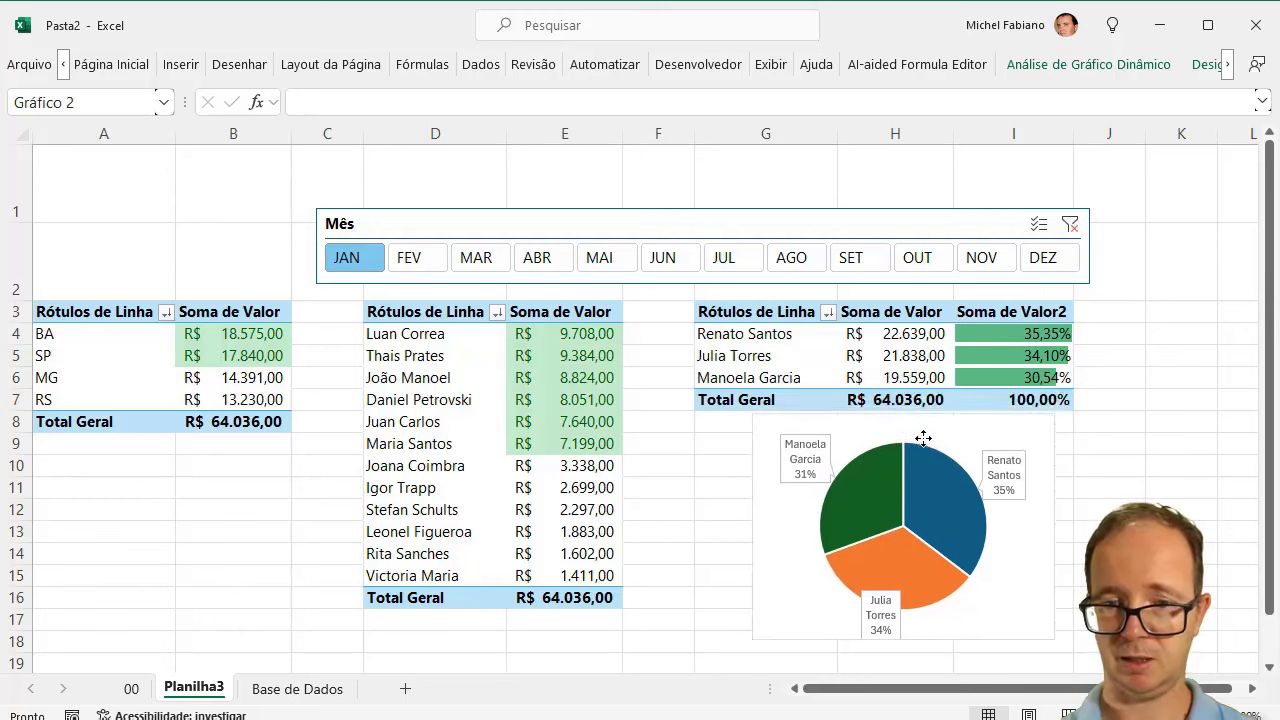
pyautogui.moveTo(903, 650); pyautogui.dragTo(903, 615)
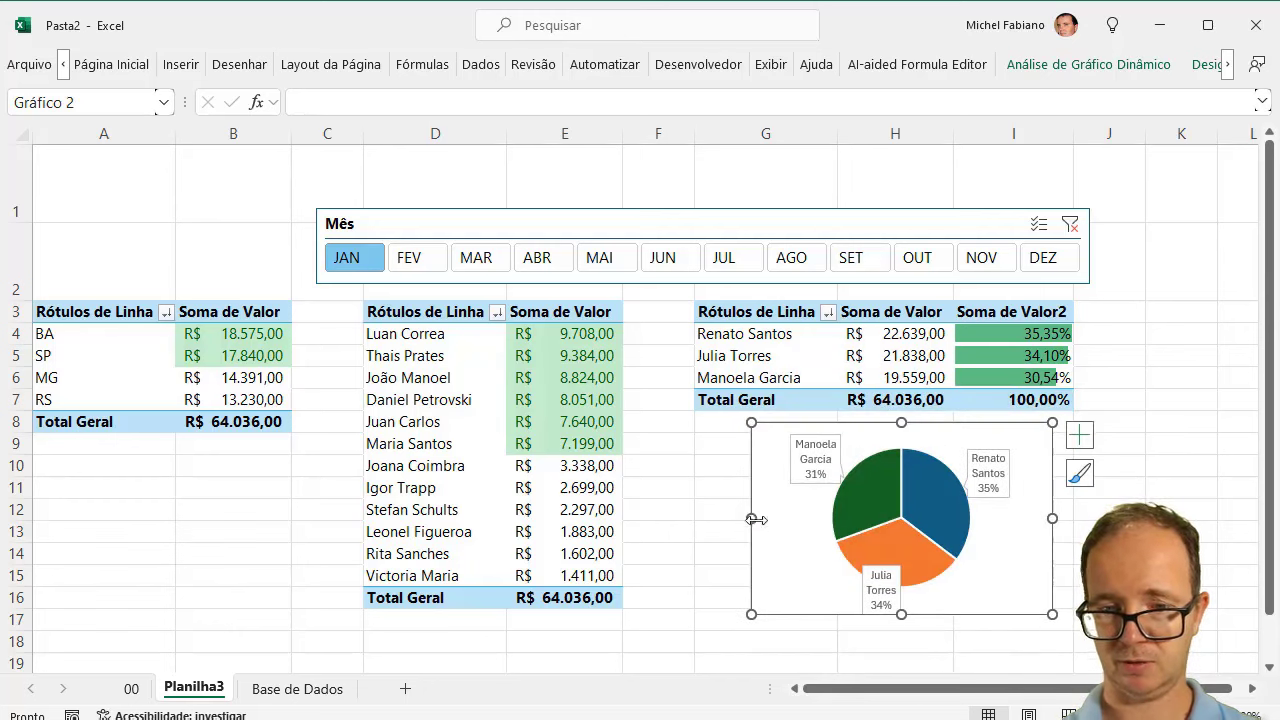
pyautogui.moveTo(751, 518); pyautogui.dragTo(705, 518)
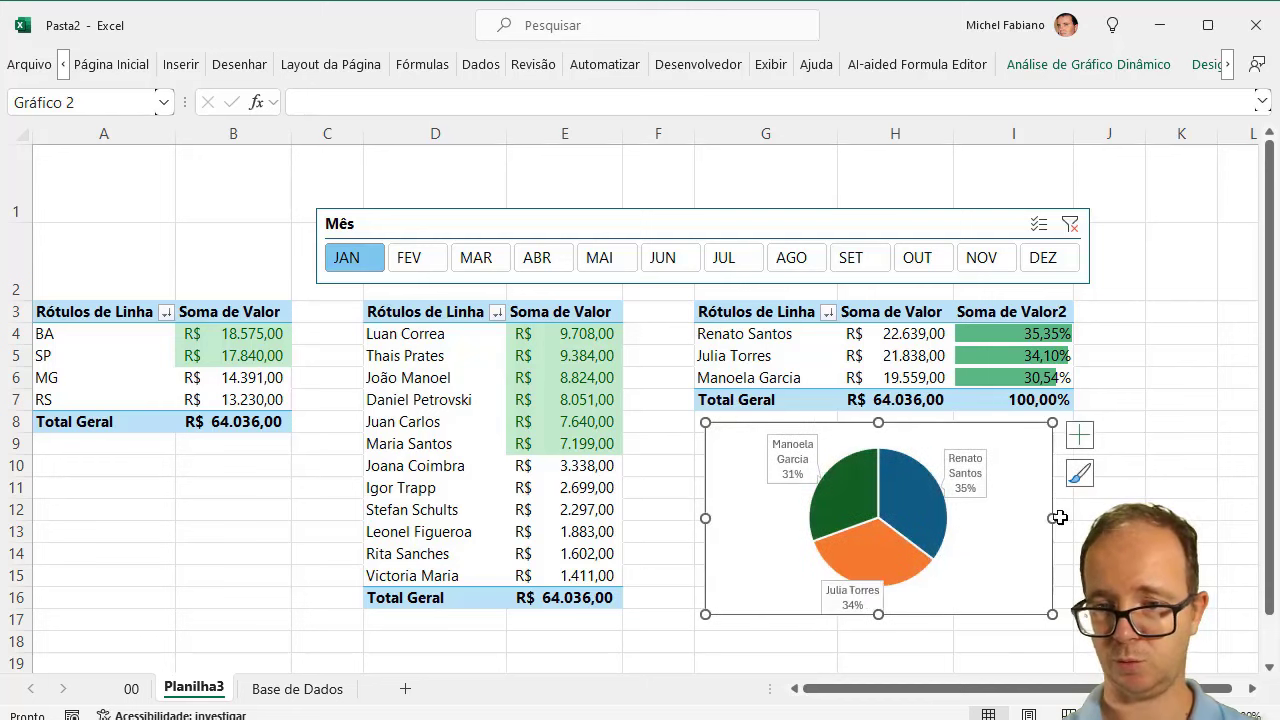
pyautogui.moveTo(1055, 516); pyautogui.dragTo(1071, 516)
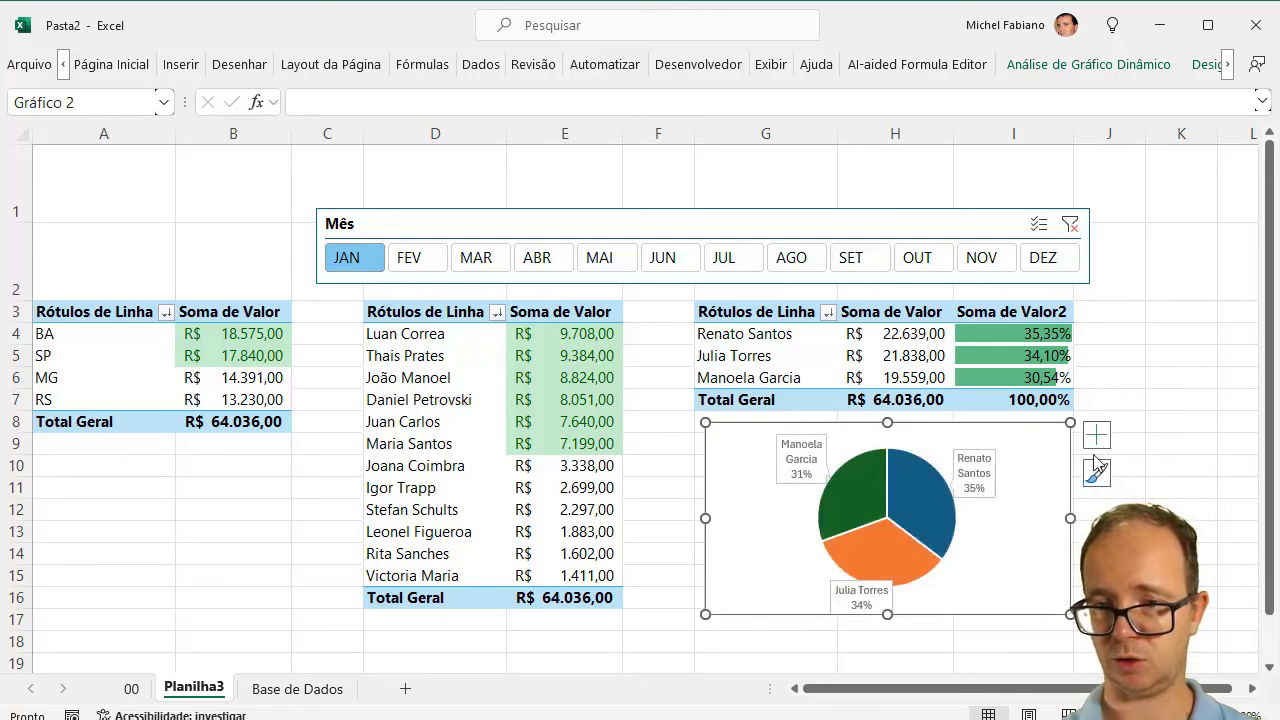
pyautogui.click(1114, 375)
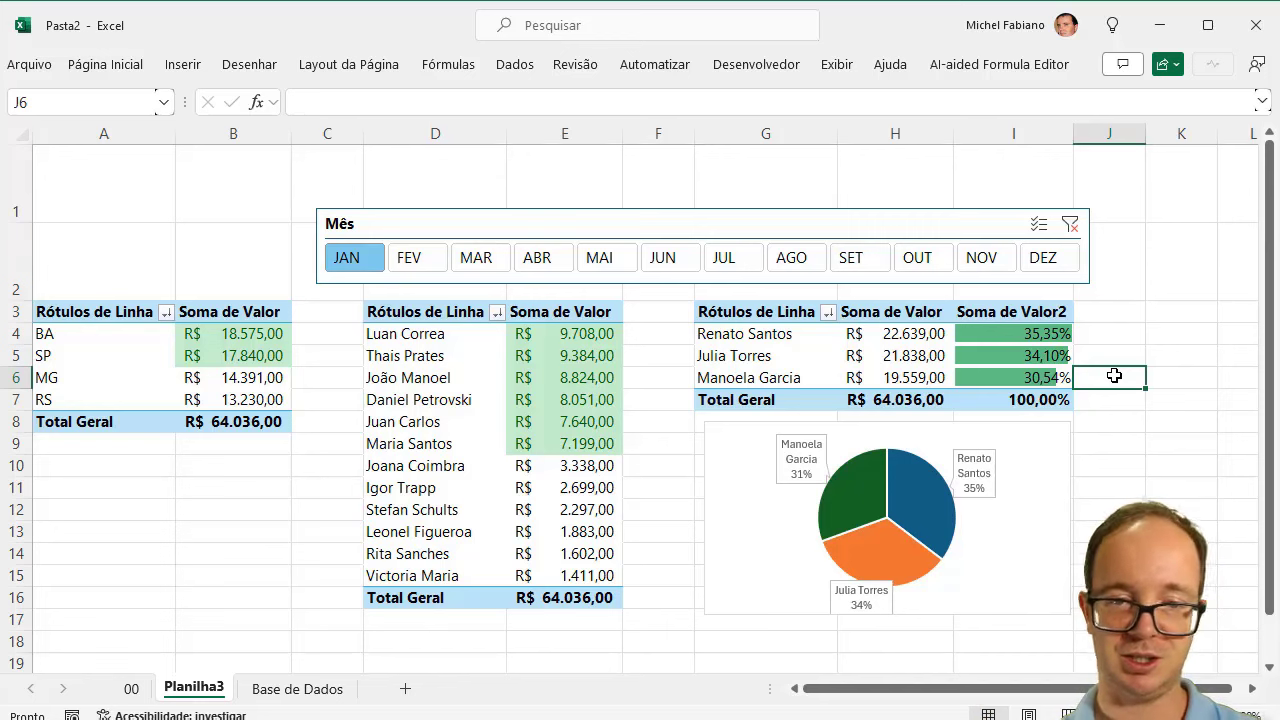
# Step: Step the slicer through JUL to DEZ, leaving the dashboard on December (R$ 73.777,00)
pyautogui.click(722, 262)
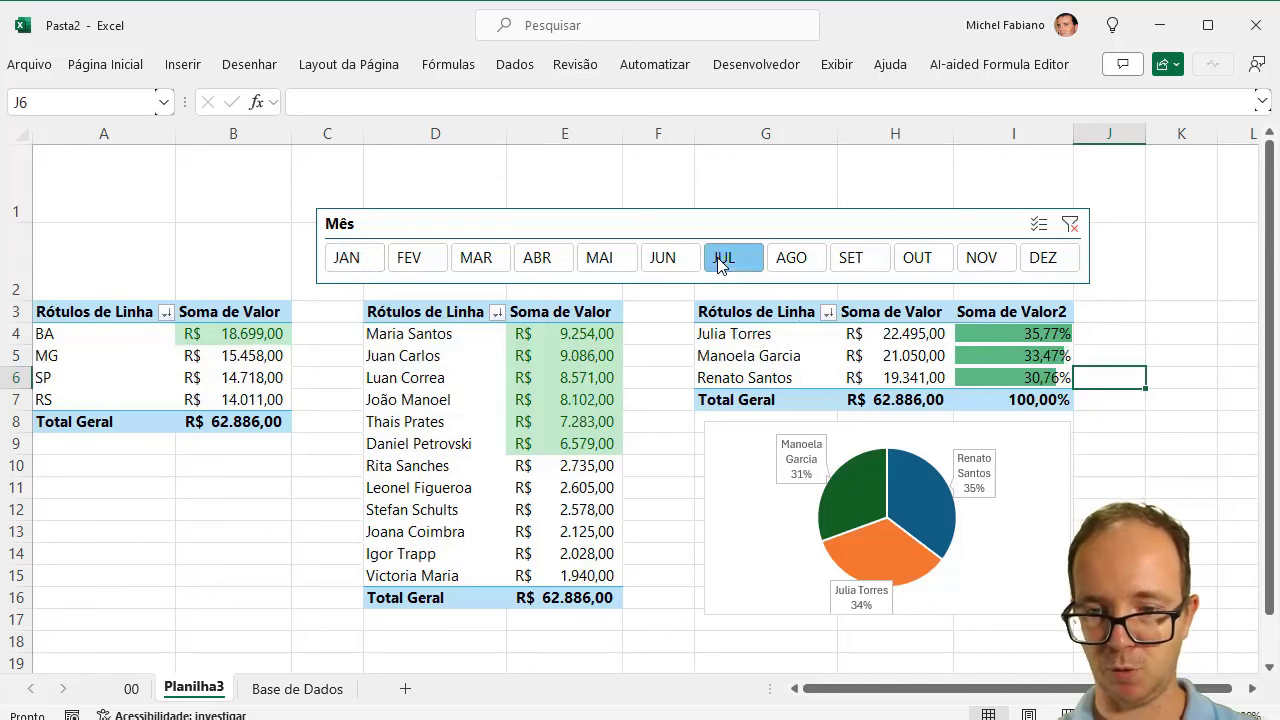
pyautogui.click(791, 262)
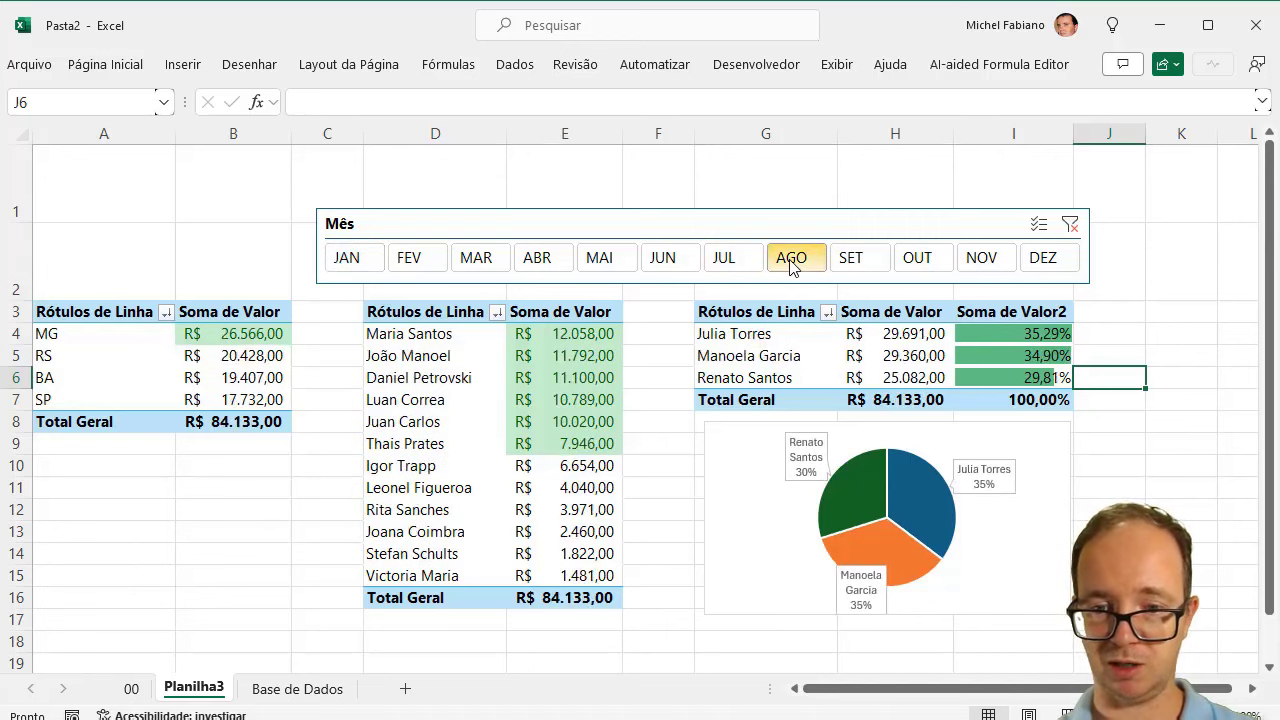
pyautogui.click(853, 262)
pyautogui.click(919, 260)
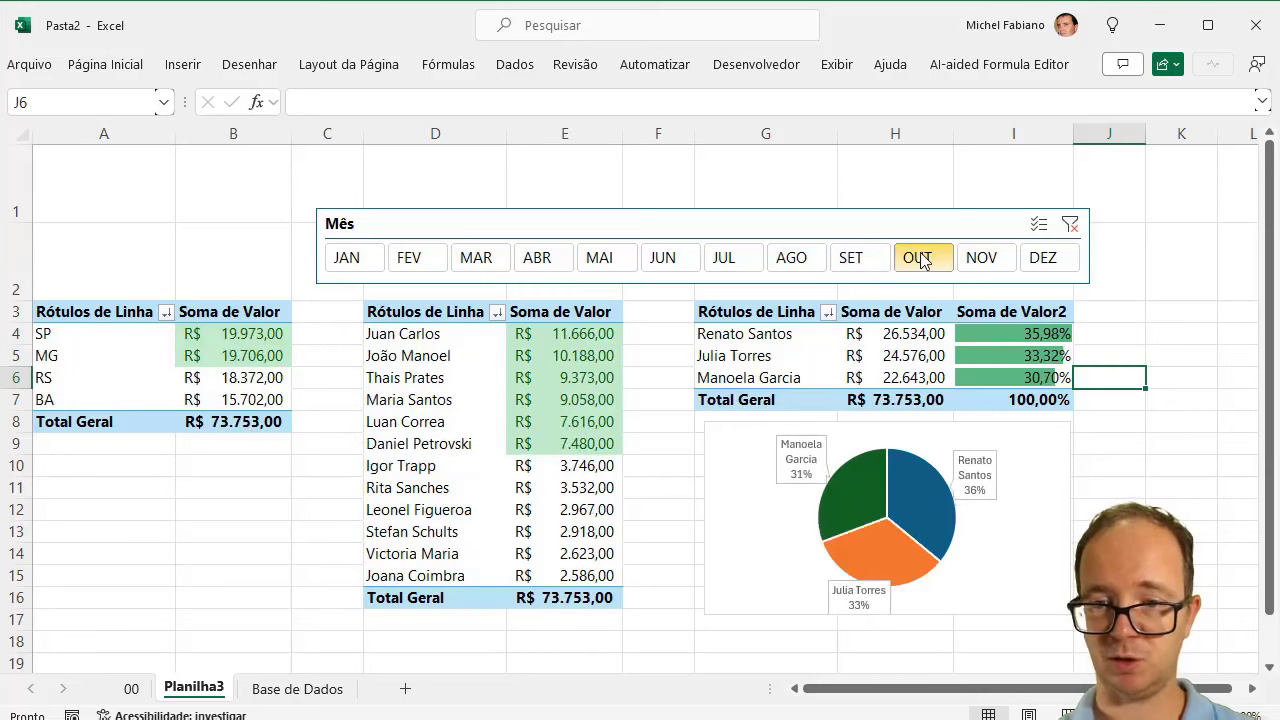
pyautogui.click(984, 262)
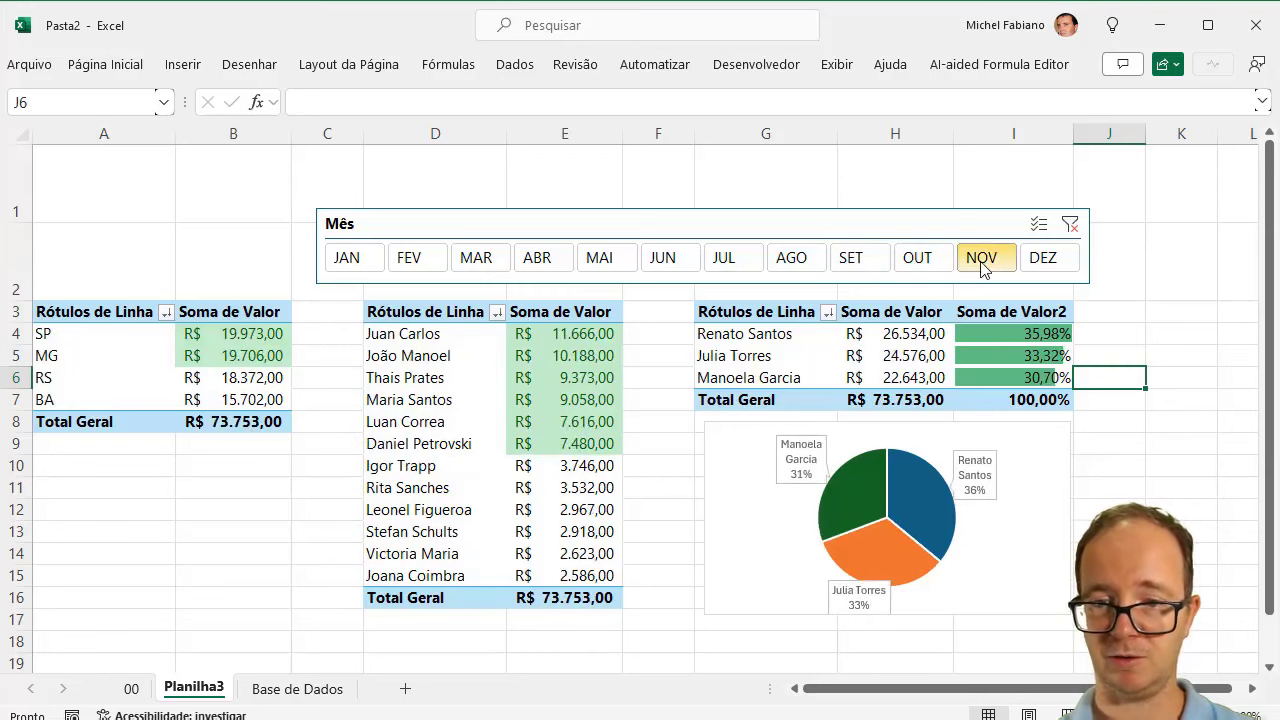
pyautogui.click(1058, 262)
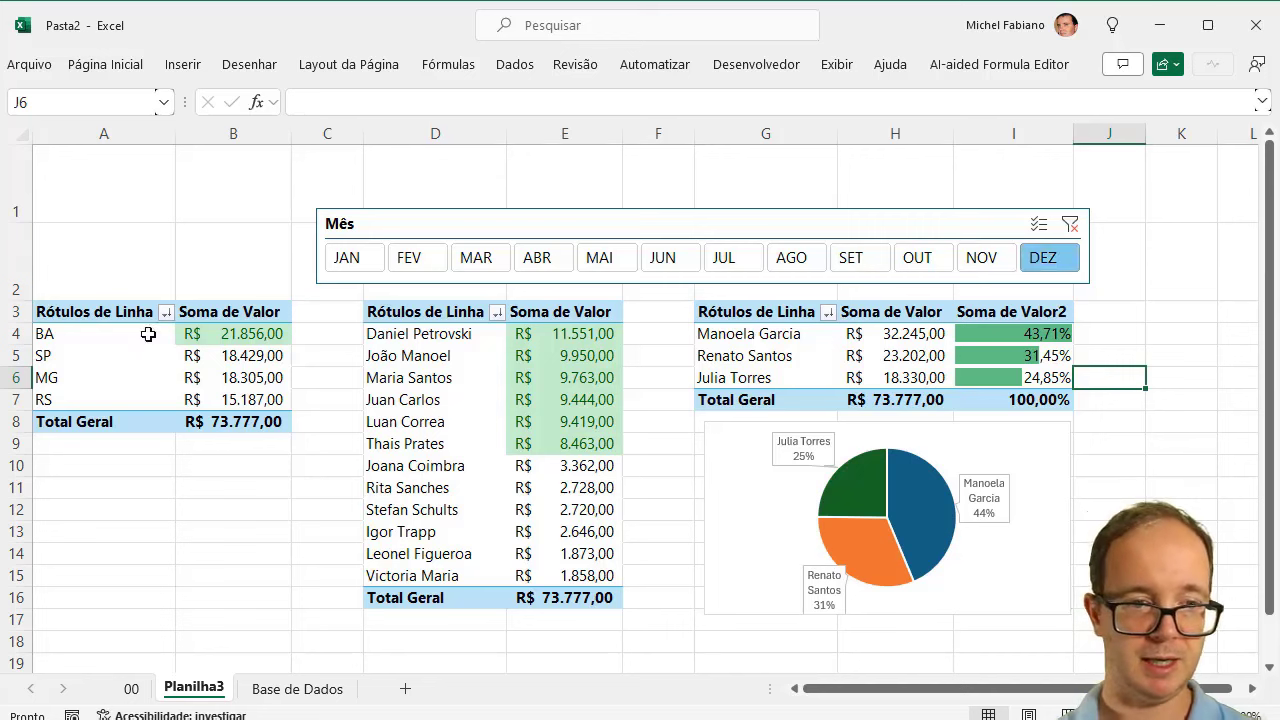
pyautogui.click(240, 330)
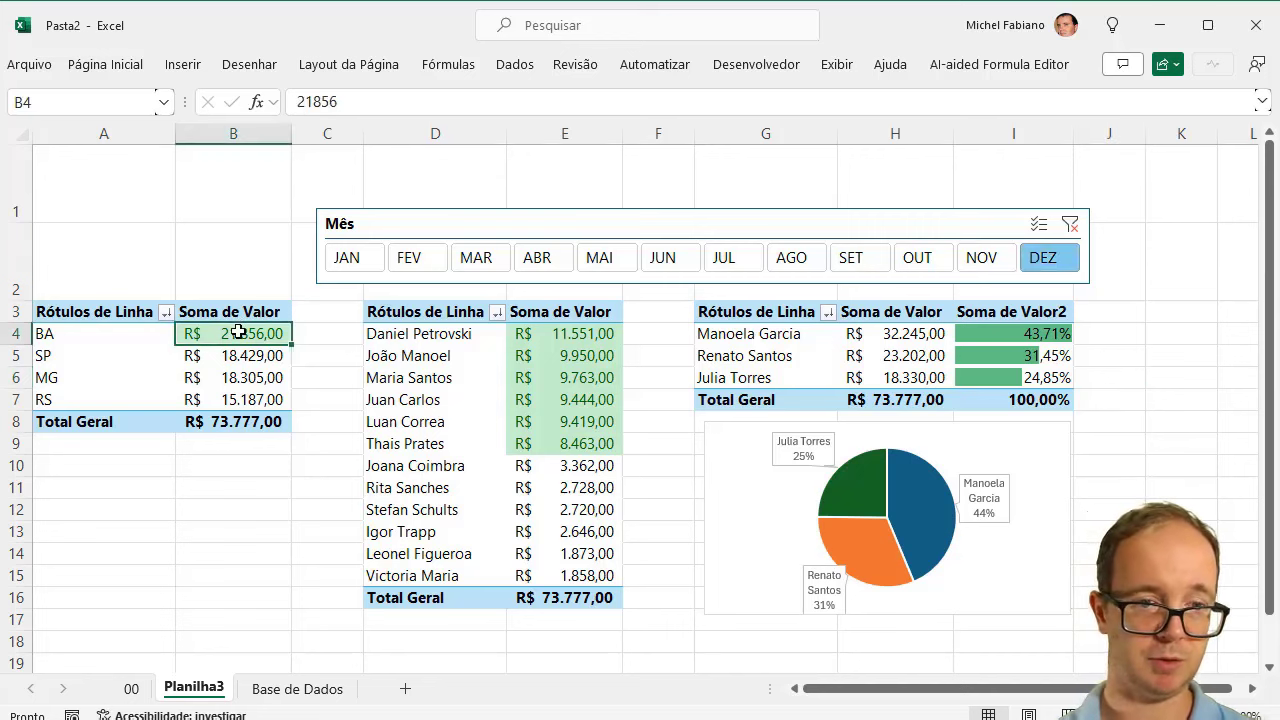
# Step: Insert a clustered column chart of the state totals in A4:B7
pyautogui.click(134, 334)
pyautogui.moveTo(134, 334); pyautogui.dragTo(203, 405)
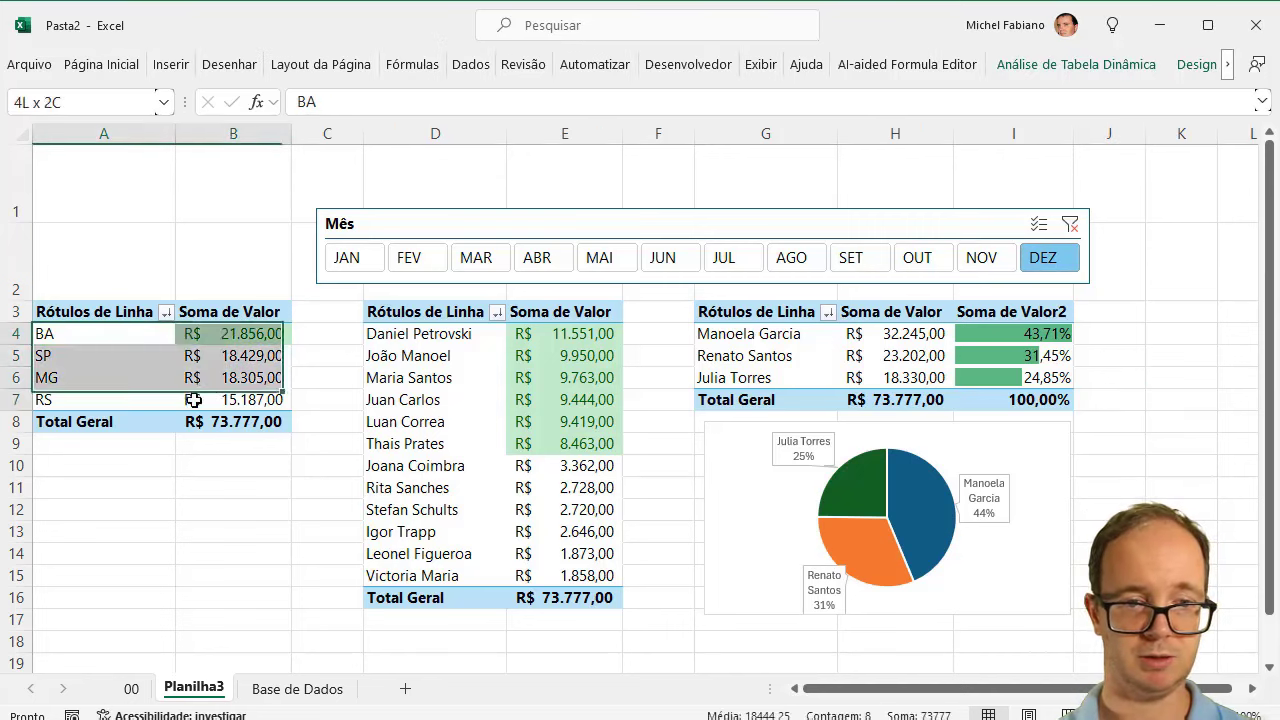
pyautogui.click(171, 65)
pyautogui.click(500, 97)
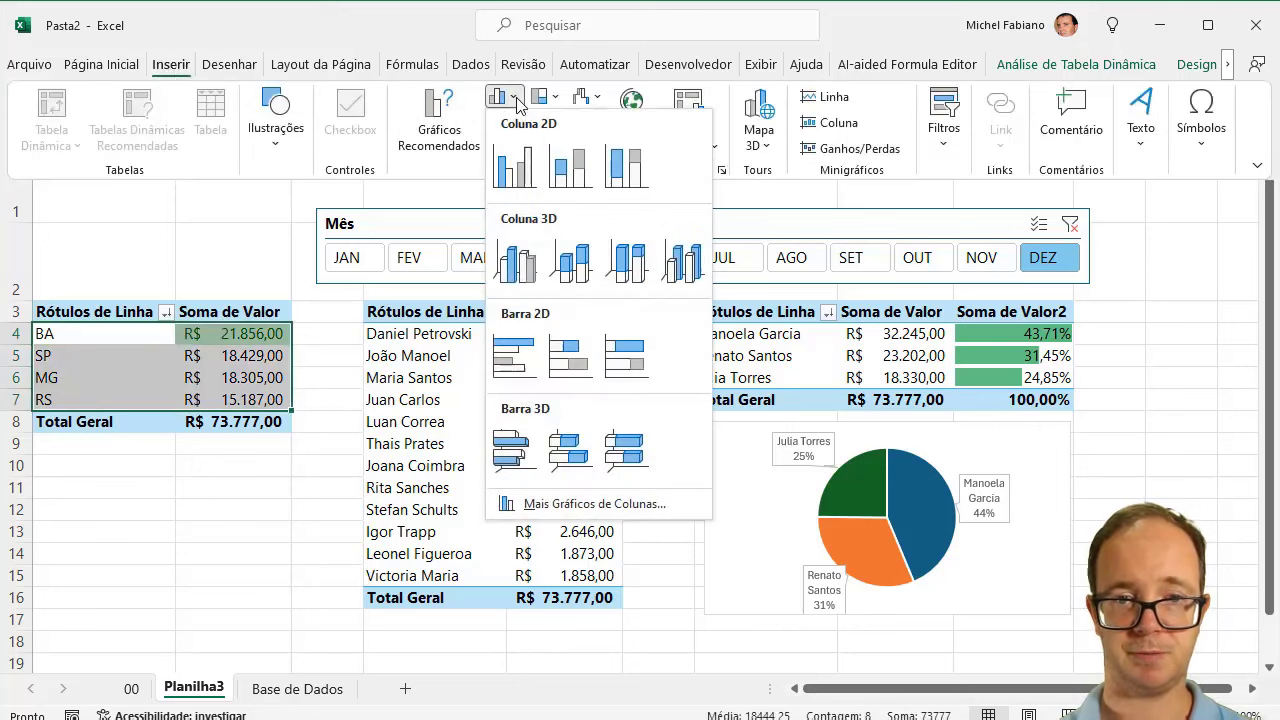
pyautogui.click(524, 160)
# Step: Remove the column chart's vertical axis, gridlines and Total legend
pyautogui.click(456, 406)
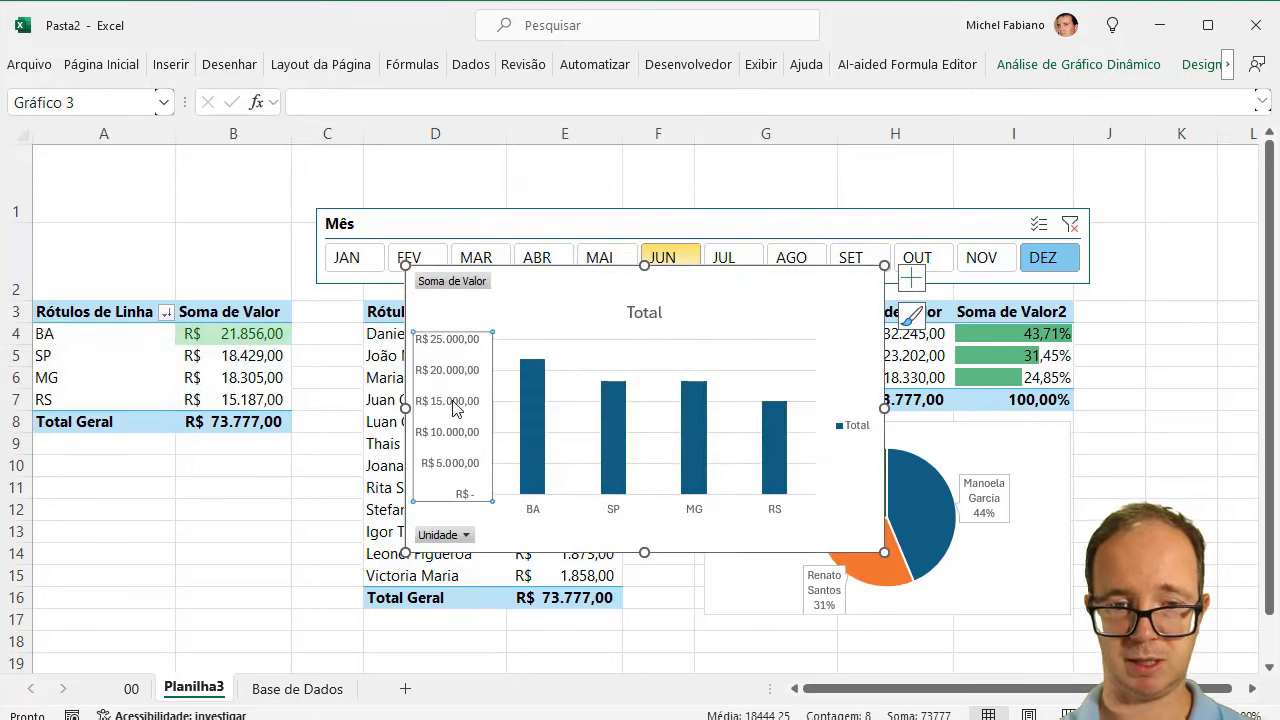
pyautogui.press('Delete')
pyautogui.click(507, 397)
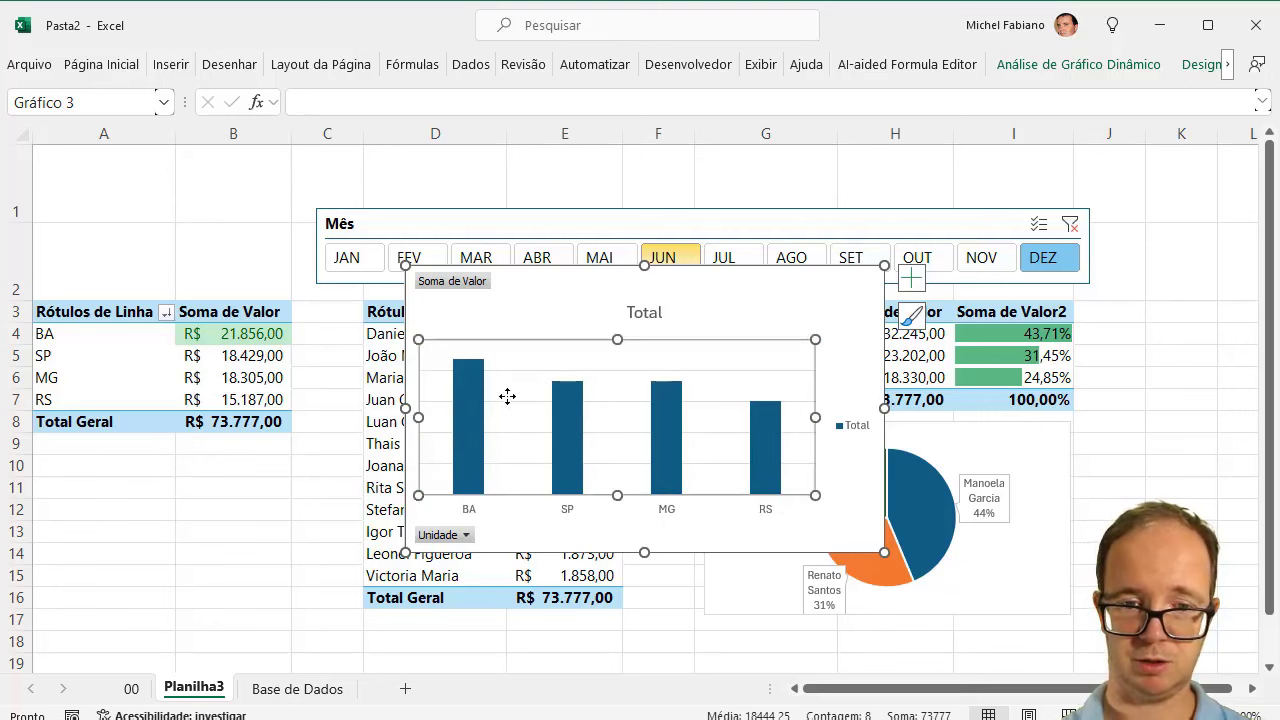
pyautogui.press('Delete')
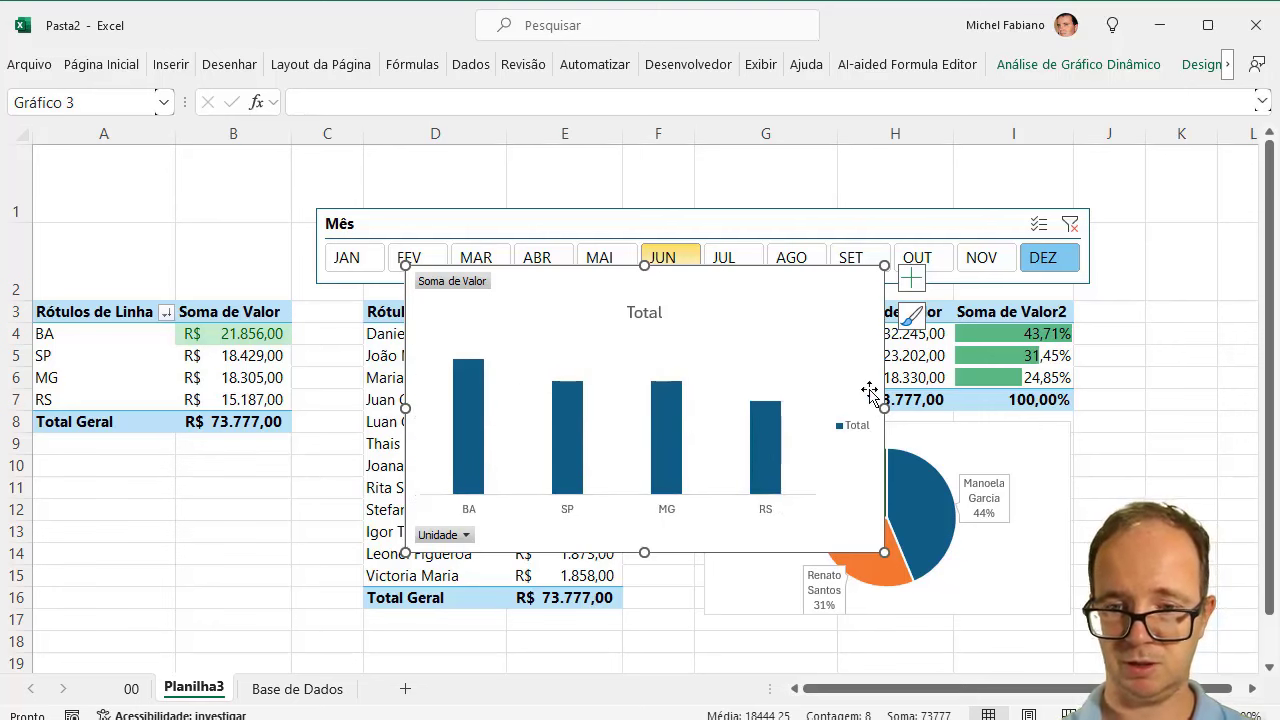
pyautogui.click(859, 427)
pyautogui.press('Delete')
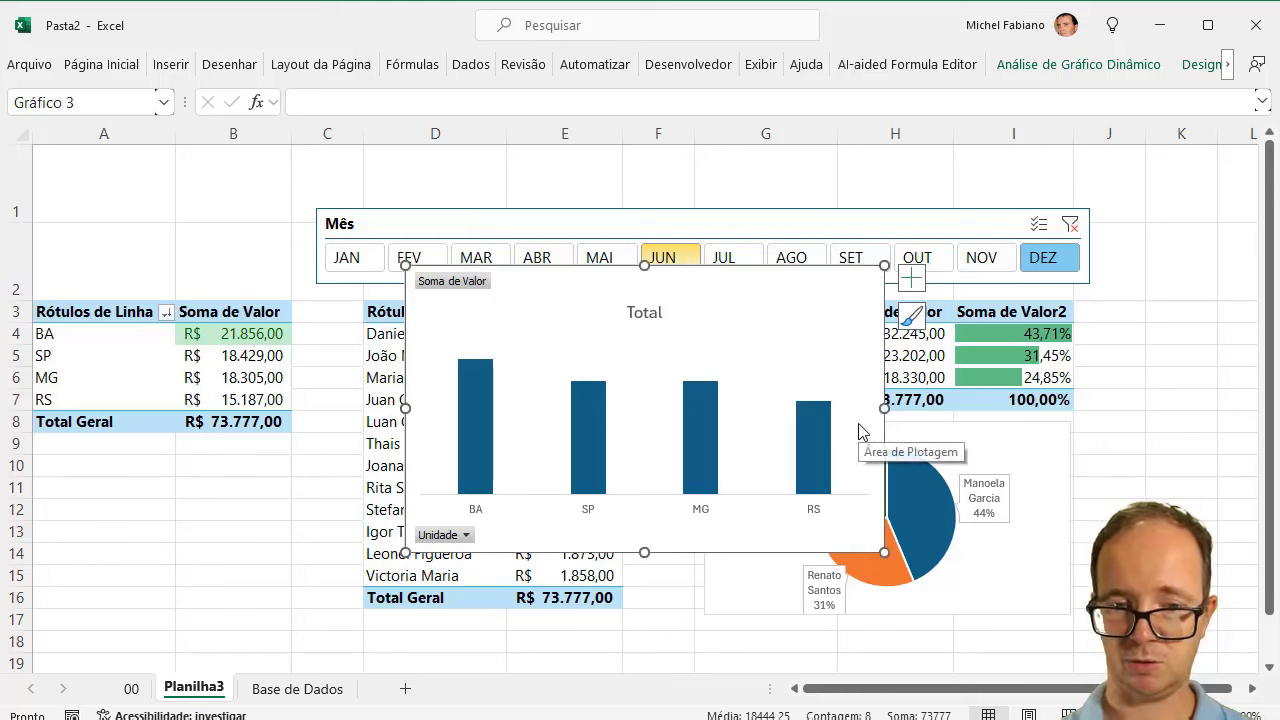
pyautogui.click(911, 278)
# Step: Show data labels on the state columns and set the series gap width to 50%
pyautogui.click(961, 363)
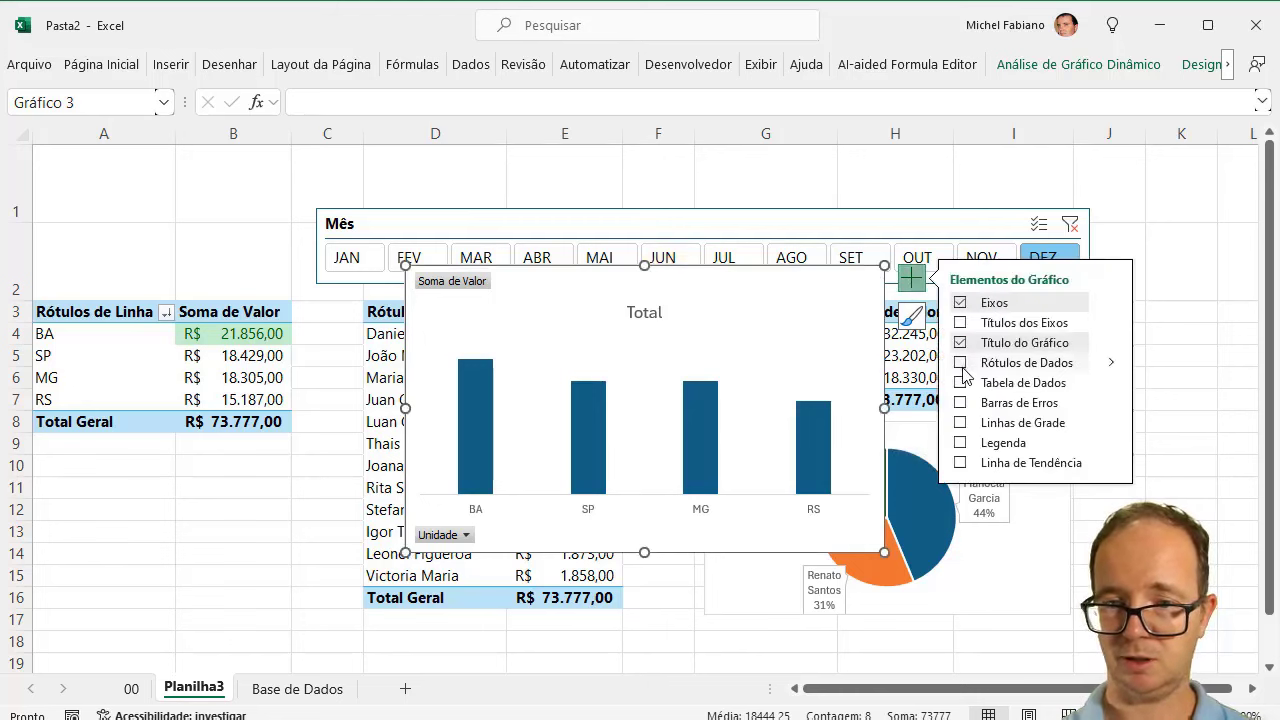
pyautogui.click(703, 430)
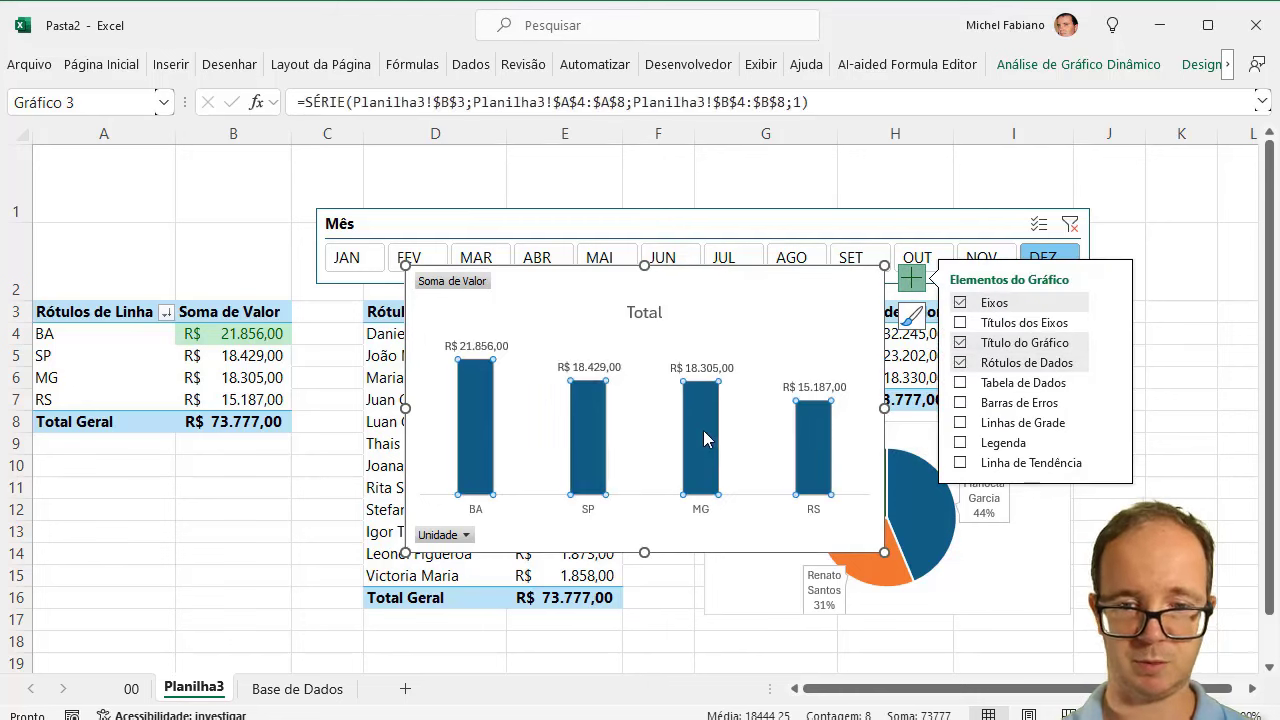
pyautogui.rightClick(703, 430)
pyautogui.click(800, 414)
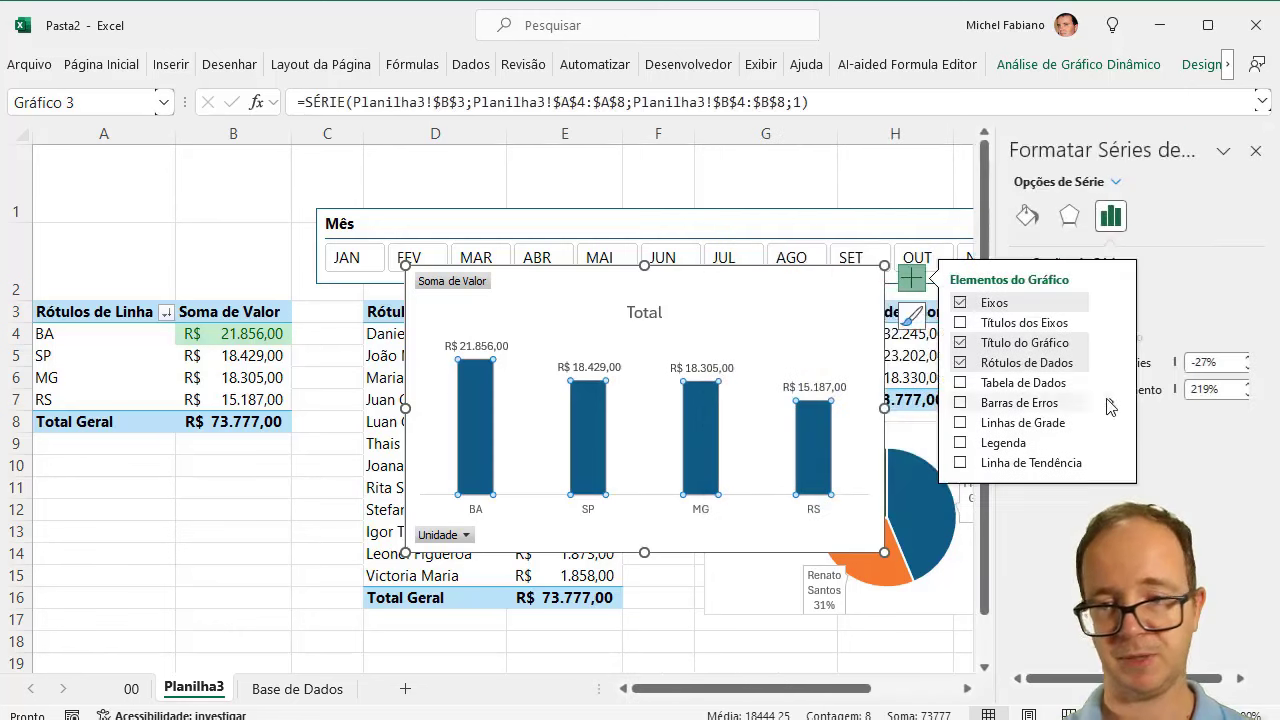
pyautogui.doubleClick(1219, 383)
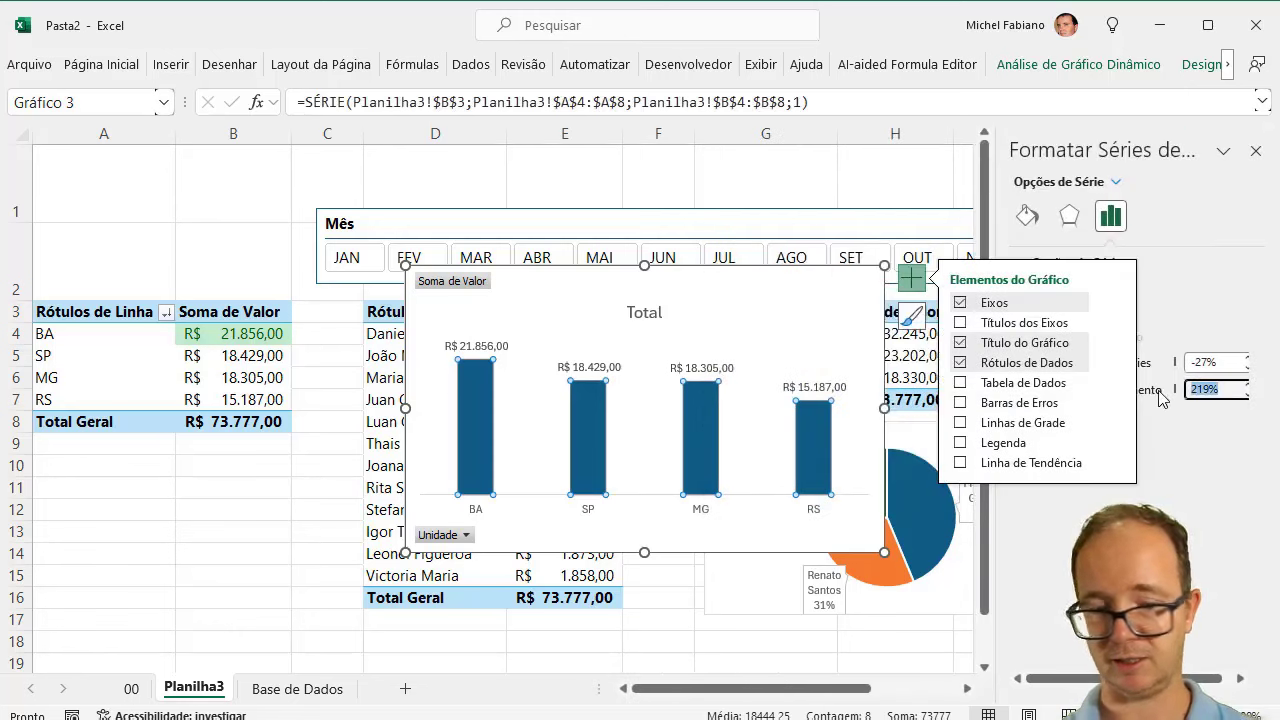
pyautogui.write('50')
pyautogui.press('Return')
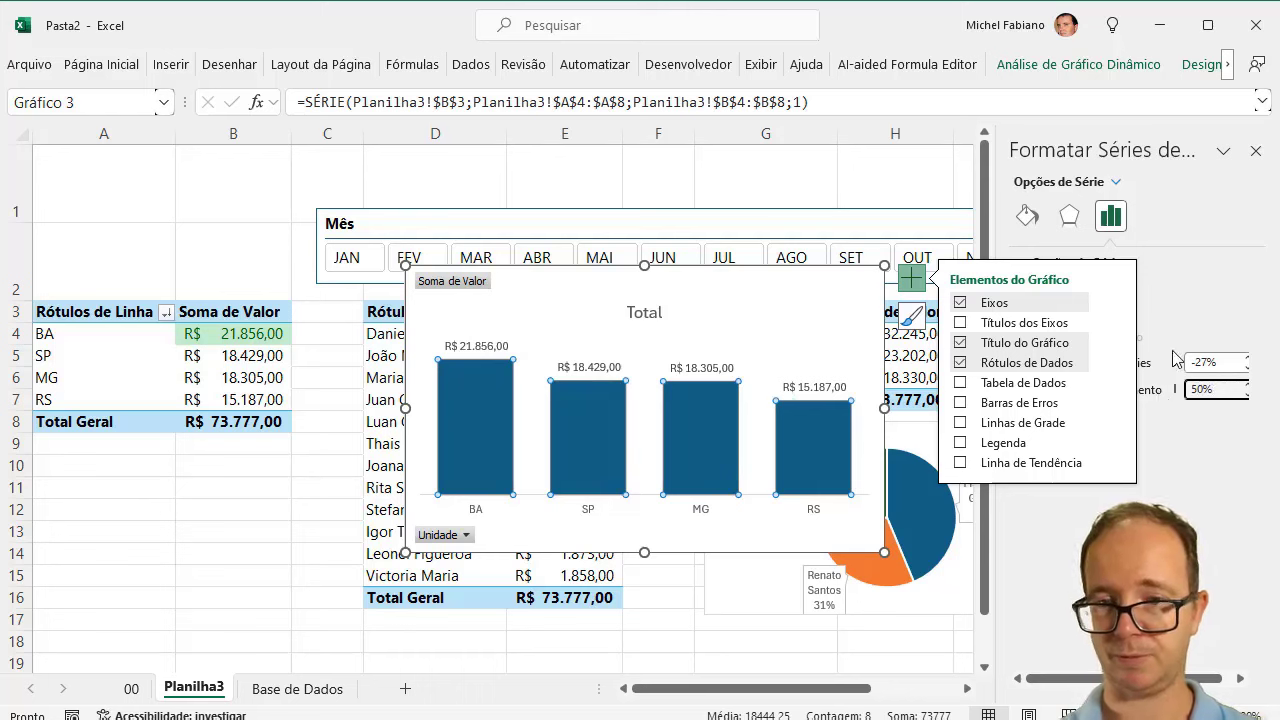
pyautogui.click(1258, 151)
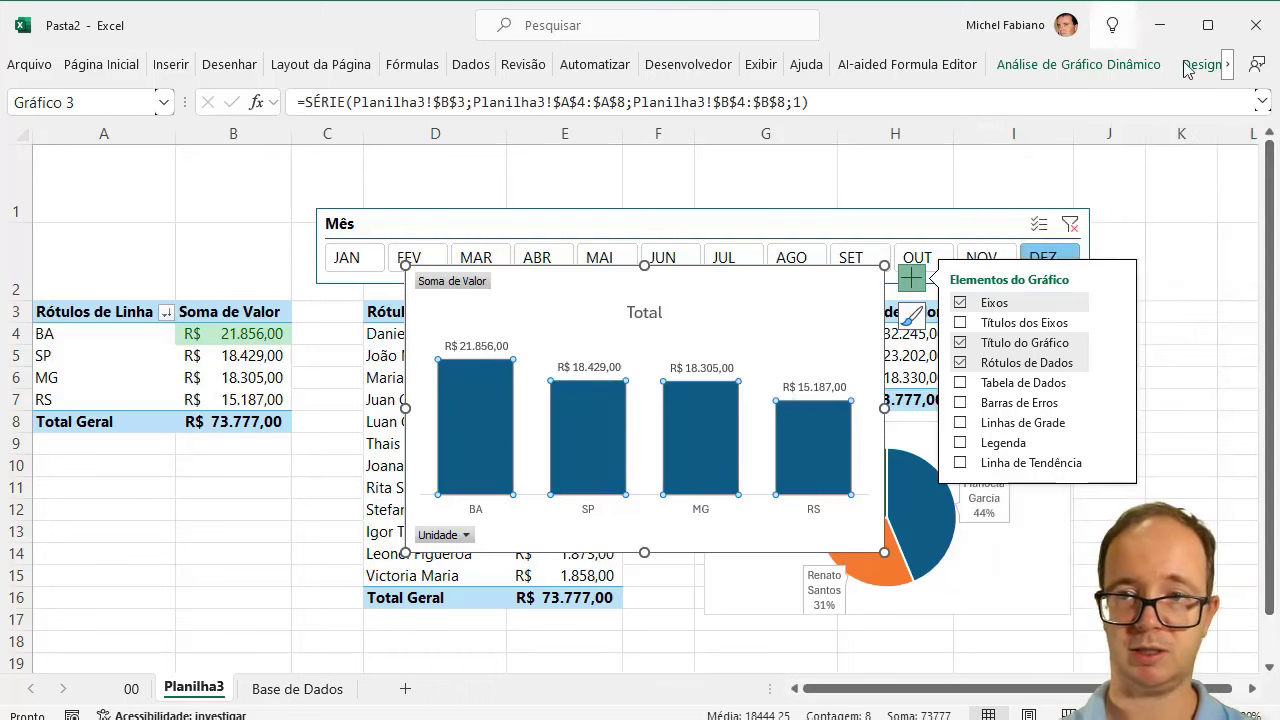
# Step: Hide all field buttons on the state column chart
pyautogui.click(1137, 66)
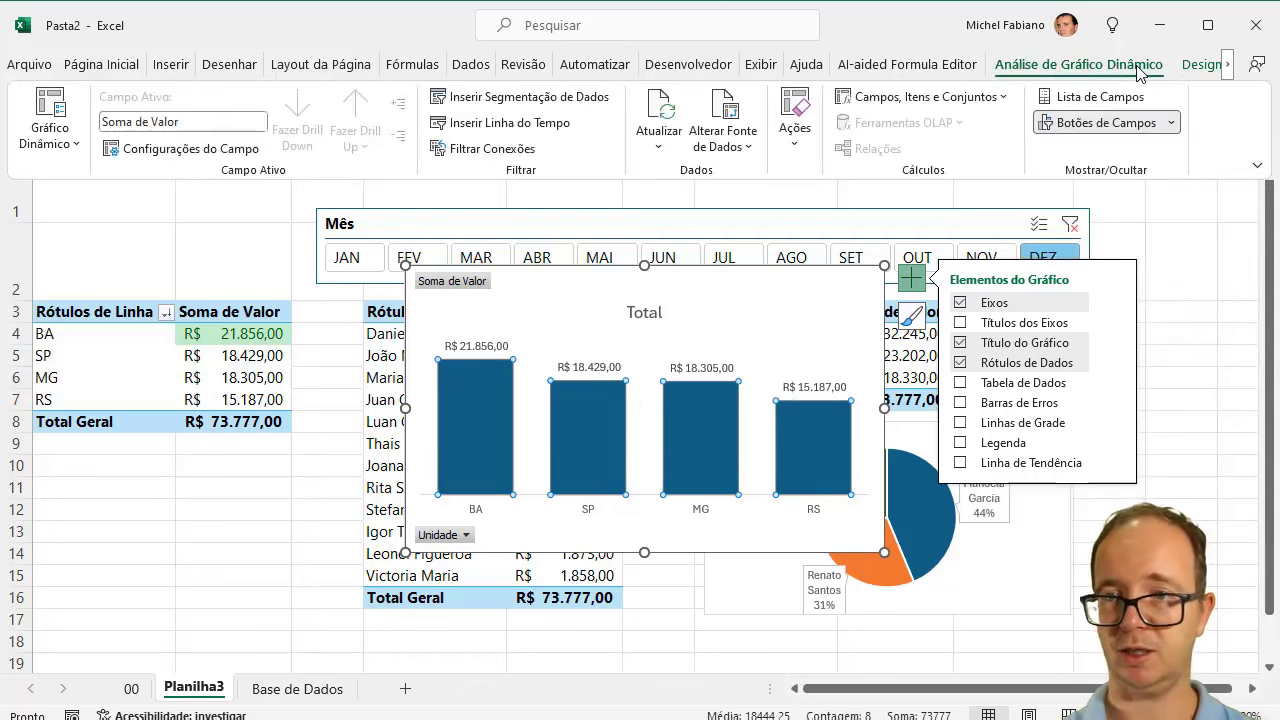
pyautogui.click(1168, 123)
pyautogui.click(1103, 297)
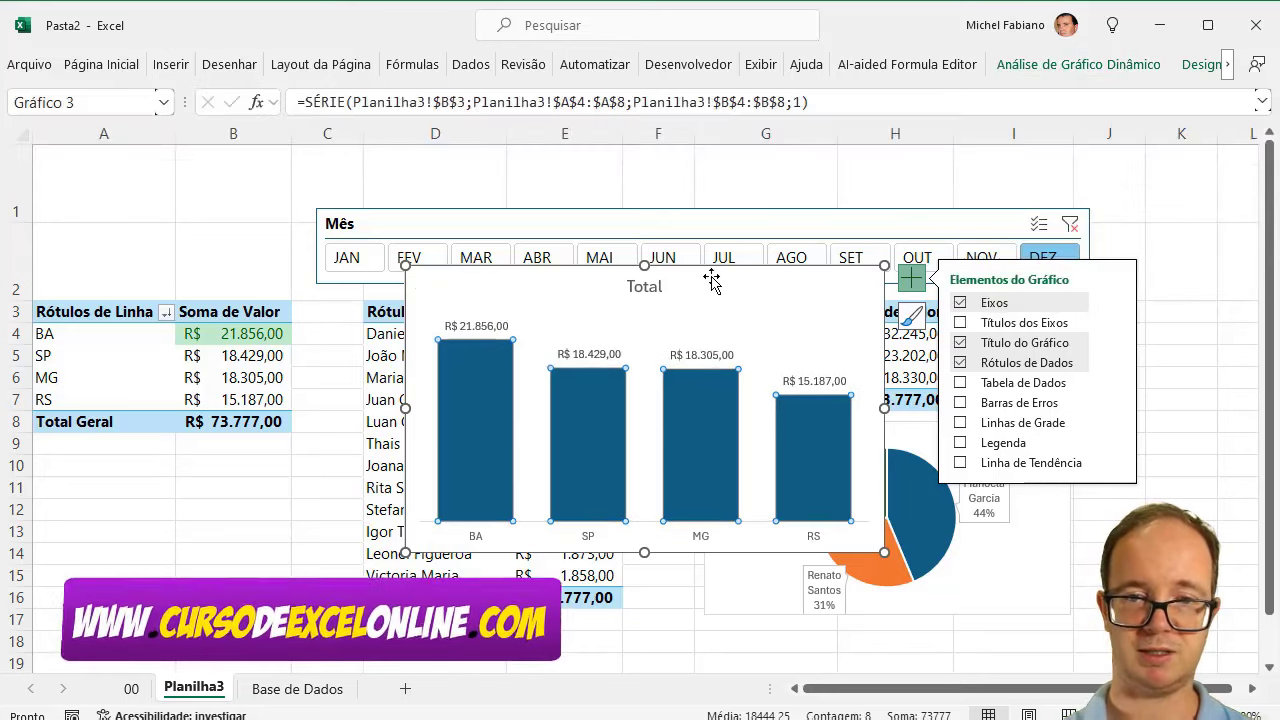
# Step: Move the state column chart beneath the state table and resize it to end near row 15
pyautogui.moveTo(711, 277); pyautogui.dragTo(338, 376)
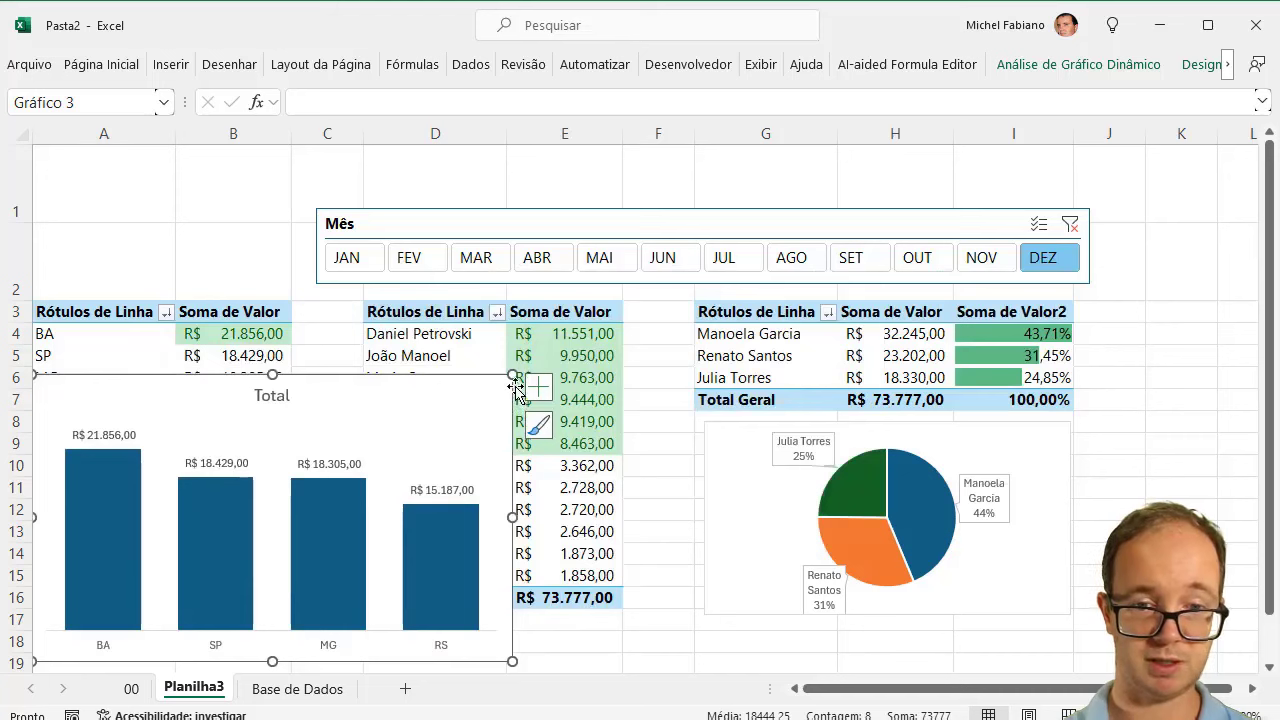
pyautogui.moveTo(512, 373); pyautogui.dragTo(268, 442)
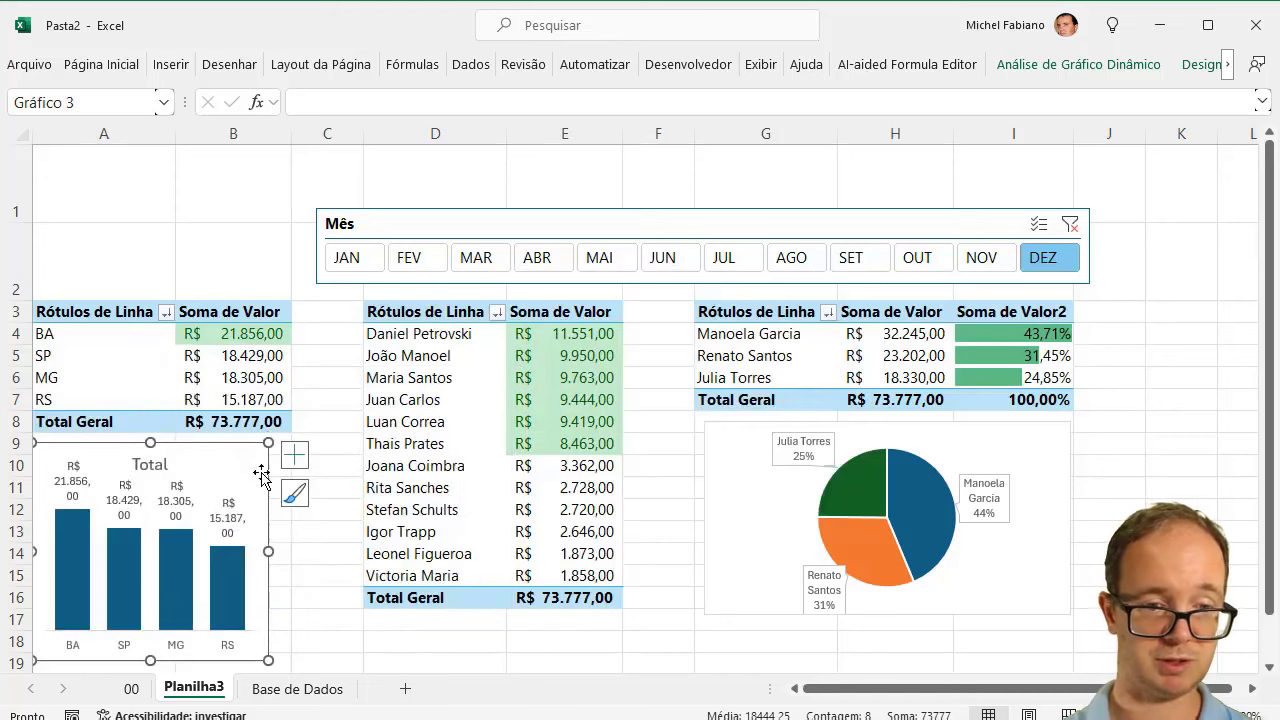
pyautogui.moveTo(147, 660)
pyautogui.mouseDown()
pyautogui.moveTo(174, 567)
pyautogui.moveTo(149, 609)
pyautogui.mouseUp()
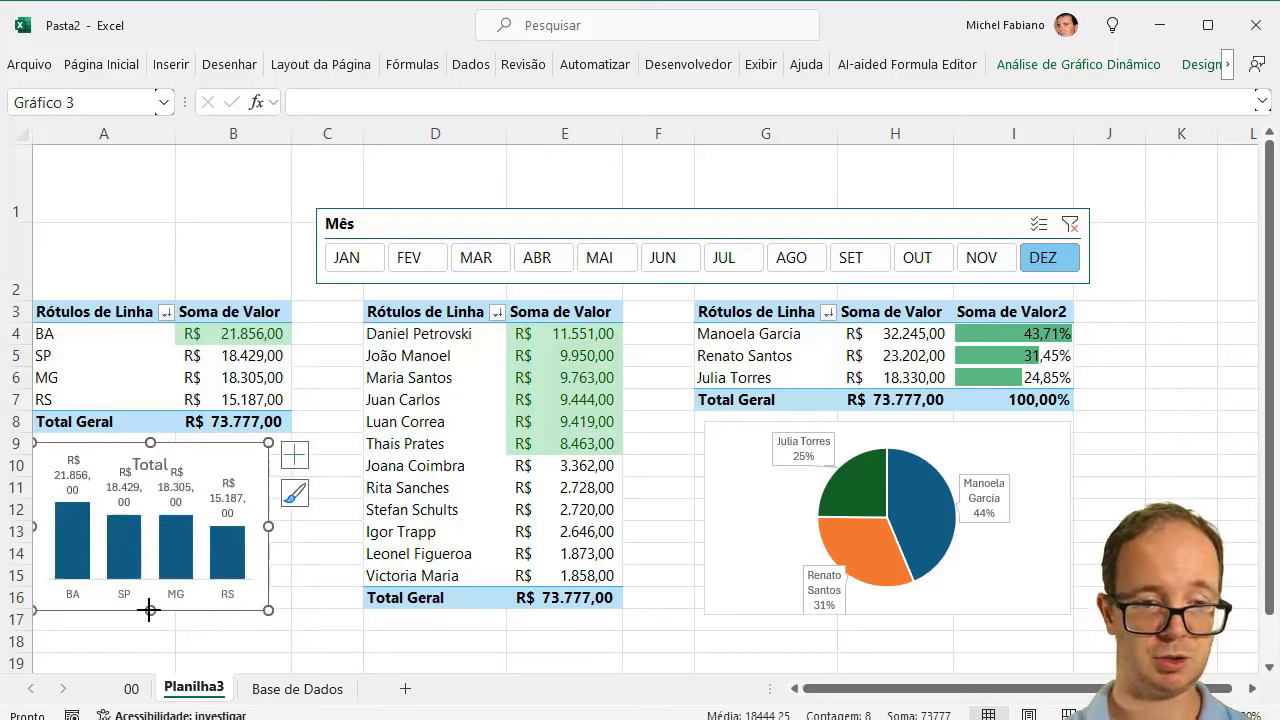
pyautogui.moveTo(268, 527); pyautogui.dragTo(298, 527)
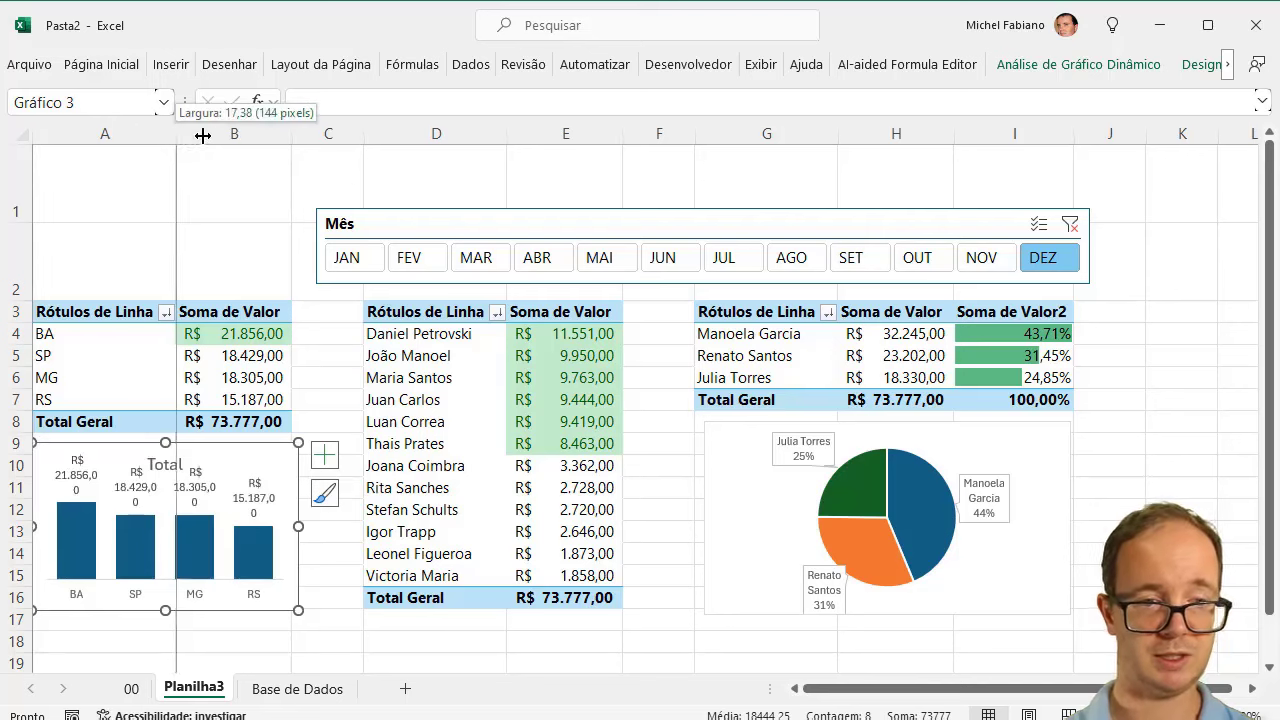
# Step: Widen columns A and B and delete the chart's Total title
pyautogui.moveTo(175, 136); pyautogui.dragTo(214, 135)
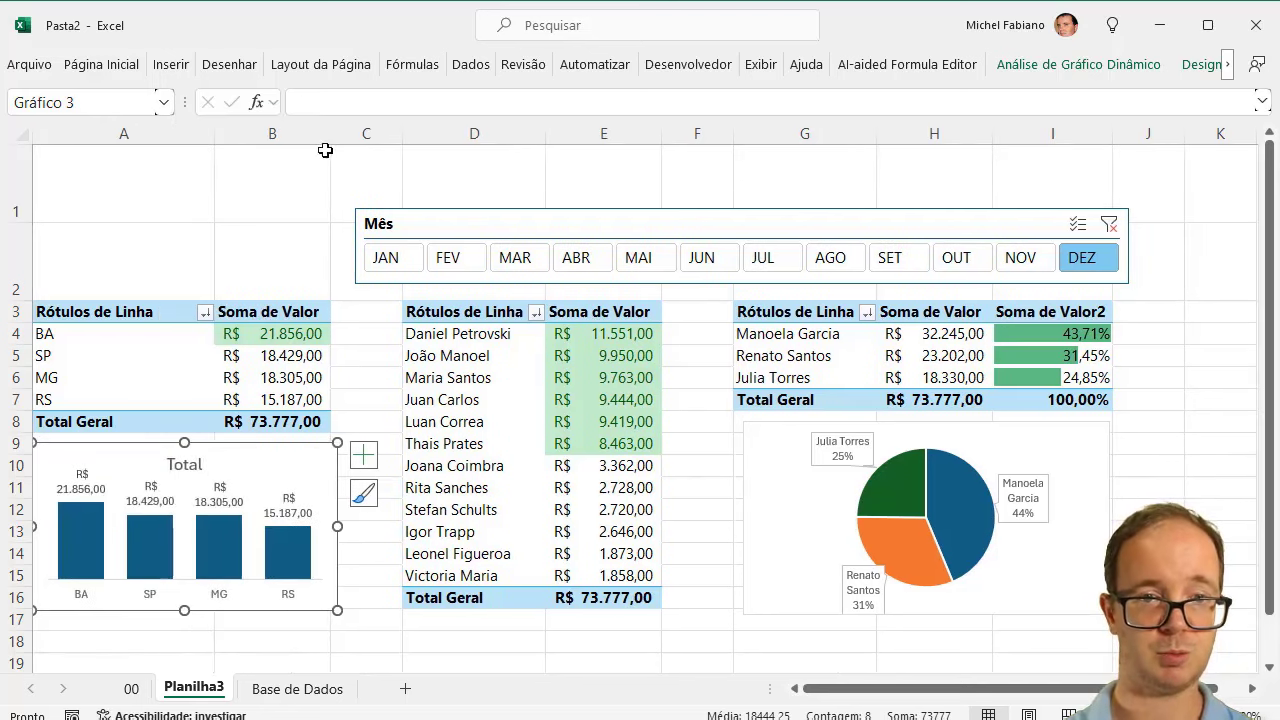
pyautogui.moveTo(331, 133); pyautogui.dragTo(408, 135)
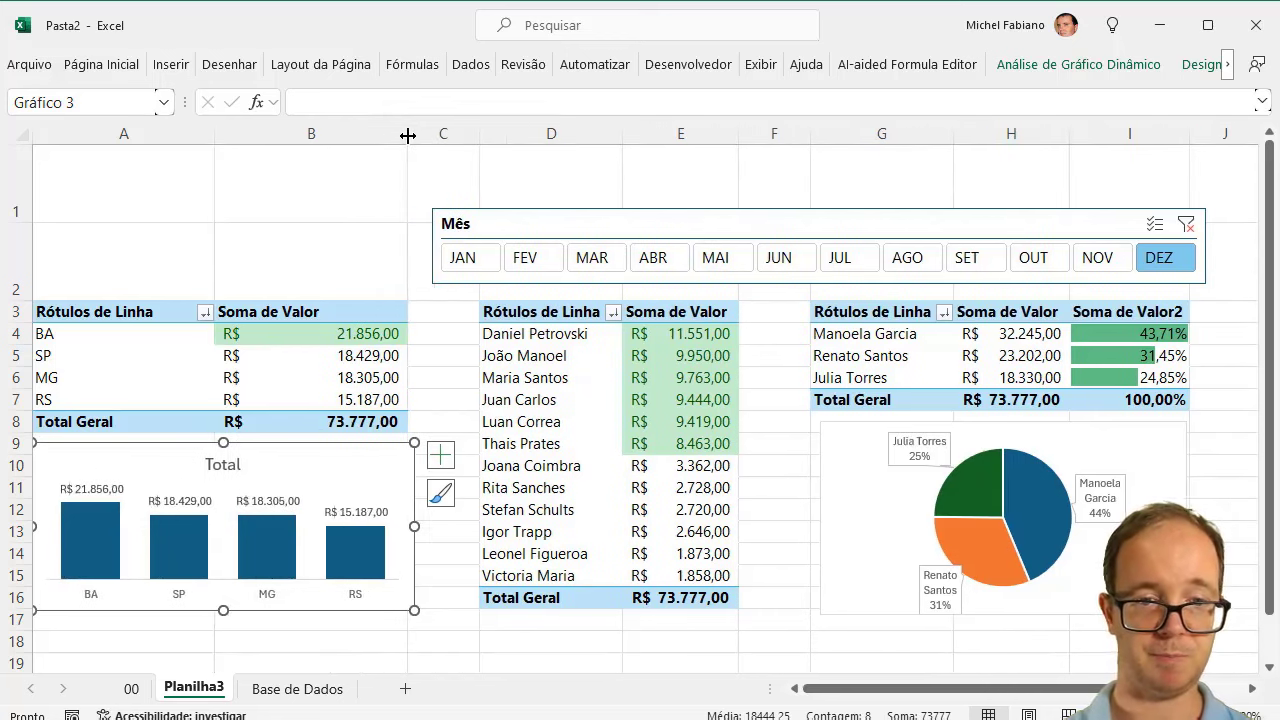
pyautogui.click(218, 474)
pyautogui.press('Delete')
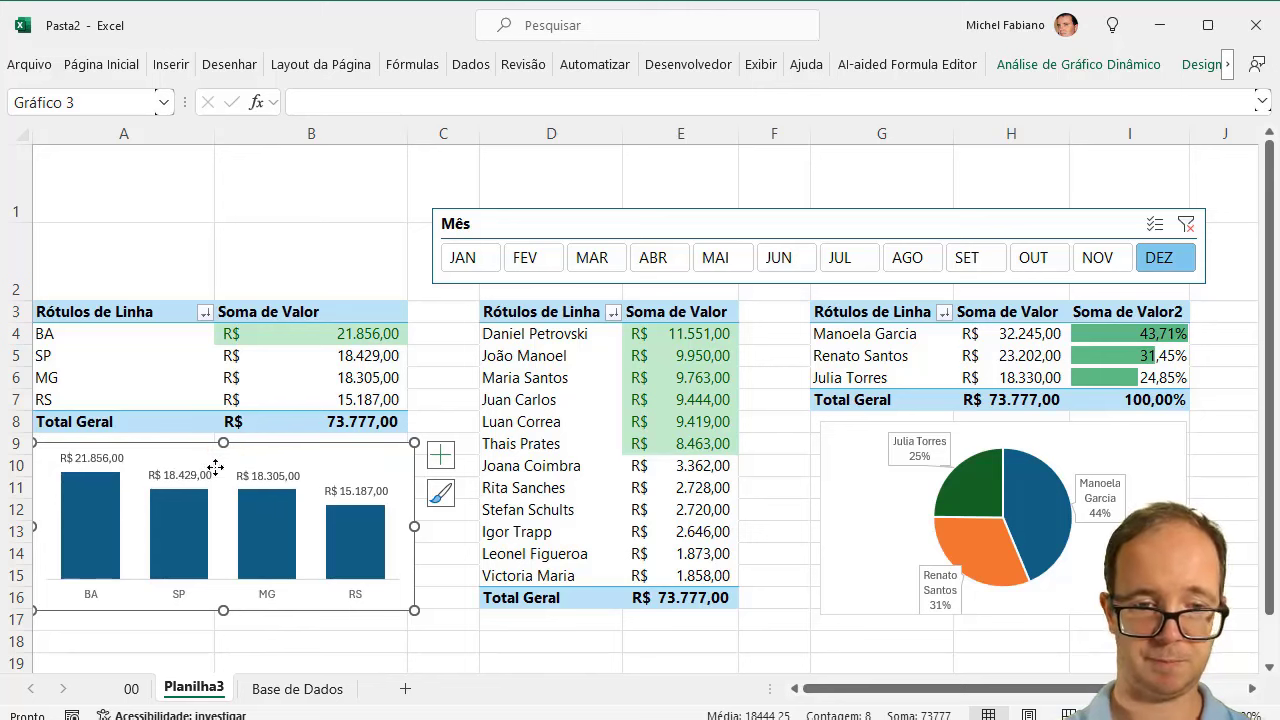
pyautogui.click(455, 636)
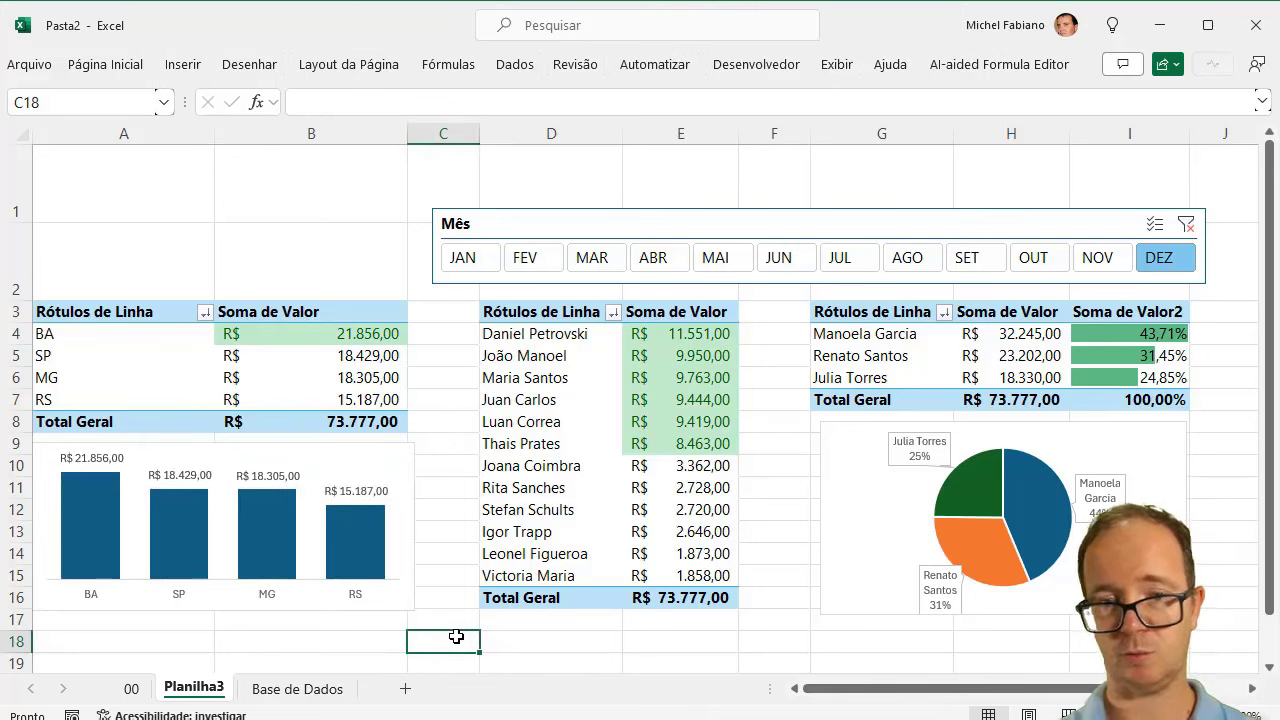
pyautogui.click(591, 257)
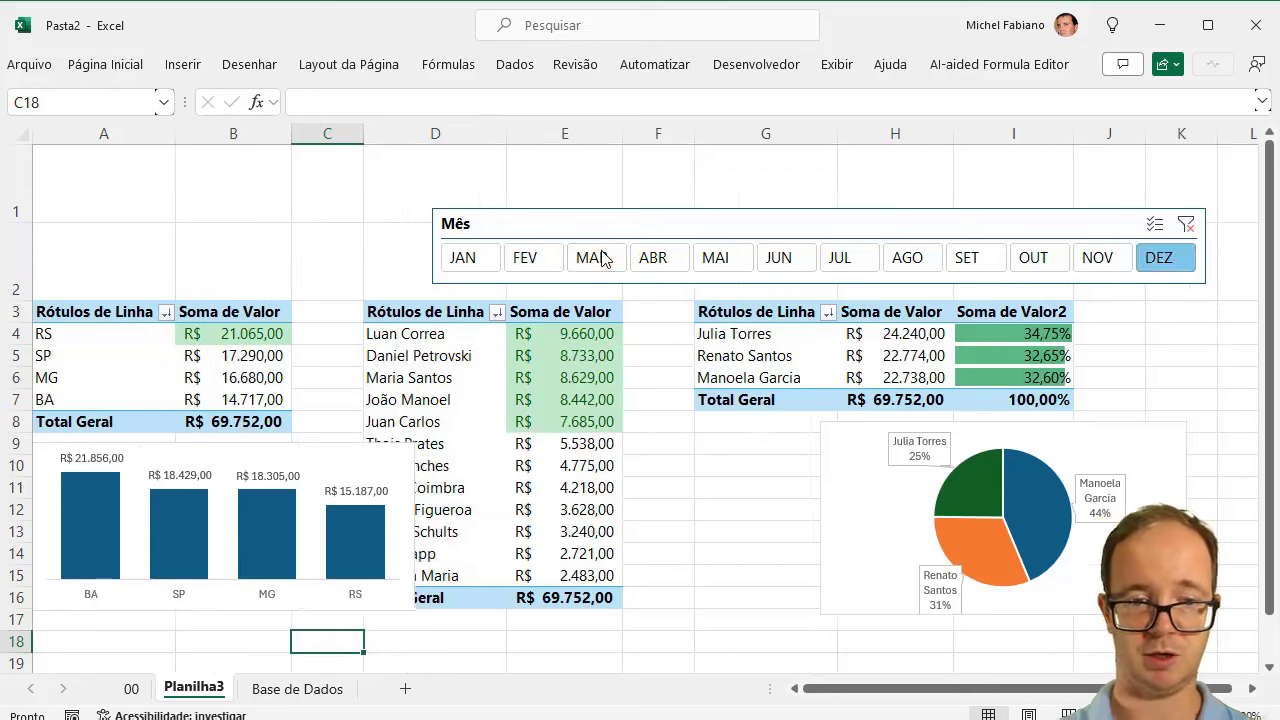
pyautogui.click(412, 260)
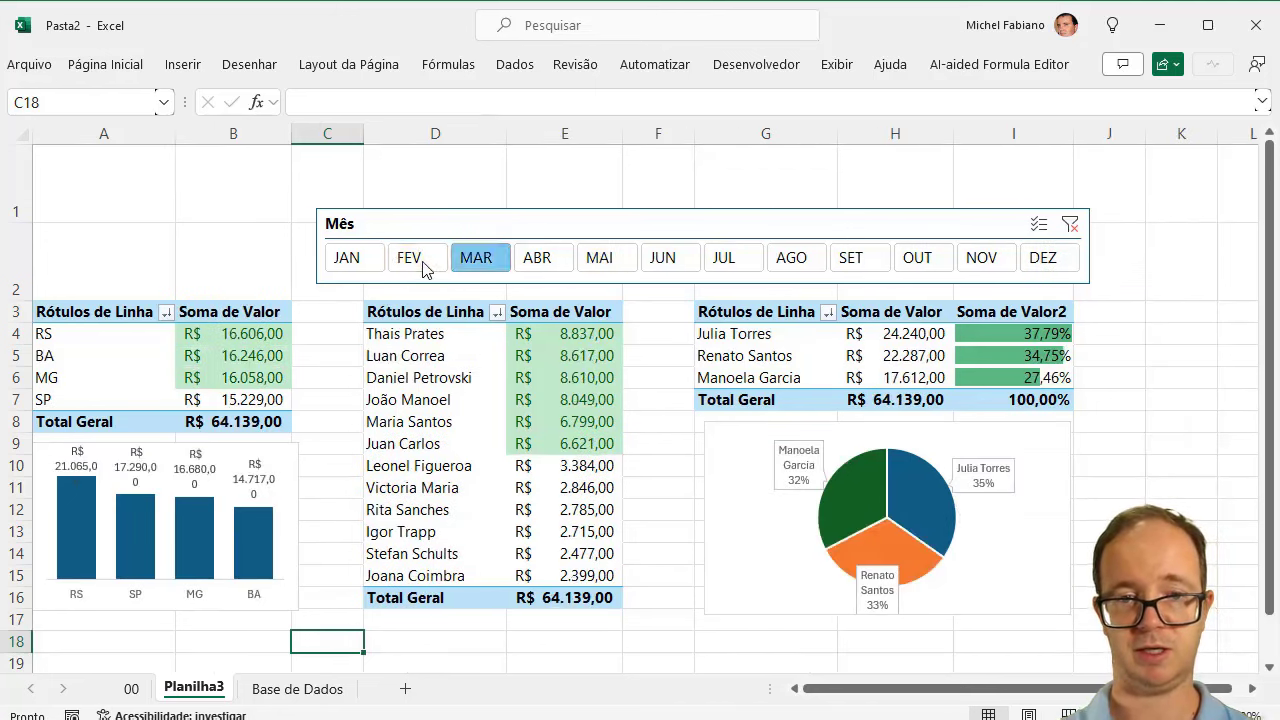
pyautogui.click(347, 260)
pyautogui.click(556, 268)
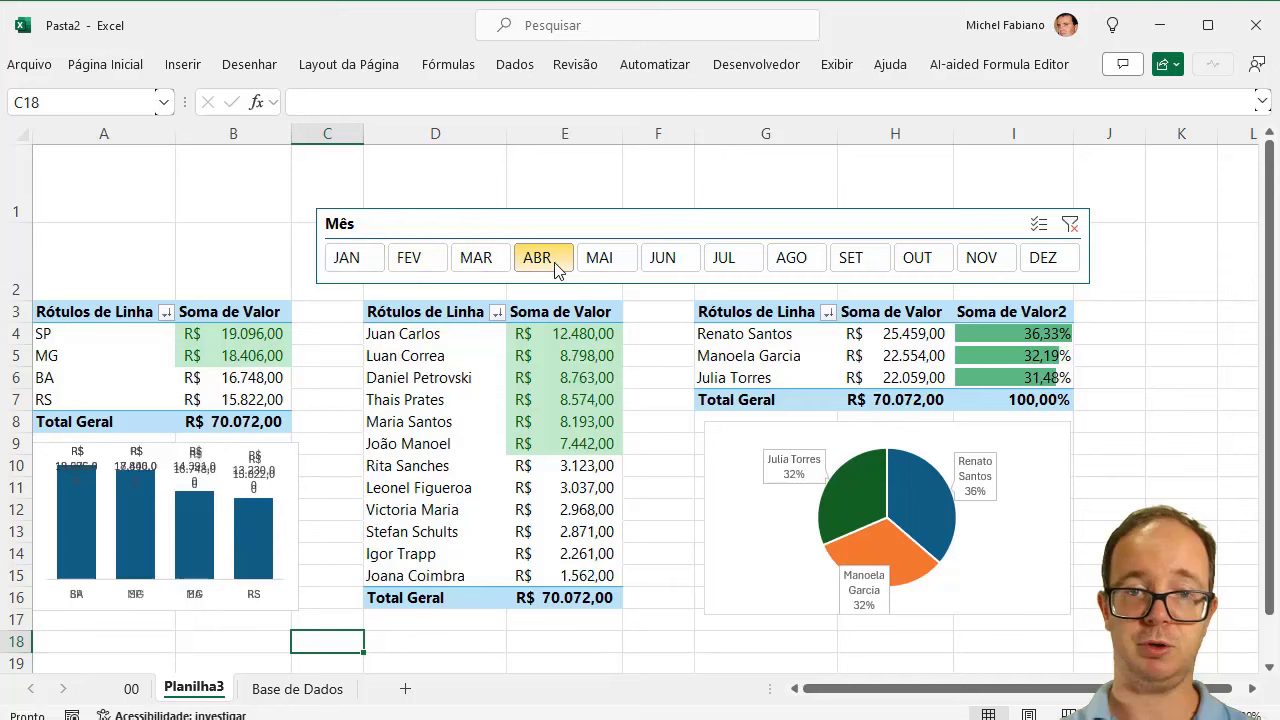
pyautogui.click(605, 268)
pyautogui.click(668, 268)
pyautogui.click(724, 266)
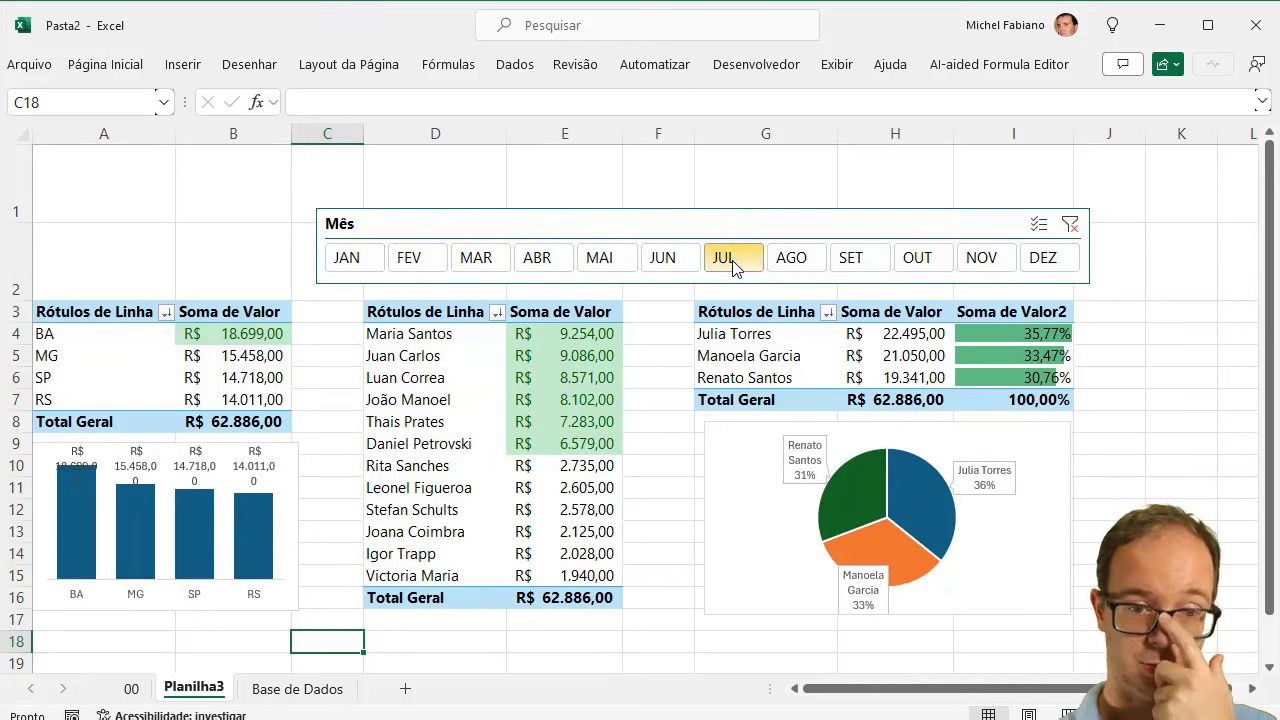
pyautogui.click(112, 345)
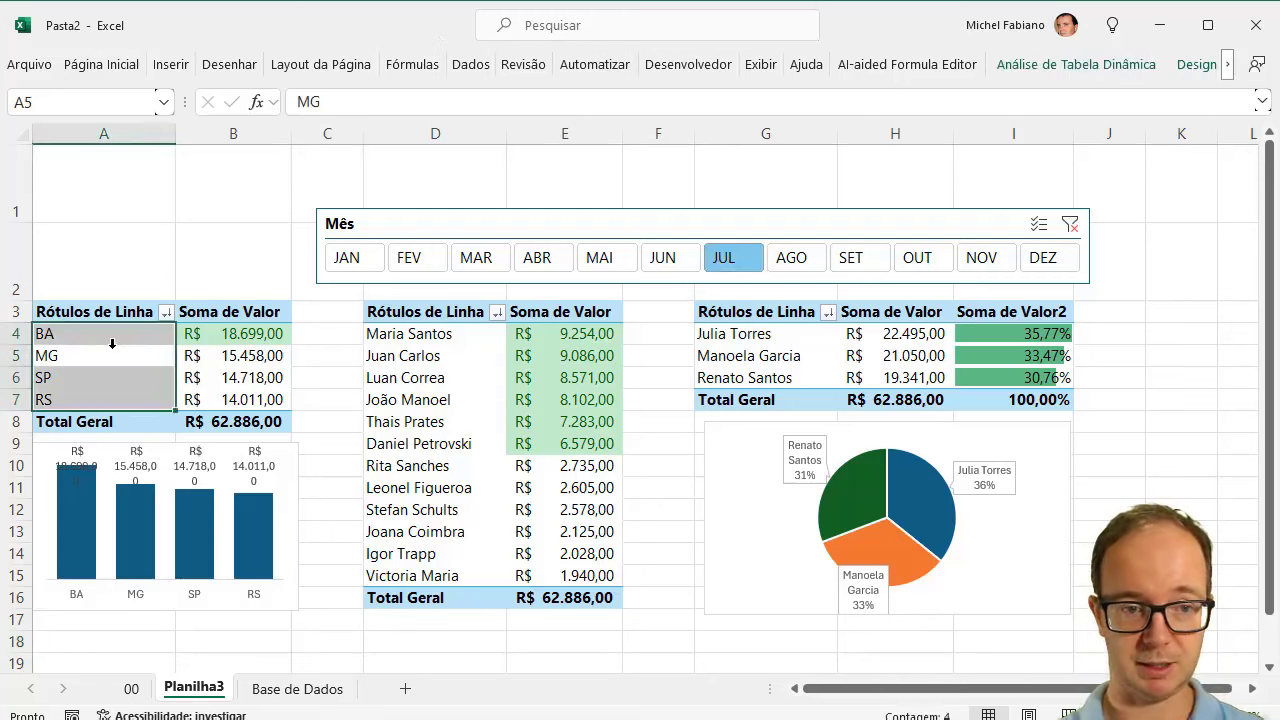
pyautogui.click(140, 356)
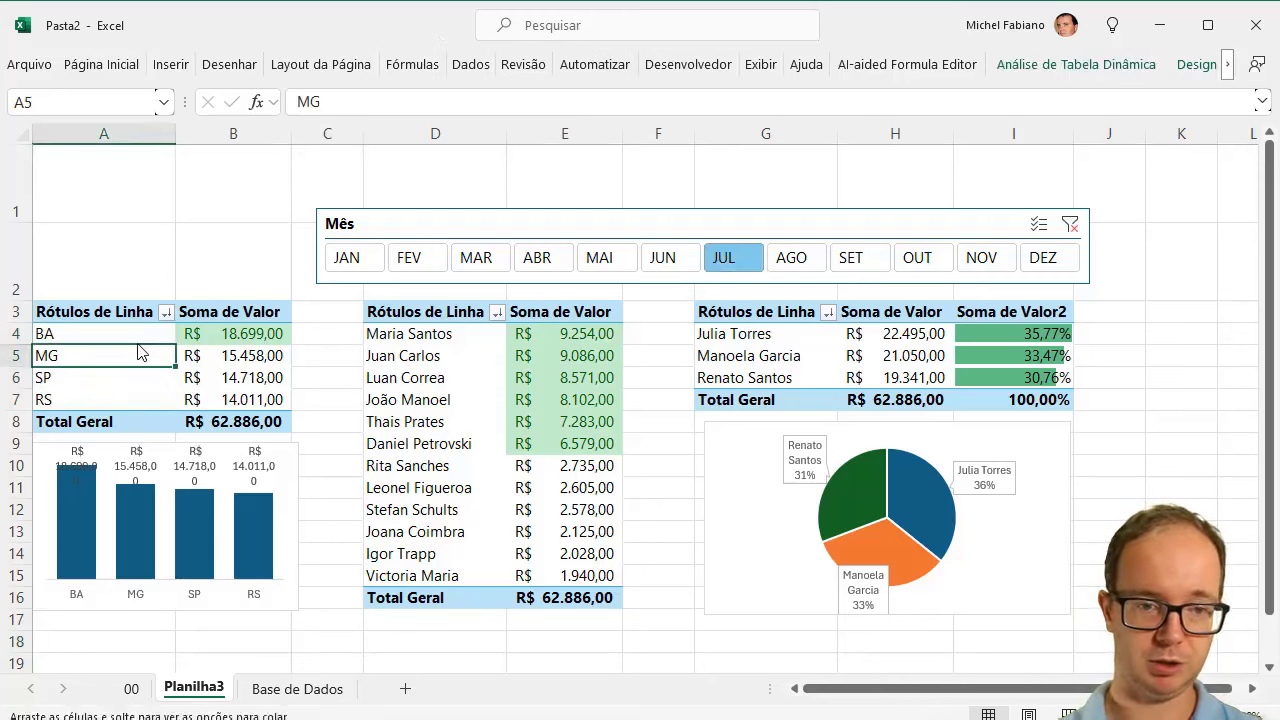
# Step: Turn off autofit column widths on update for the state pivot table
pyautogui.rightClick(116, 342)
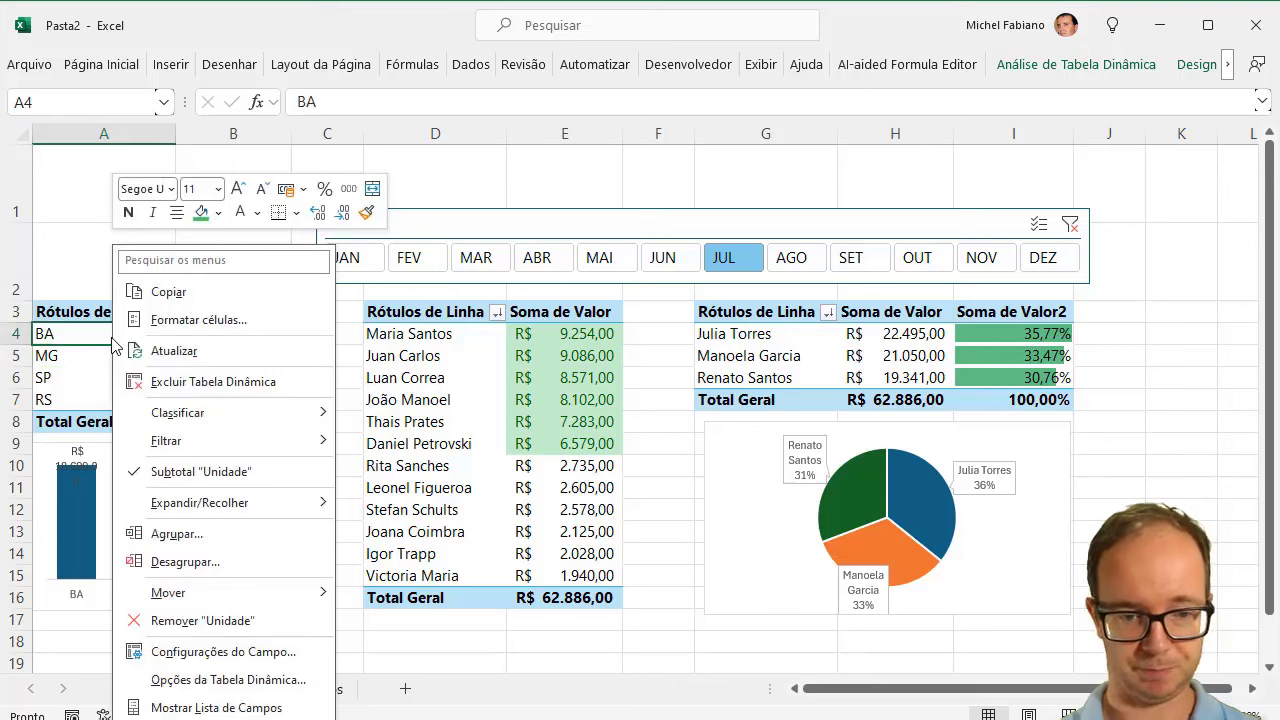
pyautogui.click(240, 682)
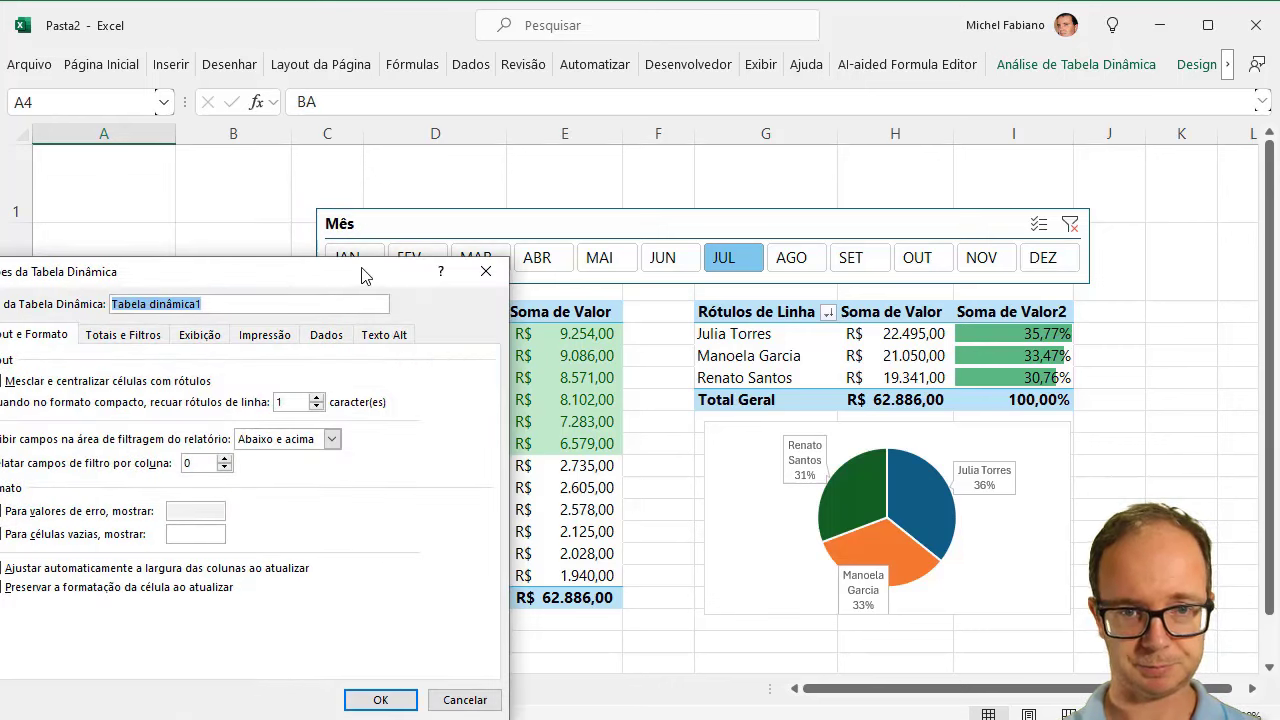
pyautogui.moveTo(363, 276)
pyautogui.mouseDown()
pyautogui.moveTo(637, 32)
pyautogui.moveTo(630, 60)
pyautogui.mouseUp()
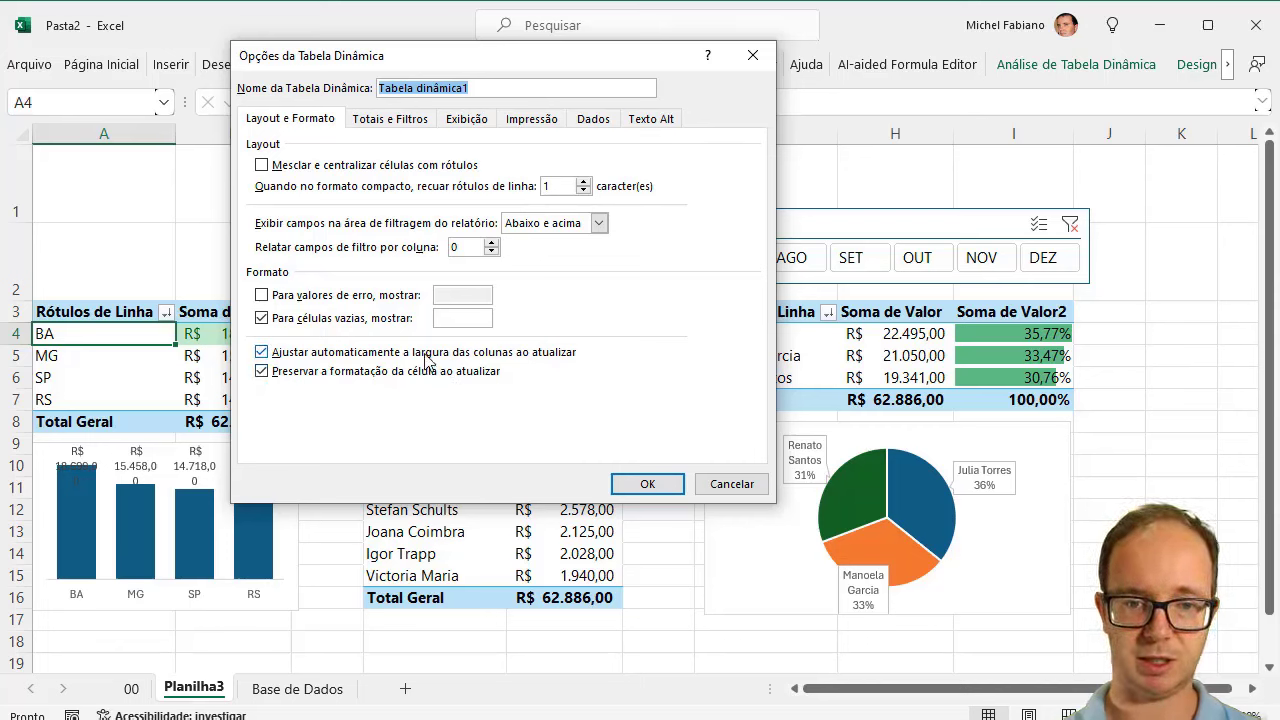
pyautogui.click(427, 360)
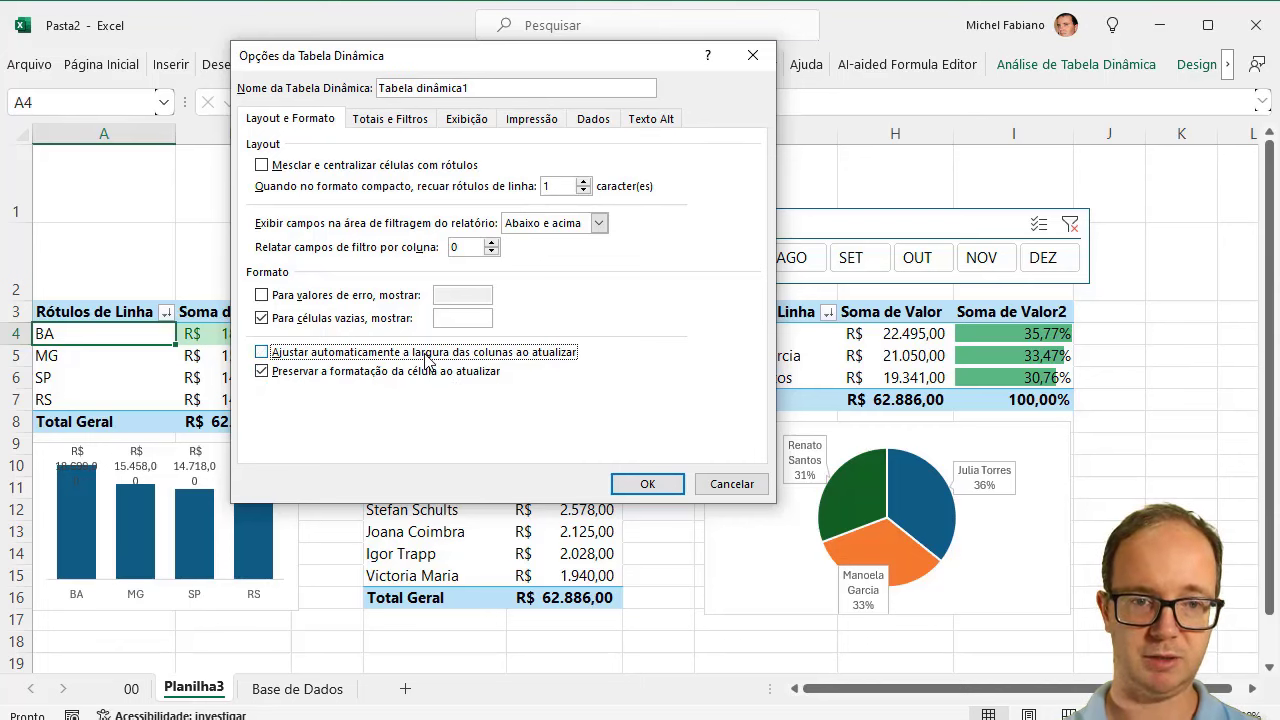
pyautogui.click(633, 483)
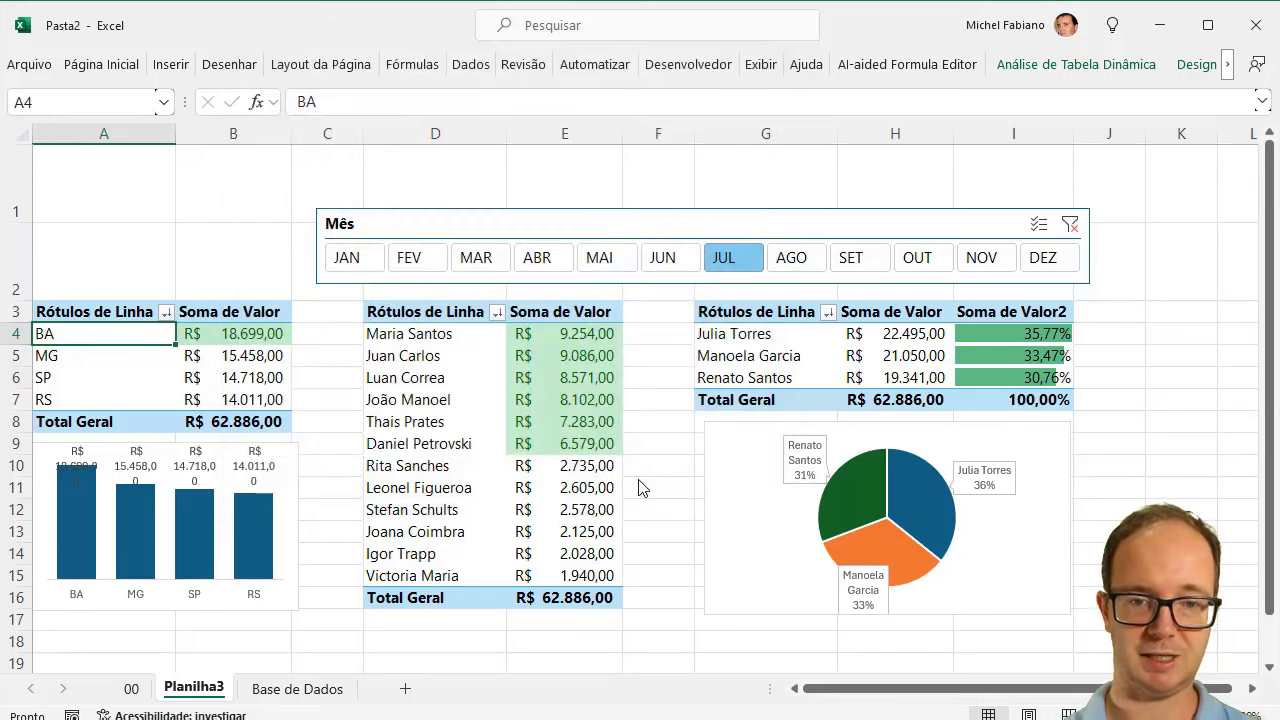
# Step: Turn off autofit column widths on update for the collaborator pivot table
pyautogui.click(408, 394)
pyautogui.rightClick(408, 394)
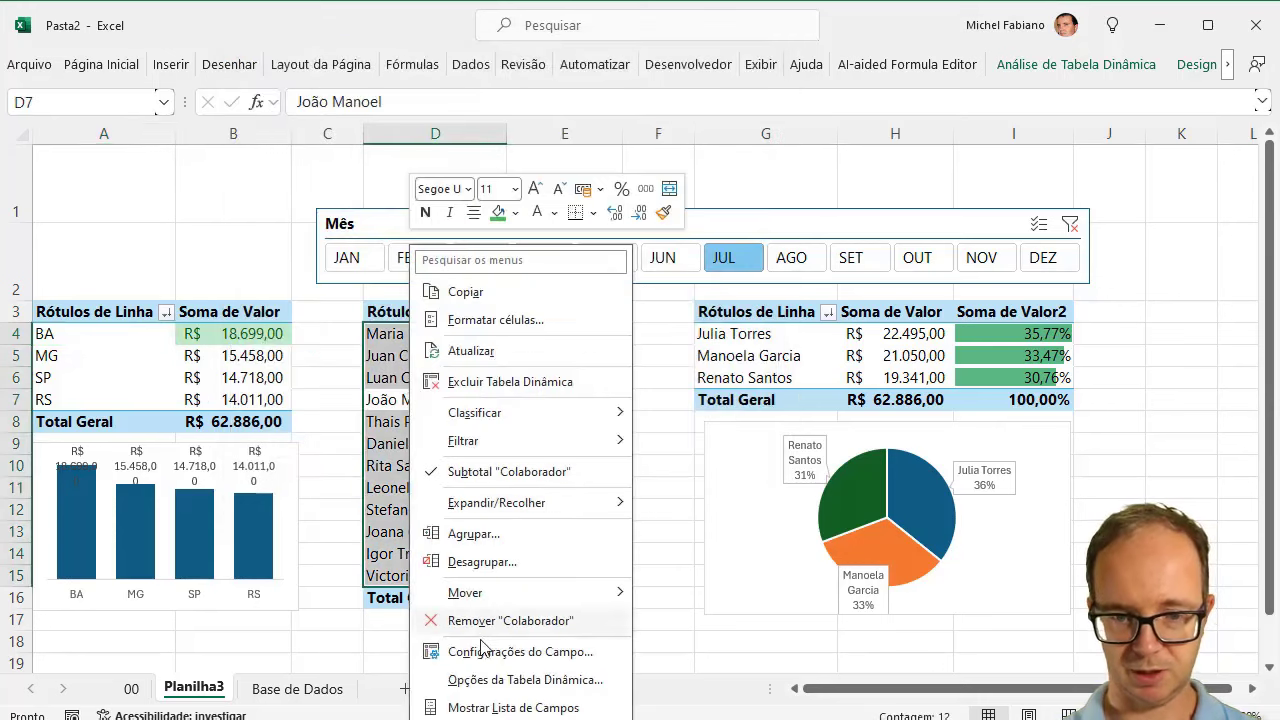
pyautogui.click(484, 681)
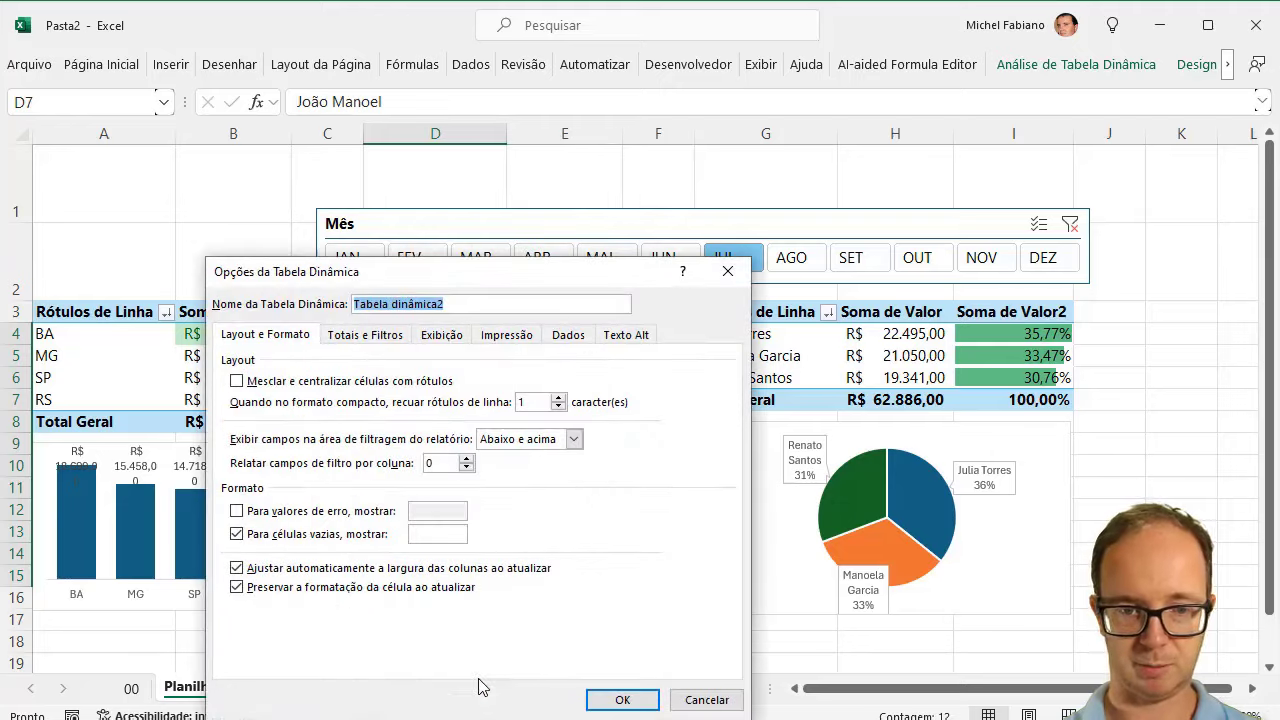
pyautogui.click(360, 572)
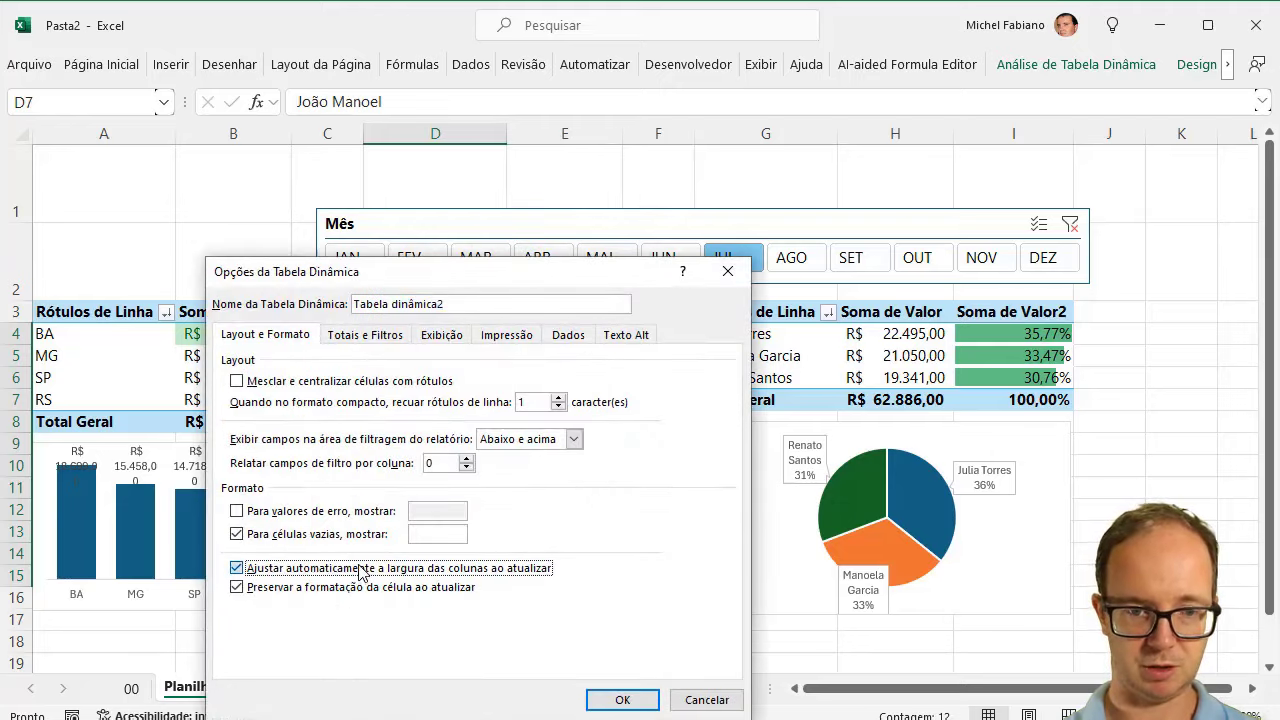
pyautogui.click(622, 700)
# Step: Turn off autofit column widths on update for the supervisor pivot table
pyautogui.click(908, 336)
pyautogui.rightClick(908, 336)
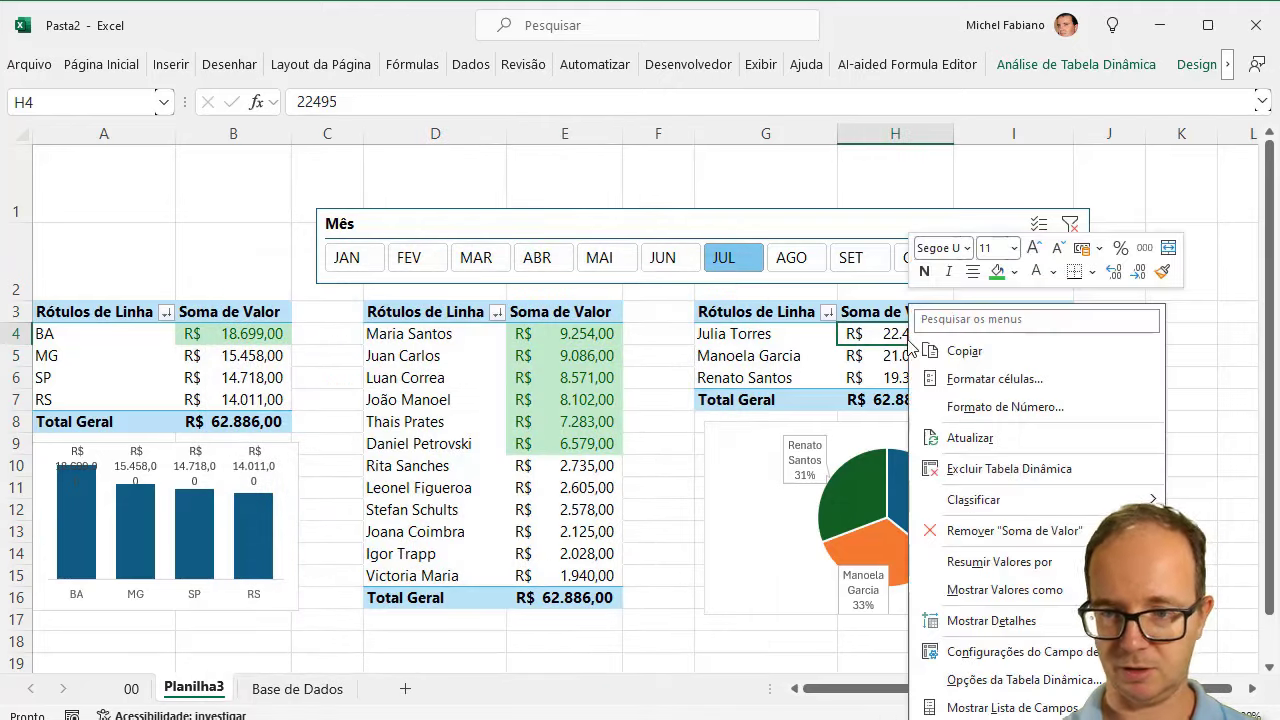
pyautogui.click(1024, 682)
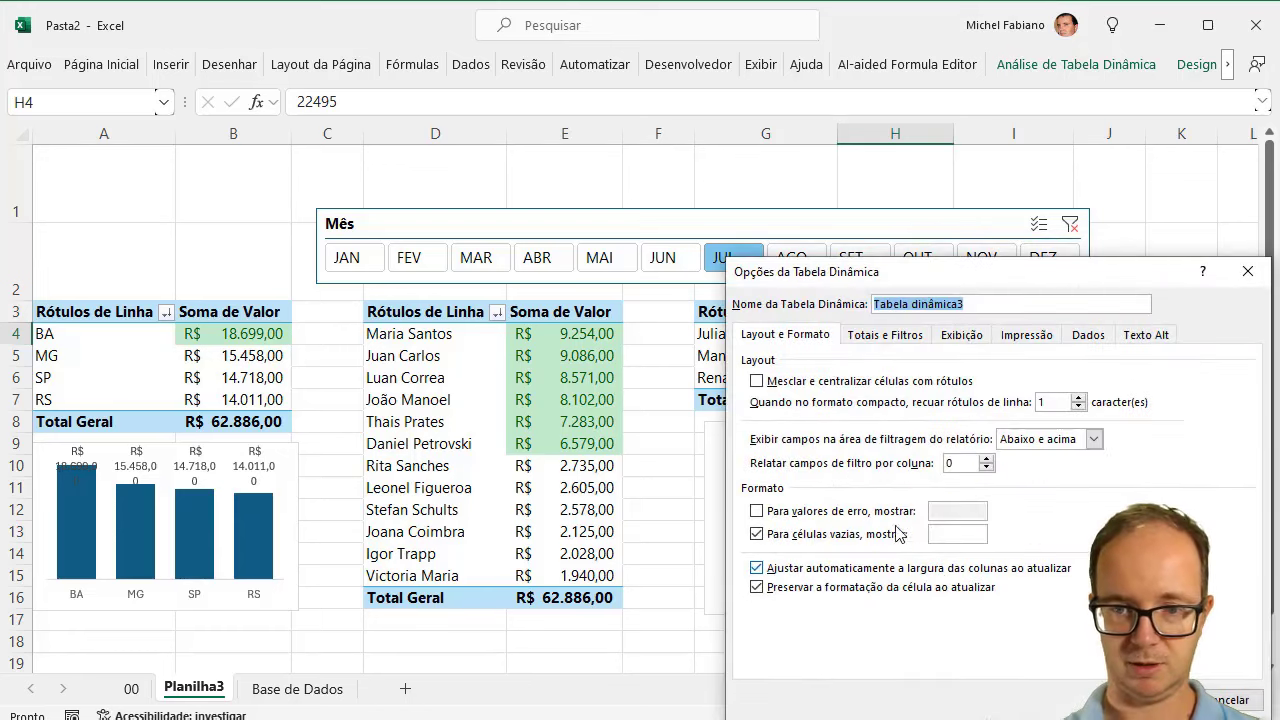
pyautogui.click(812, 568)
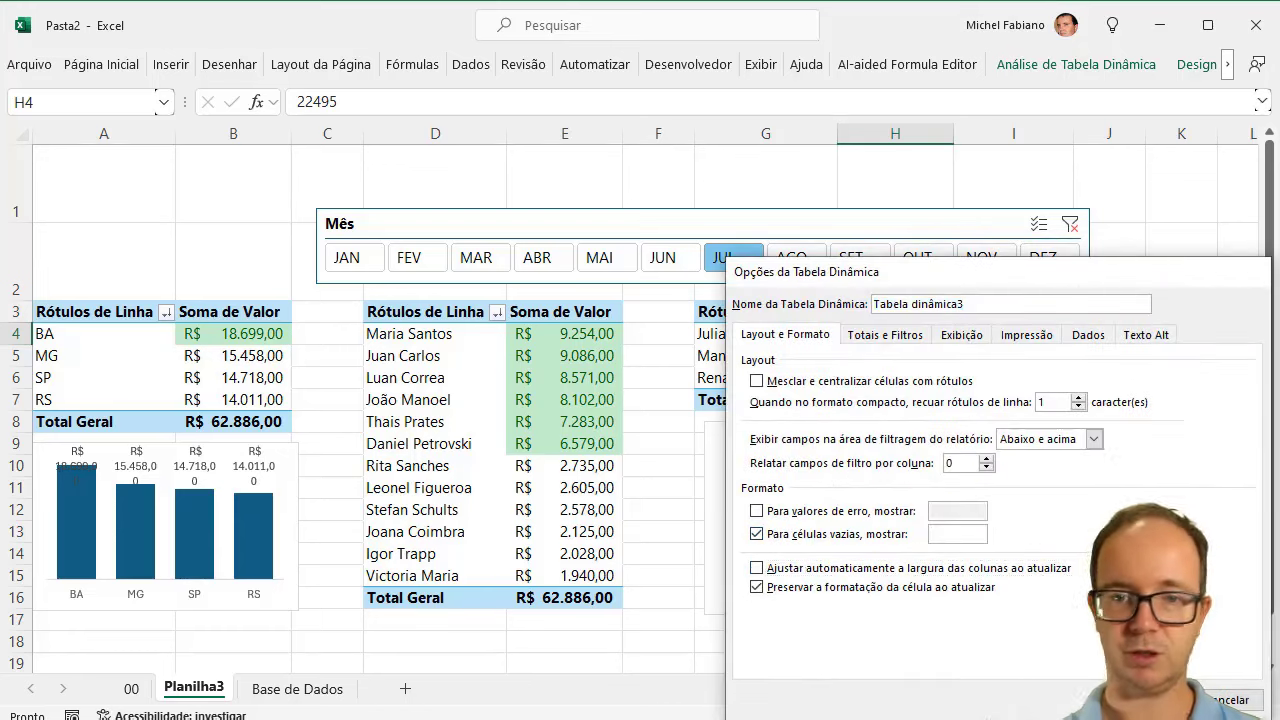
pyautogui.click(1155, 700)
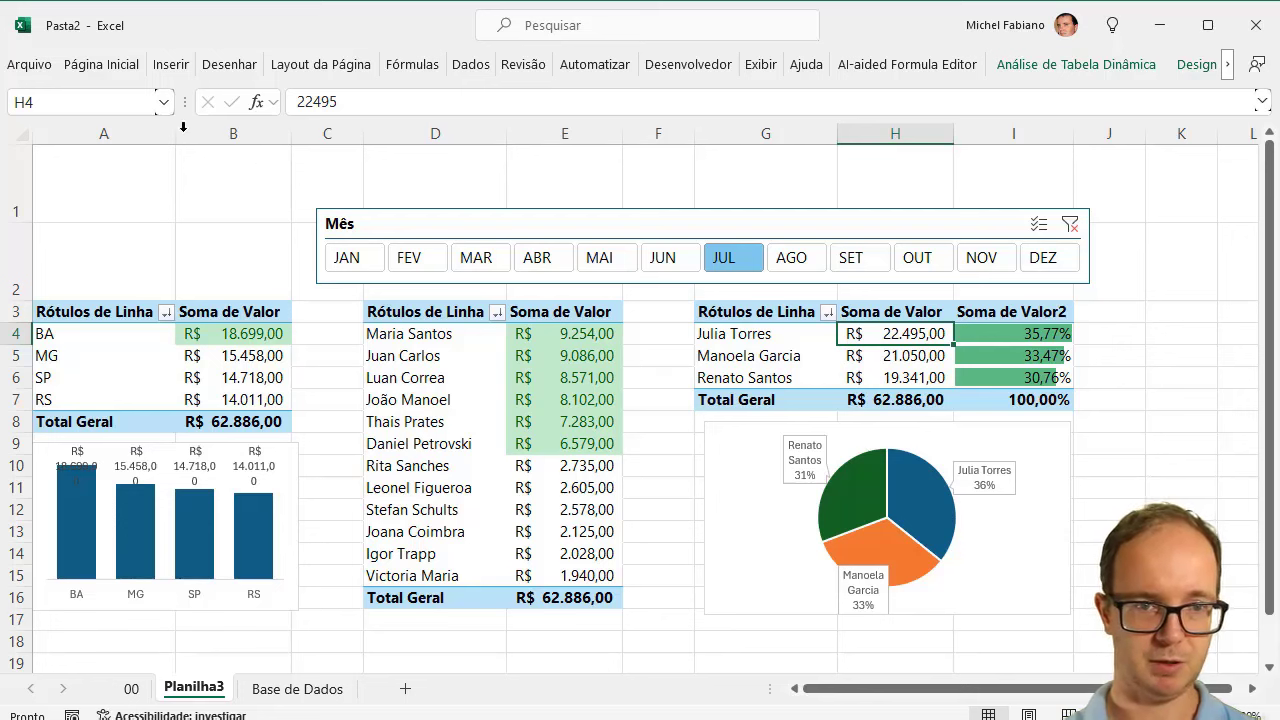
pyautogui.moveTo(150, 133); pyautogui.dragTo(331, 133)
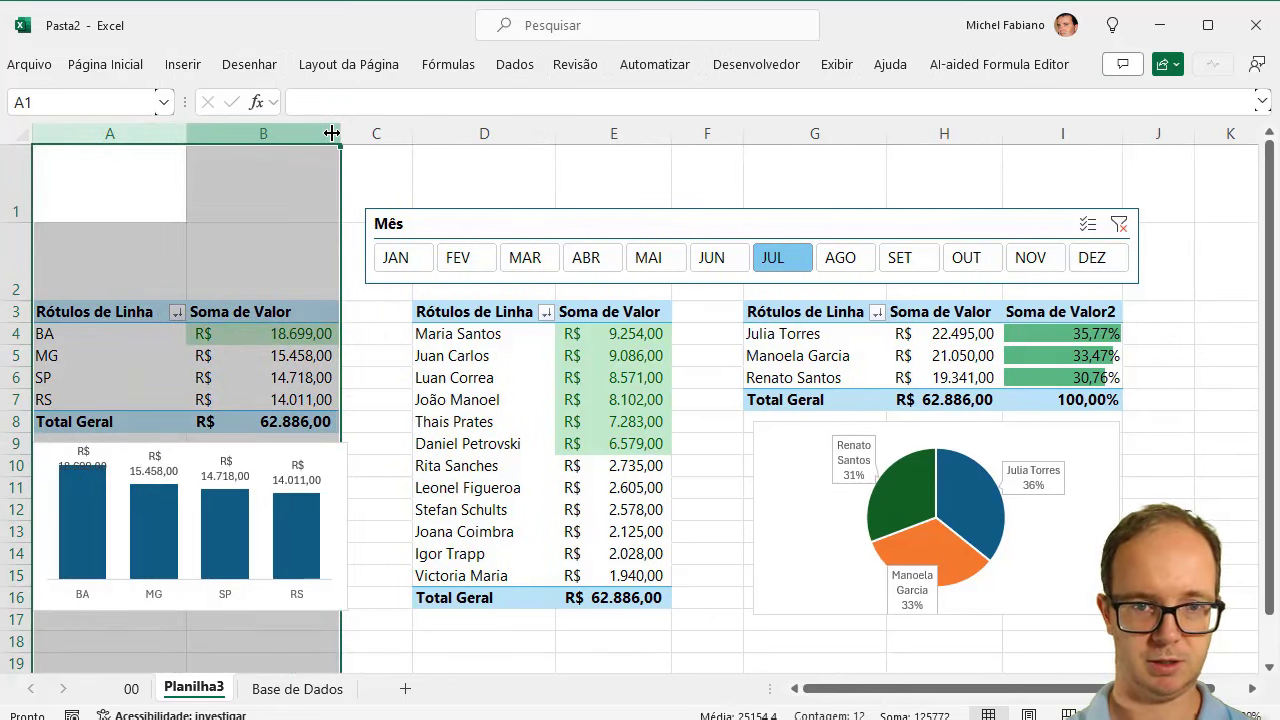
# Step: Widen columns A, B and E by dragging their header borders
pyautogui.rightClick(341, 139)
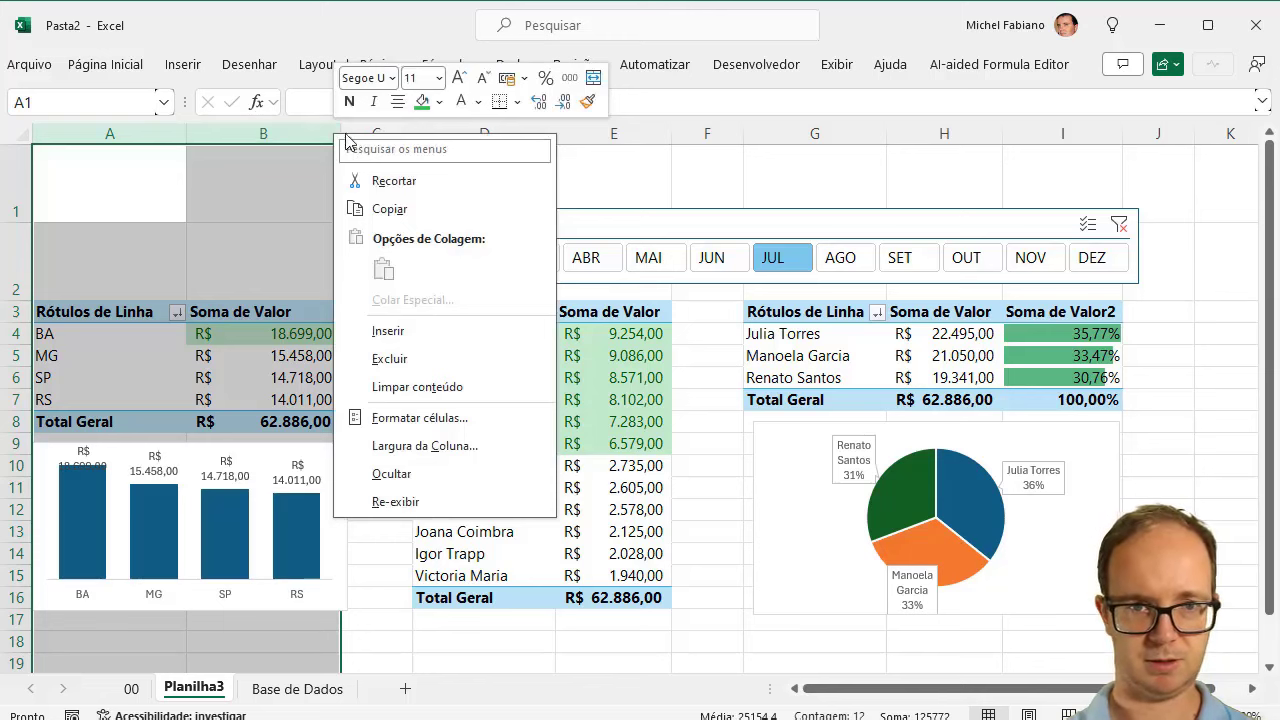
pyautogui.click(330, 138)
pyautogui.moveTo(340, 133); pyautogui.dragTo(378, 133)
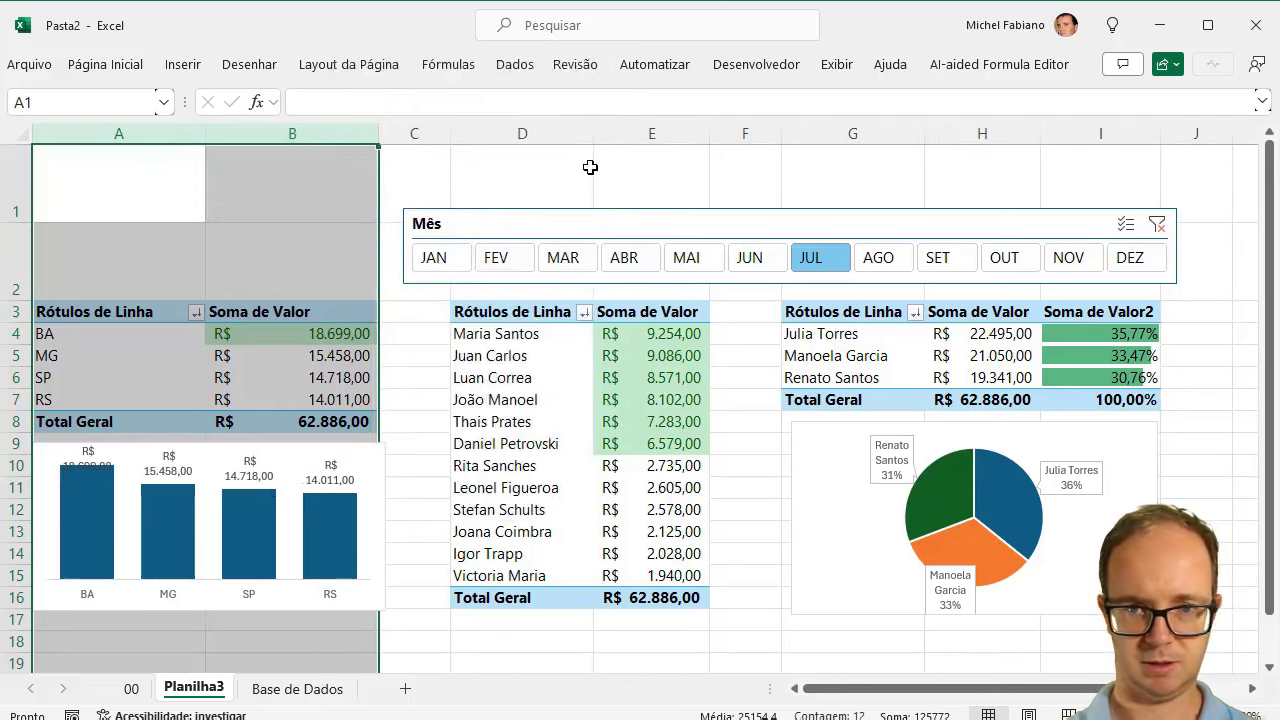
pyautogui.moveTo(710, 133); pyautogui.dragTo(743, 131)
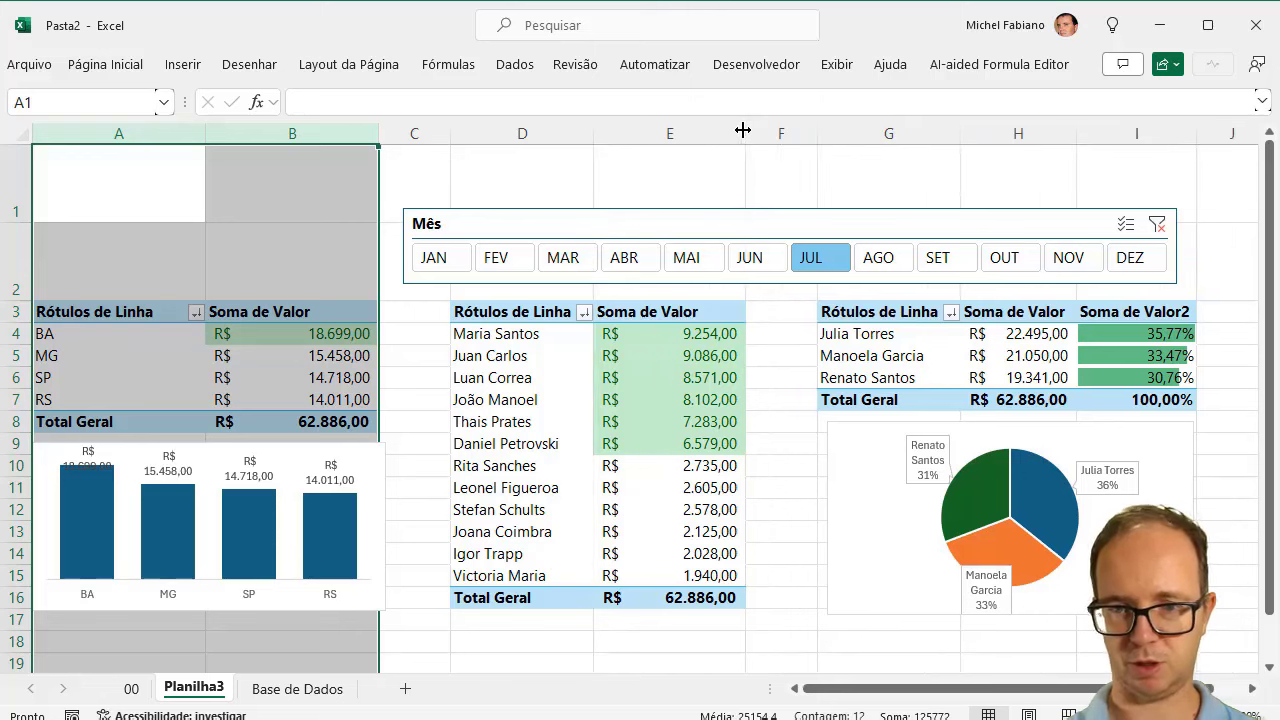
# Step: Step the month slicer back from JUN to JAN, confirming the column widths stay fixed
pyautogui.click(750, 259)
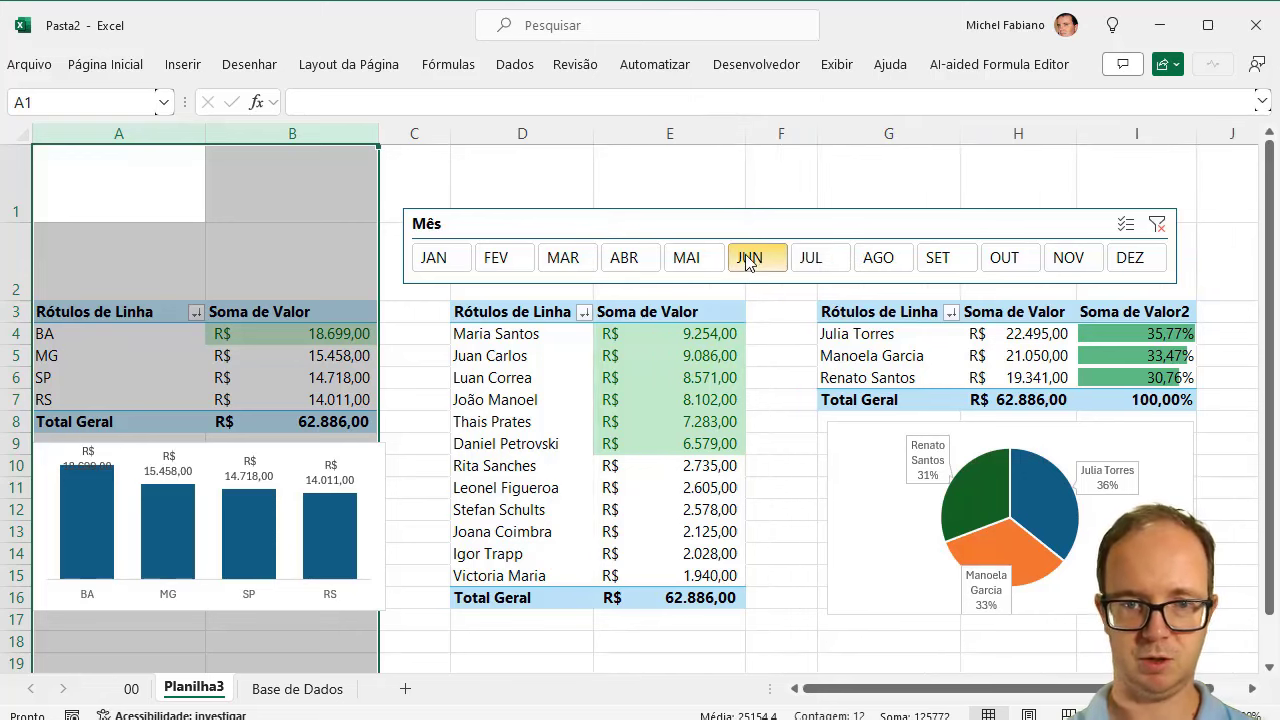
pyautogui.click(684, 260)
pyautogui.click(624, 259)
pyautogui.click(563, 259)
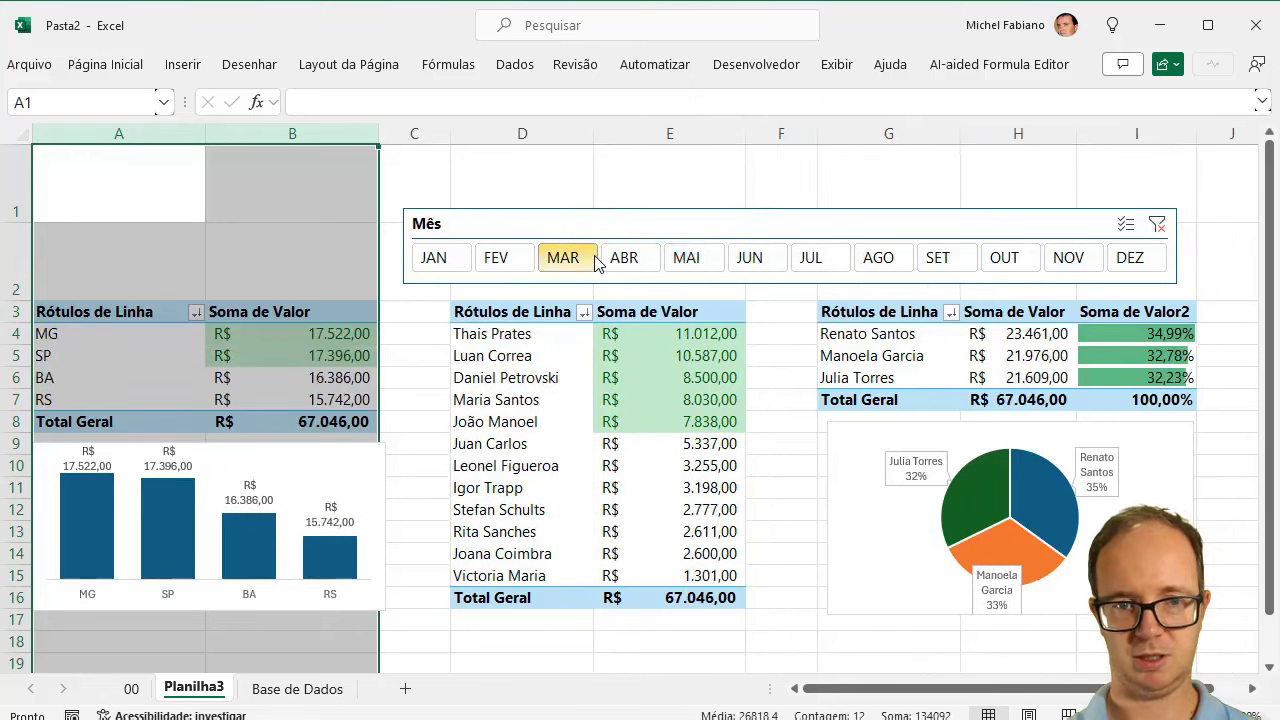
pyautogui.click(514, 262)
pyautogui.click(430, 257)
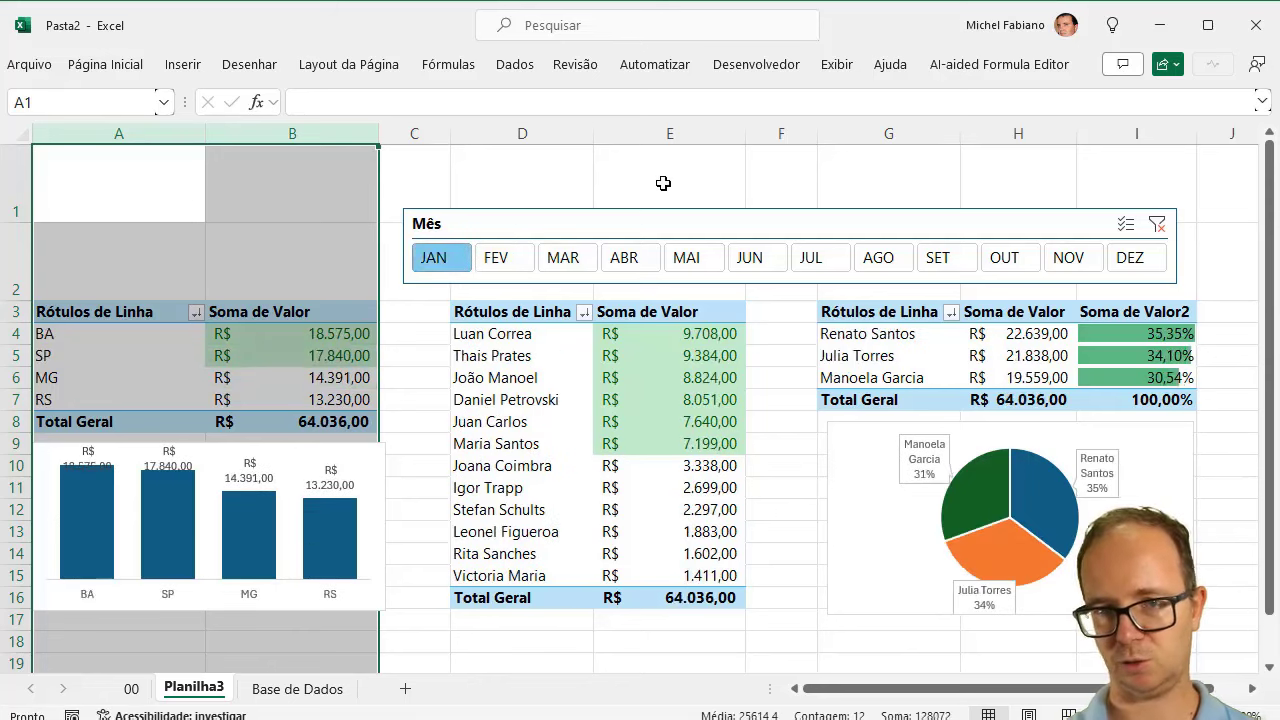
pyautogui.click(663, 183)
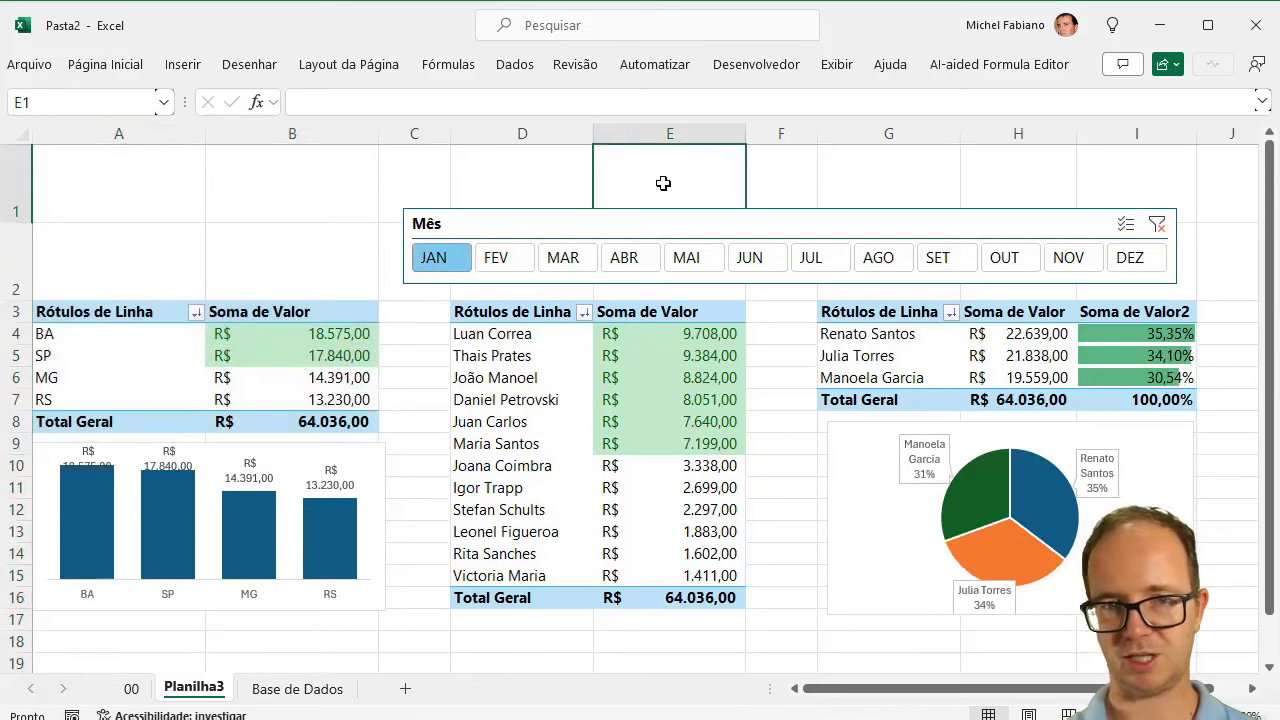
# Step: Hide the sheet gridlines from the View display options
pyautogui.click(850, 68)
pyautogui.click(560, 115)
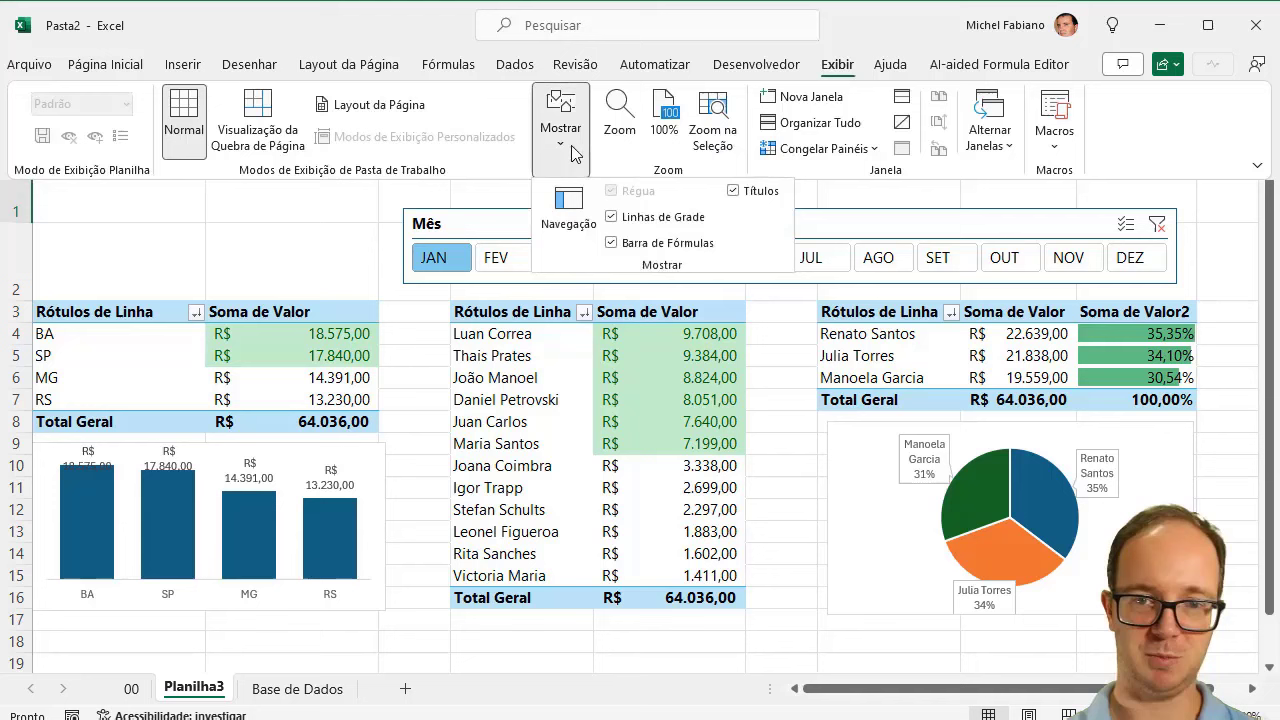
pyautogui.click(612, 218)
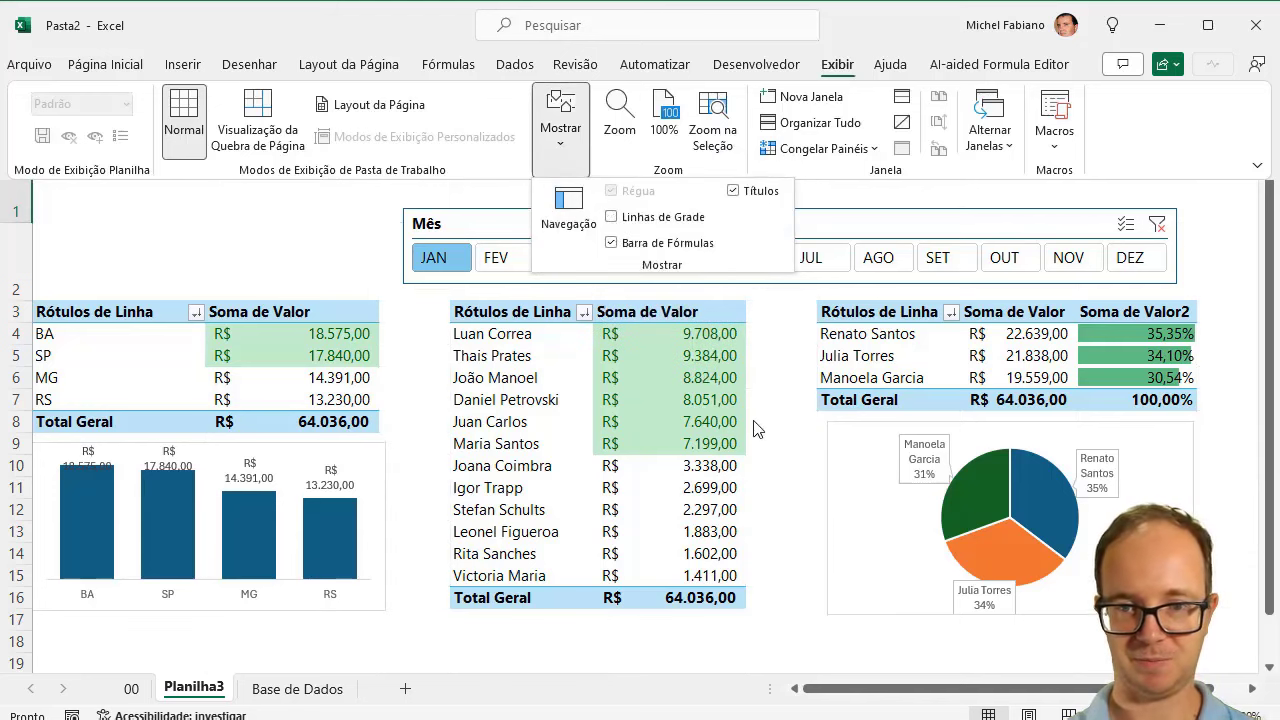
pyautogui.press('Escape')
pyautogui.press('Escape')
# Step: Nudge the pie chart slightly right and enlarge it a little
pyautogui.click(849, 464)
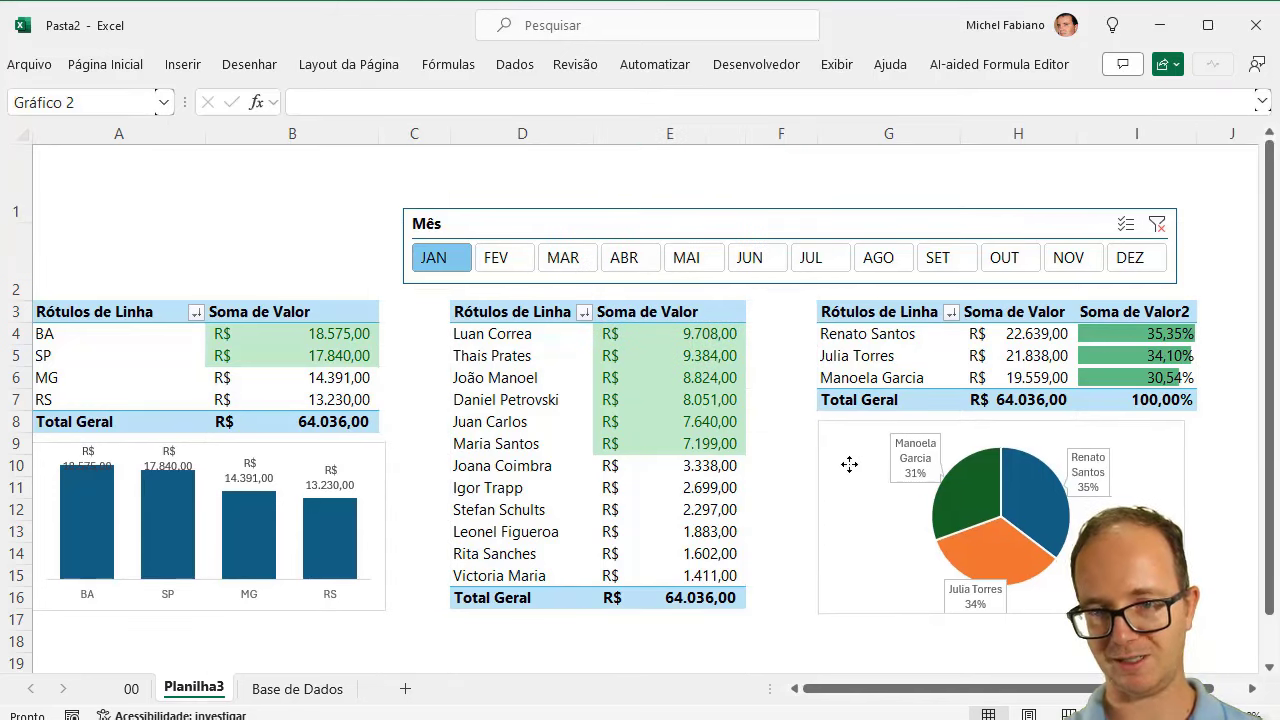
pyautogui.moveTo(849, 464); pyautogui.dragTo(853, 463)
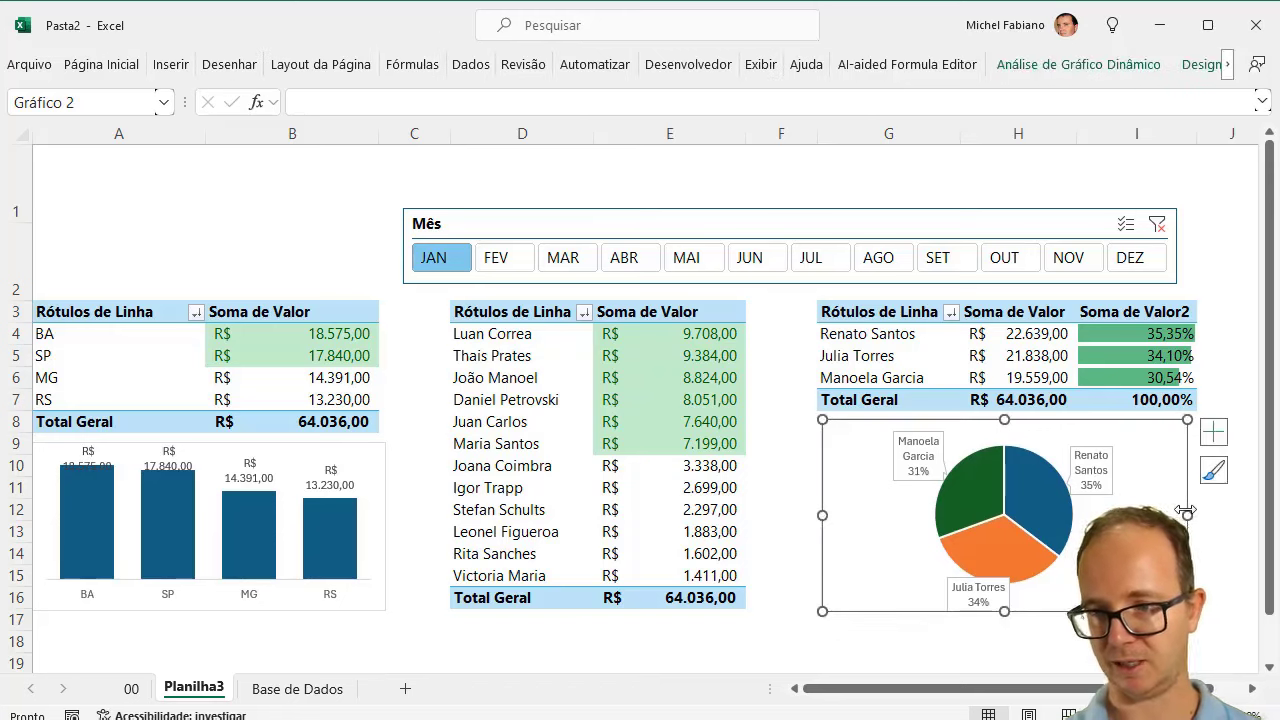
pyautogui.moveTo(1185, 511); pyautogui.dragTo(1193, 503)
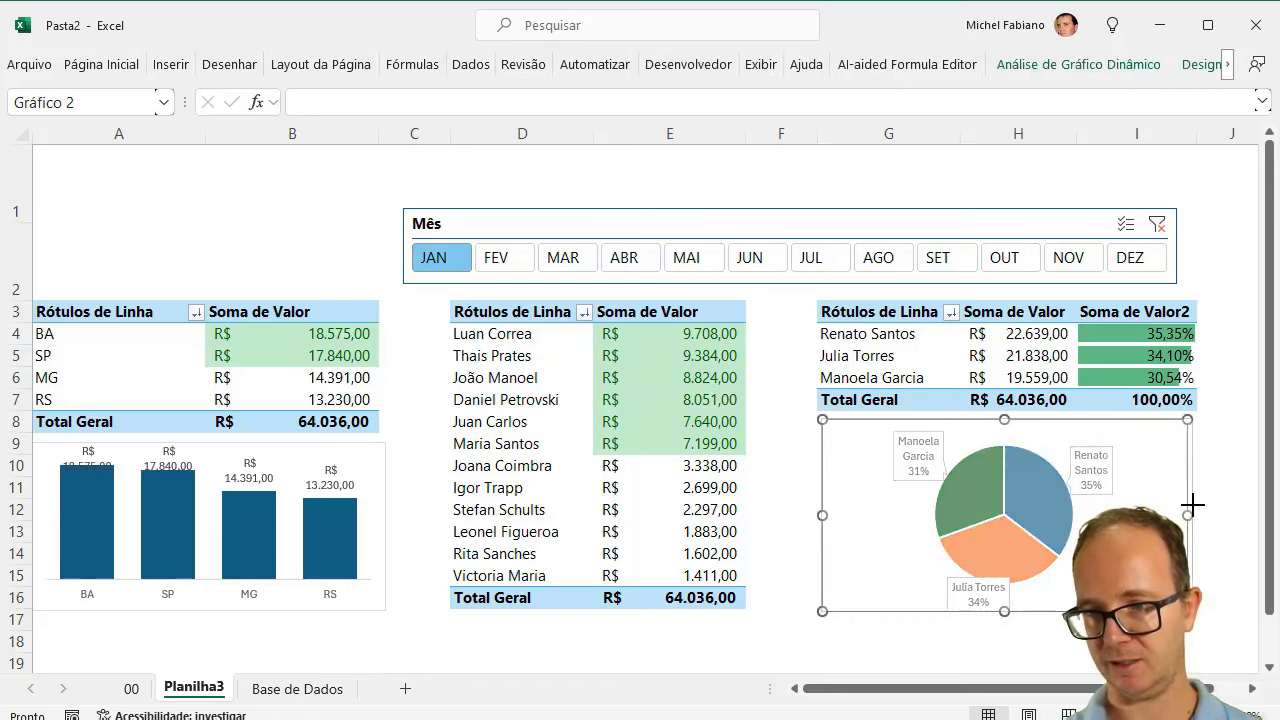
# Step: Widen column B, make the state column chart slightly narrower, and shift the month slicer slightly up-right
pyautogui.click(372, 492)
pyautogui.moveTo(386, 518); pyautogui.dragTo(406, 522)
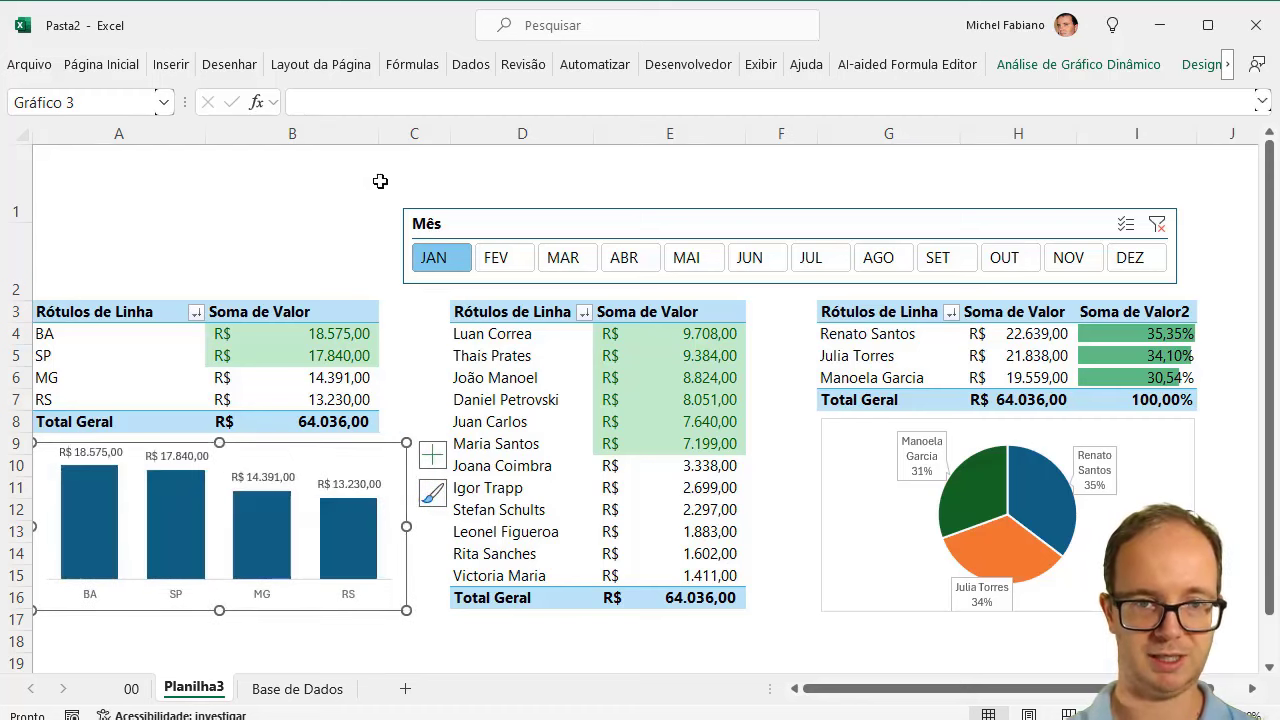
pyautogui.moveTo(378, 133); pyautogui.dragTo(409, 137)
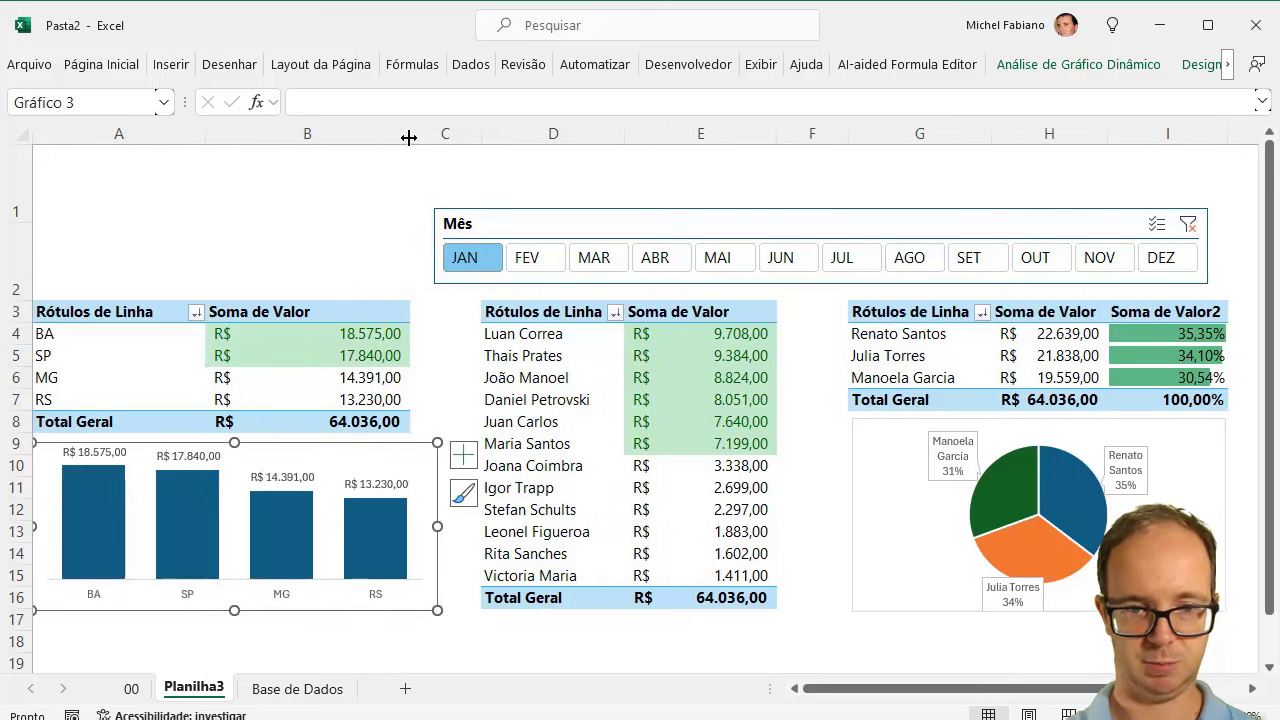
pyautogui.moveTo(437, 524); pyautogui.dragTo(411, 524)
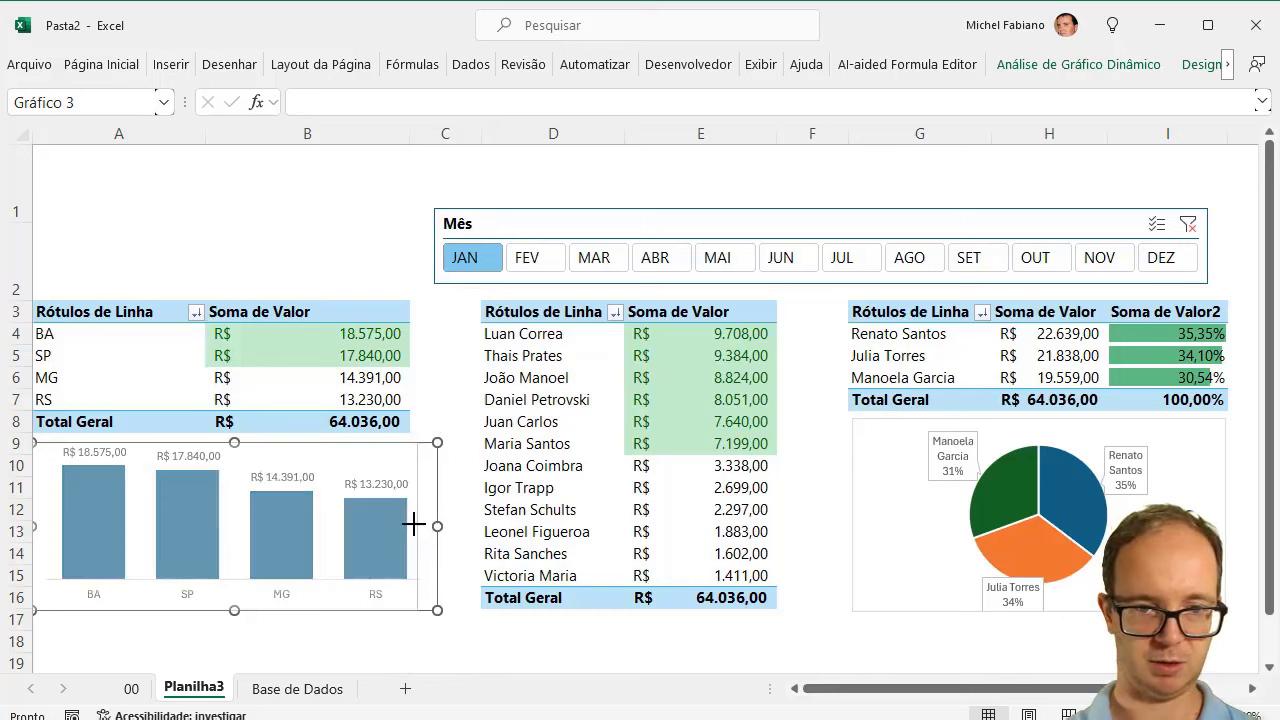
pyautogui.click(442, 560)
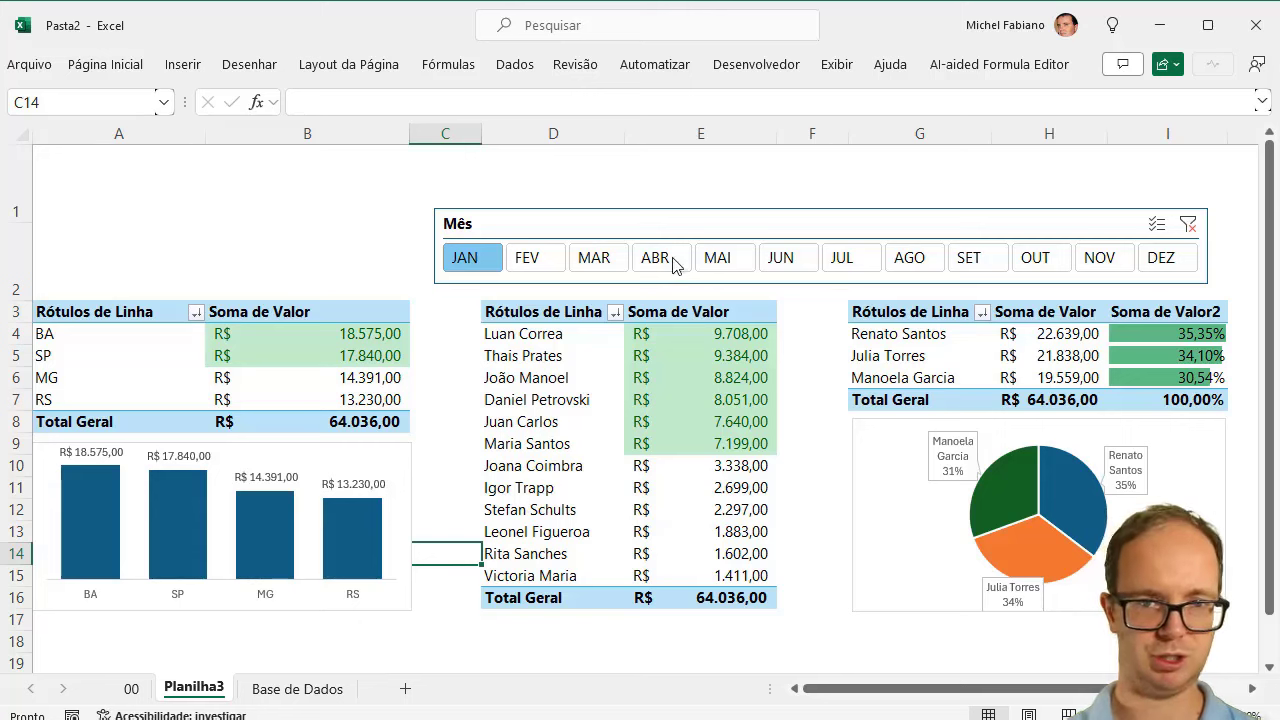
pyautogui.moveTo(682, 228); pyautogui.dragTo(700, 215)
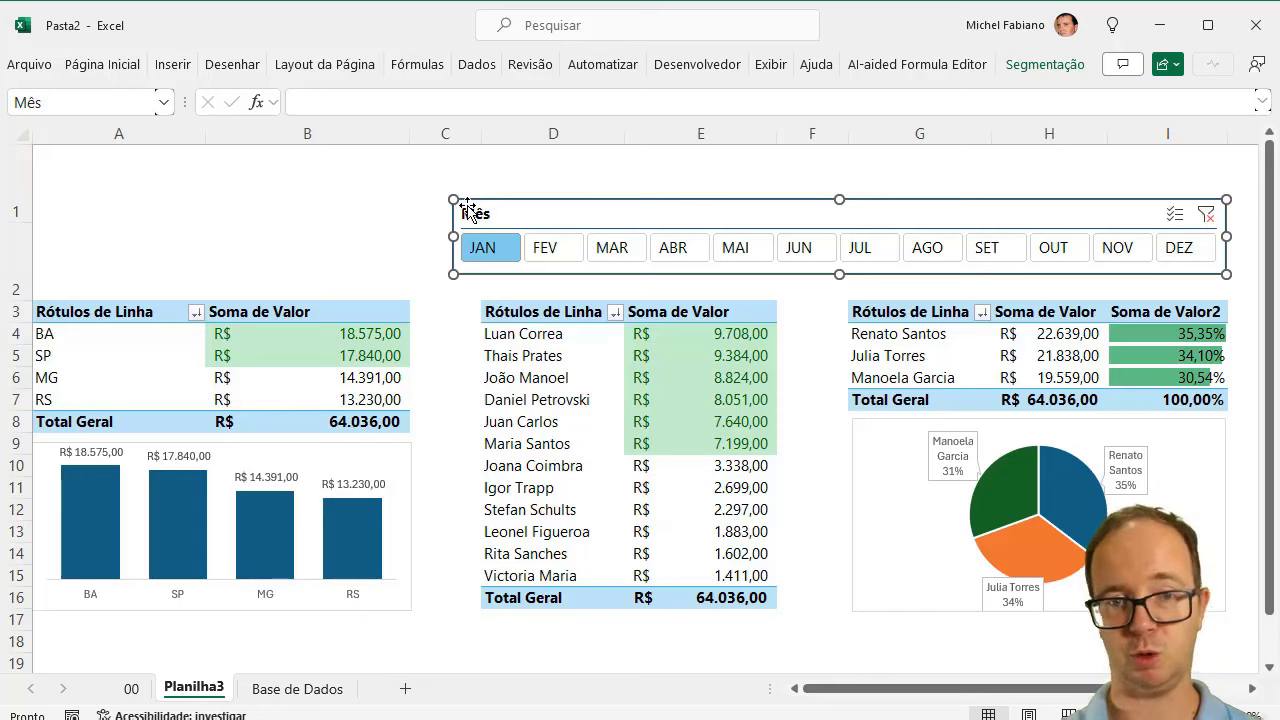
pyautogui.click(310, 176)
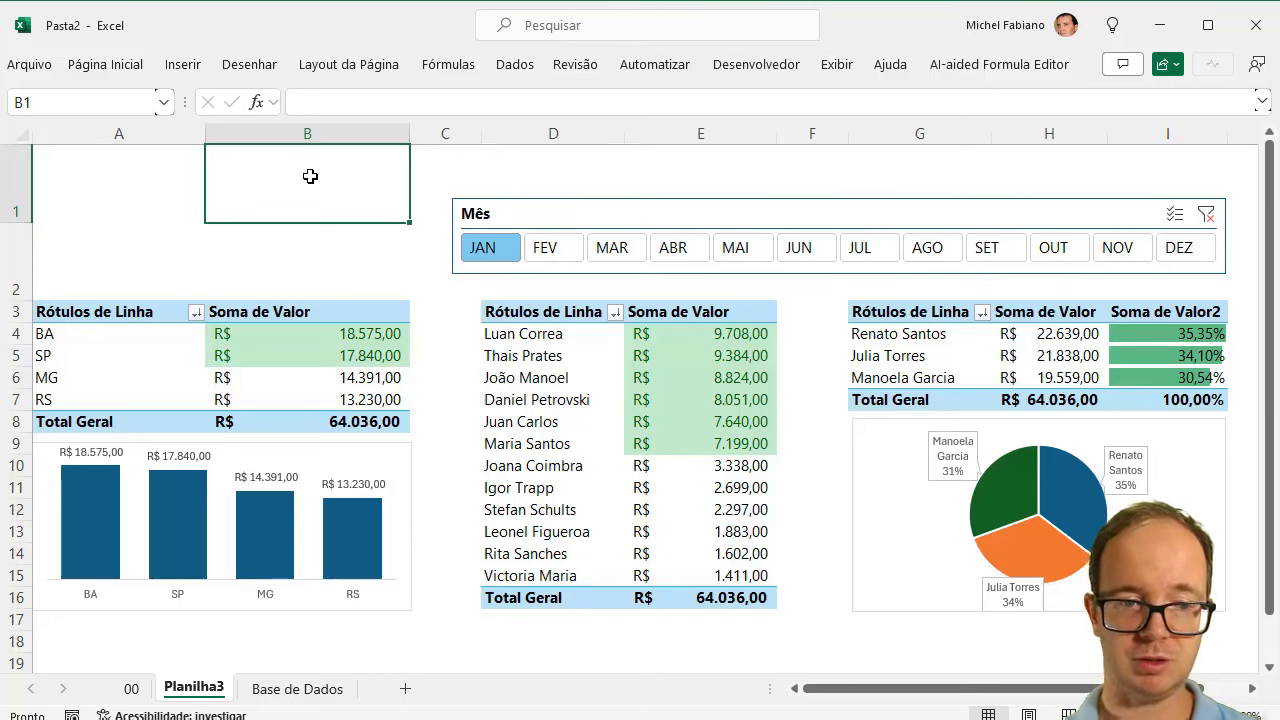
pyautogui.click(129, 697)
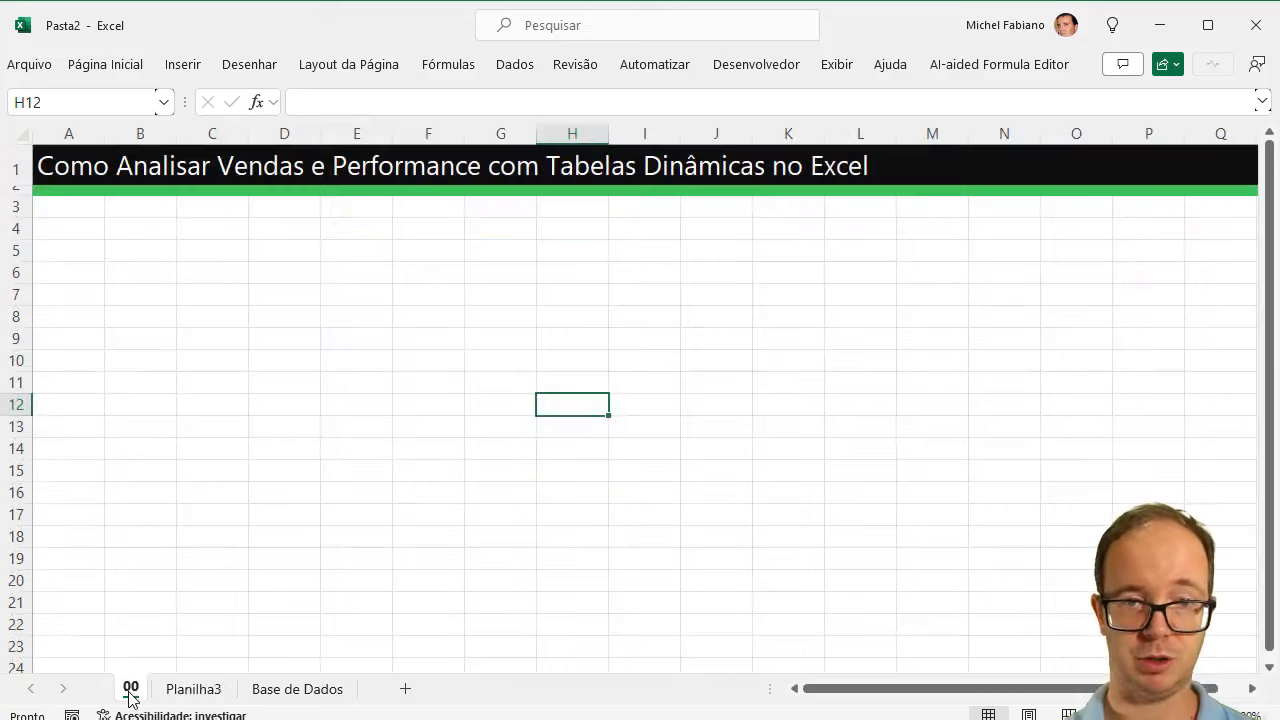
pyautogui.click(303, 693)
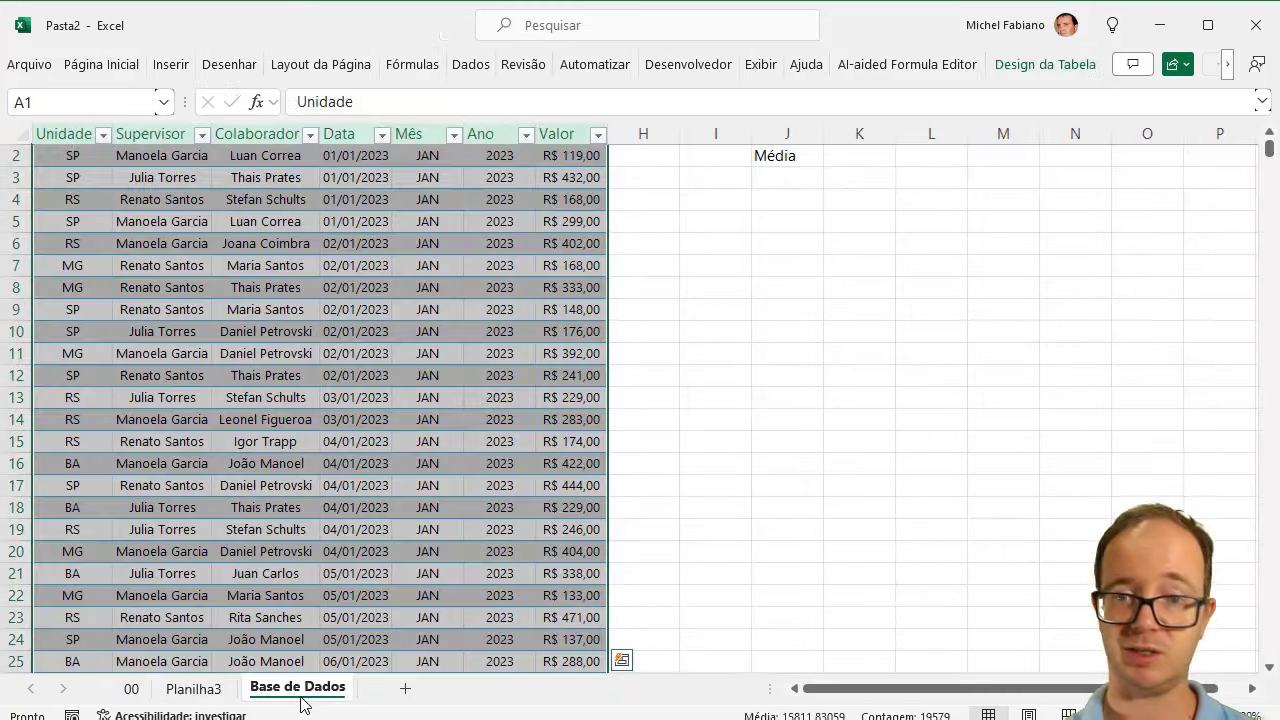
pyautogui.click(1271, 136)
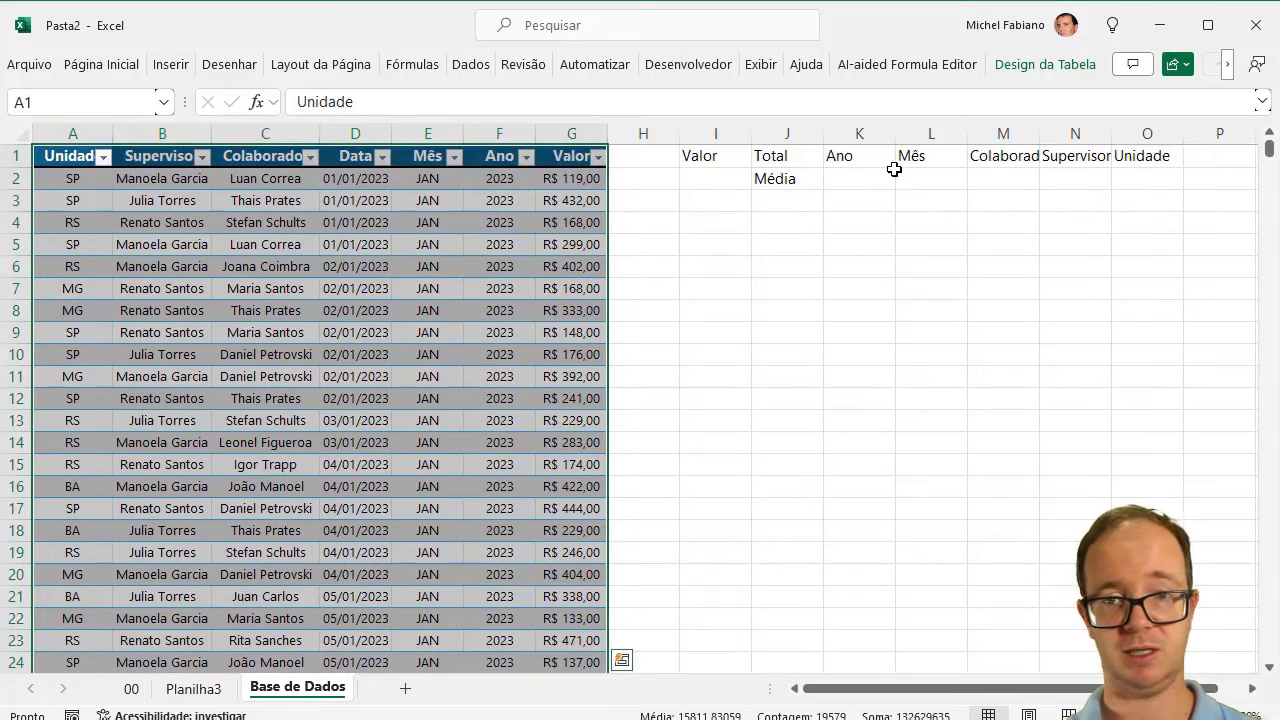
pyautogui.click(717, 155)
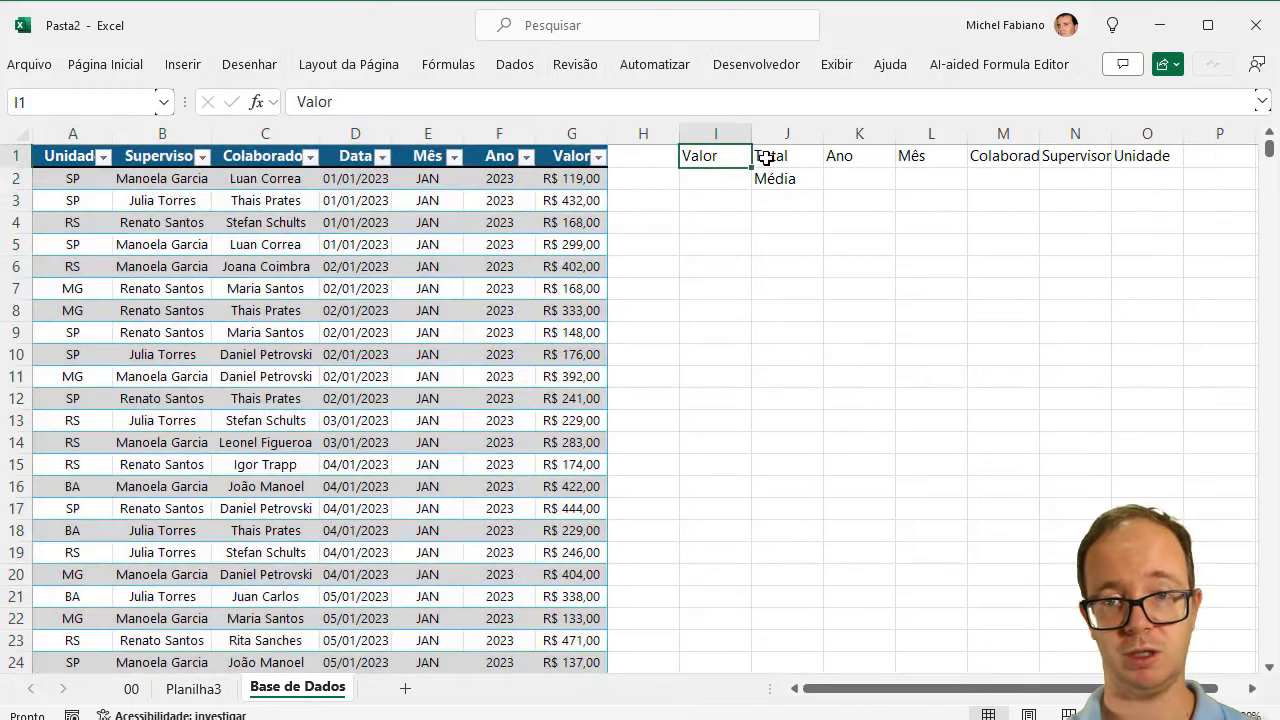
pyautogui.click(773, 157)
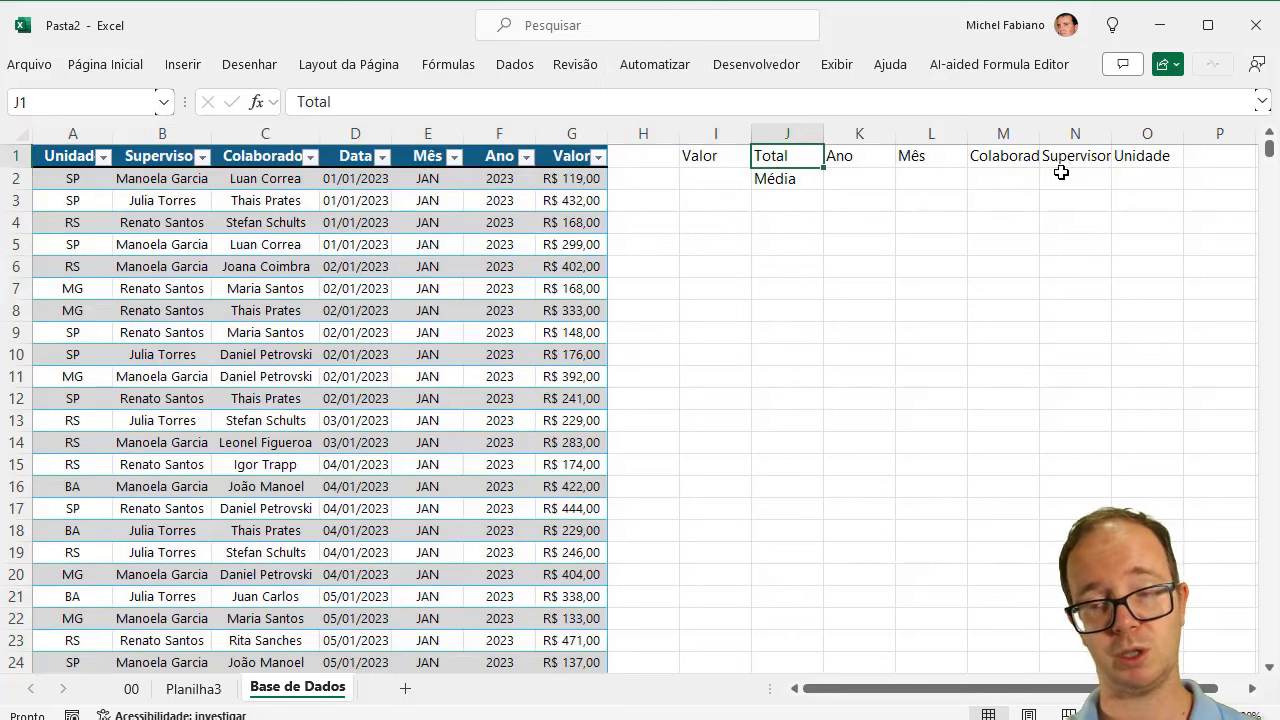
pyautogui.click(197, 690)
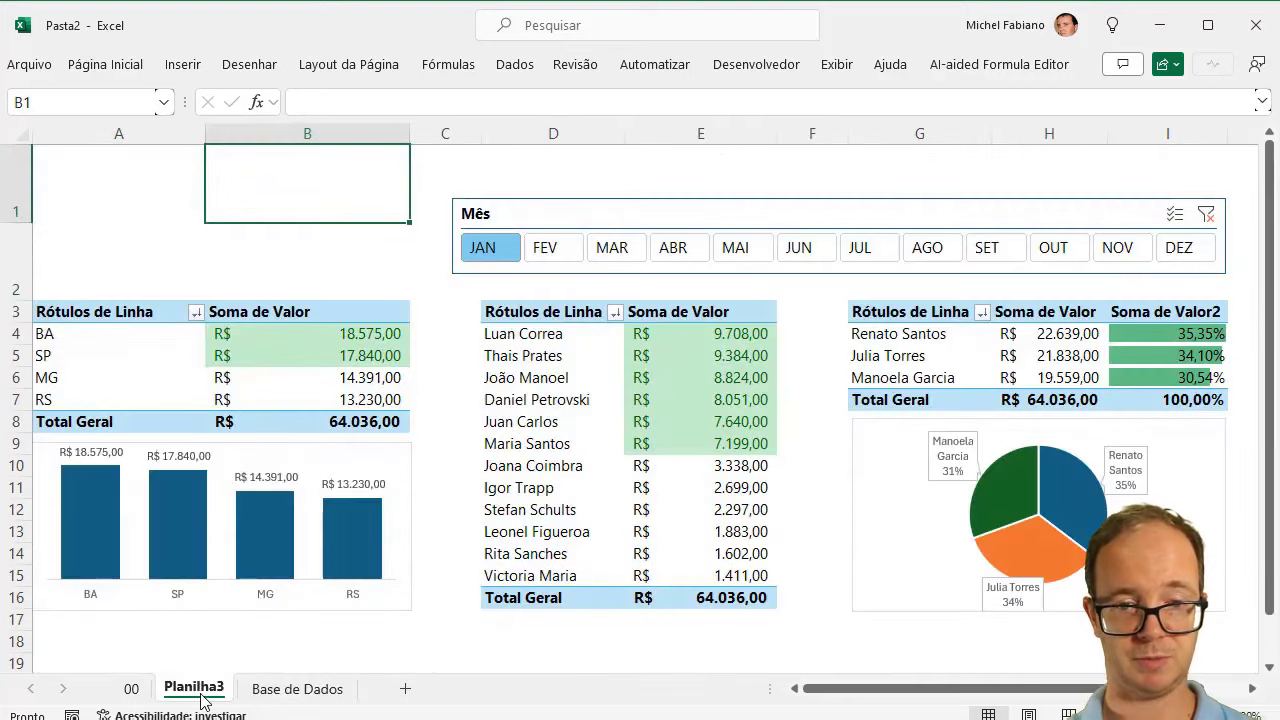
# Step: Copy the state pivot table and paste it at cell A18
pyautogui.click(113, 333)
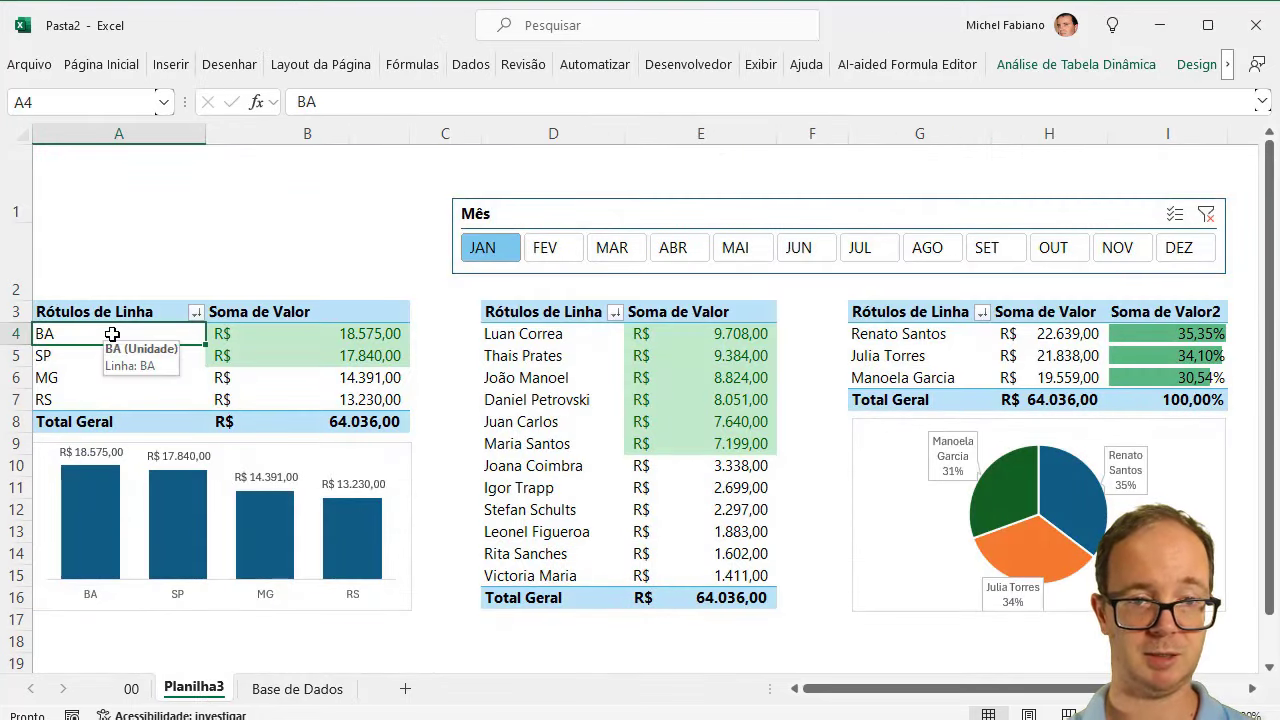
pyautogui.moveTo(113, 333); pyautogui.dragTo(316, 416)
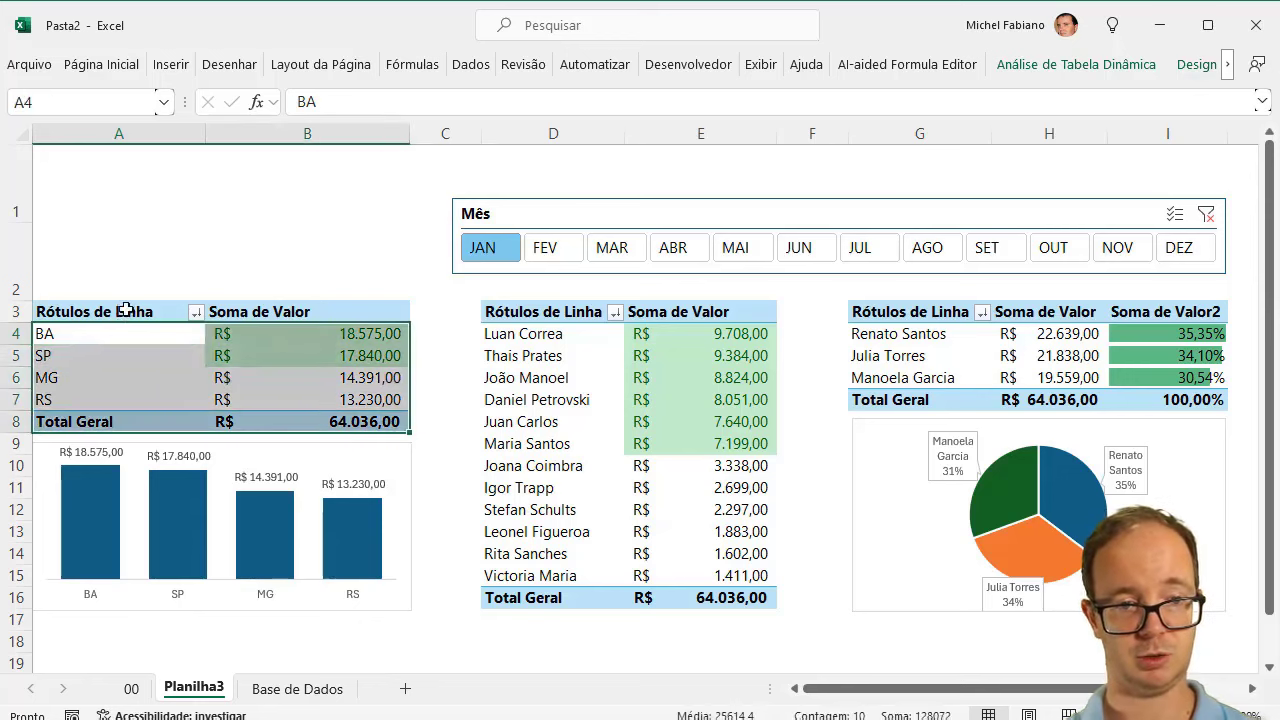
pyautogui.moveTo(126, 310); pyautogui.dragTo(290, 421)
pyautogui.hotkey('ctrl', 'c')
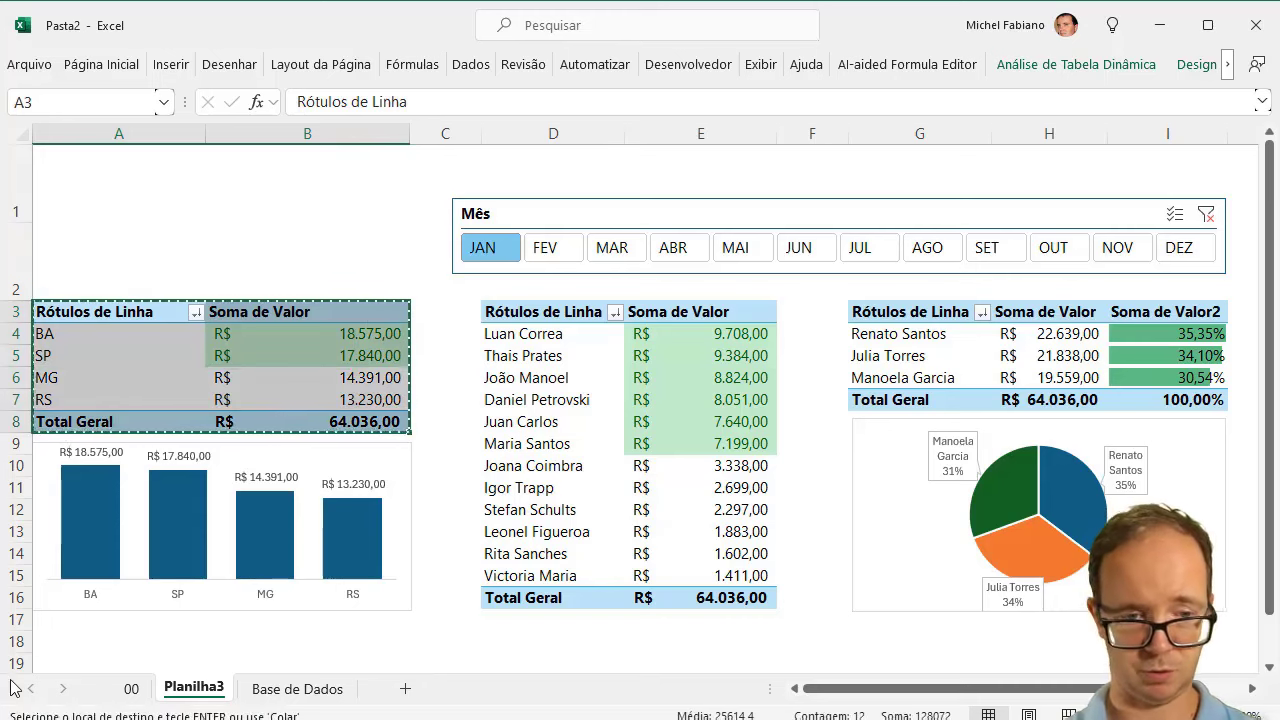
pyautogui.click(60, 645)
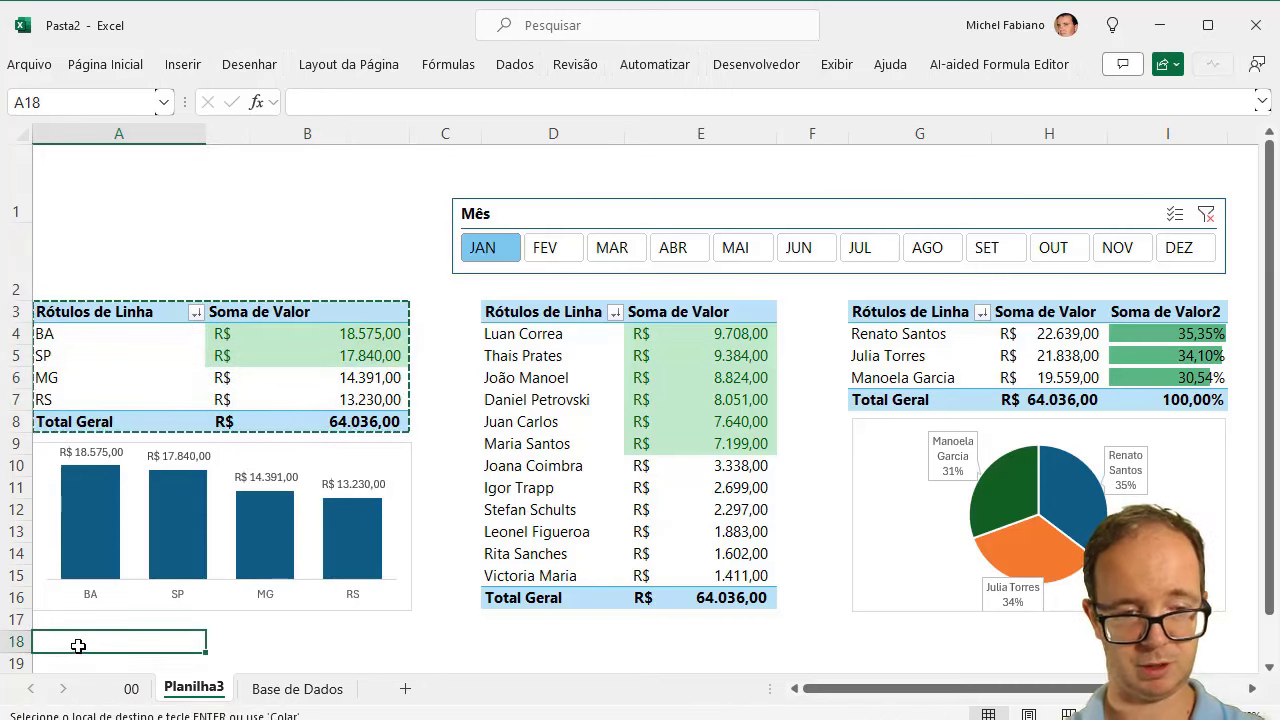
pyautogui.hotkey('ctrl', 'v')
pyautogui.press('Return')
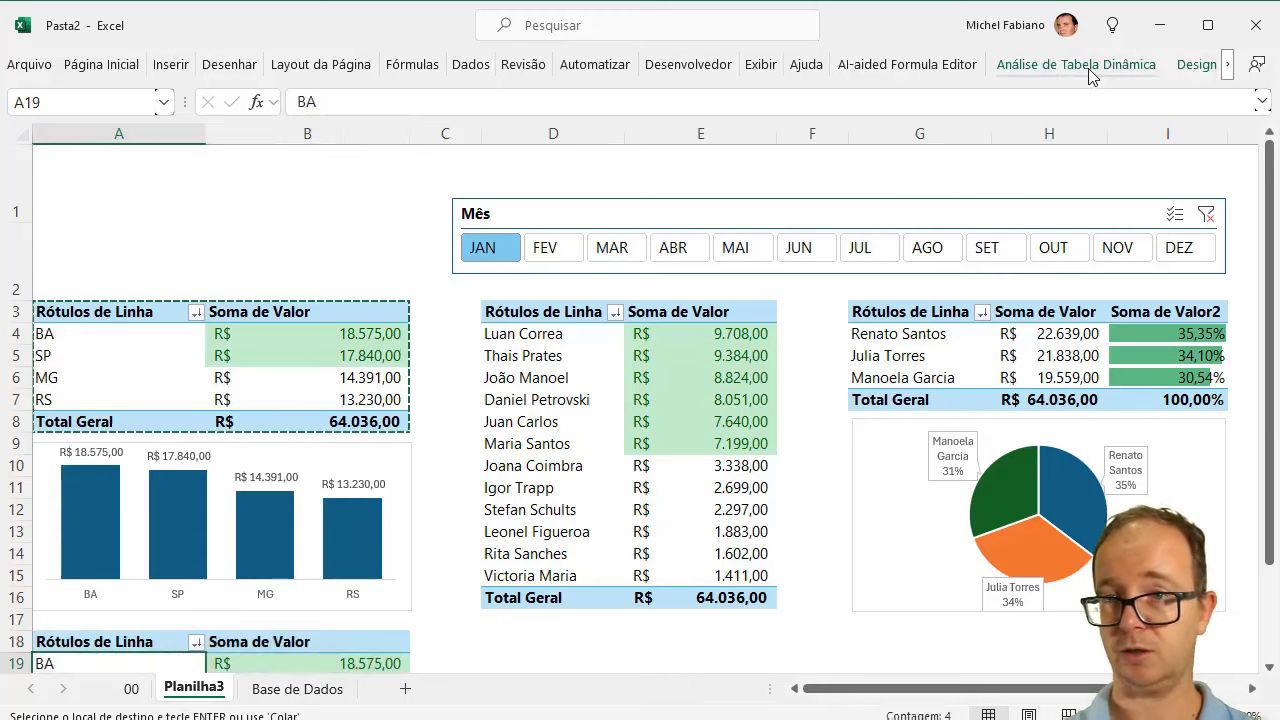
# Step: Remove Unidade, Mês and Ano from the copy's rows, leaving only the R$ 64.036,00 Soma de Valor total
pyautogui.click(1092, 70)
pyautogui.click(1135, 145)
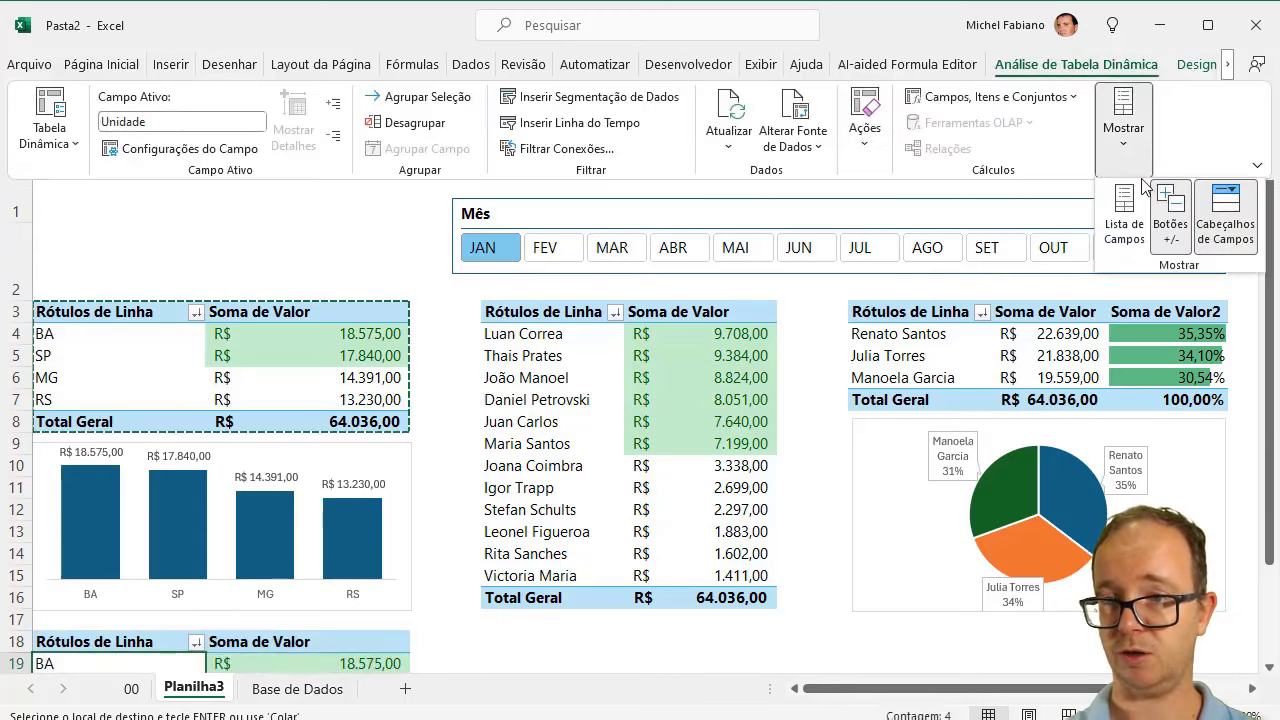
pyautogui.click(1147, 238)
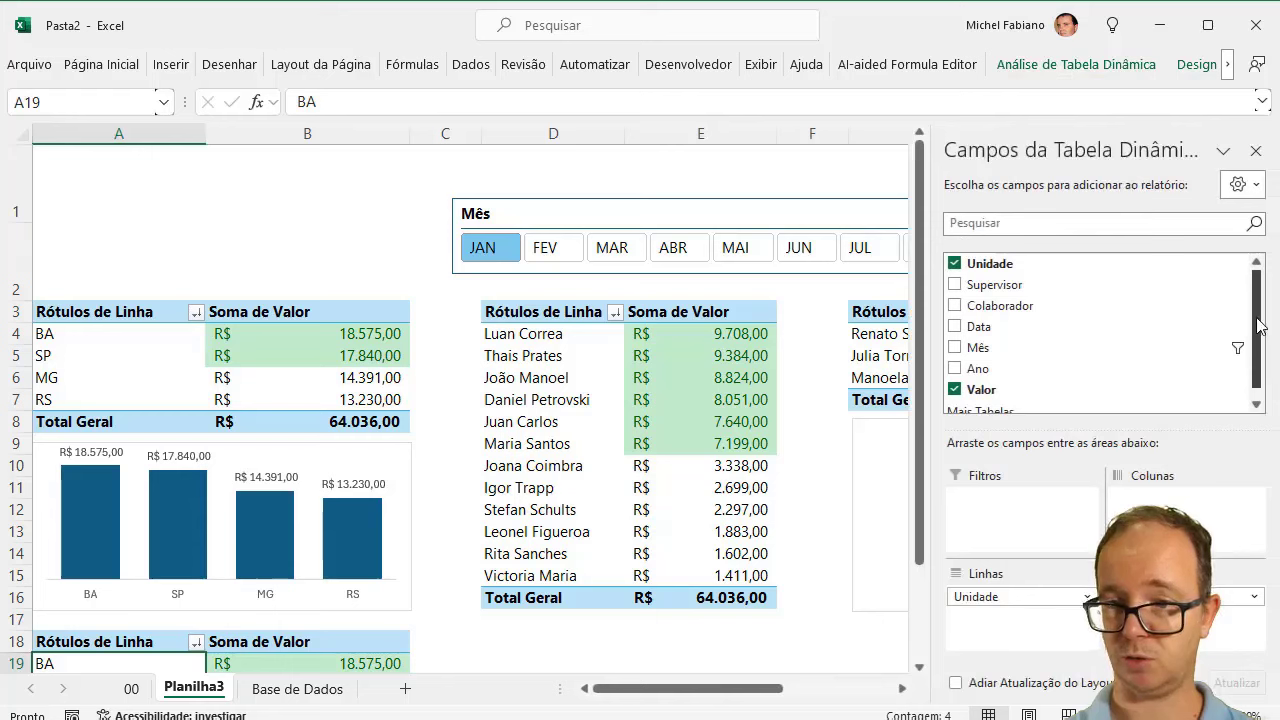
pyautogui.moveTo(1258, 325); pyautogui.dragTo(1258, 340)
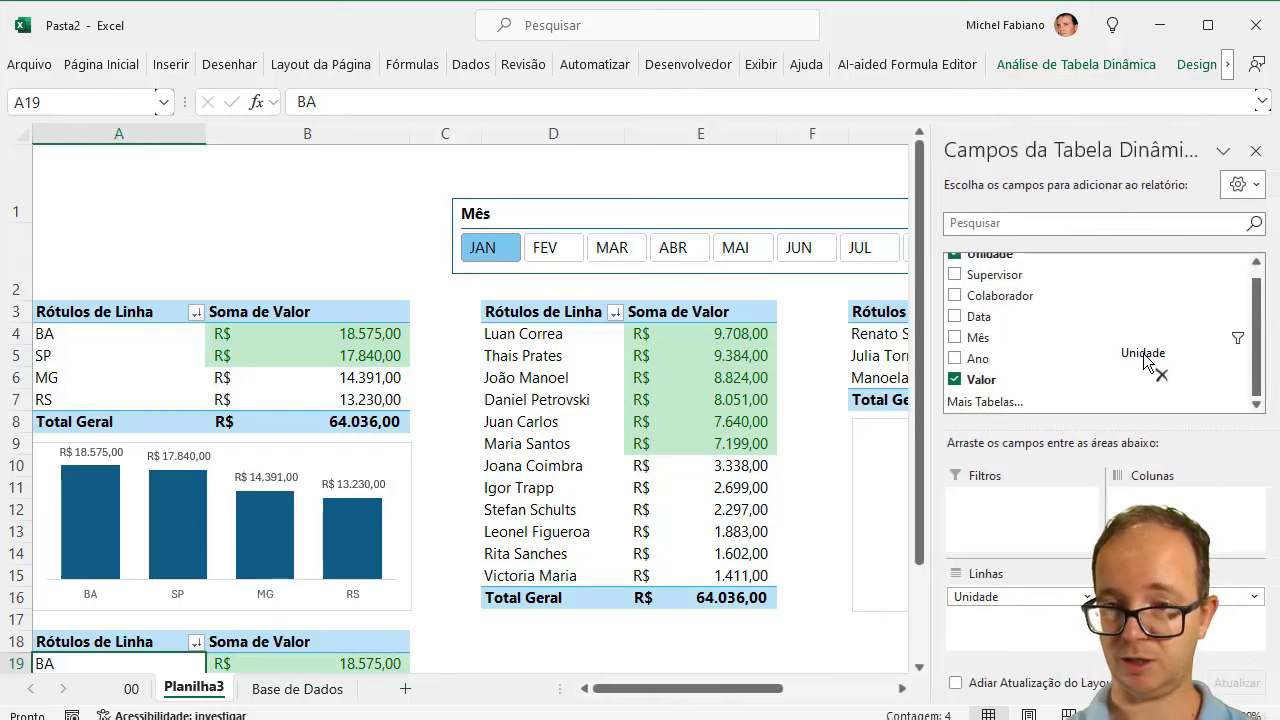
pyautogui.moveTo(1036, 598)
pyautogui.mouseDown()
pyautogui.moveTo(988, 352)
pyautogui.moveTo(1035, 618)
pyautogui.mouseUp()
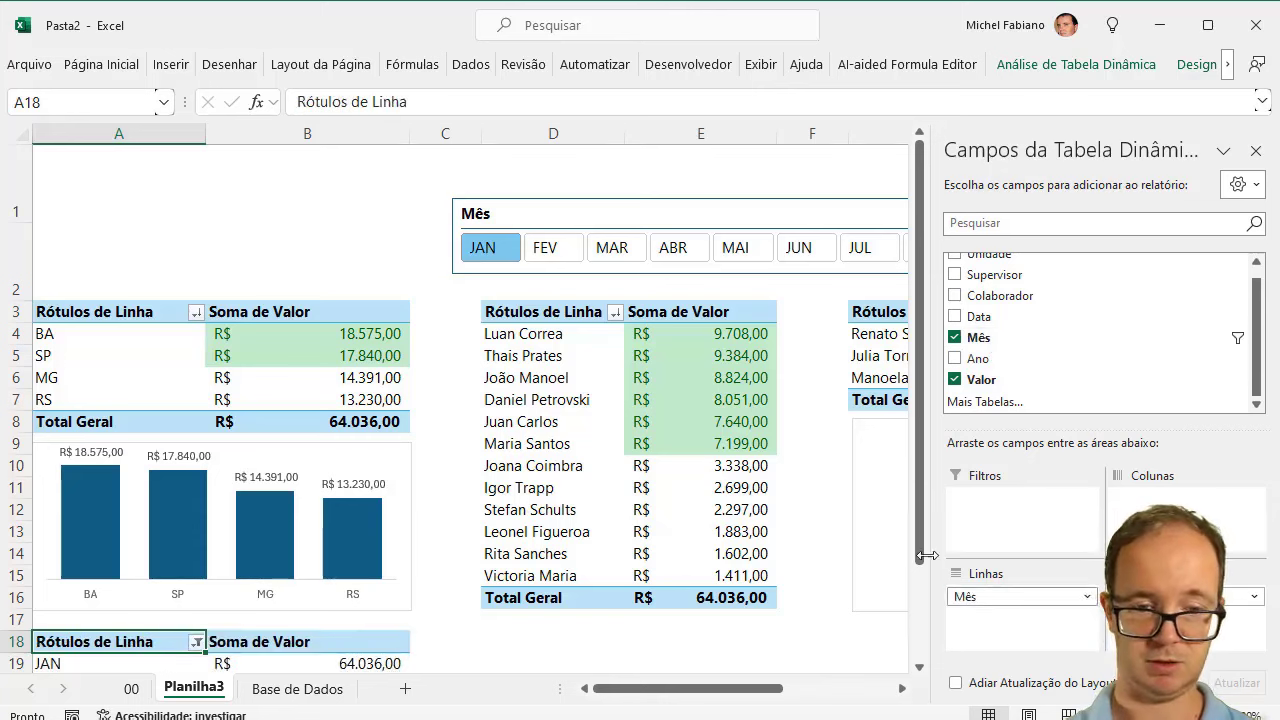
pyautogui.moveTo(920, 452); pyautogui.dragTo(935, 588)
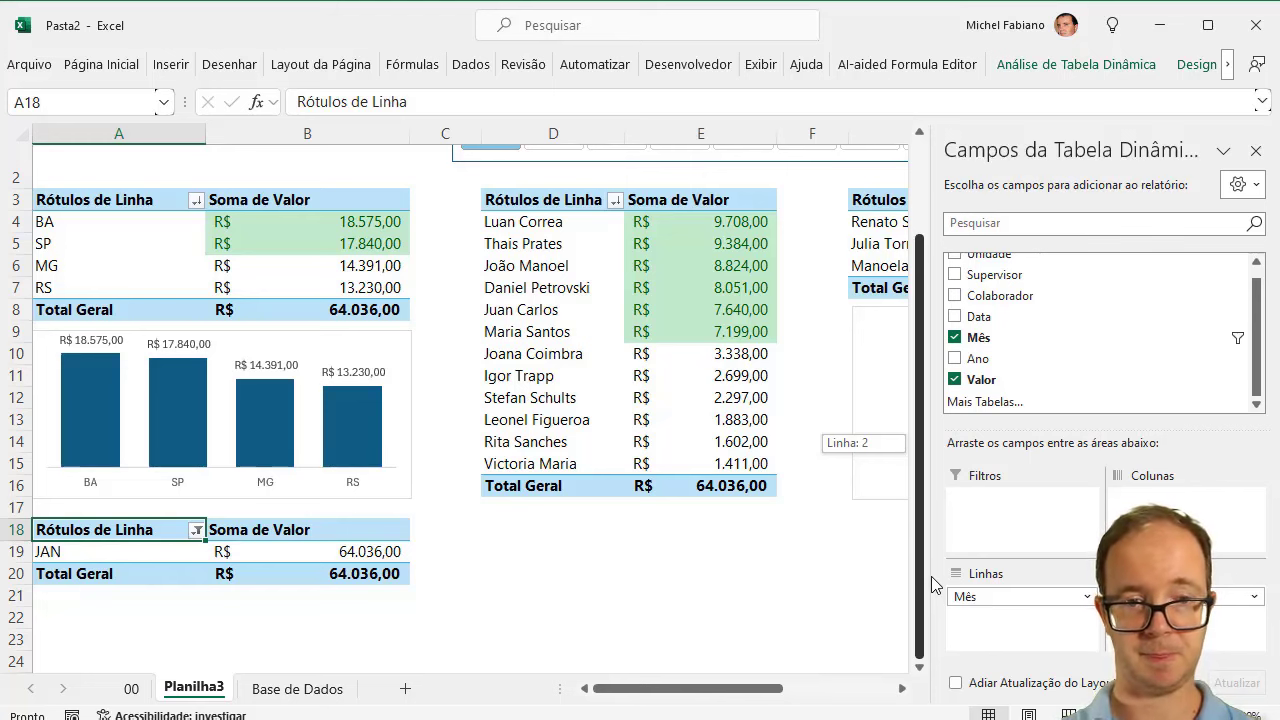
pyautogui.moveTo(931, 576); pyautogui.dragTo(931, 486)
pyautogui.click(956, 337)
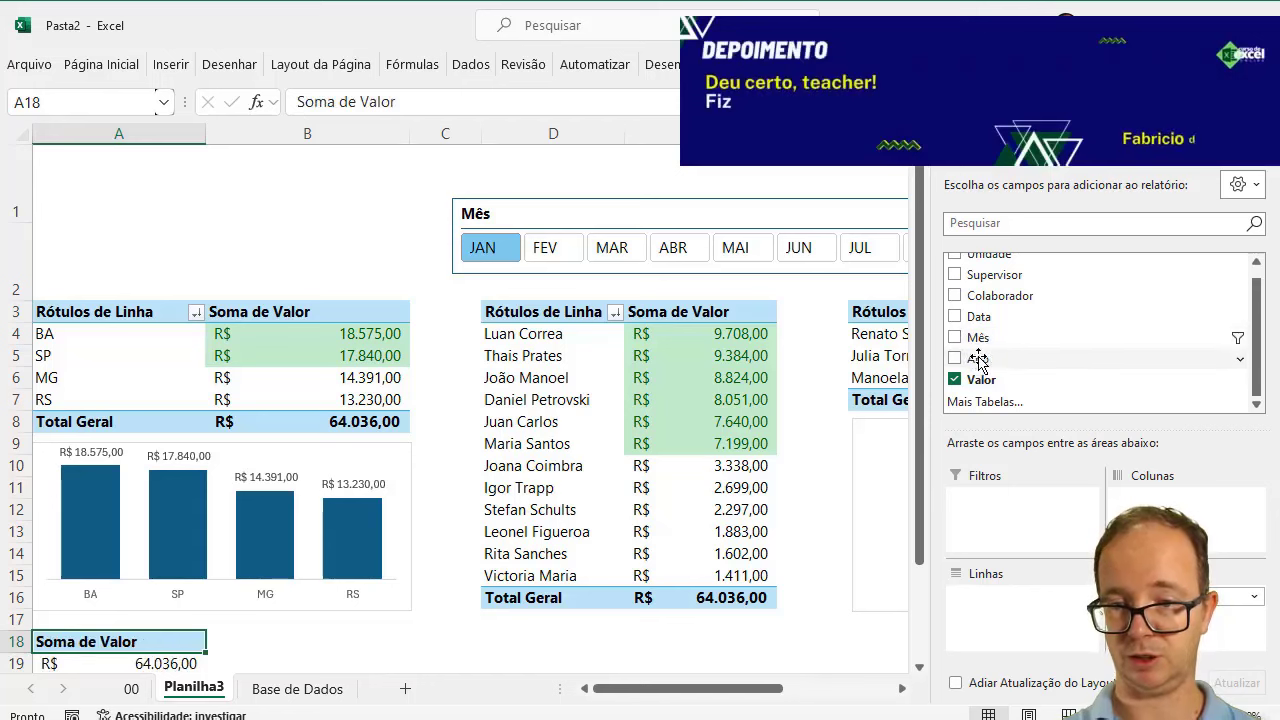
pyautogui.moveTo(978, 362); pyautogui.dragTo(1015, 605)
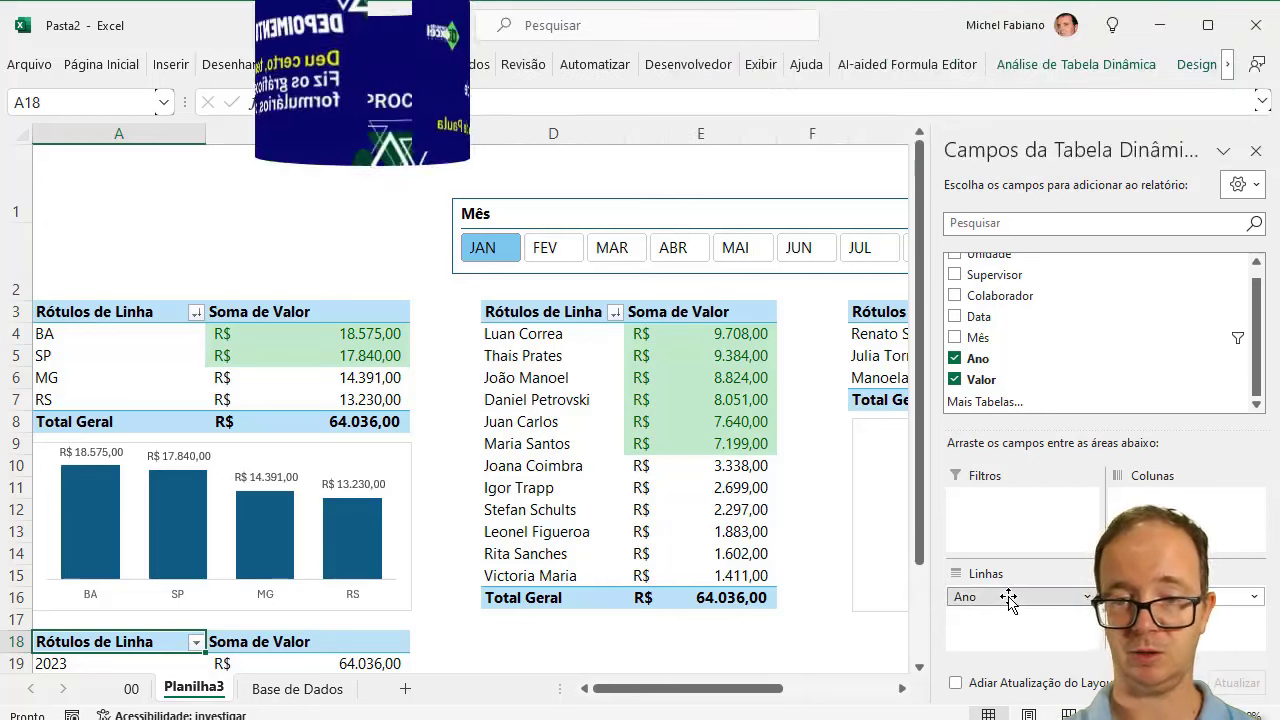
pyautogui.click(1008, 598)
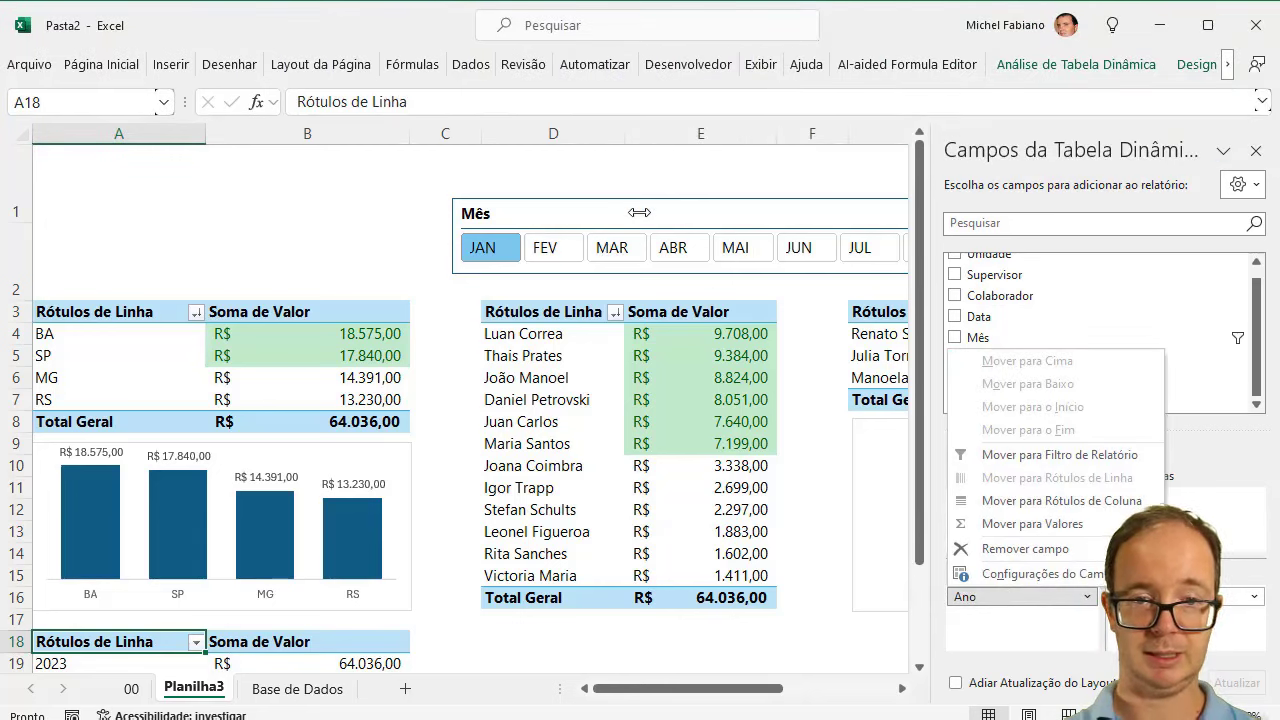
pyautogui.click(1055, 549)
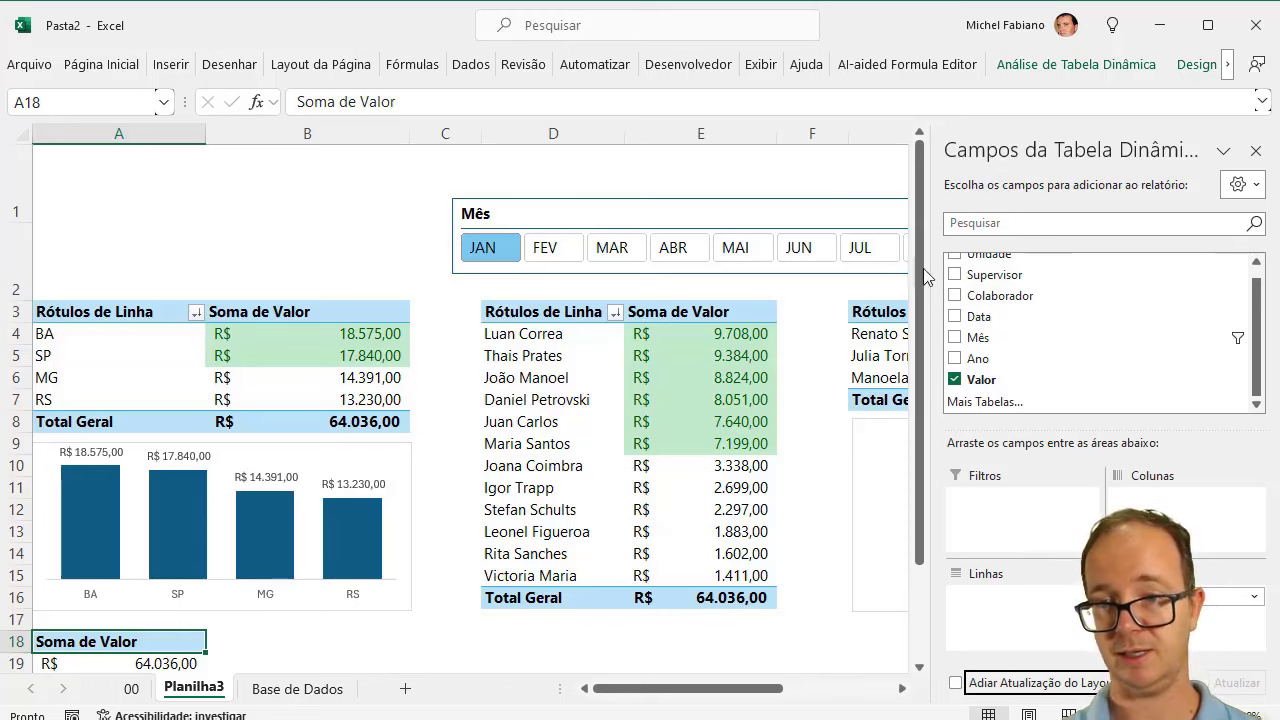
pyautogui.moveTo(921, 265); pyautogui.dragTo(922, 225)
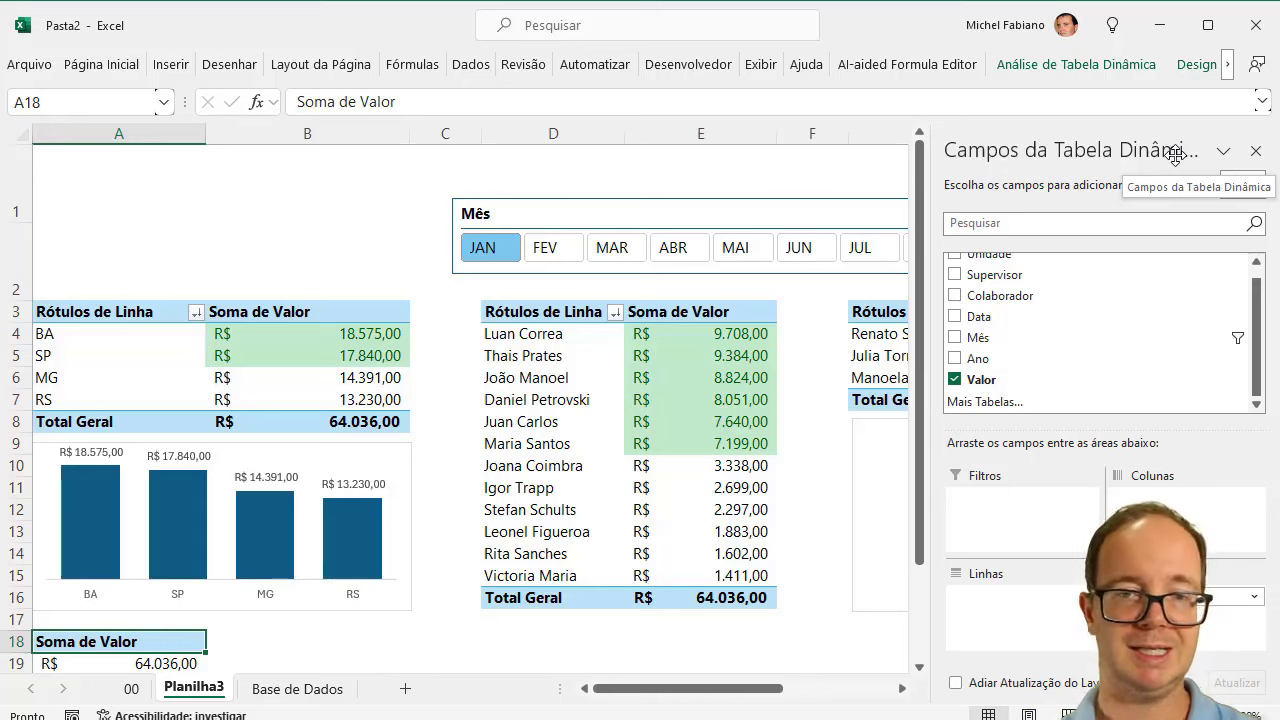
# Step: Try FEV through JUN, NOV and SET on the Mês slicer, ending on AGO (R$ 84.133,00)
pyautogui.click(551, 245)
pyautogui.click(612, 250)
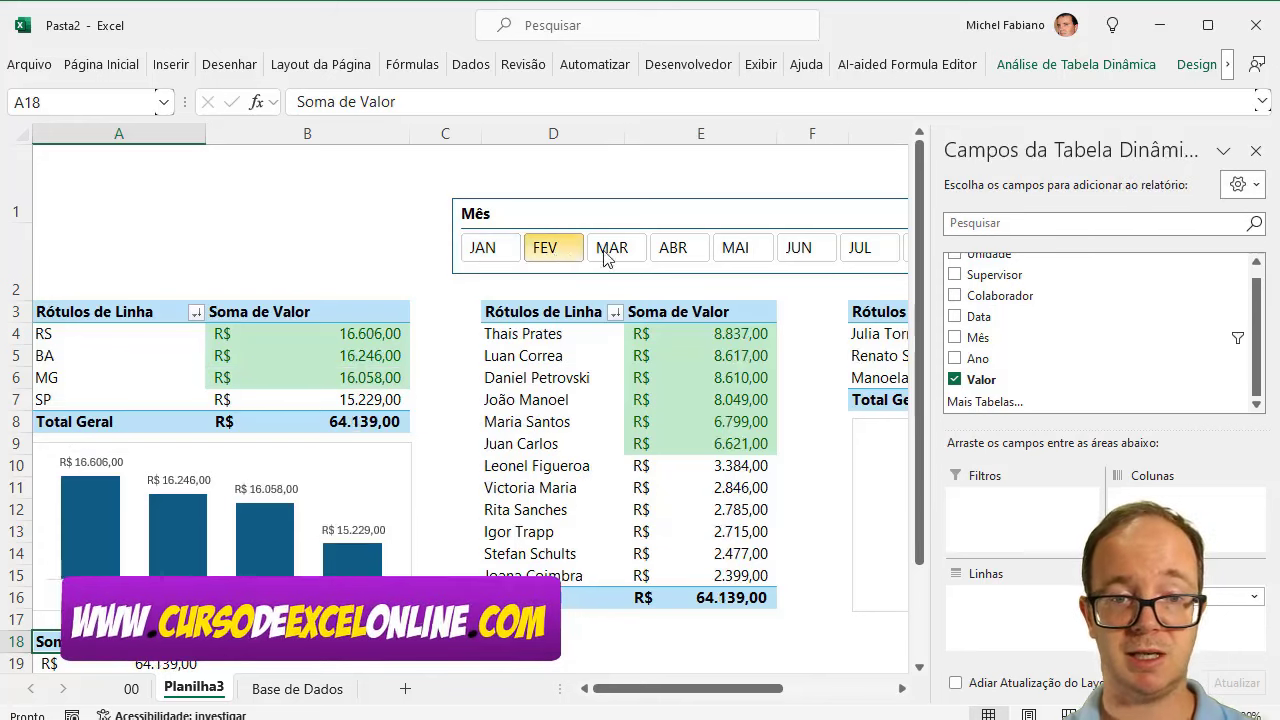
pyautogui.click(675, 250)
pyautogui.click(737, 250)
pyautogui.click(798, 248)
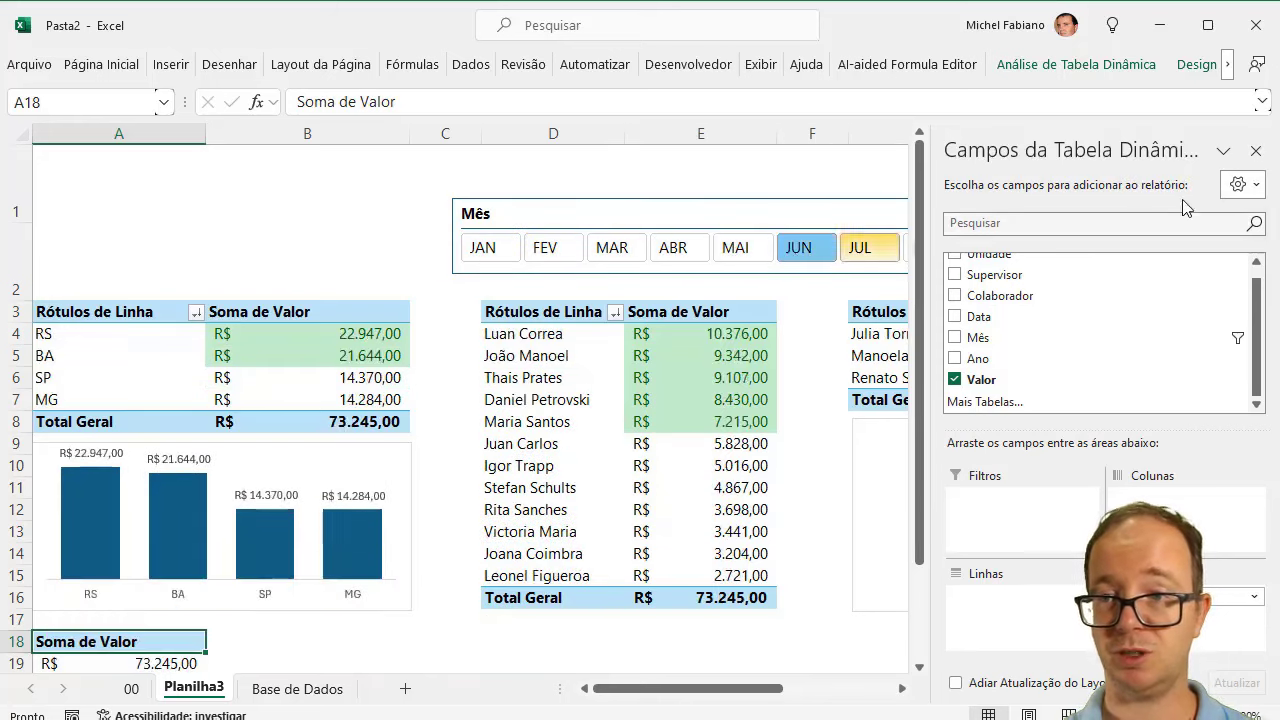
pyautogui.click(1256, 150)
pyautogui.click(1137, 245)
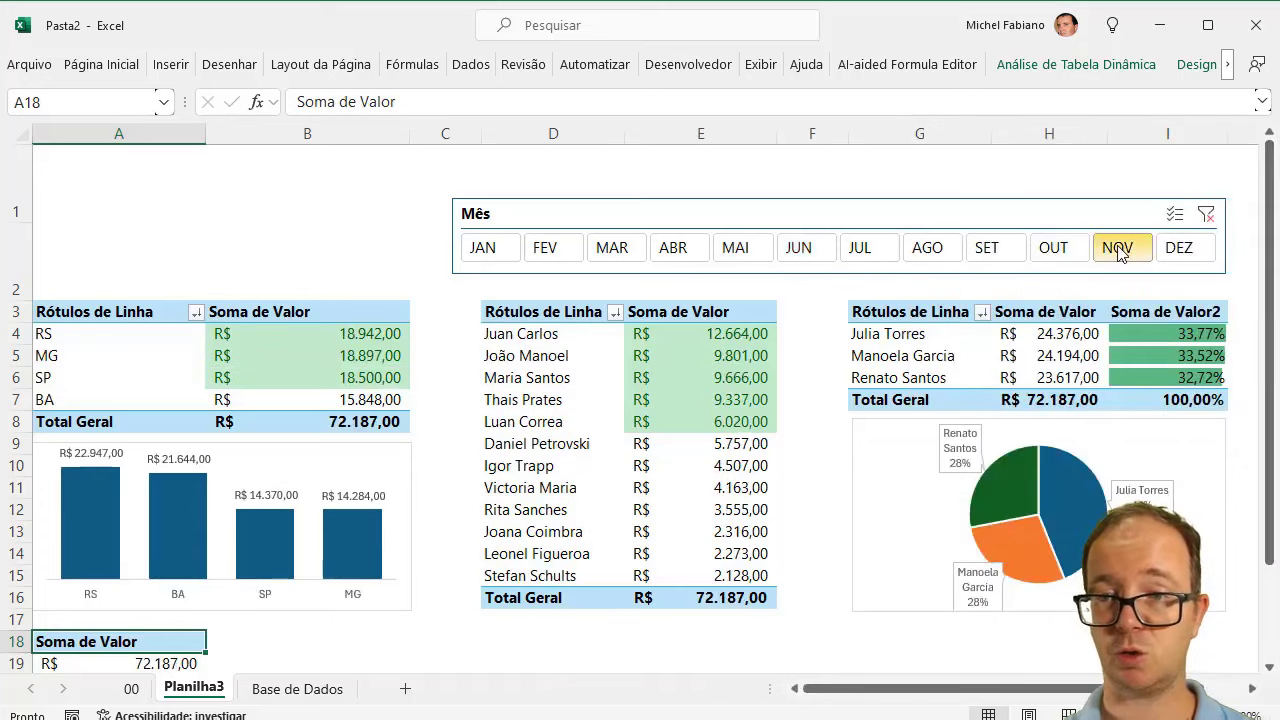
pyautogui.click(986, 248)
pyautogui.click(922, 256)
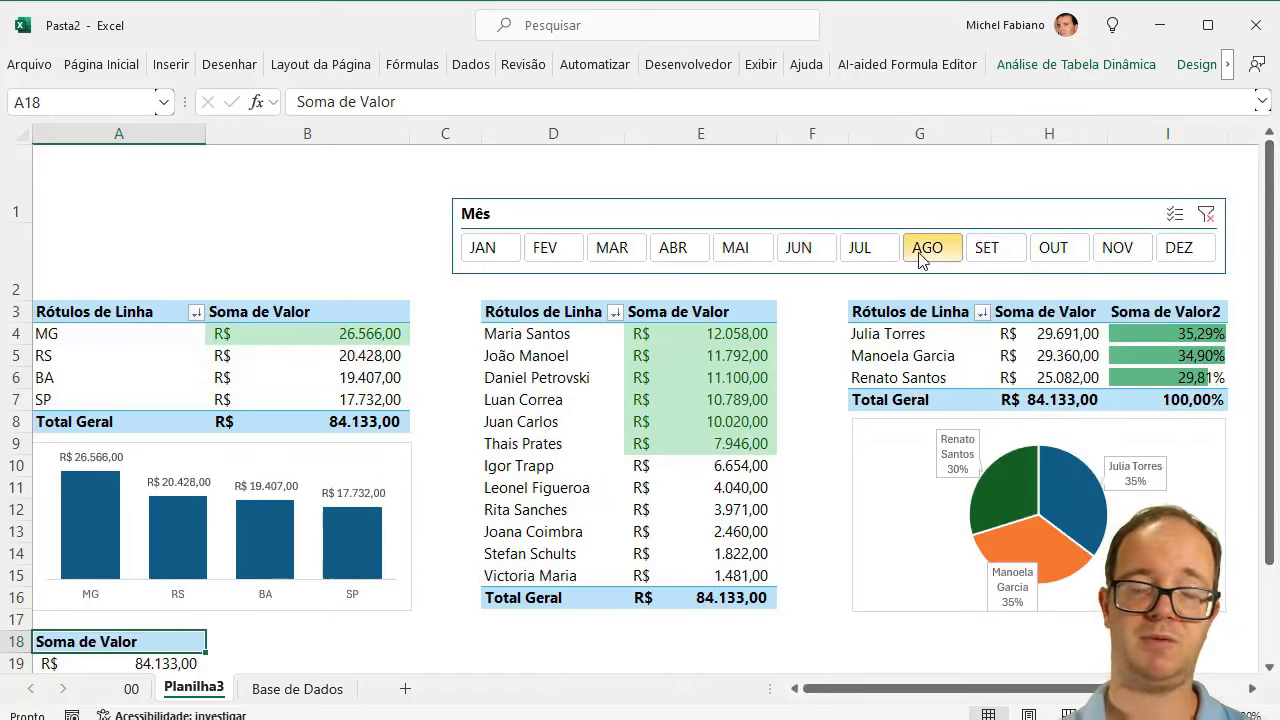